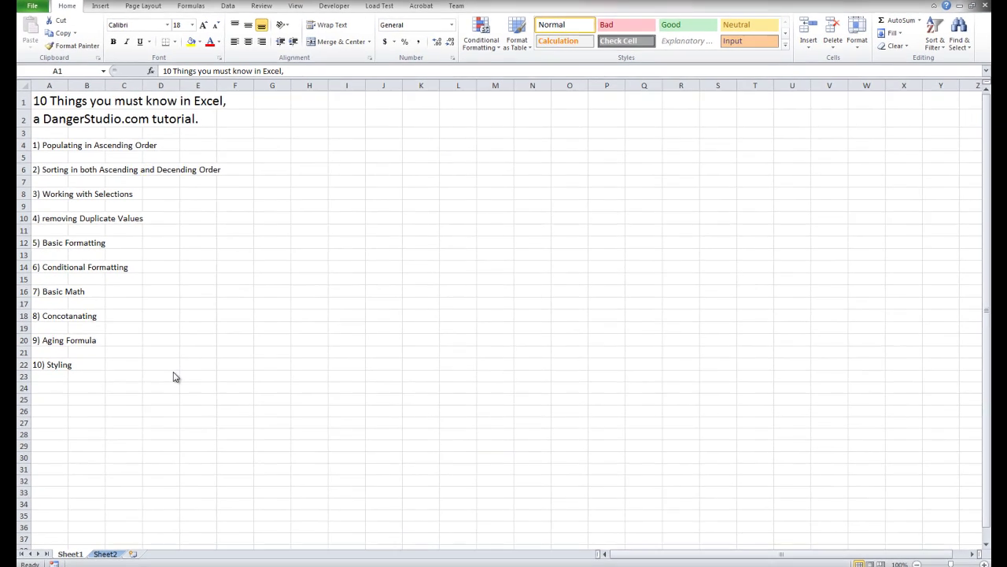
Bold the row 4 heading '1) Populating in Ascending Order' on Sheet1
{"action": "key", "text": "shift+space"}
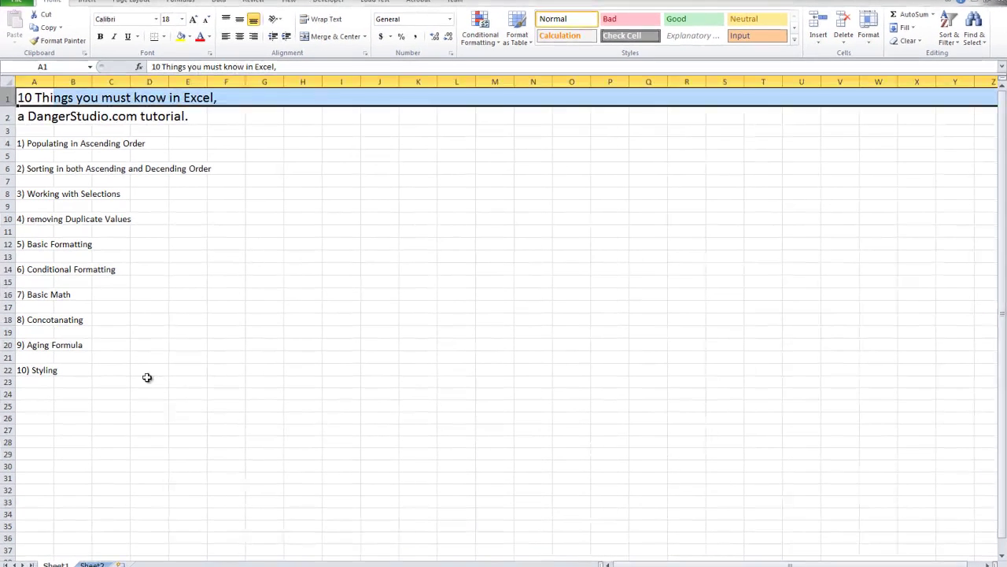
{"action": "left_click", "coordinate": [95, 378]}
{"action": "left_click_drag", "start_coordinate": [35, 372], "coordinate": [209, 81]}
{"action": "left_click", "coordinate": [67, 219]}
{"action": "left_click", "coordinate": [9, 143]}
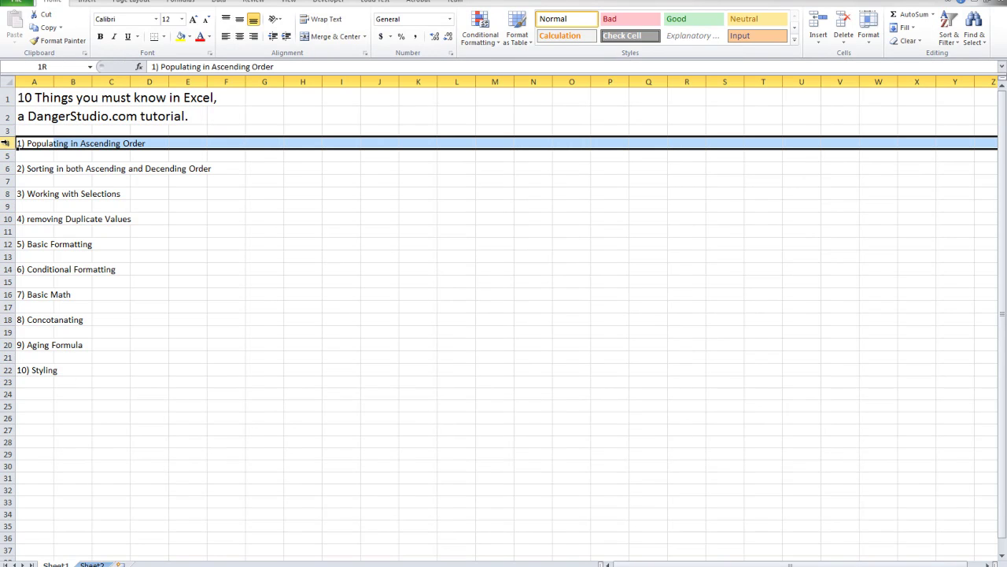
{"action": "left_click", "coordinate": [100, 36]}
{"action": "left_click", "coordinate": [59, 154]}
{"action": "left_click_drag", "start_coordinate": [47, 145], "coordinate": [157, 144]}
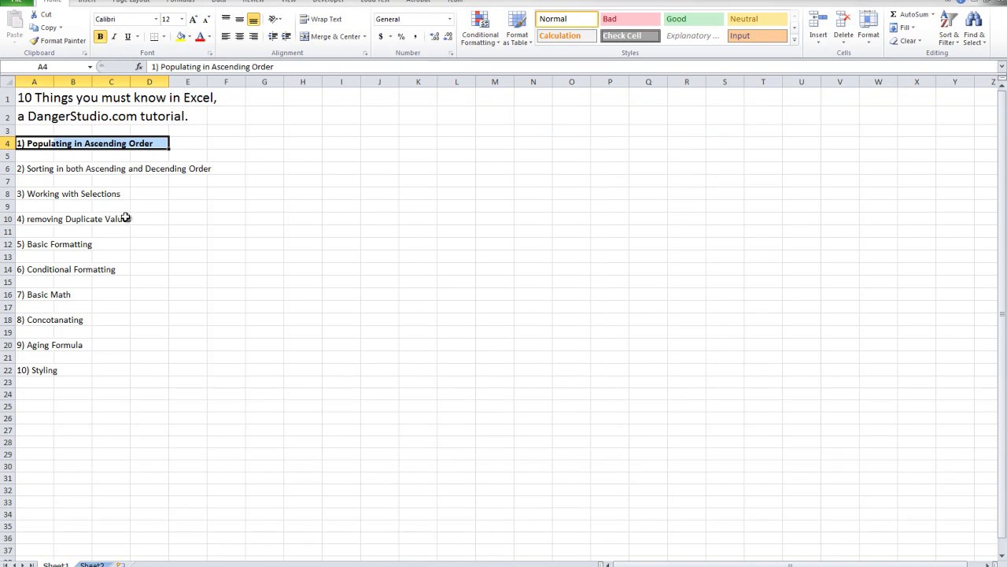
On Sheet2, enter 123 in A1, fill it down to row 34, then undo the fill
{"action": "left_click", "coordinate": [92, 564]}
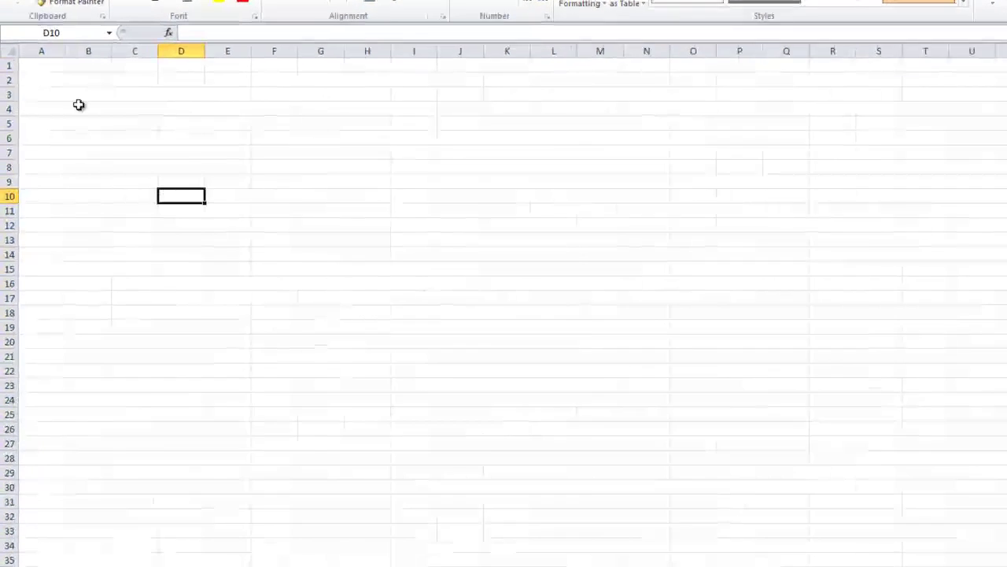
{"action": "left_click", "coordinate": [37, 95]}
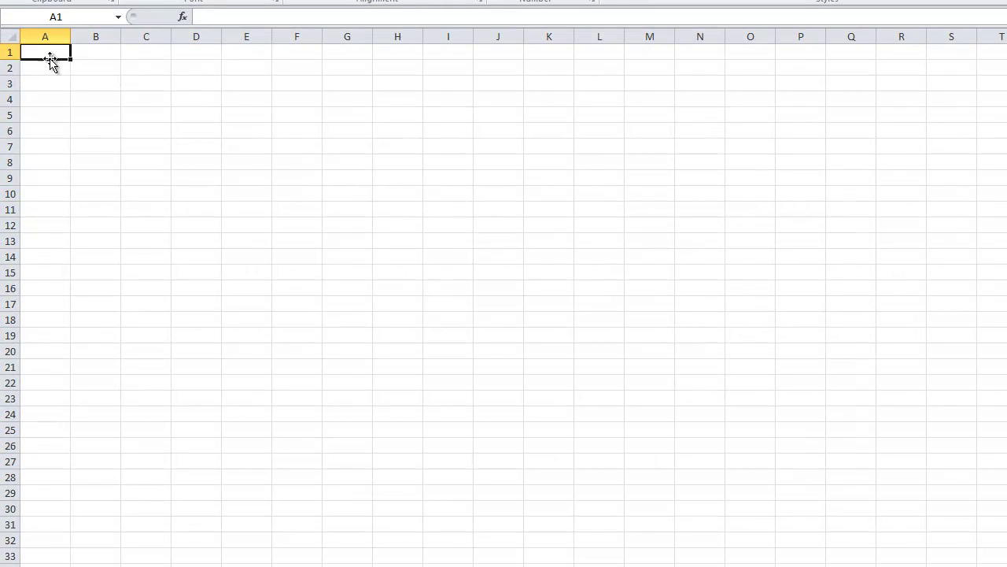
{"action": "type", "text": "123"}
{"action": "left_click", "coordinate": [447, 447]}
{"action": "left_click", "coordinate": [50, 50]}
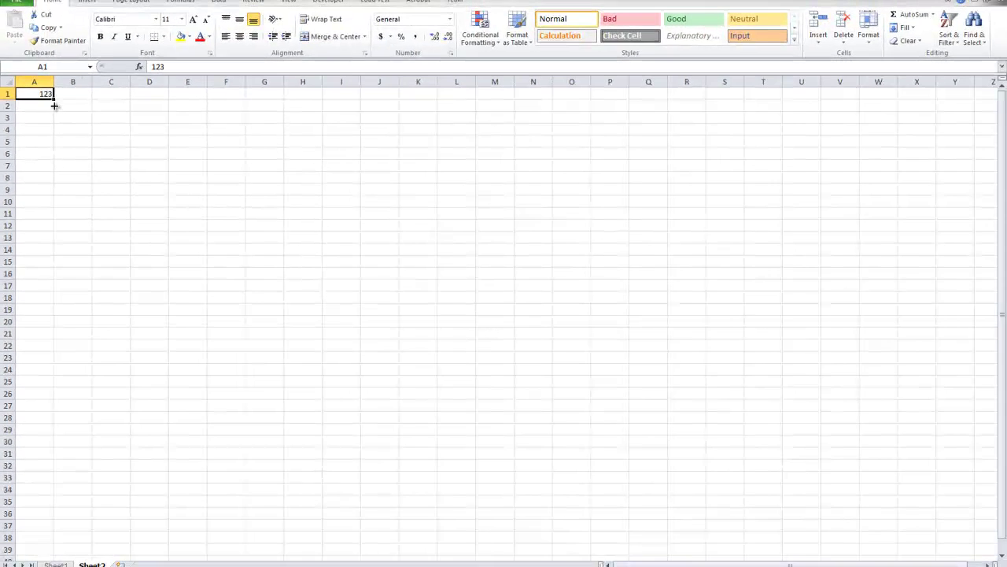
{"action": "left_click_drag", "start_coordinate": [71, 62], "coordinate": [55, 486]}
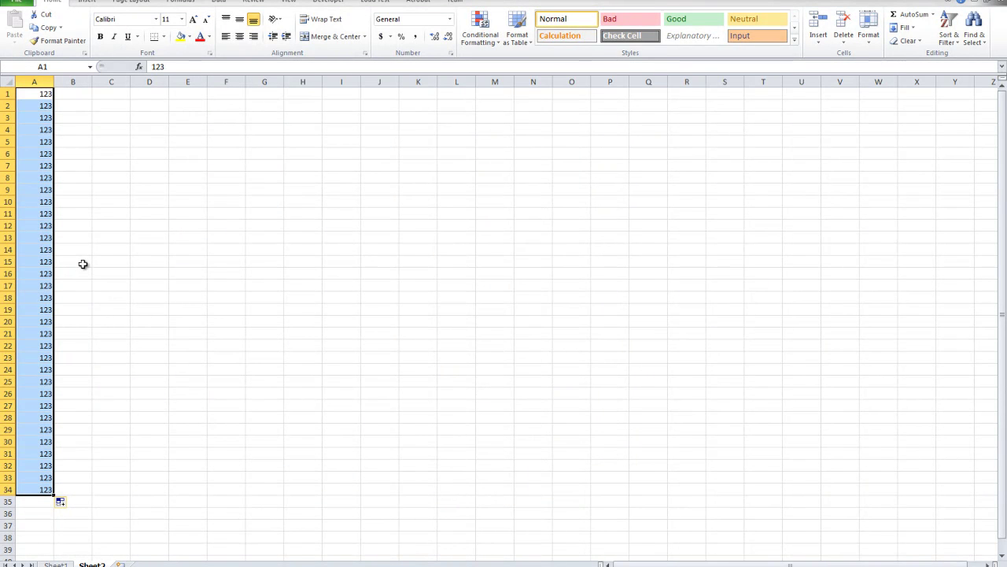
{"action": "key", "text": "ctrl+z"}
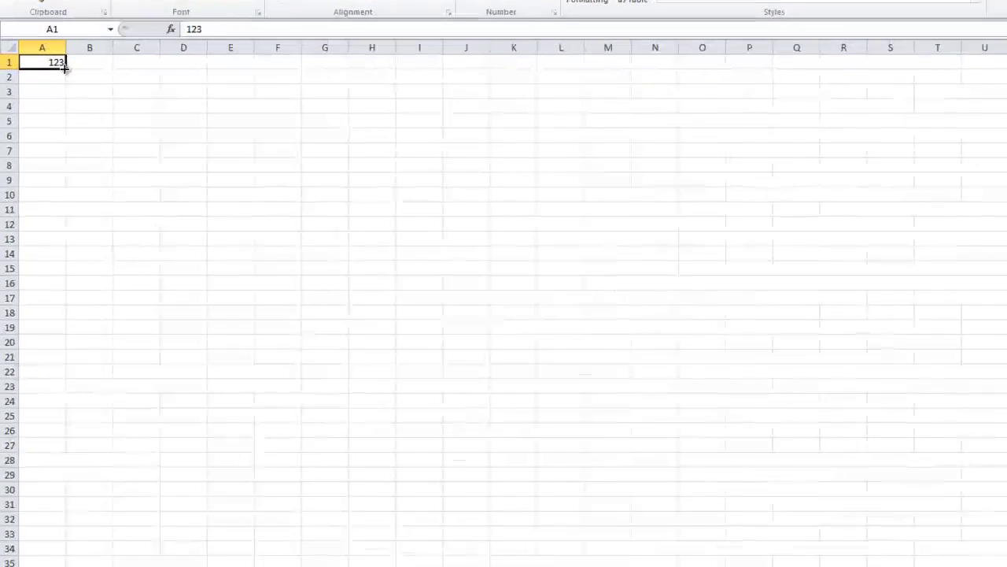
Replace 123 with 1 in A1, fill ones down to A30, then undo
{"action": "left_click_drag", "start_coordinate": [71, 57], "coordinate": [69, 94]}
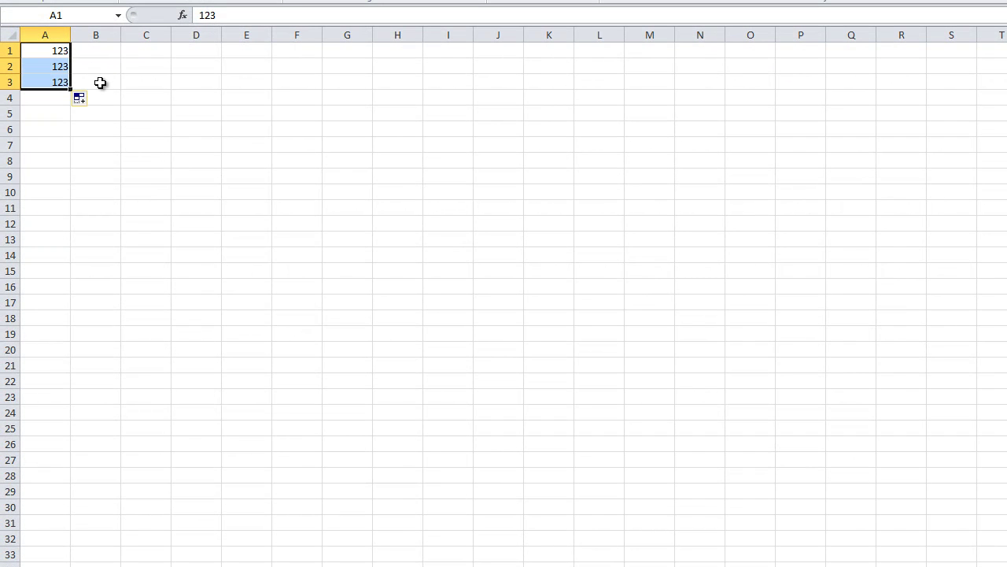
{"action": "key", "text": "Delete"}
{"action": "left_click", "coordinate": [48, 49]}
{"action": "type", "text": "1"}
{"action": "left_click", "coordinate": [79, 78]}
{"action": "left_click", "coordinate": [62, 50]}
{"action": "left_click", "coordinate": [41, 506]}
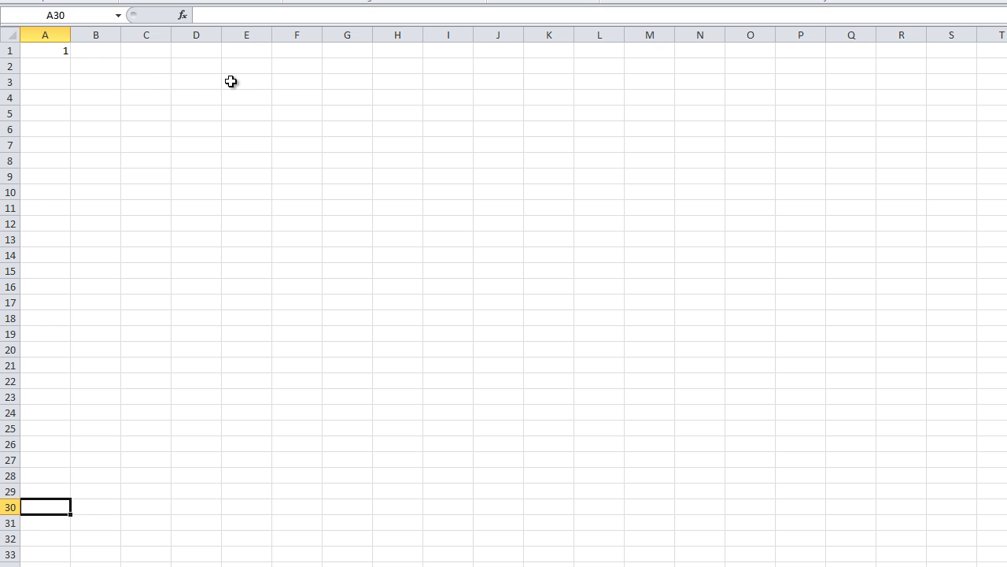
{"action": "left_click", "coordinate": [47, 54]}
{"action": "left_click_drag", "start_coordinate": [69, 58], "coordinate": [59, 507]}
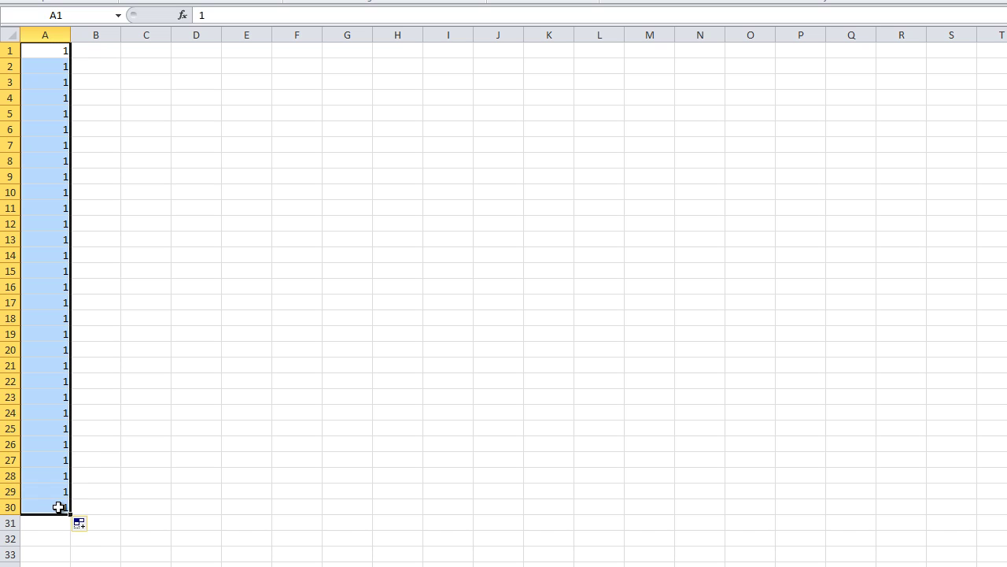
{"action": "key", "text": "ctrl+z"}
Enter 2 in A2 and drag the 1, 2 series down column A, then undo the fill
{"action": "left_click", "coordinate": [47, 64]}
{"action": "type", "text": "2"}
{"action": "left_click", "coordinate": [162, 81]}
{"action": "left_click", "coordinate": [36, 52]}
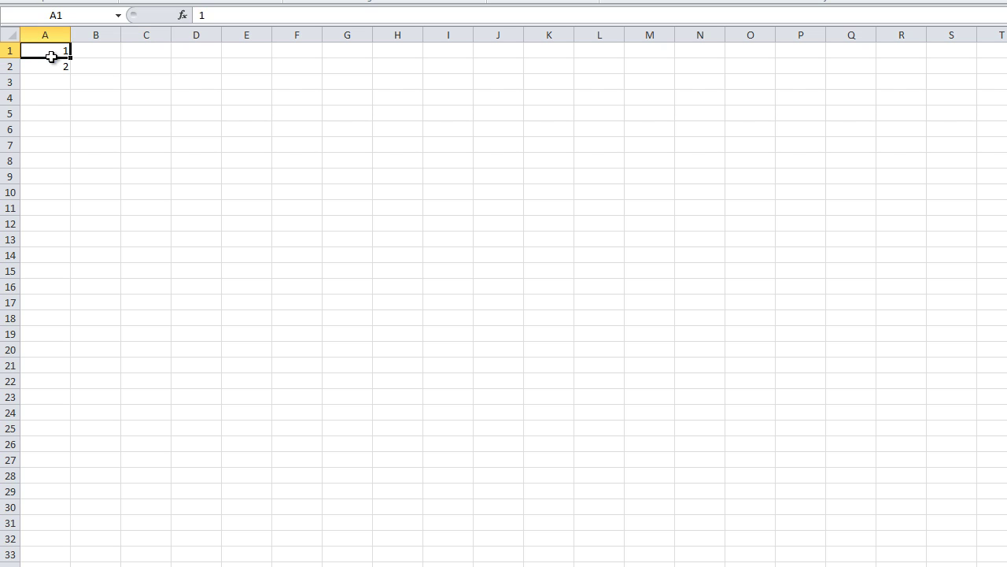
{"action": "left_click_drag", "start_coordinate": [51, 57], "coordinate": [52, 66]}
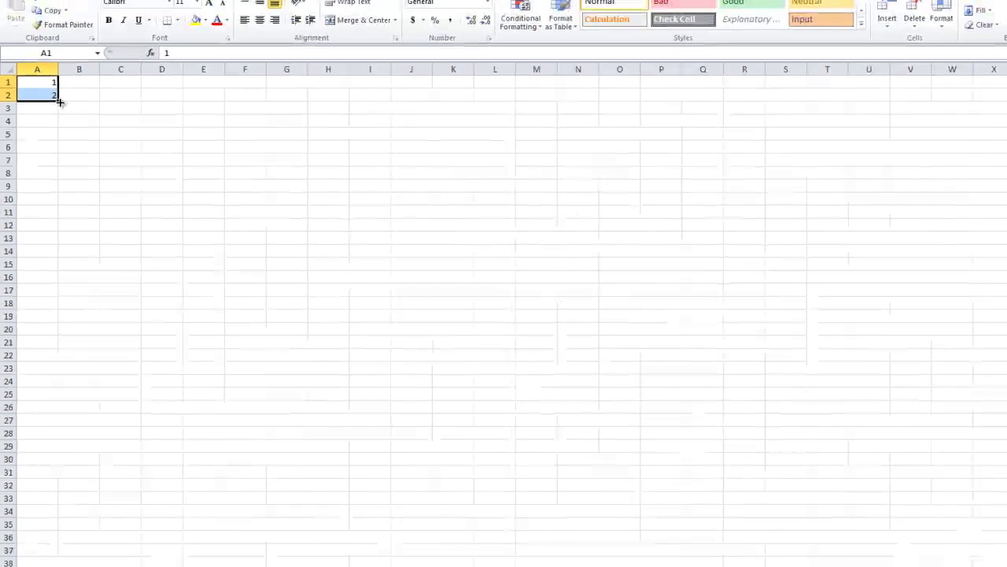
{"action": "left_click_drag", "start_coordinate": [60, 102], "coordinate": [52, 445]}
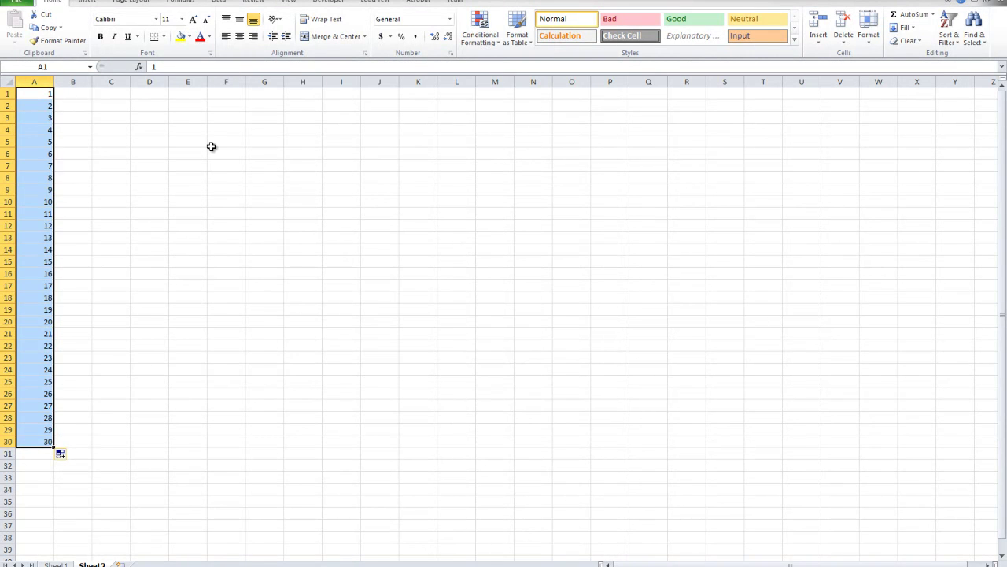
{"action": "key", "text": "ctrl+z"}
Clear column A, re-enter 1 in A1, fill ones down to row 30, then undo
{"action": "key", "text": "Delete"}
{"action": "left_click", "coordinate": [193, 106]}
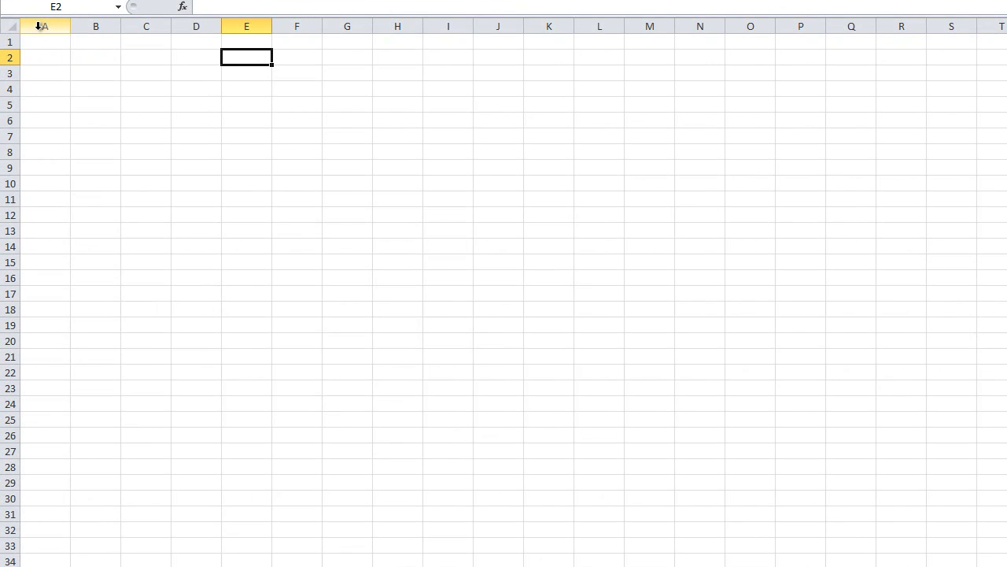
{"action": "left_click", "coordinate": [48, 48]}
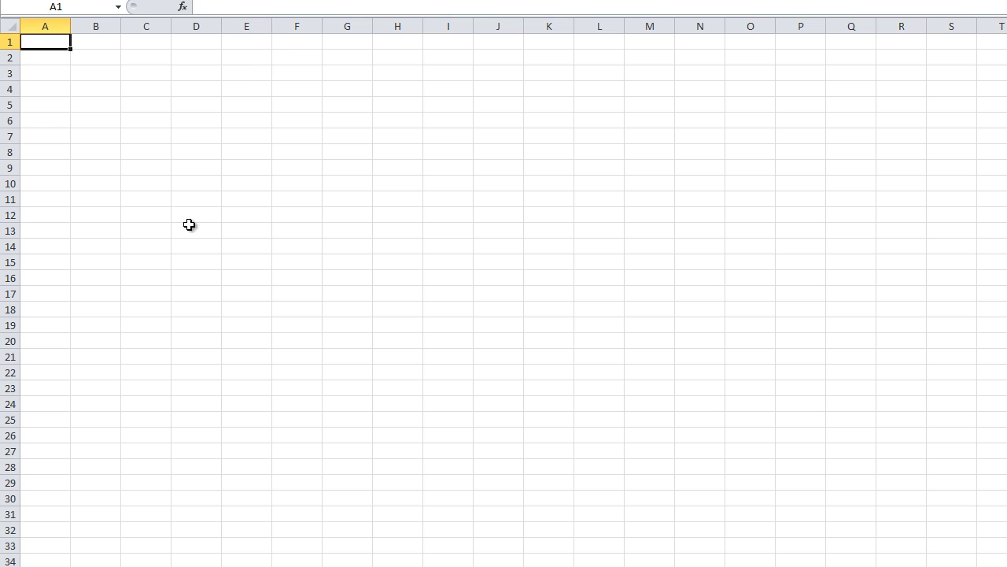
{"action": "type", "text": "1"}
{"action": "left_click", "coordinate": [89, 135]}
{"action": "left_click", "coordinate": [59, 41]}
{"action": "left_click_drag", "start_coordinate": [69, 53], "coordinate": [55, 502]}
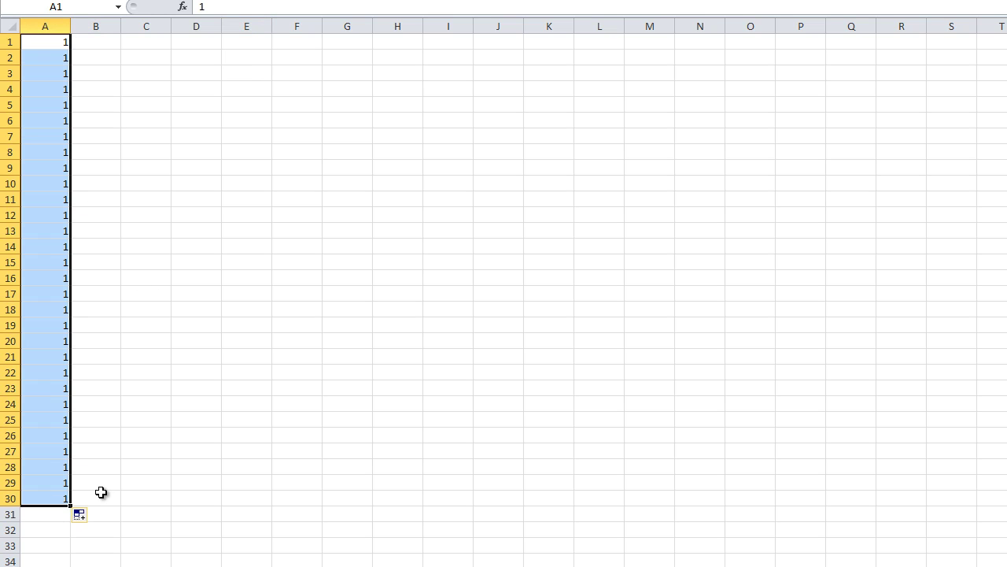
{"action": "key", "text": "ctrl+z"}
Retry the 1, 2 series fill from A1:A2, undo it, and delete the remaining values
{"action": "left_click", "coordinate": [54, 55]}
{"action": "type", "text": "2"}
{"action": "left_click", "coordinate": [54, 41]}
{"action": "key", "text": "ctrl+z"}
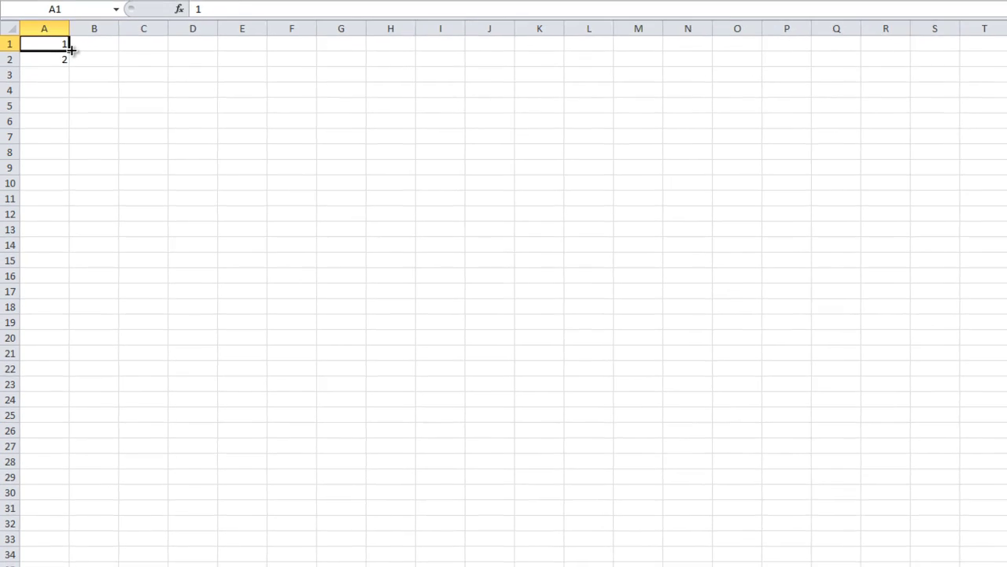
{"action": "left_click", "coordinate": [55, 53]}
{"action": "left_click", "coordinate": [54, 45]}
{"action": "left_click_drag", "start_coordinate": [52, 49], "coordinate": [58, 441]}
{"action": "left_click", "coordinate": [61, 45]}
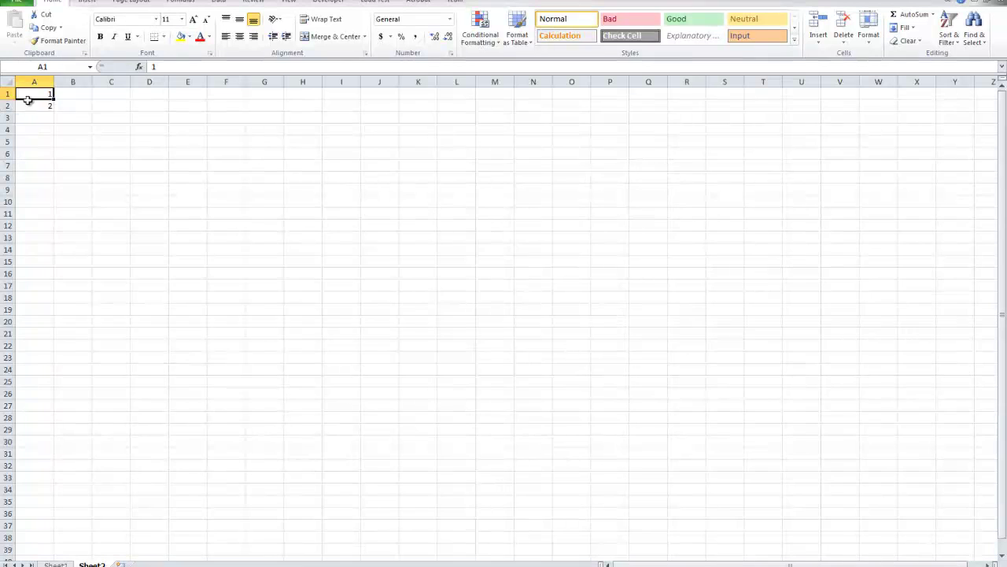
{"action": "left_click_drag", "start_coordinate": [27, 100], "coordinate": [52, 461]}
{"action": "key", "text": "ctrl+z"}
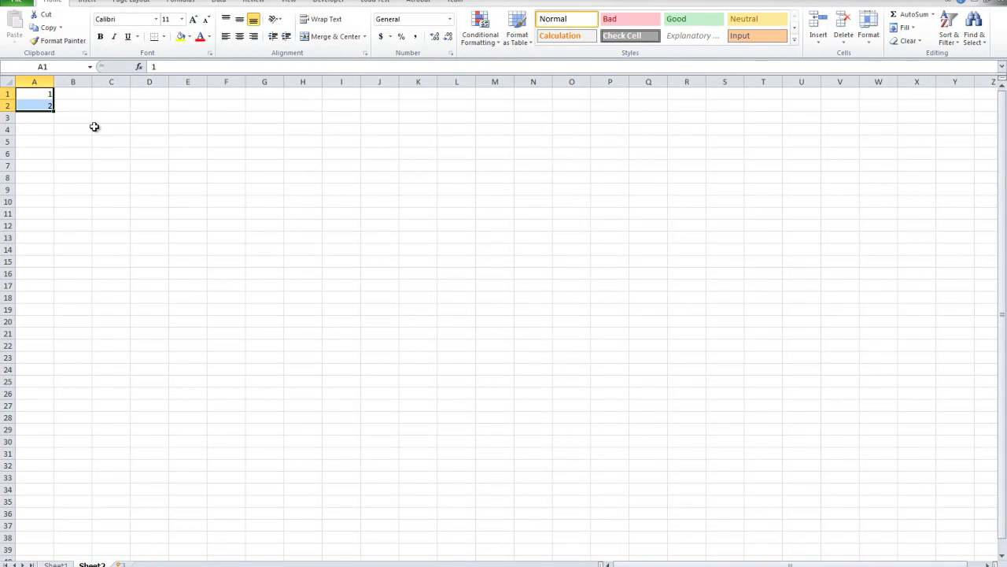
{"action": "key", "text": "Delete"}
{"action": "left_click", "coordinate": [34, 97]}
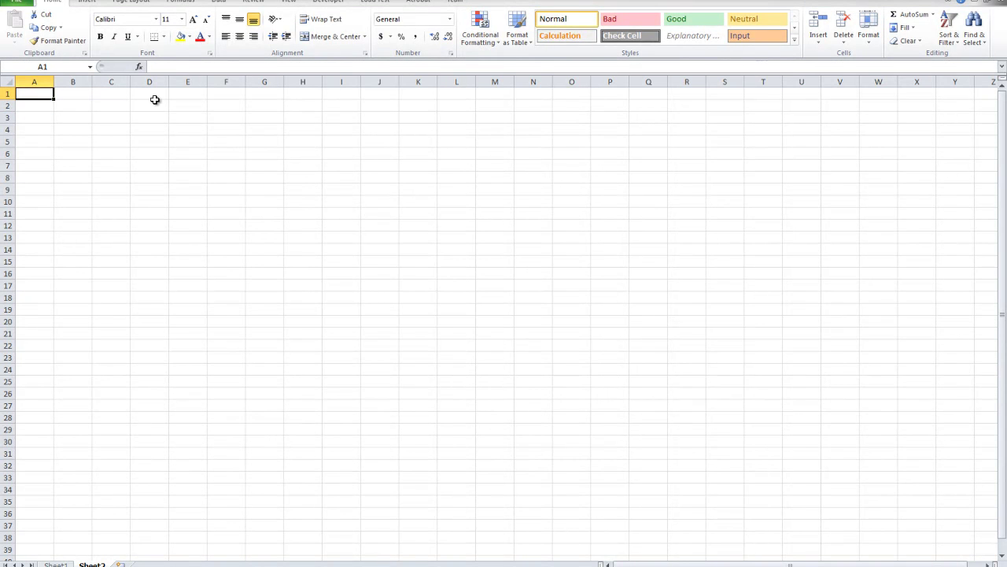
{"action": "type", "text": "1990"}
{"action": "left_click", "coordinate": [155, 100]}
{"action": "left_click", "coordinate": [37, 92]}
{"action": "left_click_drag", "start_coordinate": [53, 99], "coordinate": [54, 449]}
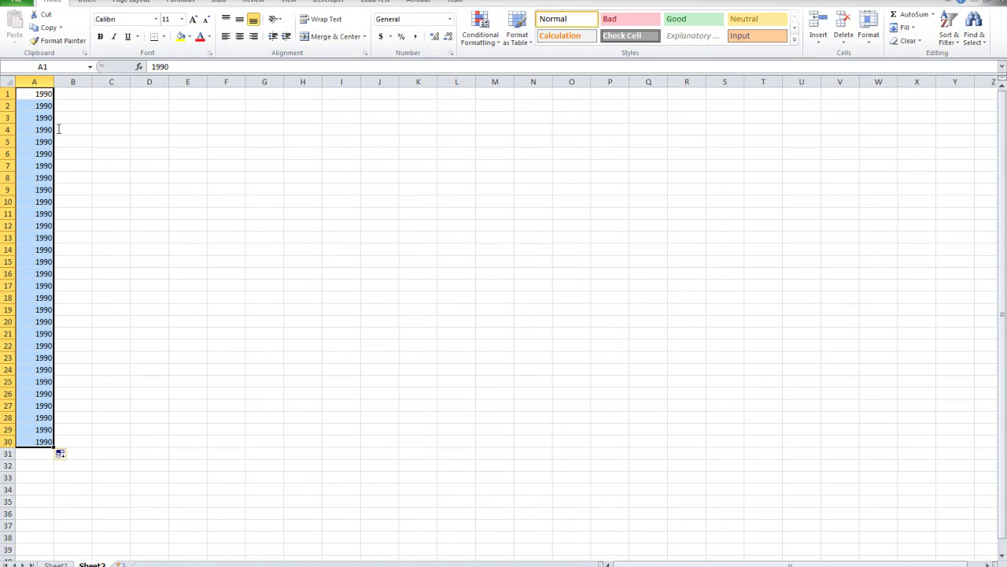
{"action": "key", "text": "ctrl+z"}
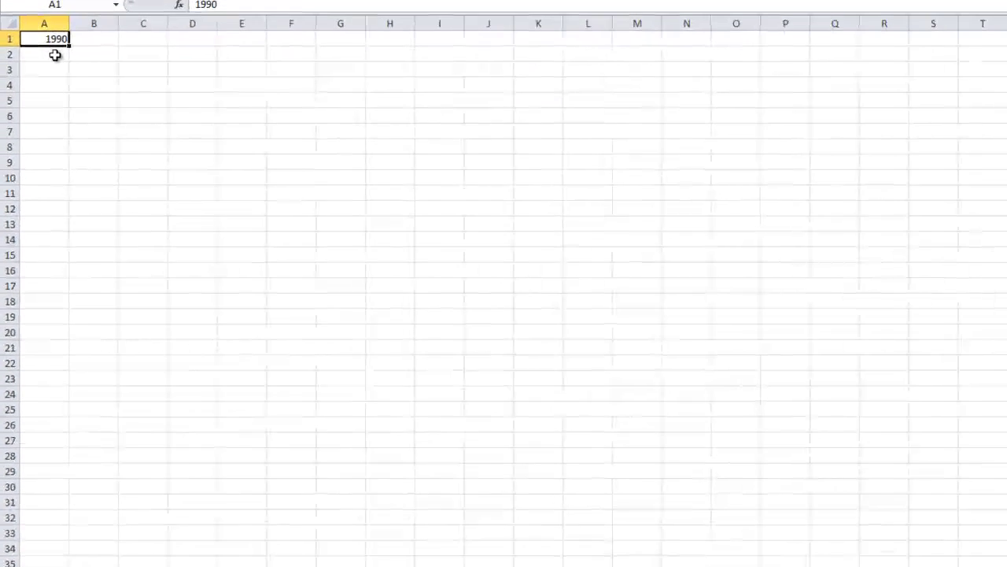
{"action": "left_click", "coordinate": [42, 106]}
{"action": "type", "text": "1"}
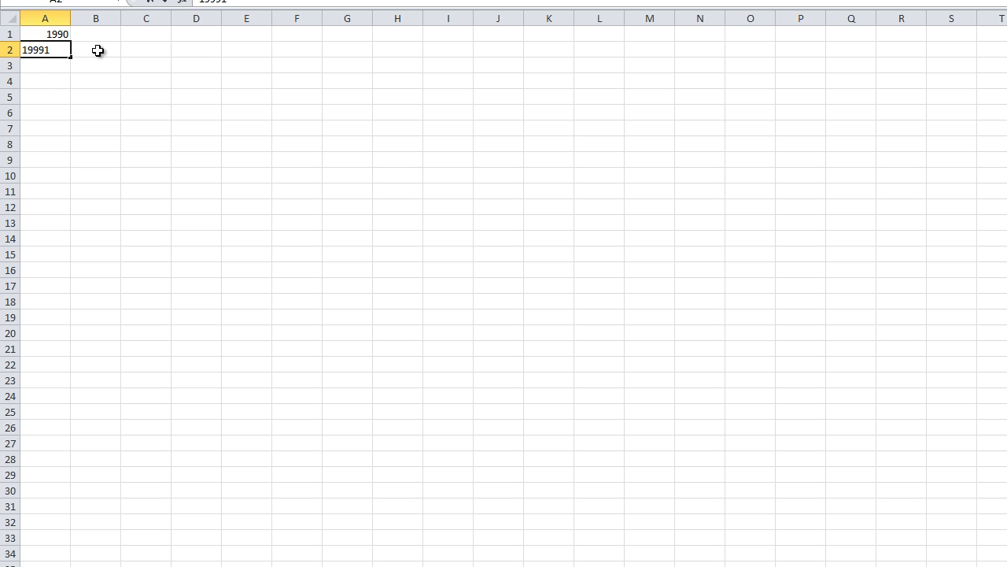
{"action": "type", "text": "991"}
{"action": "left_click", "coordinate": [78, 65]}
{"action": "left_click_drag", "start_coordinate": [50, 34], "coordinate": [72, 496]}
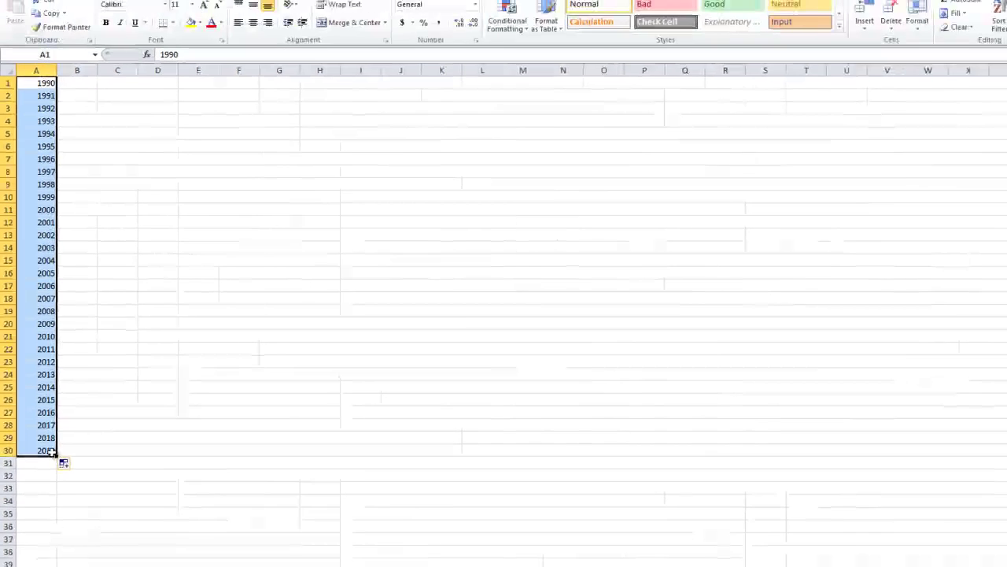
{"action": "left_click", "coordinate": [25, 442]}
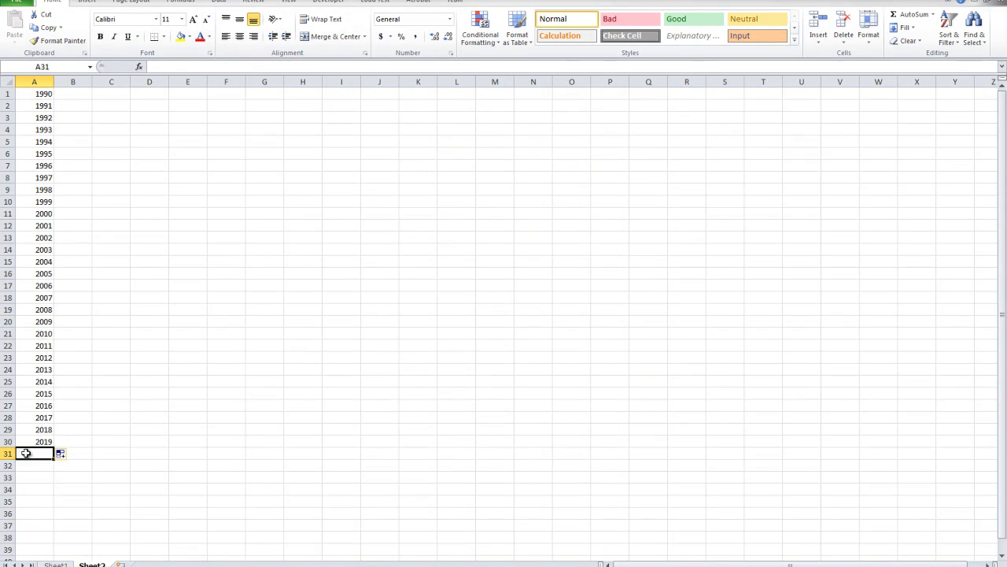
{"action": "left_click_drag", "start_coordinate": [49, 445], "coordinate": [39, 67]}
{"action": "key", "text": "Delete"}
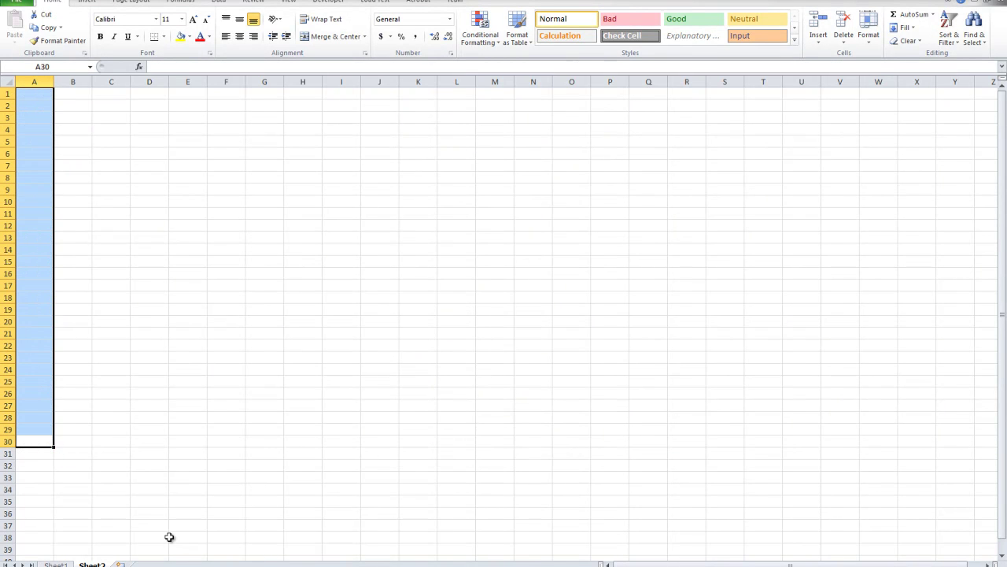
Bold the row 6 heading '2) Sorting in both Ascending and Decending Order' on Sheet1
{"action": "left_click", "coordinate": [55, 564]}
{"action": "left_click", "coordinate": [88, 170]}
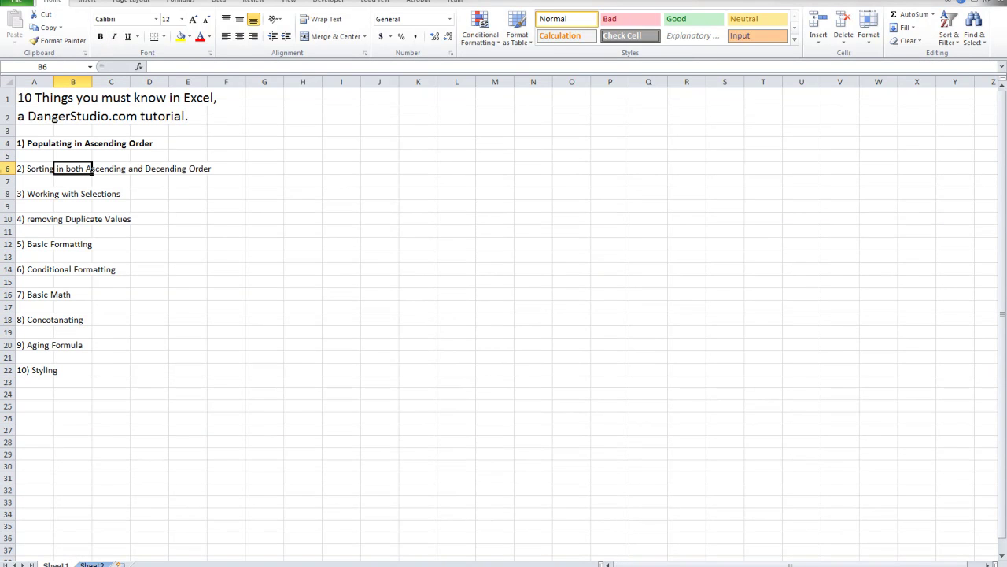
{"action": "left_click", "coordinate": [6, 168]}
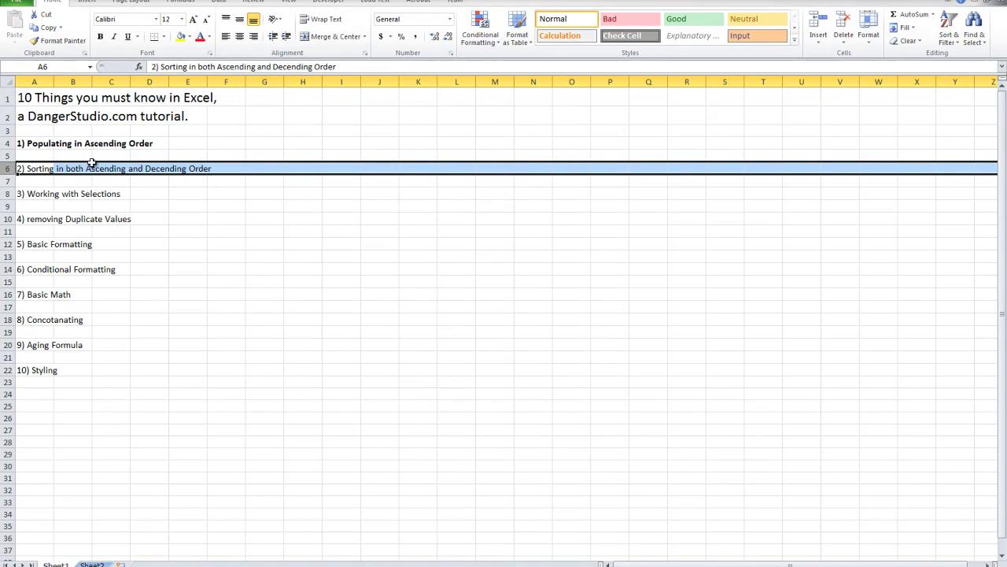
{"action": "left_click", "coordinate": [100, 36]}
{"action": "left_click", "coordinate": [111, 332]}
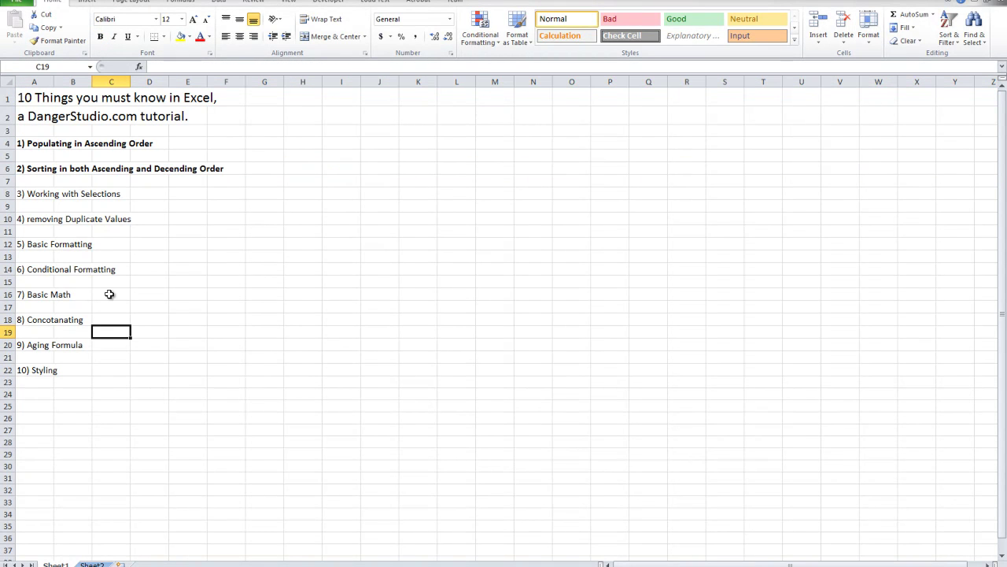
{"action": "left_click", "coordinate": [8, 169]}
Go to the empty Sheet2 and select cell A1
{"action": "left_click", "coordinate": [91, 564]}
{"action": "left_click", "coordinate": [172, 252]}
{"action": "left_click", "coordinate": [46, 98]}
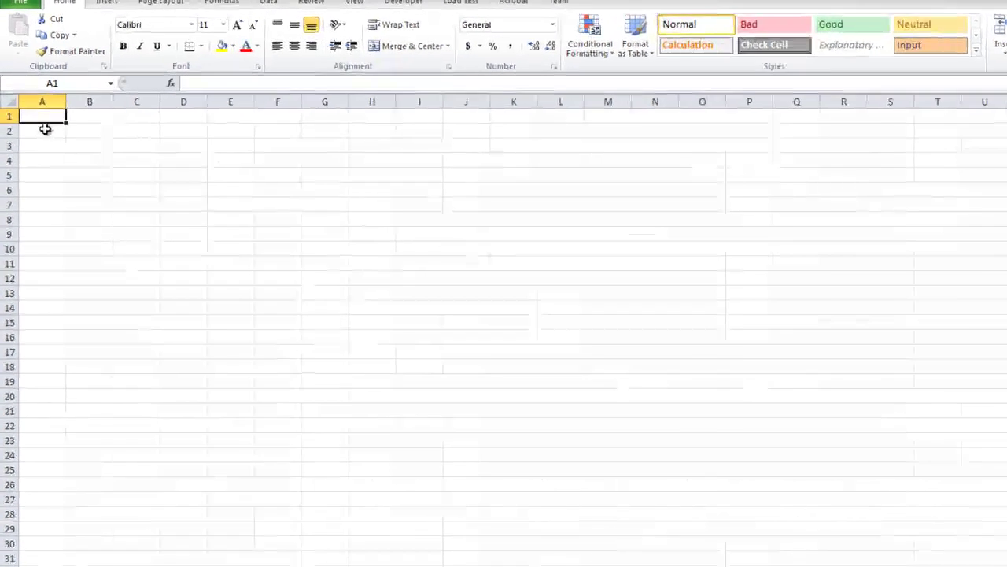
Enter 1, 3, 4, 2, 4, 6, 7, 9, 8, 11, 13, 17 down cells A1:A12
{"action": "type", "text": "1"}
{"action": "key", "text": "Return"}
{"action": "type", "text": "3"}
{"action": "key", "text": "Return"}
{"action": "type", "text": "4"}
{"action": "key", "text": "Return"}
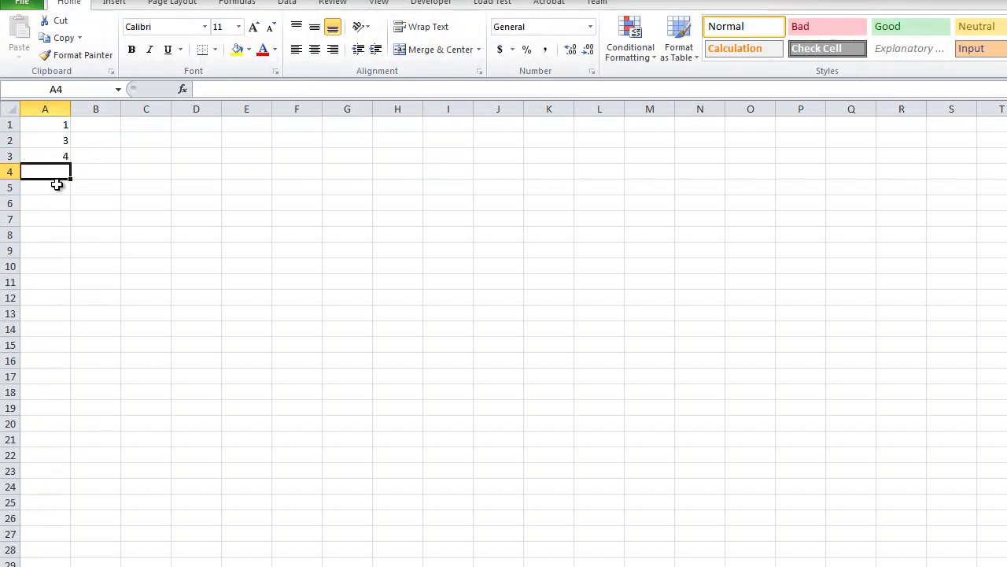
{"action": "type", "text": "2"}
{"action": "key", "text": "Return"}
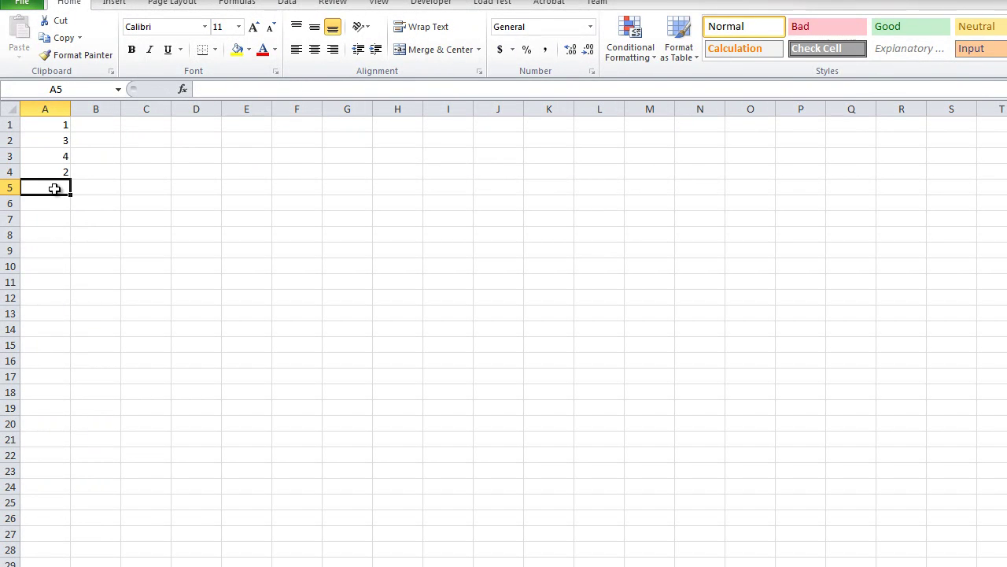
{"action": "type", "text": "4"}
{"action": "key", "text": "Return"}
{"action": "type", "text": "6"}
{"action": "key", "text": "Return"}
{"action": "type", "text": "7"}
{"action": "key", "text": "Return"}
{"action": "type", "text": "9"}
{"action": "key", "text": "Return"}
{"action": "type", "text": "8"}
{"action": "key", "text": "Return"}
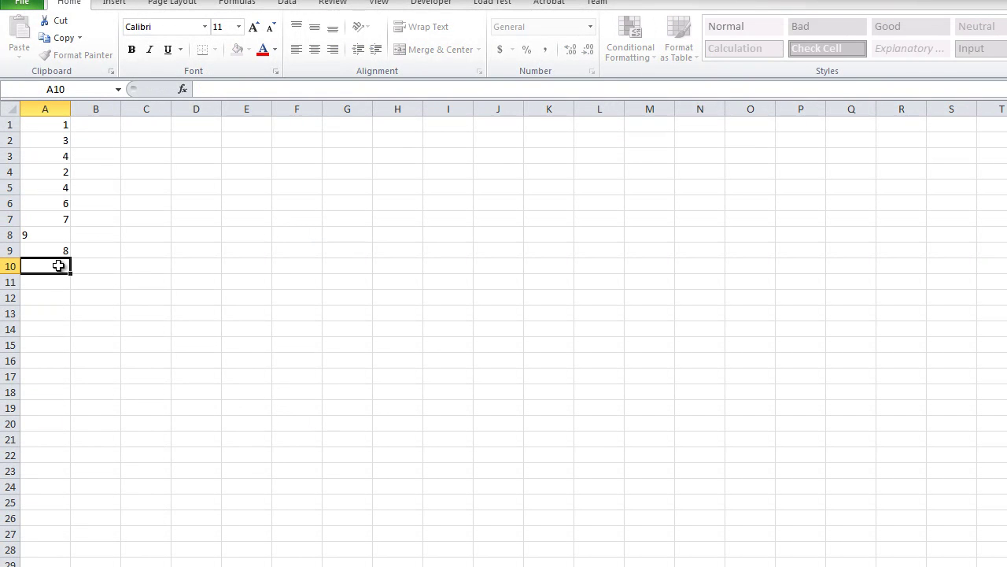
{"action": "type", "text": "11"}
{"action": "left_click", "coordinate": [55, 296]}
{"action": "type", "text": "17"}
{"action": "left_click", "coordinate": [58, 282]}
{"action": "type", "text": "13"}
{"action": "left_click", "coordinate": [145, 315]}
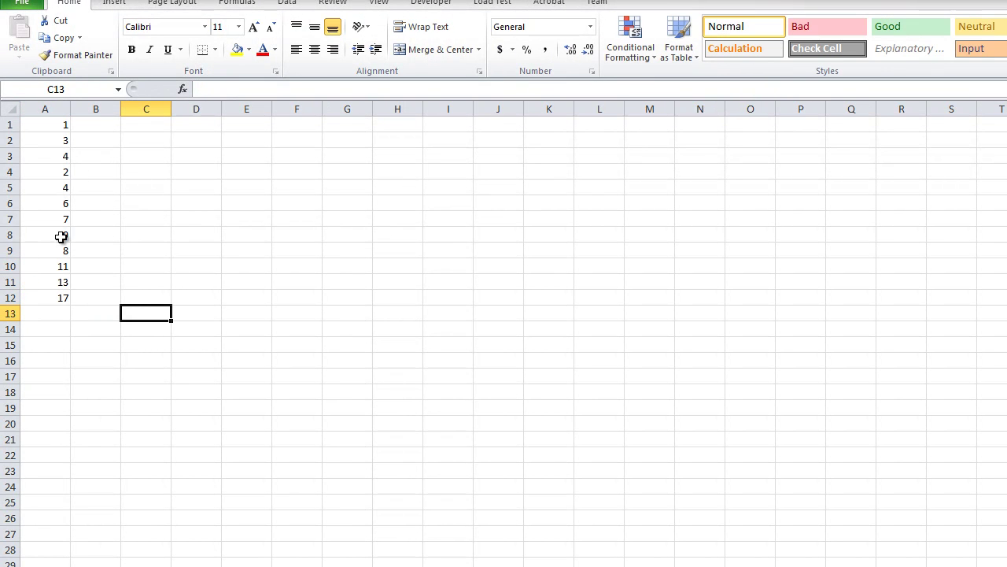
Select the numbers, then the whole of column A
{"action": "left_click", "coordinate": [62, 299]}
{"action": "left_click_drag", "start_coordinate": [62, 299], "coordinate": [55, 126]}
{"action": "left_click", "coordinate": [309, 277]}
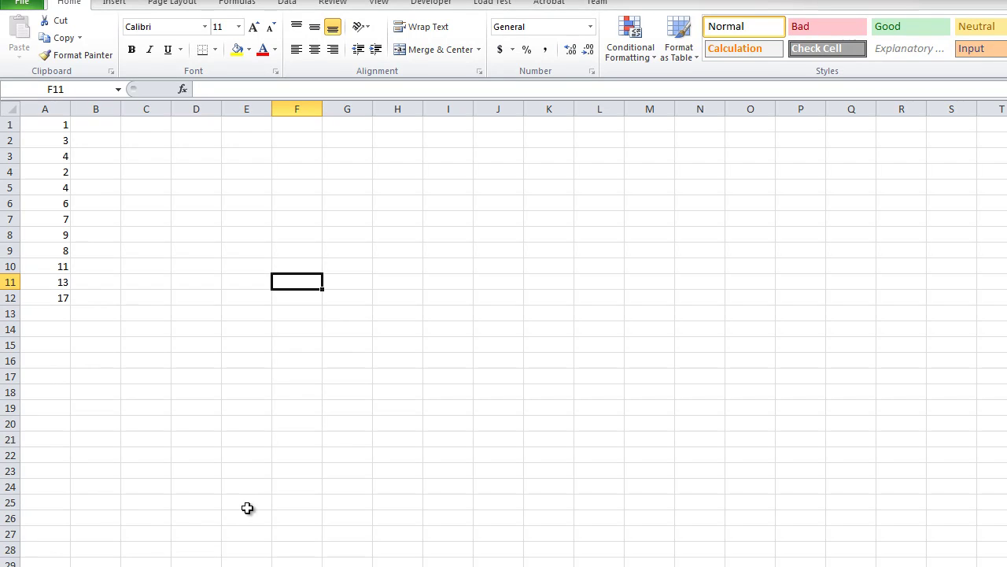
{"action": "left_click", "coordinate": [43, 109]}
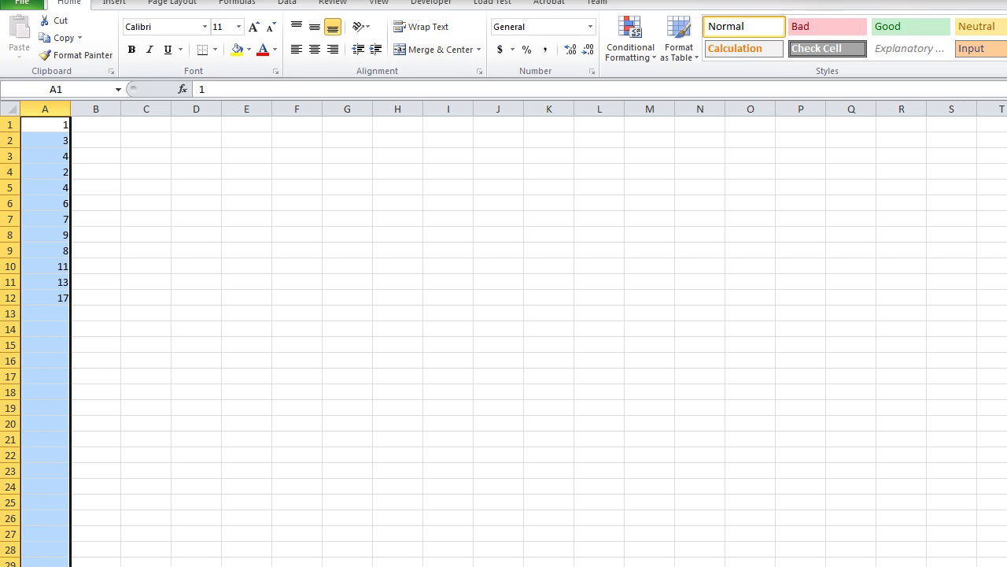
Sort column A Smallest to Largest using the Data Sort dialog
{"action": "key", "text": "alt+d"}
{"action": "key", "text": "s"}
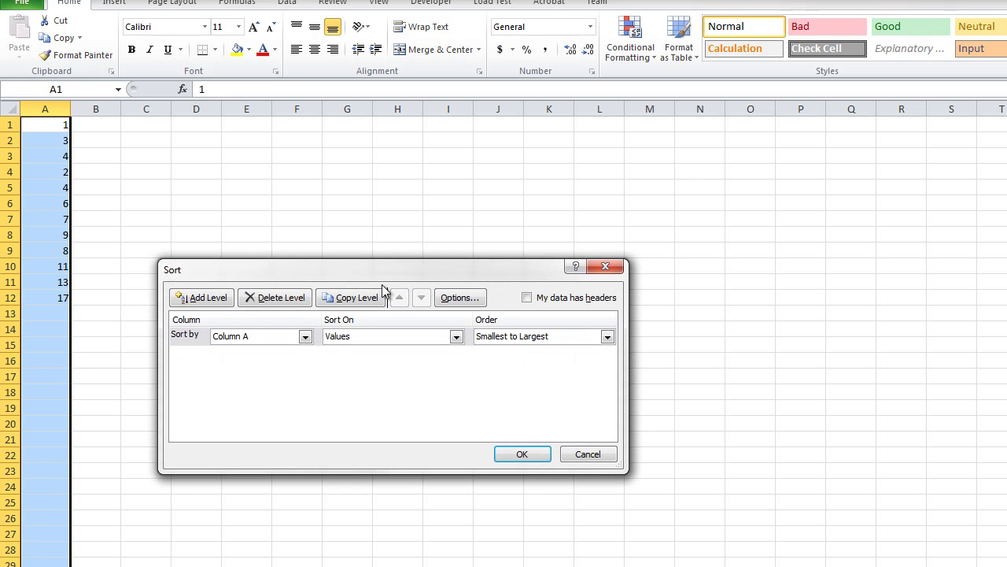
{"action": "left_click", "coordinate": [534, 344]}
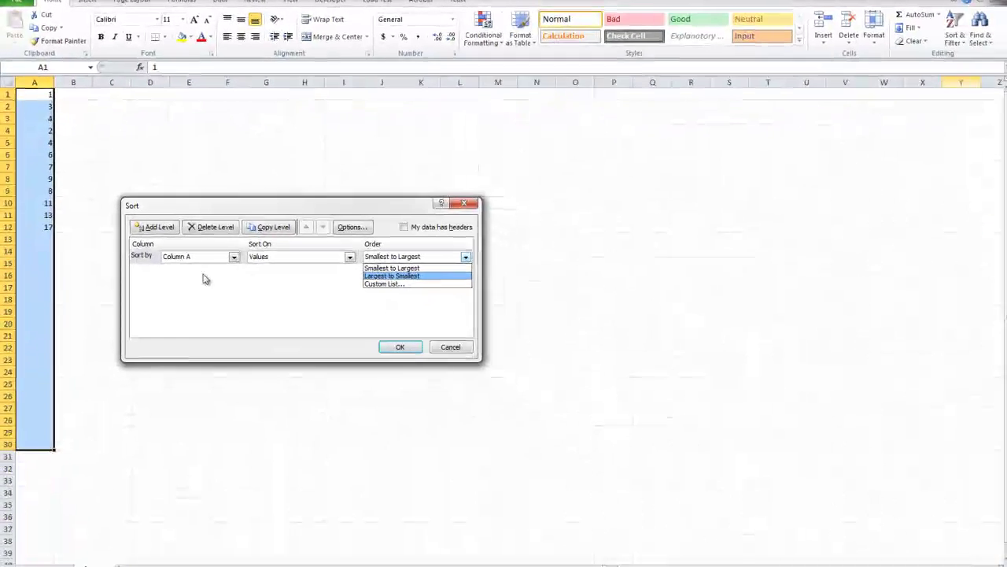
{"action": "left_click", "coordinate": [397, 268]}
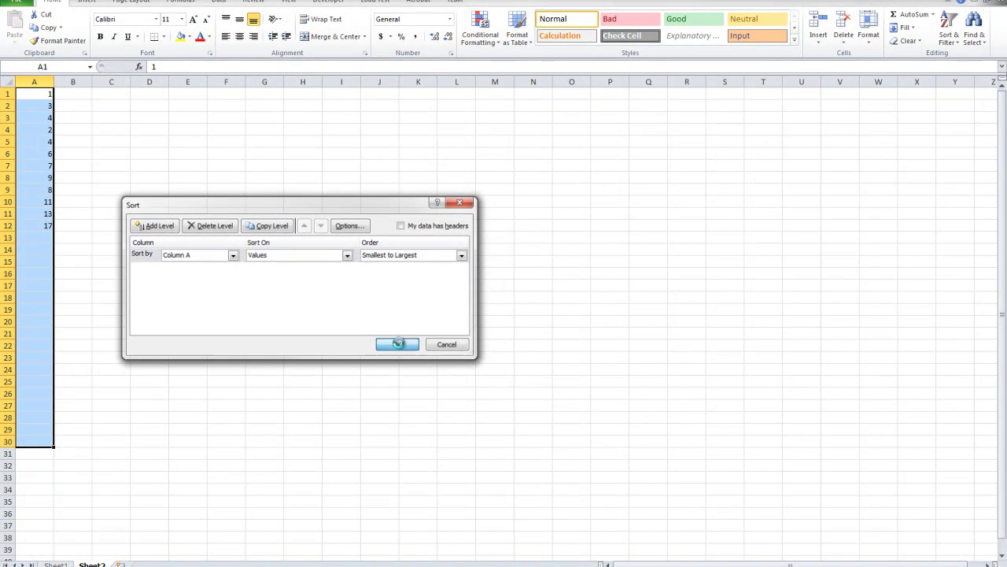
{"action": "left_click", "coordinate": [397, 345]}
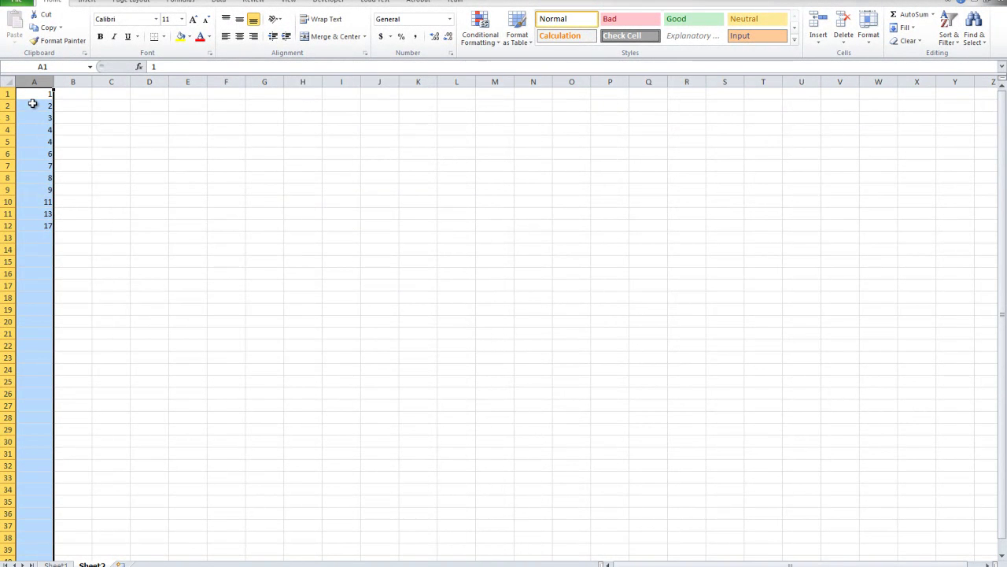
{"action": "left_click", "coordinate": [36, 138]}
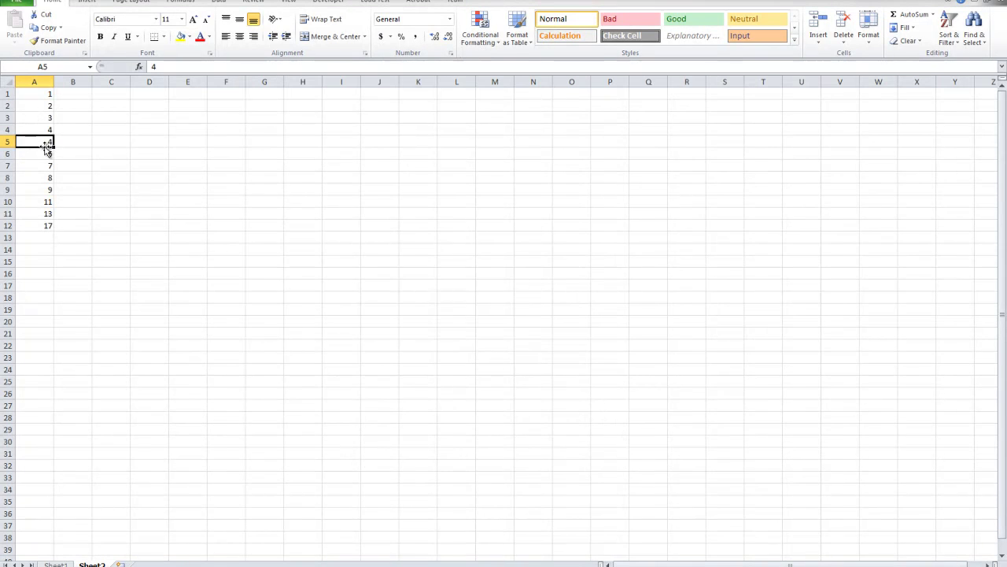
Reselect column A and open the Sort dialog's Sort On list
{"action": "left_click", "coordinate": [32, 81]}
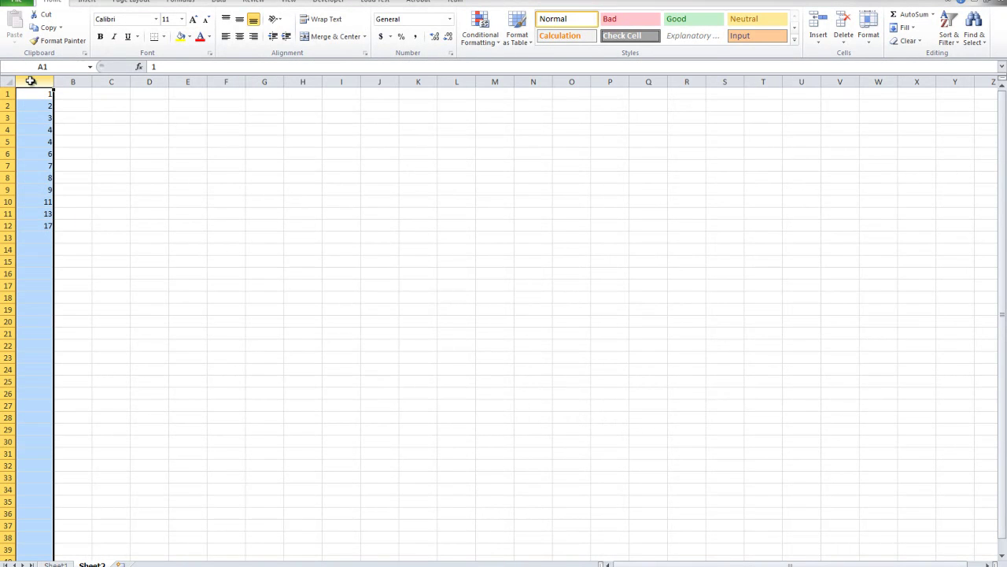
{"action": "left_click", "coordinate": [72, 102]}
{"action": "left_click", "coordinate": [32, 81]}
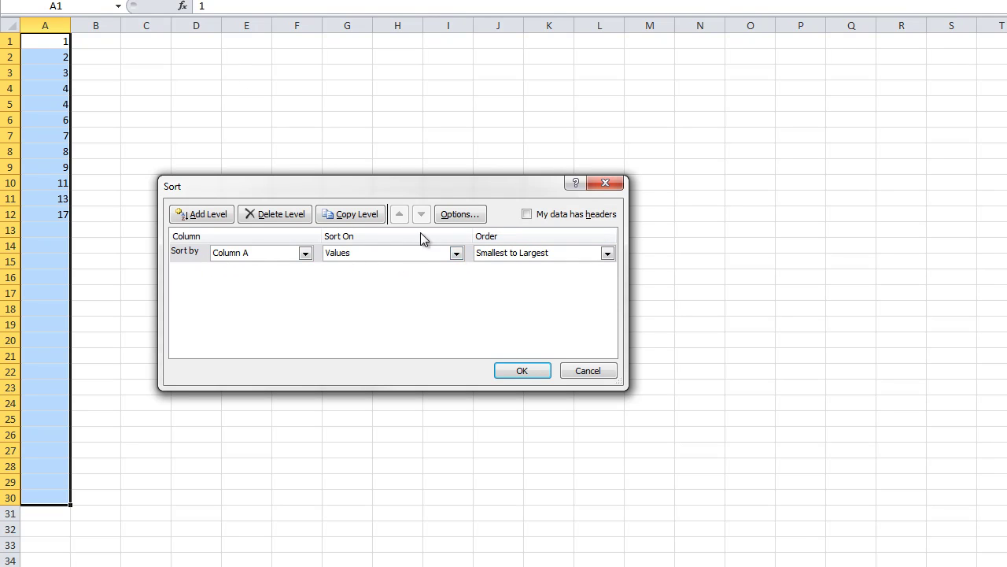
{"action": "left_click", "coordinate": [410, 253]}
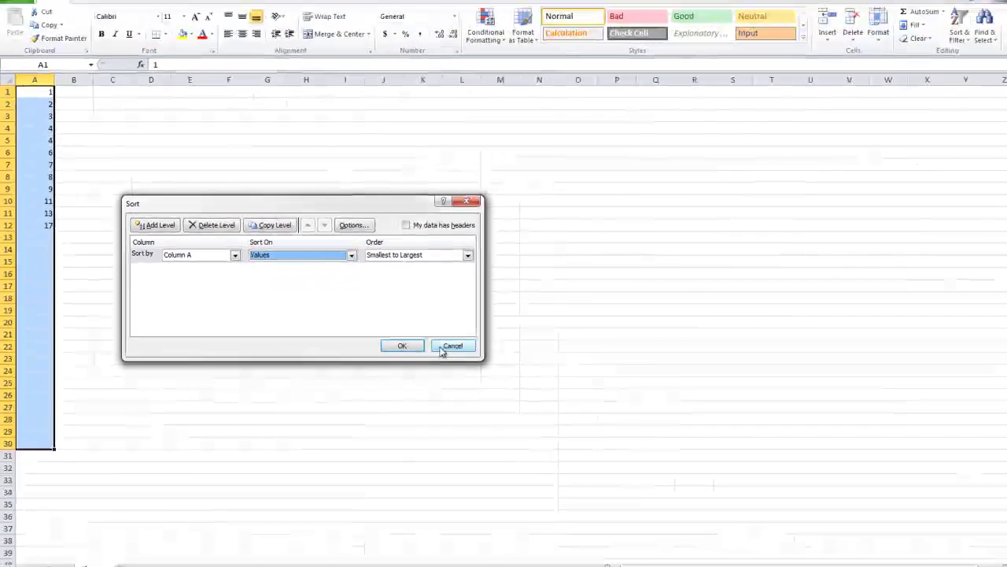
Cancel the Sort dialog and fill cells A4 and A6 with yellow
{"action": "left_click", "coordinate": [588, 370]}
{"action": "left_click", "coordinate": [35, 92]}
{"action": "left_click", "coordinate": [181, 36]}
{"action": "left_click", "coordinate": [31, 153]}
{"action": "left_click", "coordinate": [180, 37]}
Fill cells A9 and A11 with light orange
{"action": "left_click", "coordinate": [41, 189]}
{"action": "left_click", "coordinate": [189, 37]}
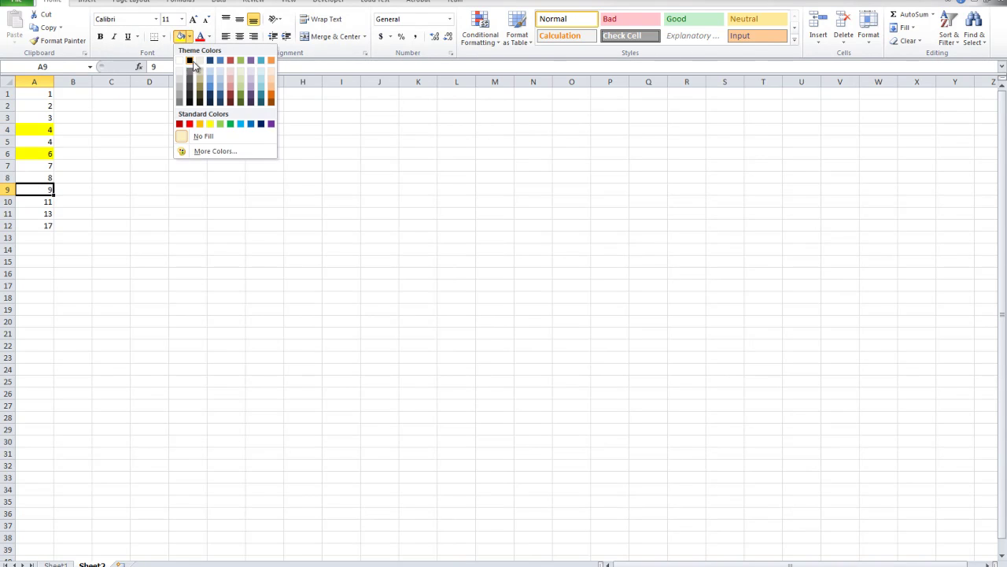
{"action": "left_click", "coordinate": [270, 83]}
{"action": "left_click", "coordinate": [37, 213]}
{"action": "left_click", "coordinate": [181, 37]}
{"action": "left_click", "coordinate": [34, 81]}
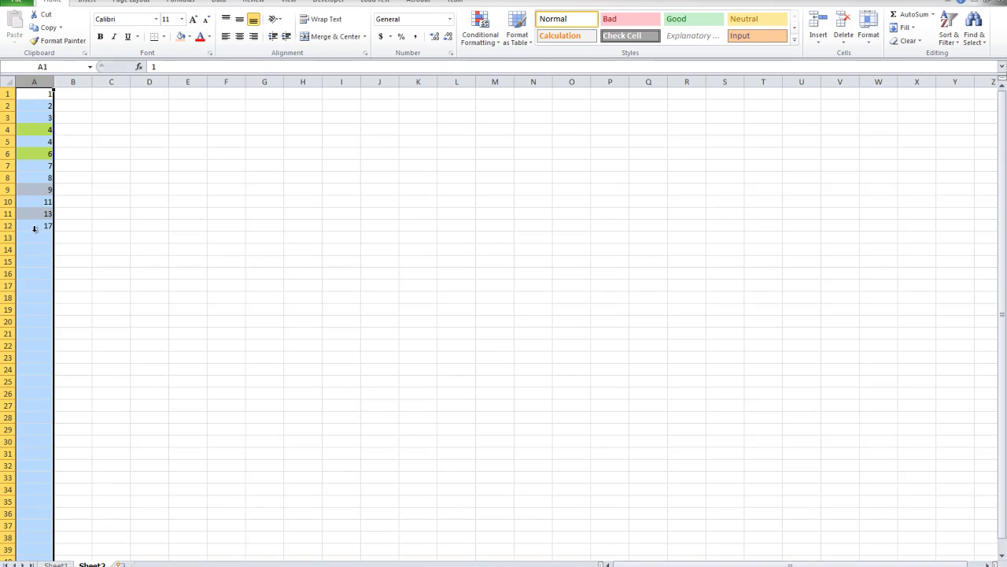
Custom-sort column A on Cell Color with light orange cells on top
{"action": "left_click", "coordinate": [949, 34]}
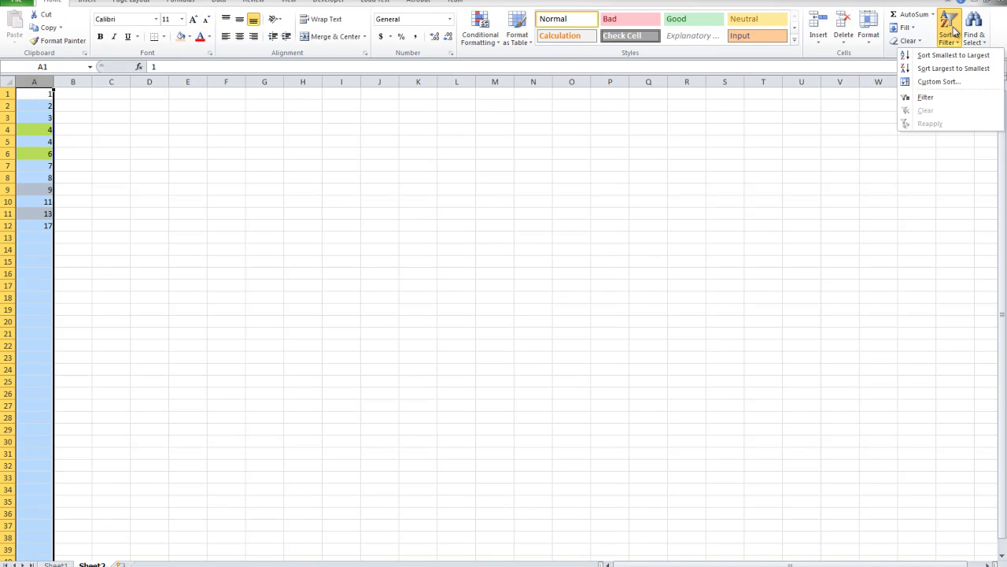
{"action": "left_click", "coordinate": [937, 85]}
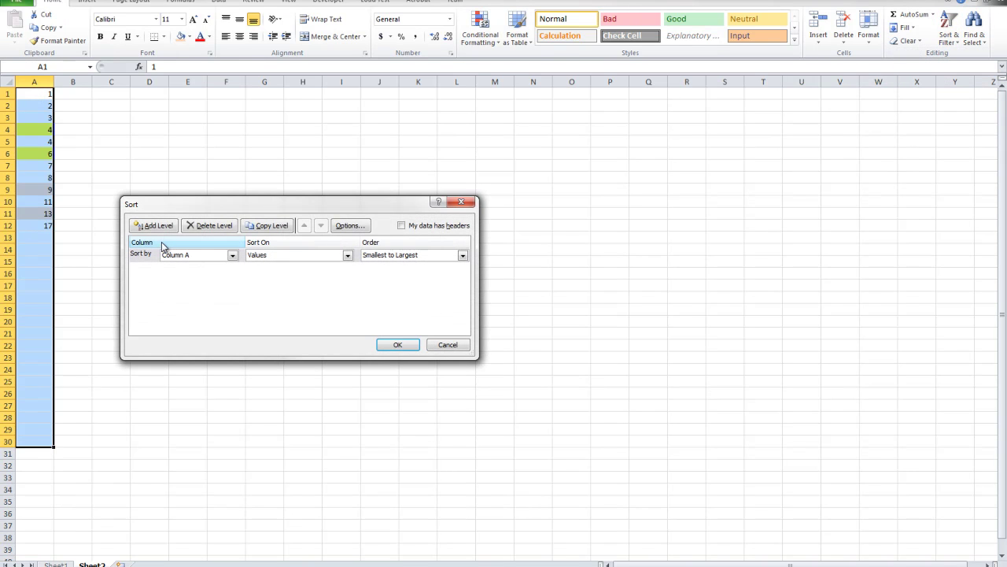
{"action": "left_click", "coordinate": [250, 257]}
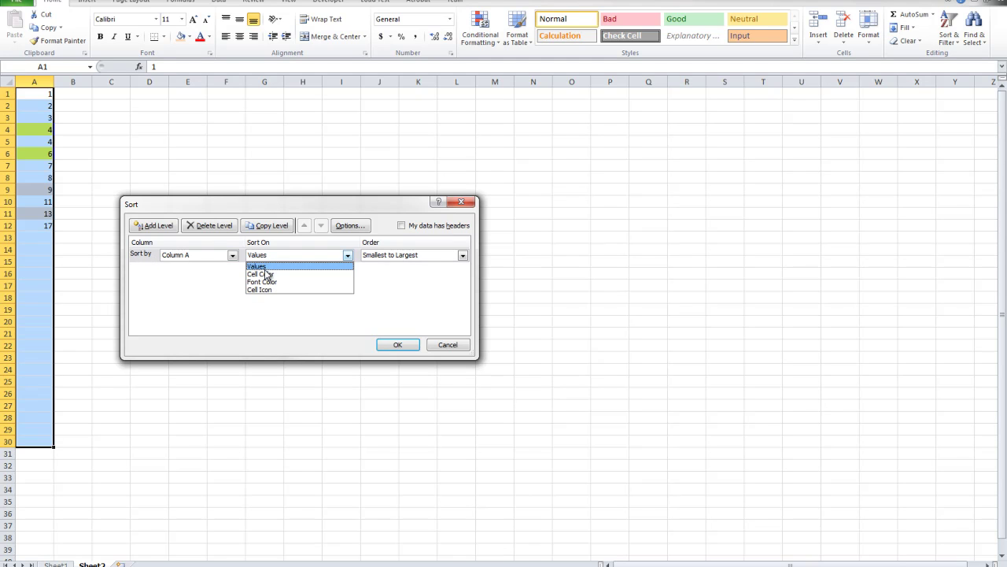
{"action": "left_click", "coordinate": [263, 274]}
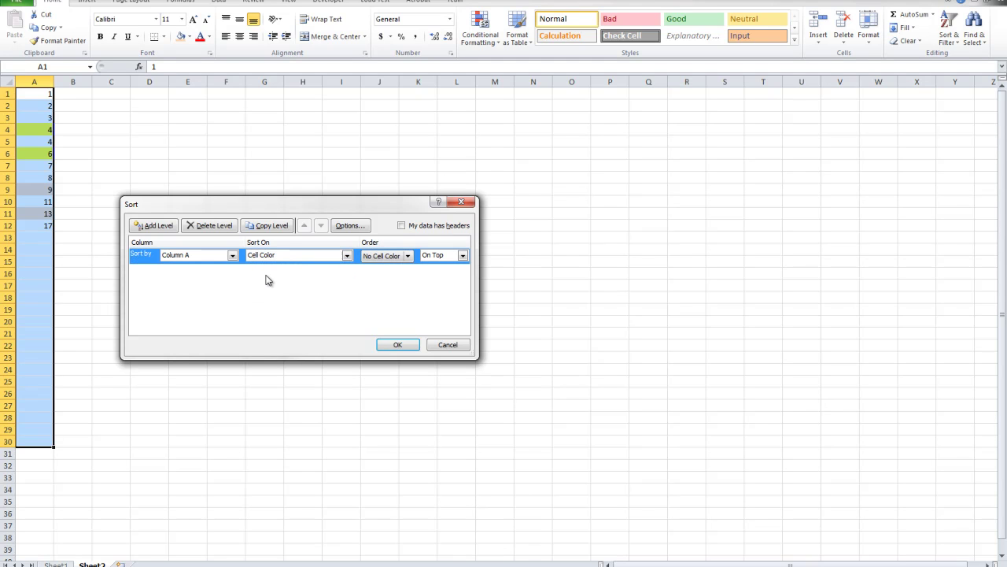
{"action": "left_click", "coordinate": [410, 258]}
{"action": "left_click", "coordinate": [371, 286]}
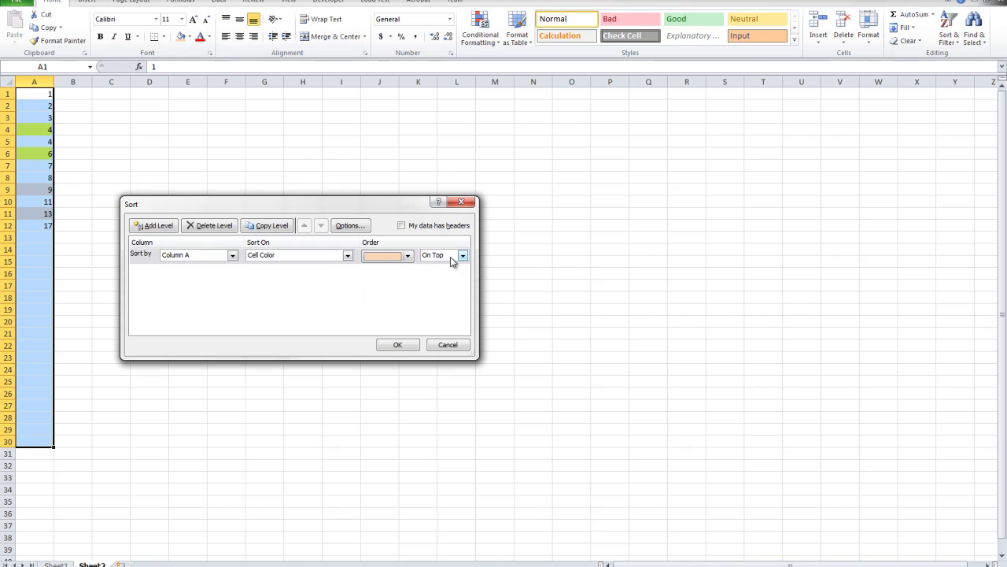
{"action": "left_click", "coordinate": [398, 347]}
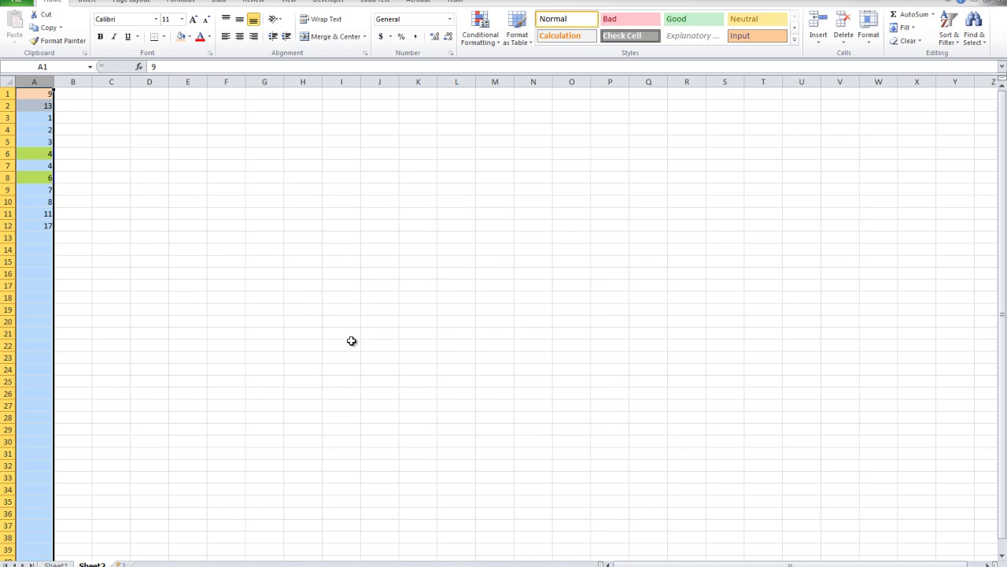
{"action": "left_click", "coordinate": [137, 164]}
{"action": "left_click", "coordinate": [47, 97]}
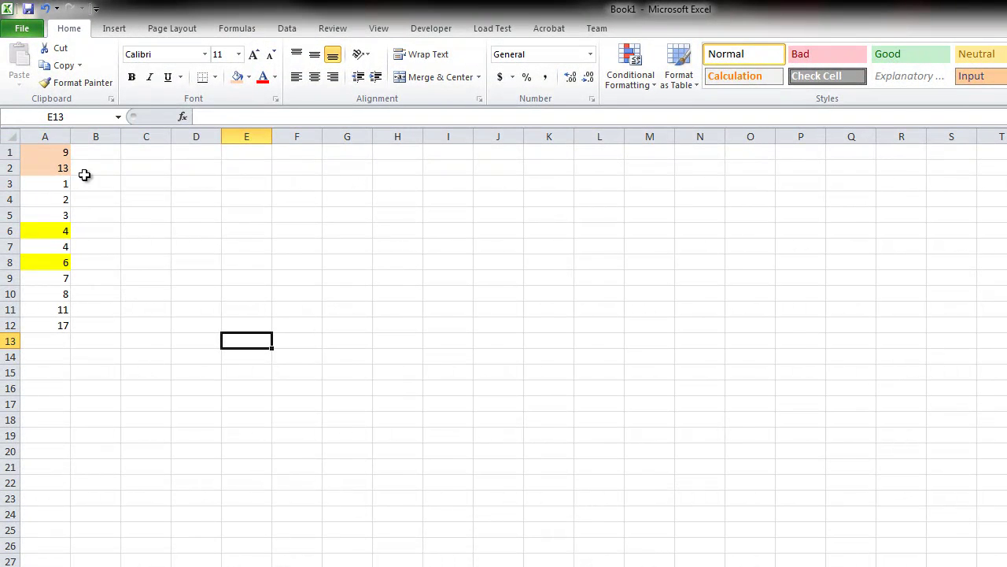
{"action": "left_click_drag", "start_coordinate": [45, 328], "coordinate": [47, 145]}
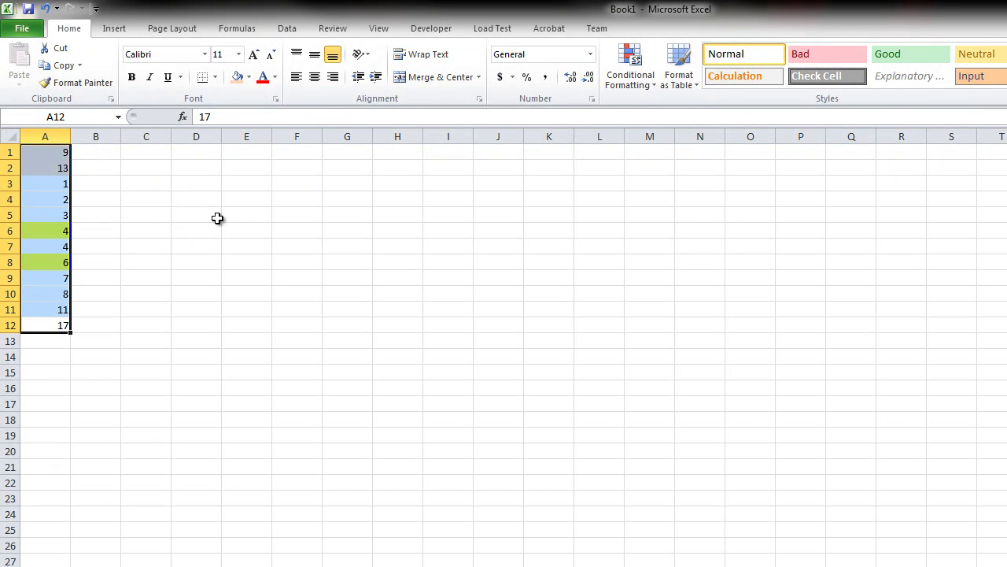
{"action": "left_click", "coordinate": [153, 218]}
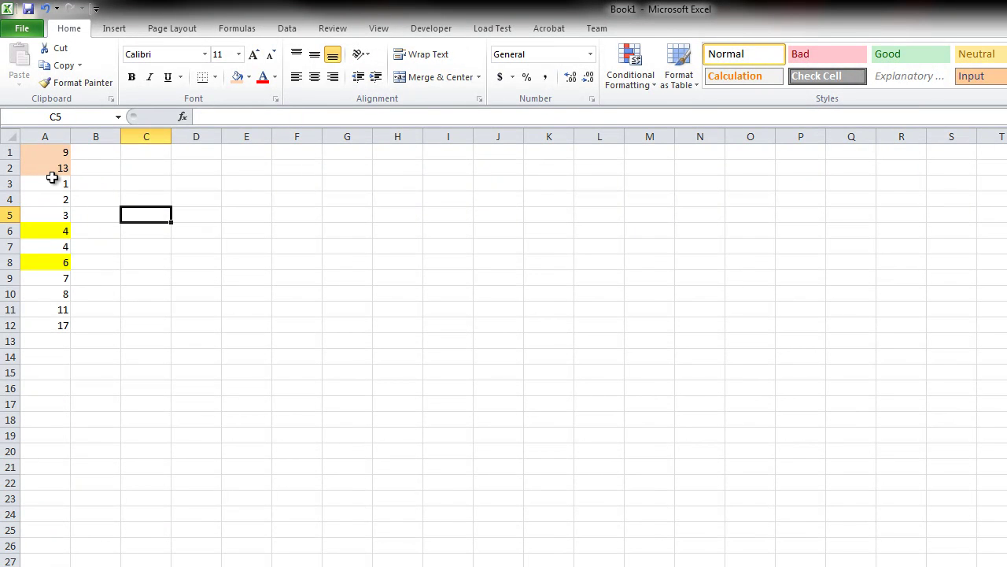
{"action": "left_click_drag", "start_coordinate": [54, 325], "coordinate": [52, 151]}
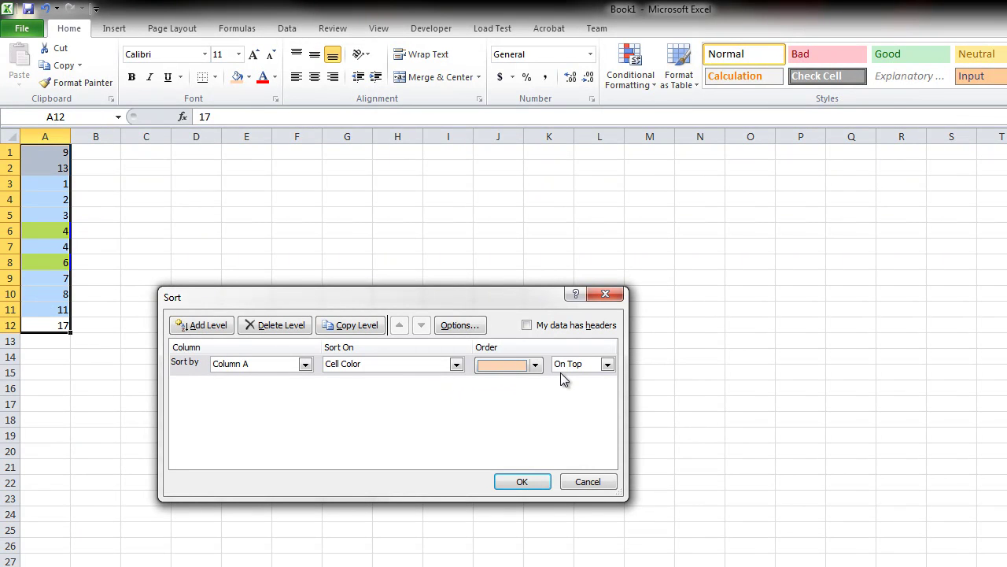
Re-sort by cell colour with yellow cells on top
{"action": "left_click", "coordinate": [535, 365]}
{"action": "left_click", "coordinate": [488, 406]}
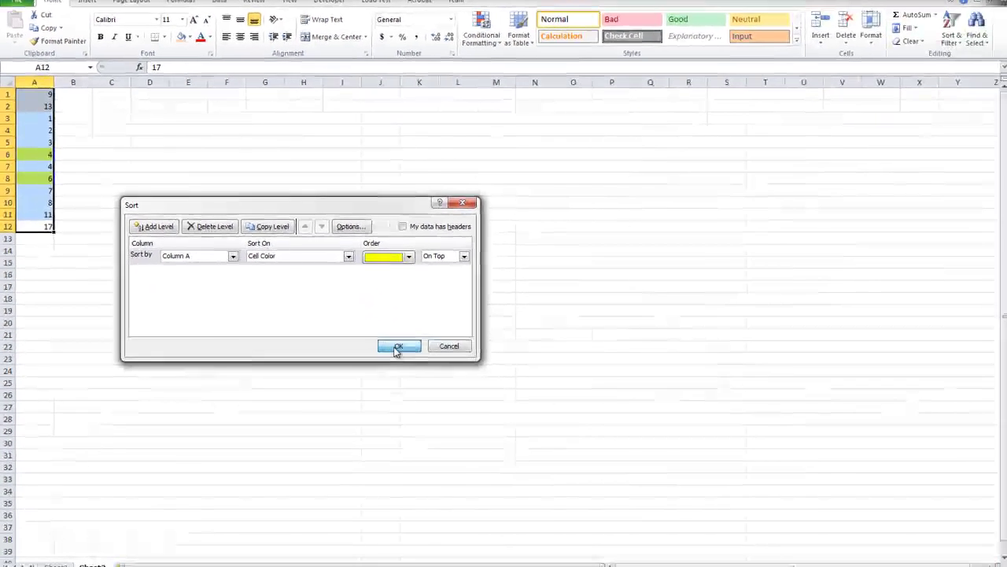
{"action": "left_click", "coordinate": [522, 482]}
{"action": "left_click", "coordinate": [247, 419]}
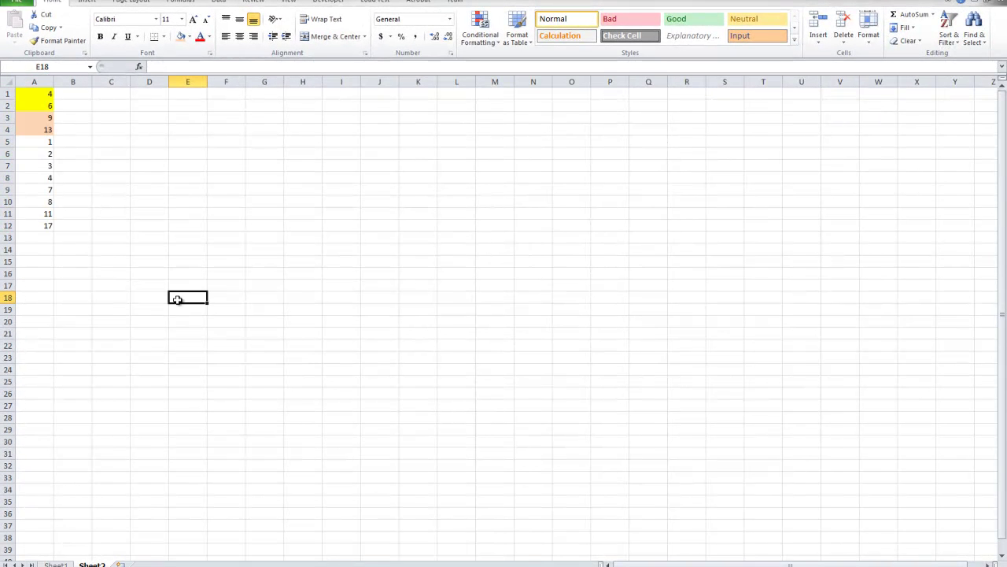
{"action": "left_click_drag", "start_coordinate": [34, 237], "coordinate": [36, 63]}
Delete cells A1:A13 on Sheet2, shifting cells left
{"action": "left_click", "coordinate": [330, 204]}
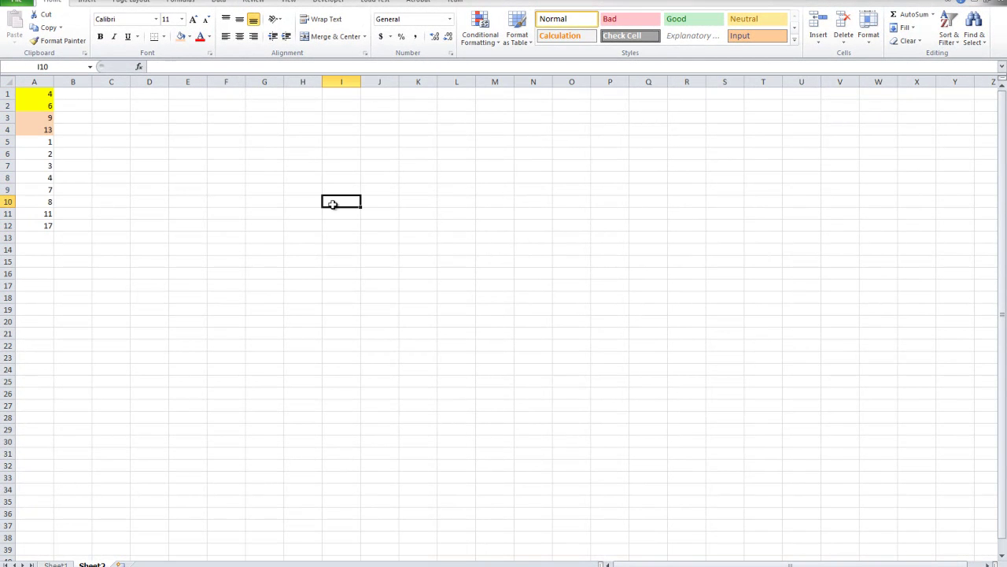
{"action": "left_click_drag", "start_coordinate": [50, 234], "coordinate": [27, 24]}
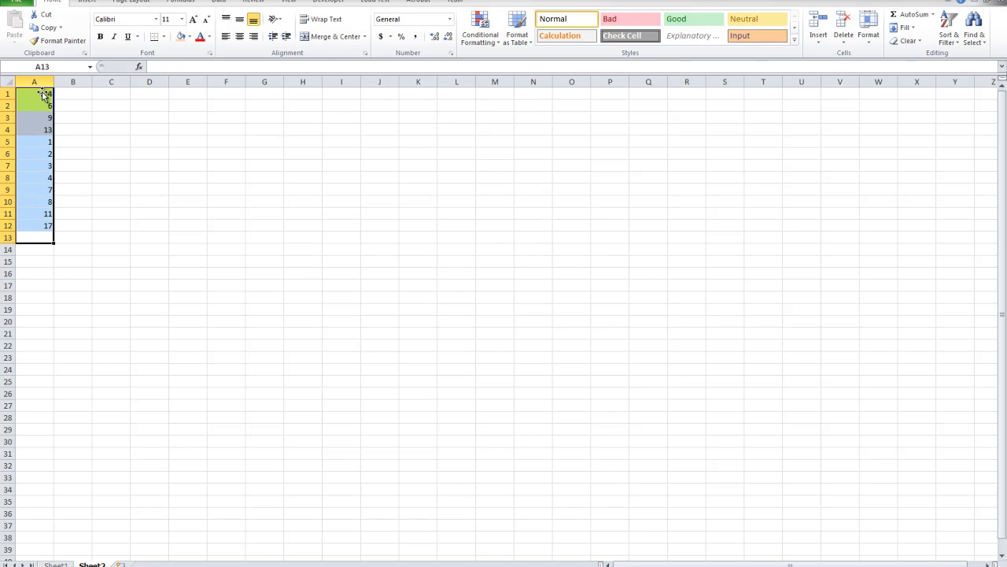
{"action": "right_click", "coordinate": [32, 168]}
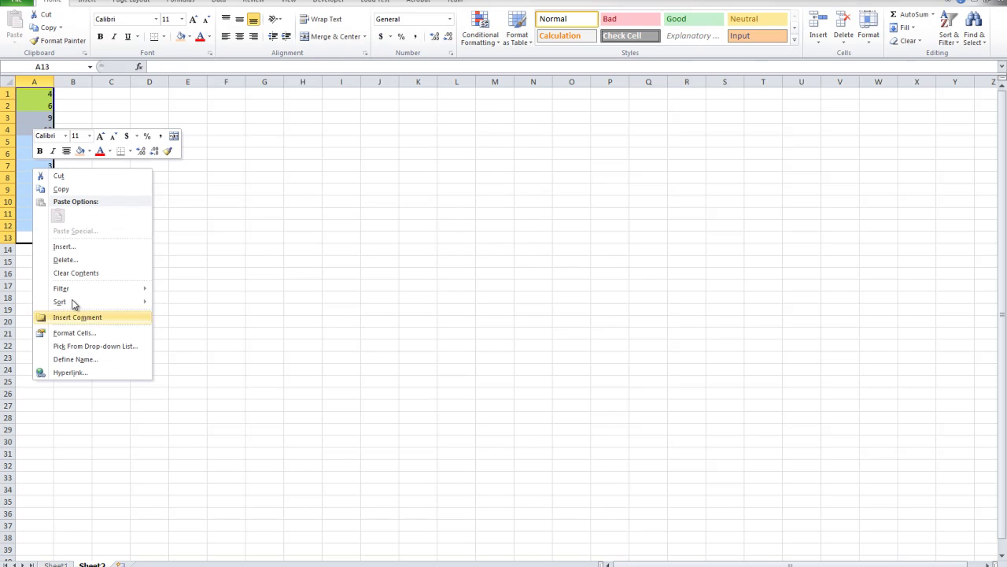
{"action": "left_click", "coordinate": [70, 259]}
{"action": "left_click", "coordinate": [45, 290]}
Bold the row 8 heading '3) Working with Selections' on Sheet1, then return to Sheet2
{"action": "left_click", "coordinate": [55, 565]}
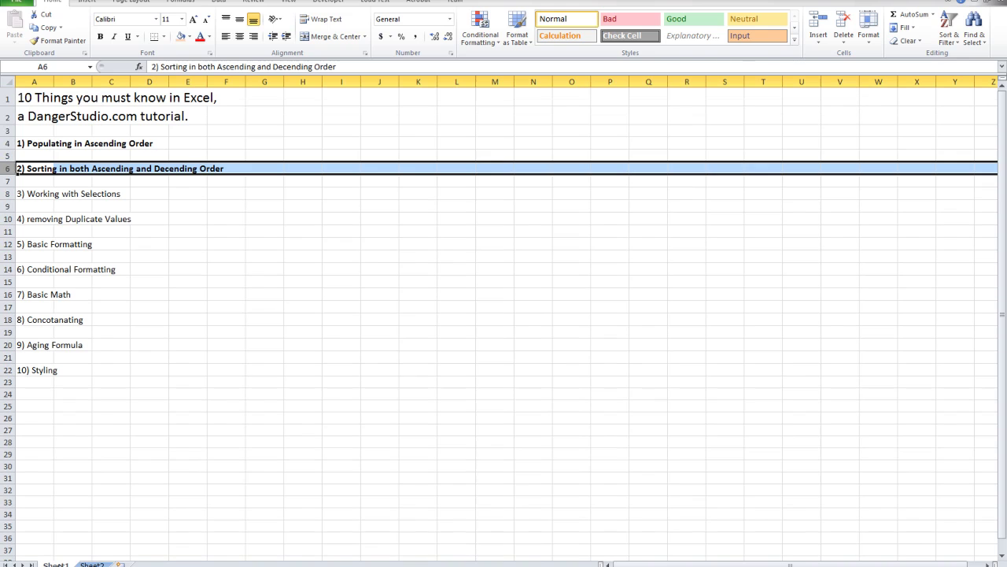
{"action": "left_click", "coordinate": [6, 194]}
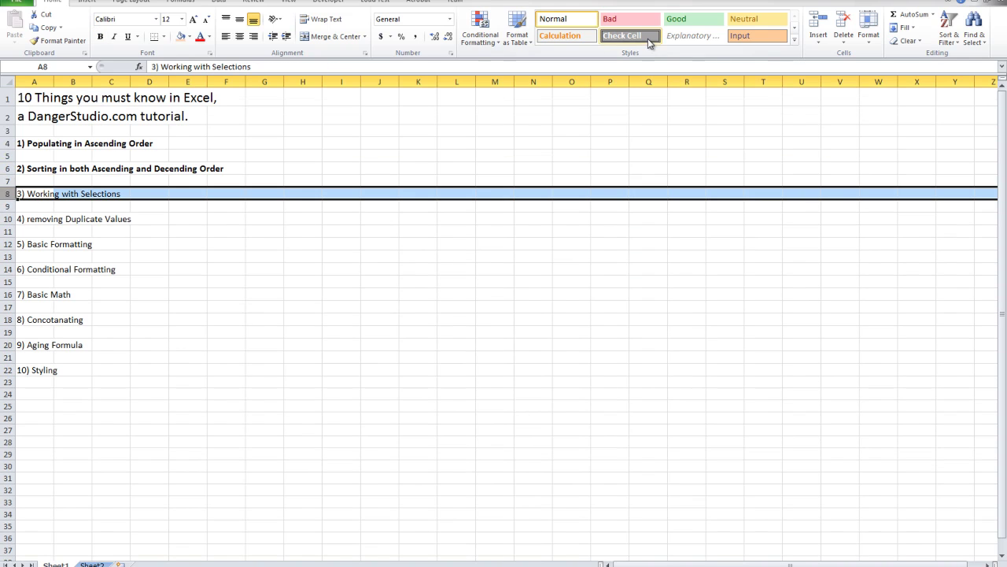
{"action": "left_click", "coordinate": [100, 36]}
{"action": "left_click", "coordinate": [125, 255]}
{"action": "left_click", "coordinate": [28, 201]}
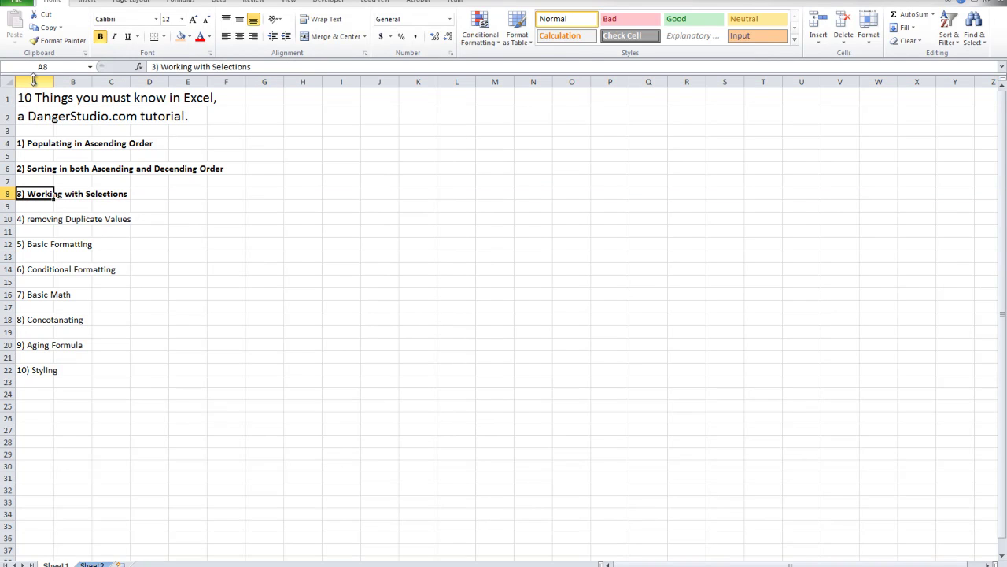
{"action": "left_click", "coordinate": [92, 565]}
{"action": "left_click", "coordinate": [39, 166]}
Enter the numbers 1 to 5 down cells A1:A5 of Sheet2
{"action": "left_click", "coordinate": [37, 94]}
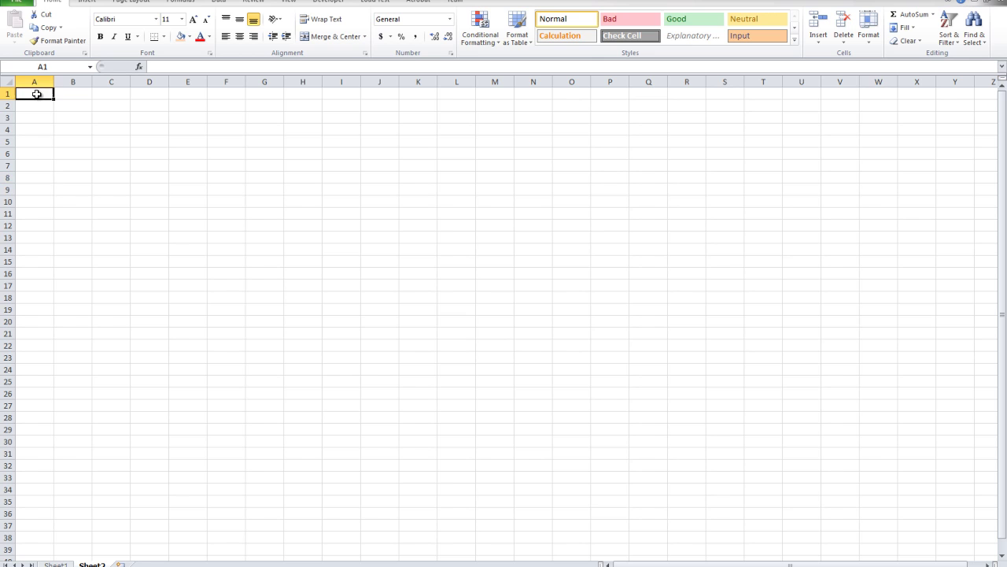
{"action": "type", "text": "1"}
{"action": "key", "text": "Return"}
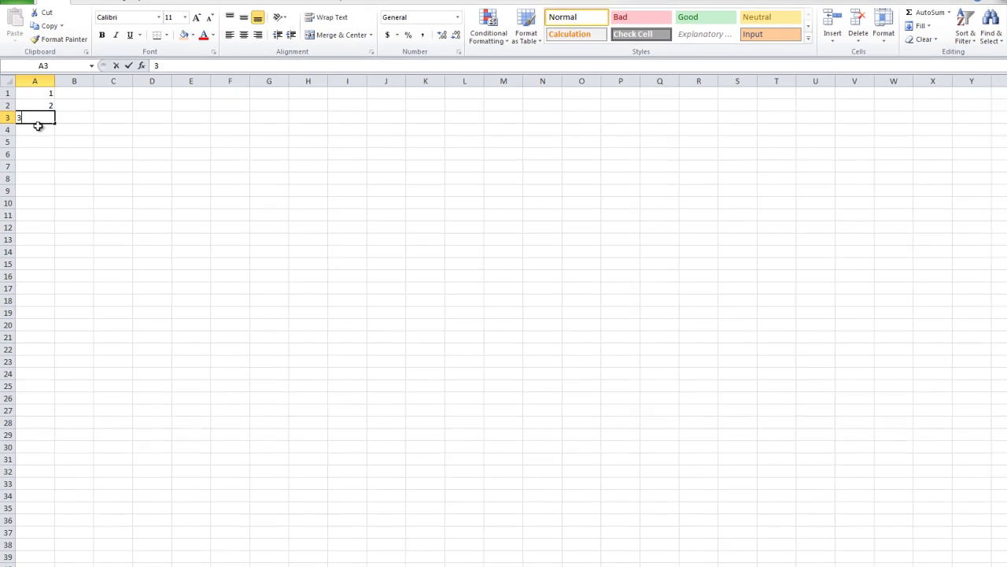
{"action": "type", "text": "2"}
{"action": "key", "text": "Return"}
{"action": "type", "text": "3 4"}
{"action": "key", "text": "Return"}
{"action": "type", "text": "5"}
{"action": "left_click", "coordinate": [68, 176]}
Enter 10 to 15 in A6:A11, then select that range
{"action": "left_click", "coordinate": [56, 165]}
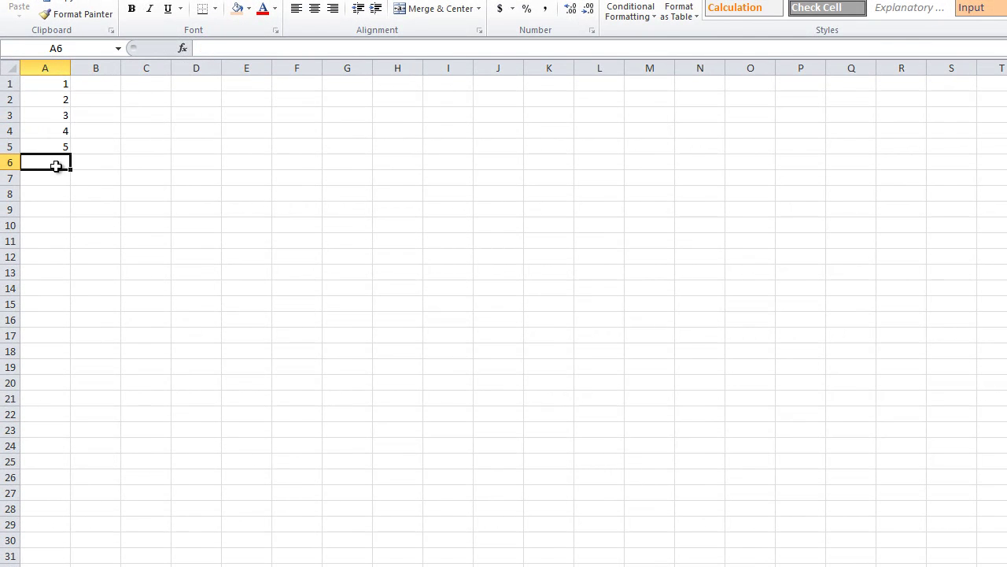
{"action": "type", "text": "10"}
{"action": "key", "text": "Return"}
{"action": "type", "text": "11"}
{"action": "key", "text": "Return"}
{"action": "type", "text": "12"}
{"action": "key", "text": "Return"}
{"action": "type", "text": "13"}
{"action": "key", "text": "Return"}
{"action": "type", "text": "14"}
{"action": "key", "text": "Return"}
{"action": "type", "text": "15"}
{"action": "key", "text": "Return"}
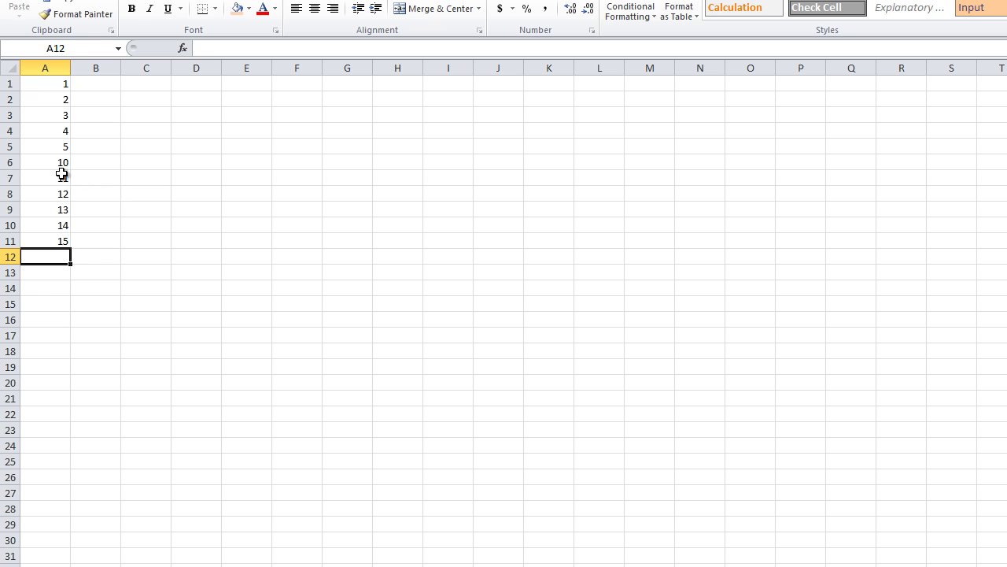
{"action": "left_click_drag", "start_coordinate": [53, 164], "coordinate": [52, 243]}
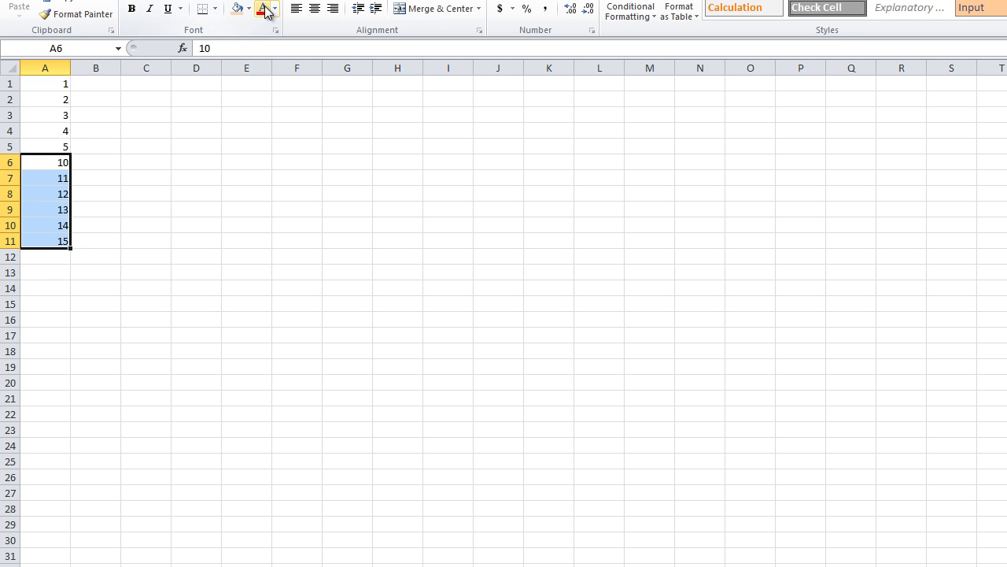
{"action": "left_click", "coordinate": [58, 206]}
{"action": "left_click_drag", "start_coordinate": [49, 241], "coordinate": [52, 134]}
{"action": "left_click", "coordinate": [115, 316]}
{"action": "left_click", "coordinate": [58, 102]}
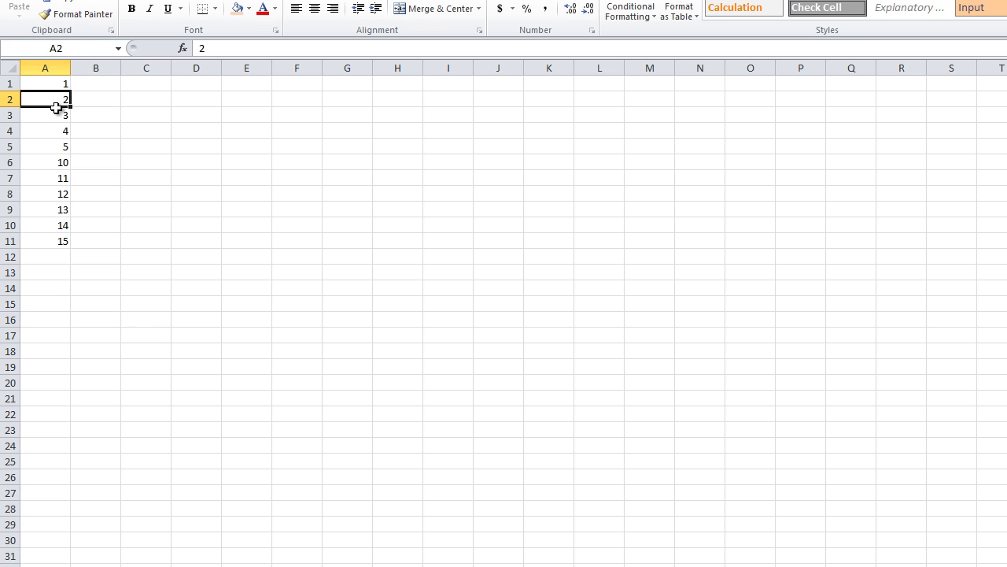
{"action": "left_click", "coordinate": [58, 135], "text": "ctrl"}
{"action": "left_click", "coordinate": [61, 211], "text": "ctrl"}
{"action": "left_click", "coordinate": [48, 242], "text": "ctrl"}
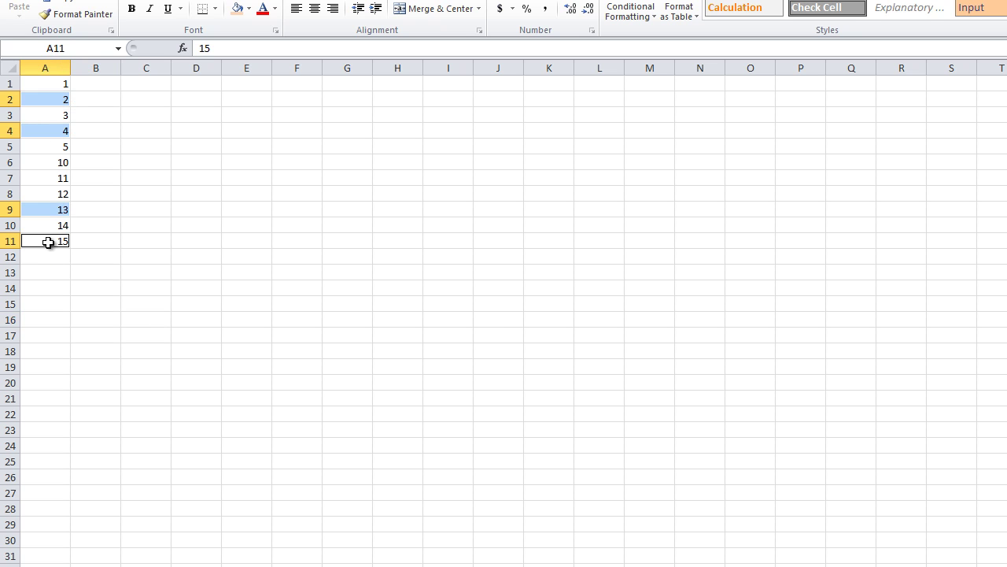
{"action": "left_click", "coordinate": [89, 180]}
{"action": "left_click", "coordinate": [57, 98]}
{"action": "left_click", "coordinate": [55, 118], "text": "ctrl"}
{"action": "left_click", "coordinate": [50, 145], "text": "ctrl"}
{"action": "left_click", "coordinate": [49, 176], "text": "ctrl"}
{"action": "left_click", "coordinate": [51, 196], "text": "ctrl"}
{"action": "left_click", "coordinate": [47, 241], "text": "ctrl"}
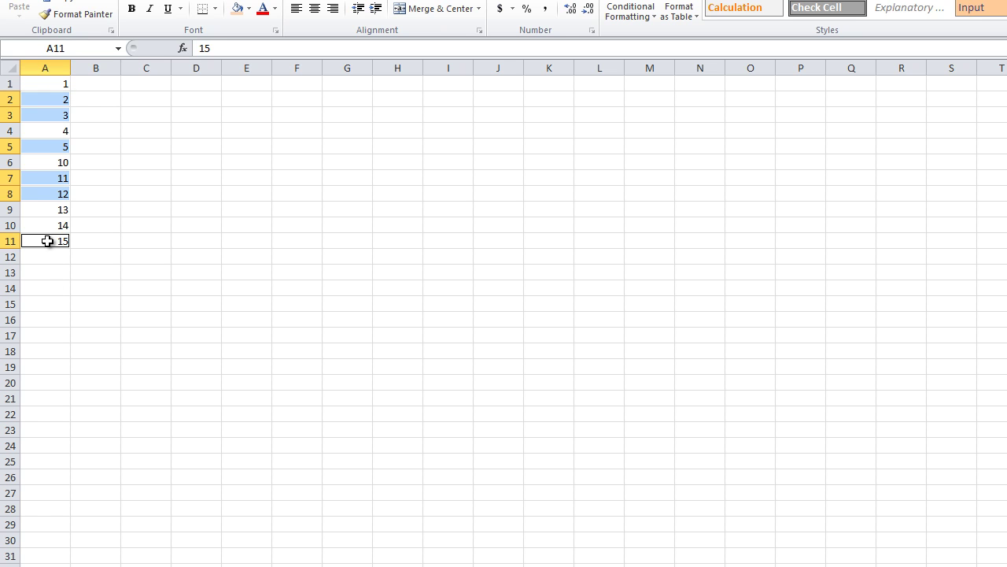
{"action": "left_click", "coordinate": [46, 224], "text": "ctrl"}
{"action": "left_click", "coordinate": [308, 222]}
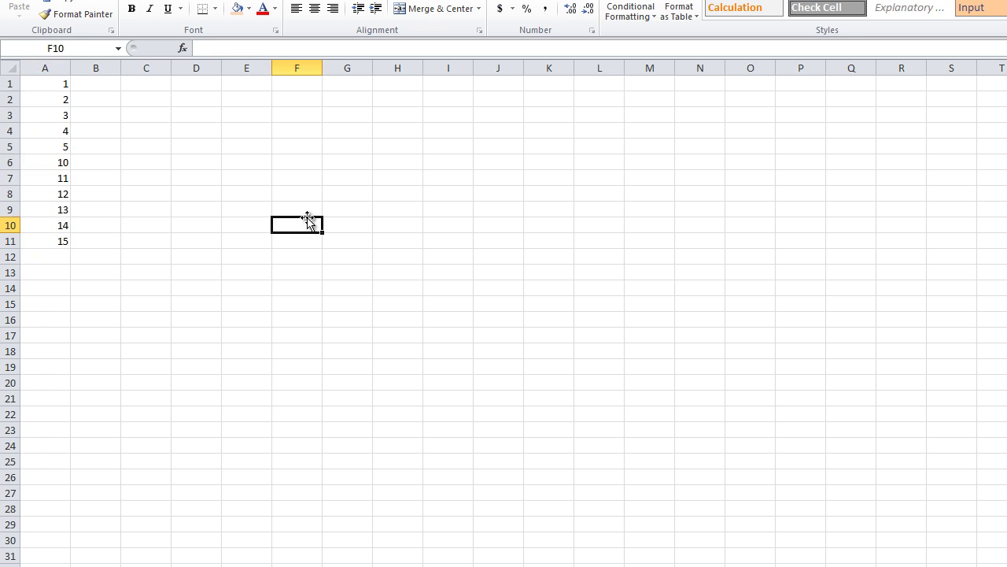
{"action": "left_click", "coordinate": [38, 87]}
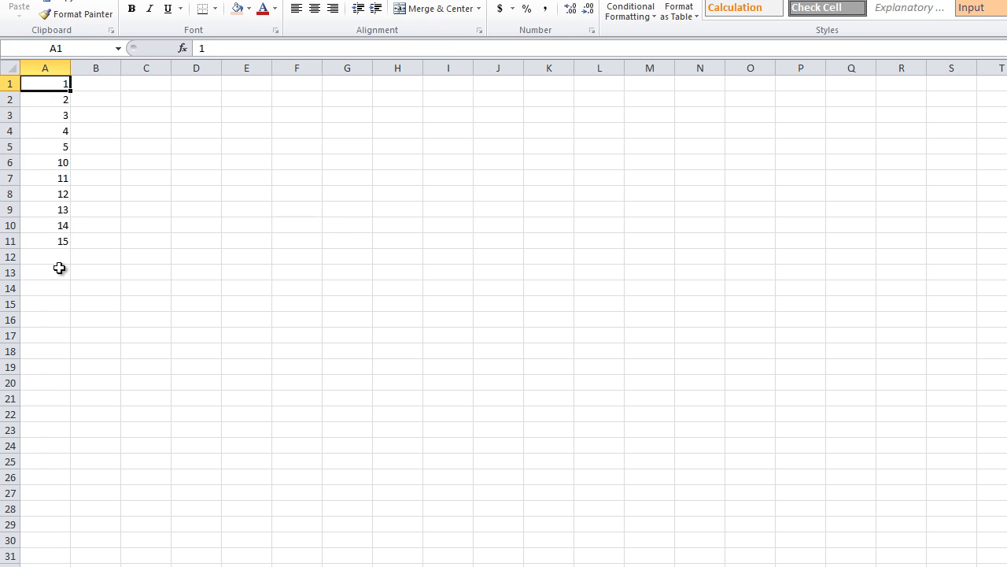
{"action": "left_click", "coordinate": [46, 212], "text": "shift"}
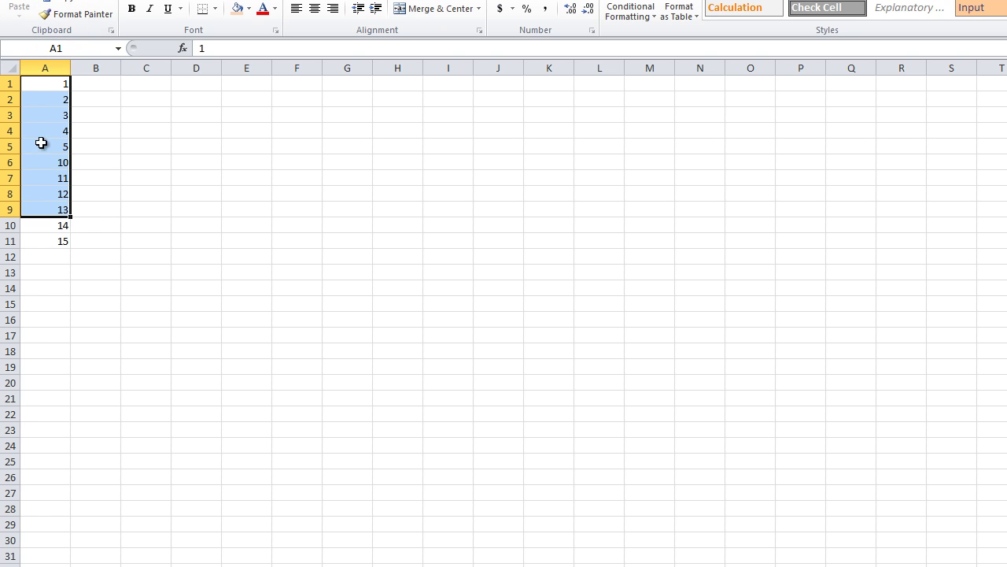
{"action": "left_click", "coordinate": [53, 207]}
{"action": "left_click", "coordinate": [45, 178], "text": "ctrl"}
{"action": "left_click", "coordinate": [43, 129], "text": "ctrl"}
{"action": "left_click", "coordinate": [46, 99], "text": "ctrl"}
{"action": "left_click", "coordinate": [47, 84]}
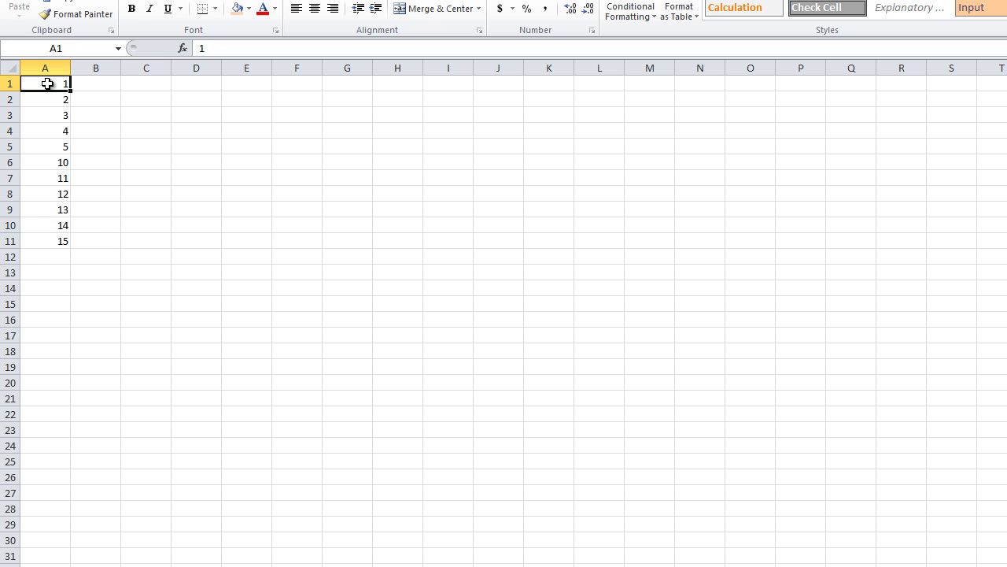
{"action": "left_click", "coordinate": [45, 225], "text": "shift"}
{"action": "left_click", "coordinate": [213, 228]}
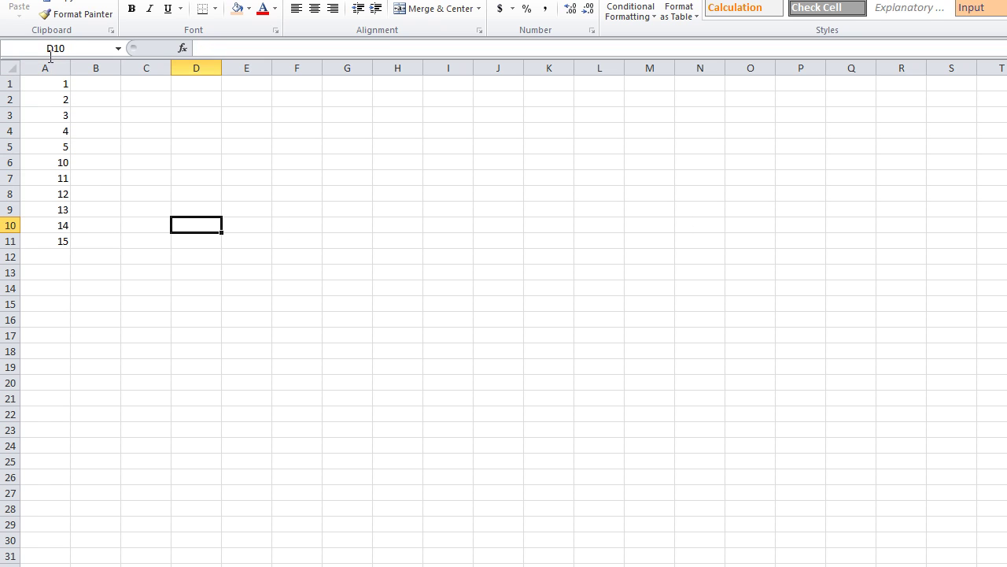
{"action": "left_click", "coordinate": [44, 162]}
Custom-sort A4:A8 by column A from Largest to Smallest
{"action": "left_click", "coordinate": [45, 132]}
{"action": "left_click_drag", "start_coordinate": [45, 132], "coordinate": [45, 195]}
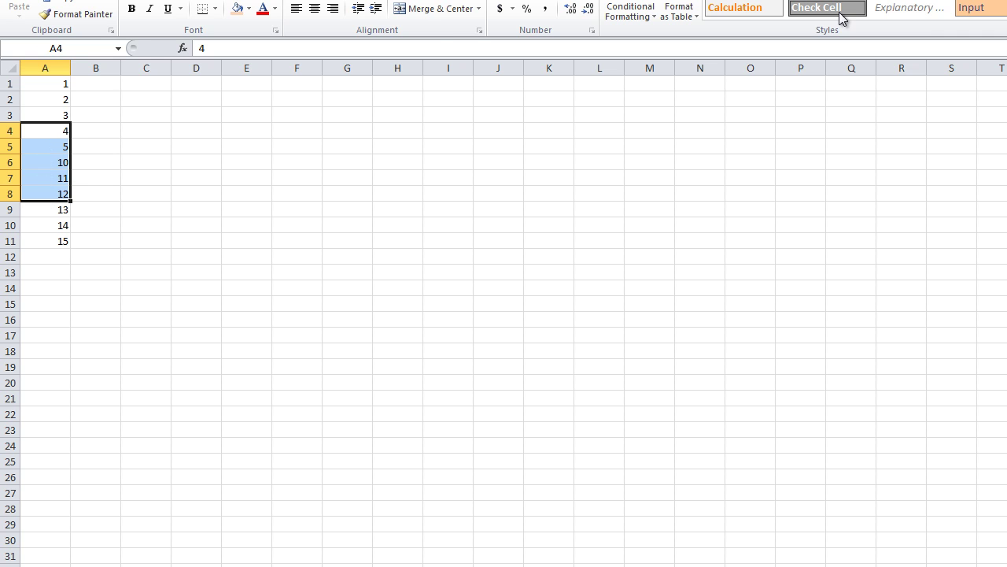
{"action": "left_click", "coordinate": [953, 45]}
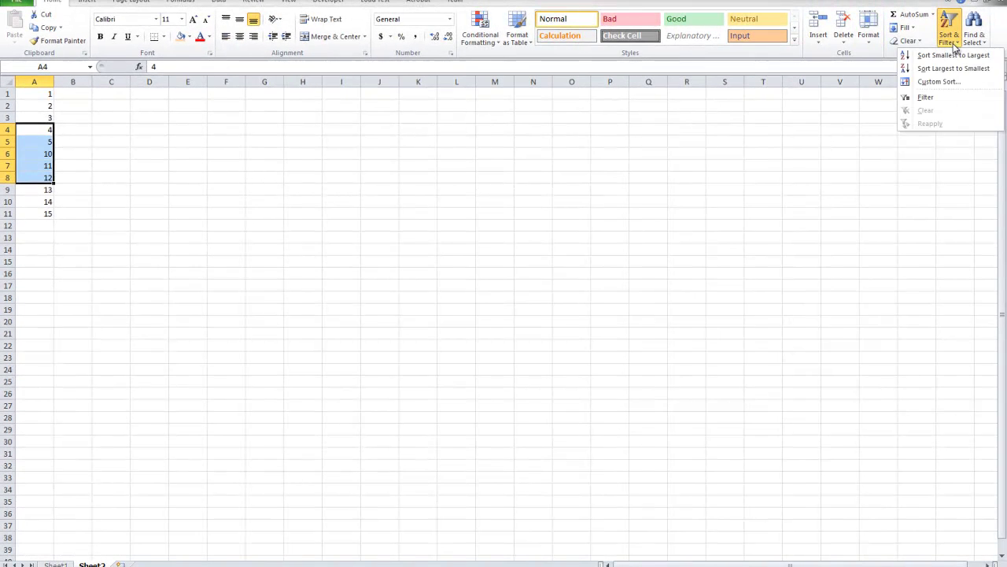
{"action": "left_click", "coordinate": [950, 82]}
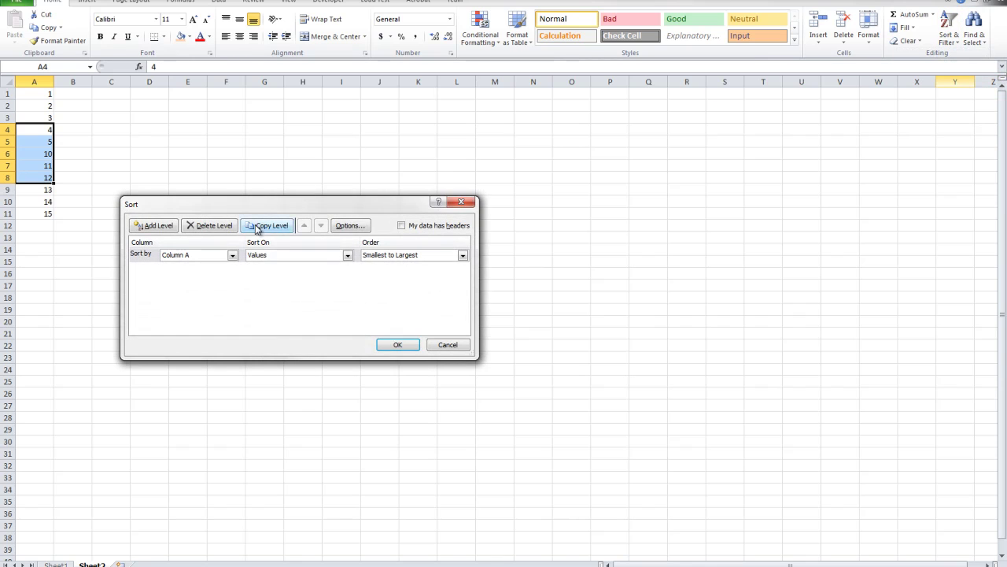
{"action": "left_click", "coordinate": [399, 346]}
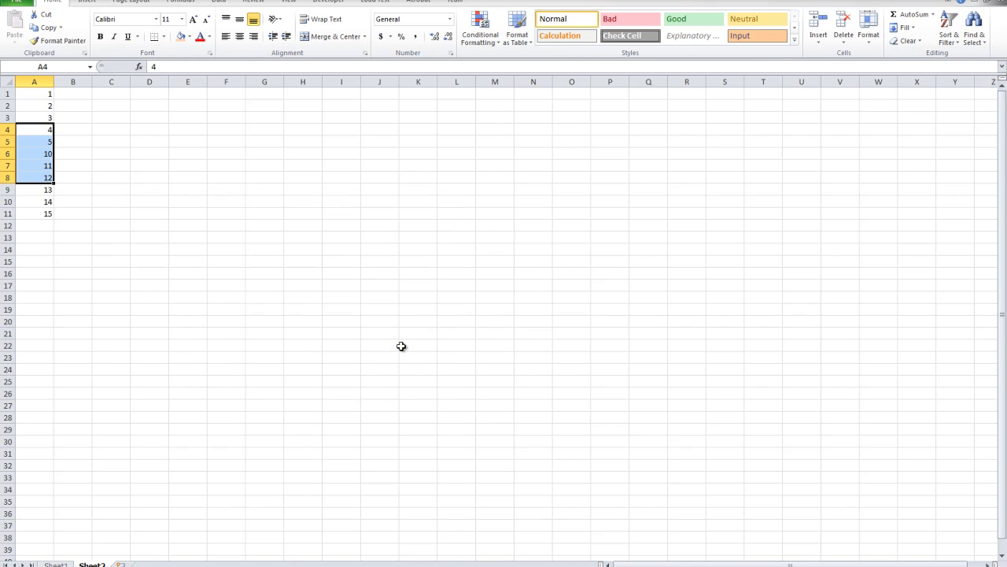
{"action": "left_click", "coordinate": [951, 38]}
{"action": "left_click", "coordinate": [945, 82]}
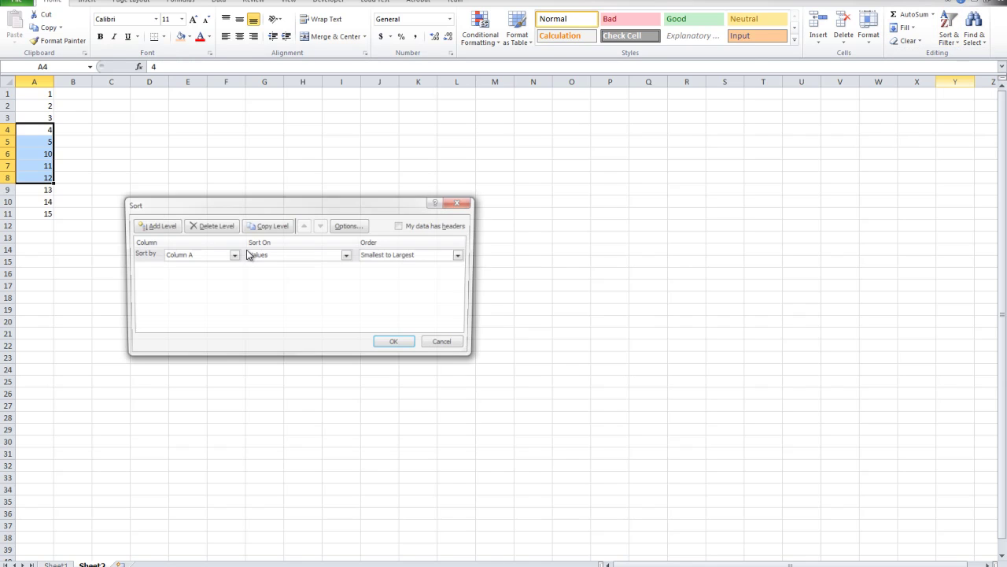
{"action": "left_click", "coordinate": [201, 266]}
{"action": "left_click", "coordinate": [464, 255]}
{"action": "left_click", "coordinate": [395, 274]}
{"action": "left_click", "coordinate": [387, 351]}
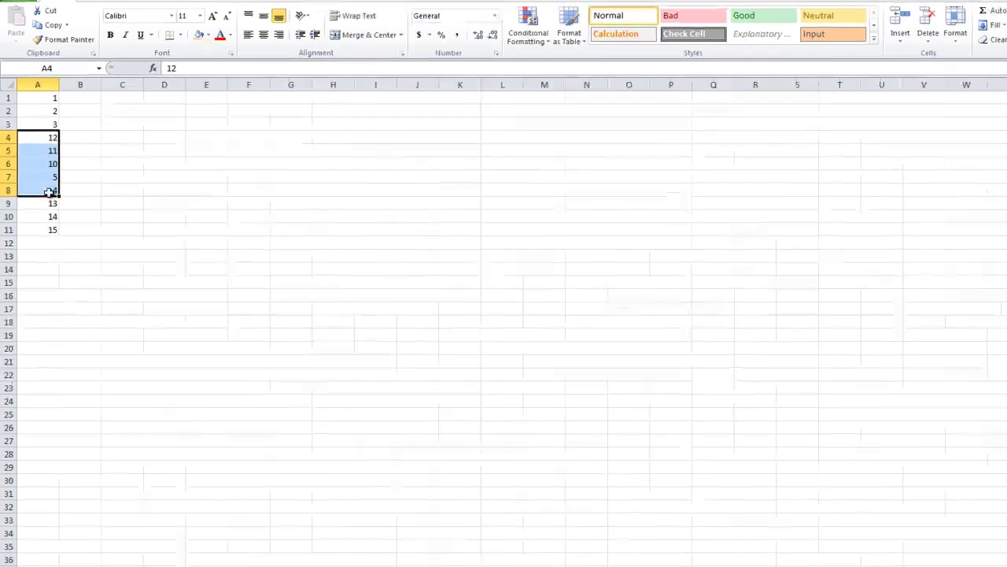
Select the numbers in column A and delete them, leaving A1:A11 empty
{"action": "left_click_drag", "start_coordinate": [63, 264], "coordinate": [67, 69]}
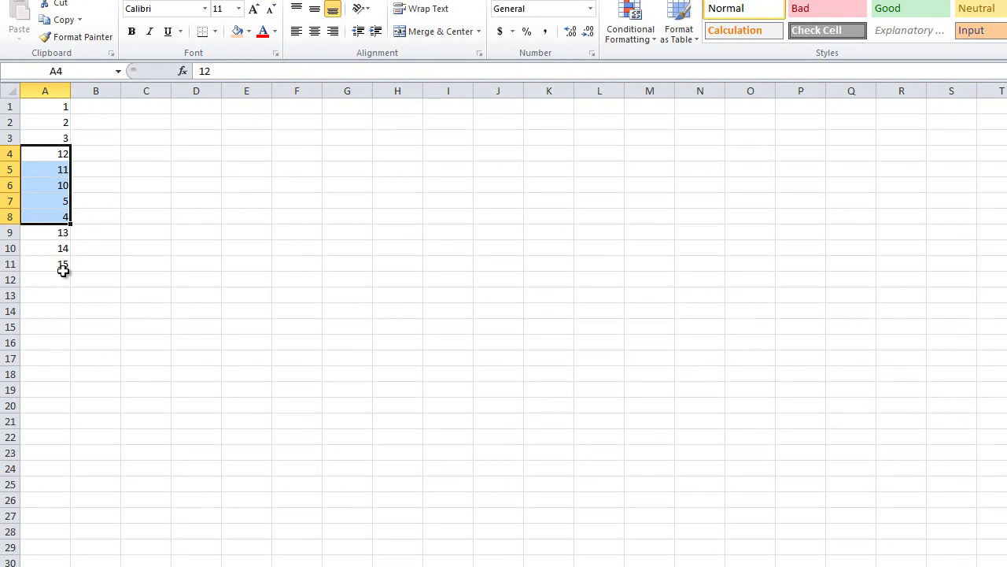
{"action": "left_click", "coordinate": [97, 164]}
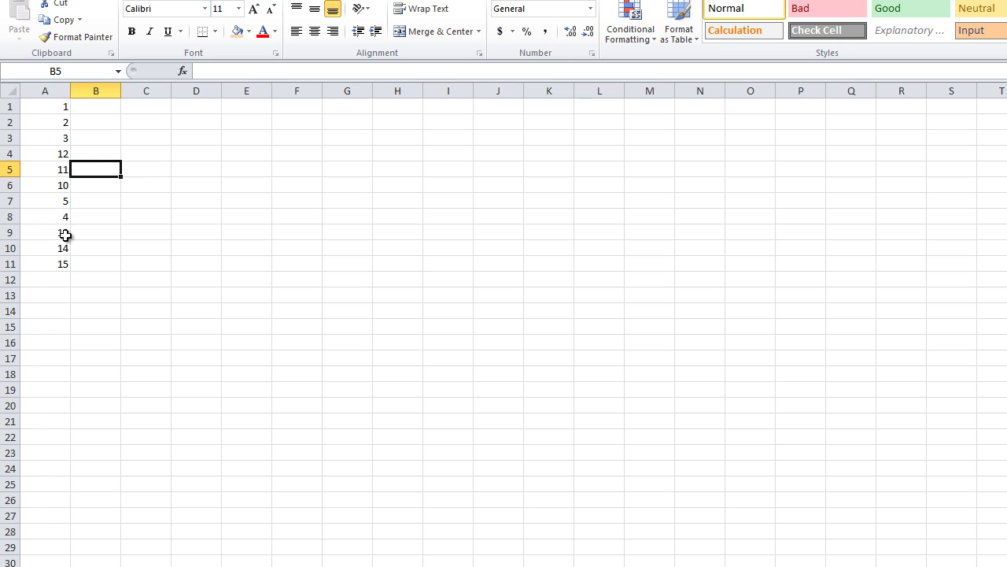
{"action": "left_click_drag", "start_coordinate": [56, 262], "coordinate": [18, 105]}
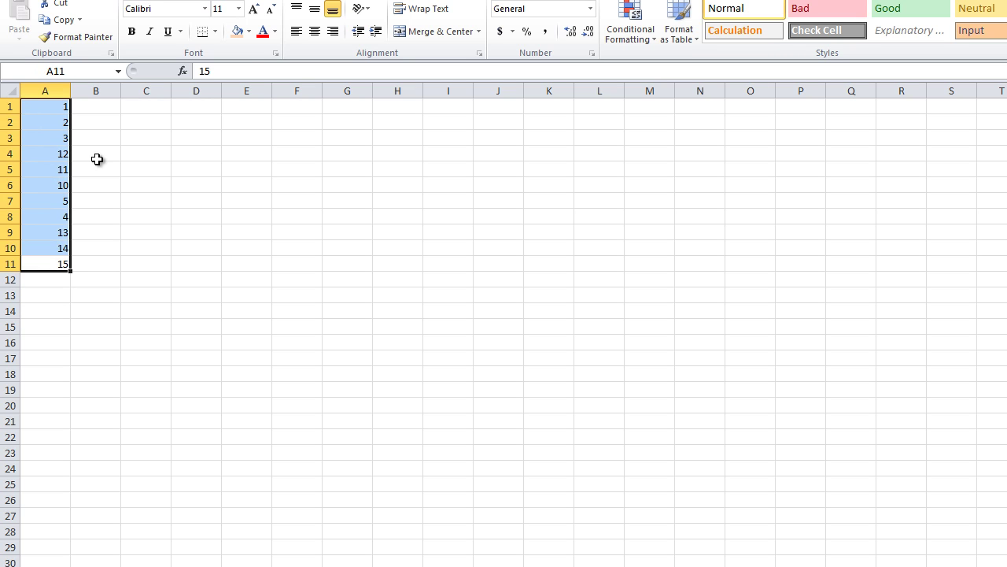
{"action": "key", "text": "Delete"}
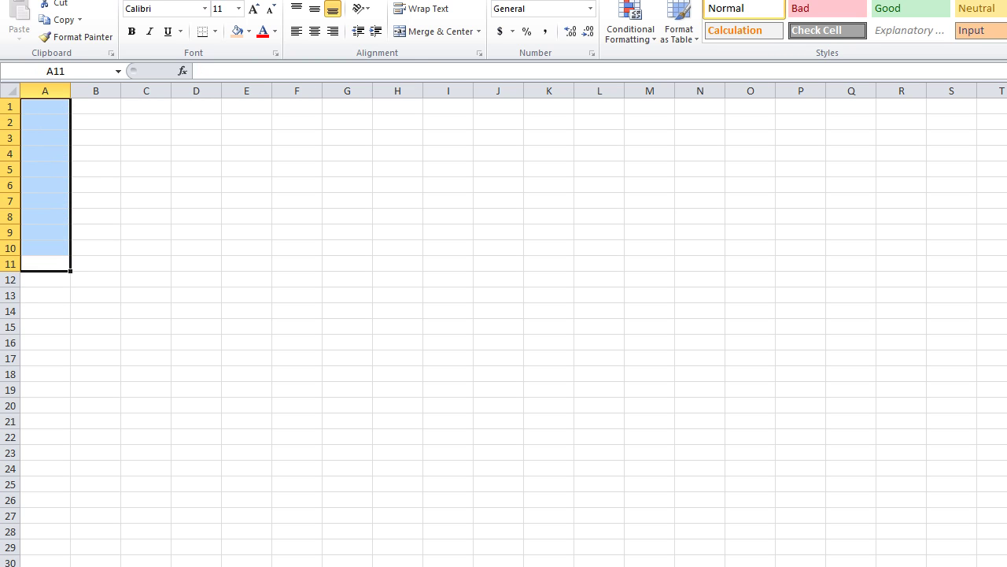
{"action": "left_click", "coordinate": [335, 272]}
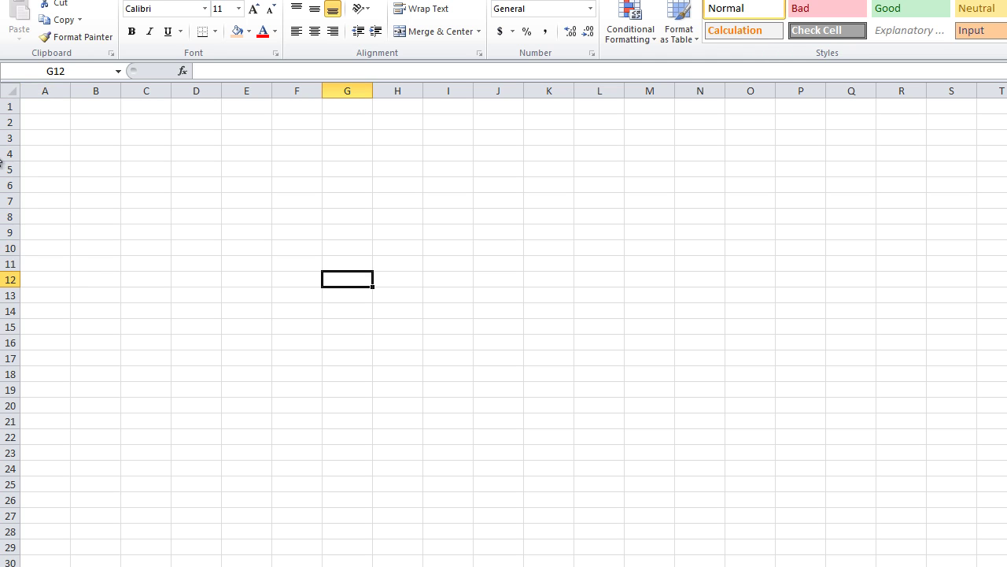
{"action": "left_click", "coordinate": [36, 124]}
{"action": "left_click", "coordinate": [9, 91]}
{"action": "left_click", "coordinate": [29, 121]}
{"action": "left_click", "coordinate": [9, 93]}
{"action": "left_click", "coordinate": [31, 122]}
{"action": "left_click", "coordinate": [5, 93]}
{"action": "left_click", "coordinate": [4, 93]}
{"action": "left_click", "coordinate": [34, 118]}
{"action": "left_click", "coordinate": [11, 95]}
{"action": "left_click", "coordinate": [26, 109]}
{"action": "left_click", "coordinate": [10, 91]}
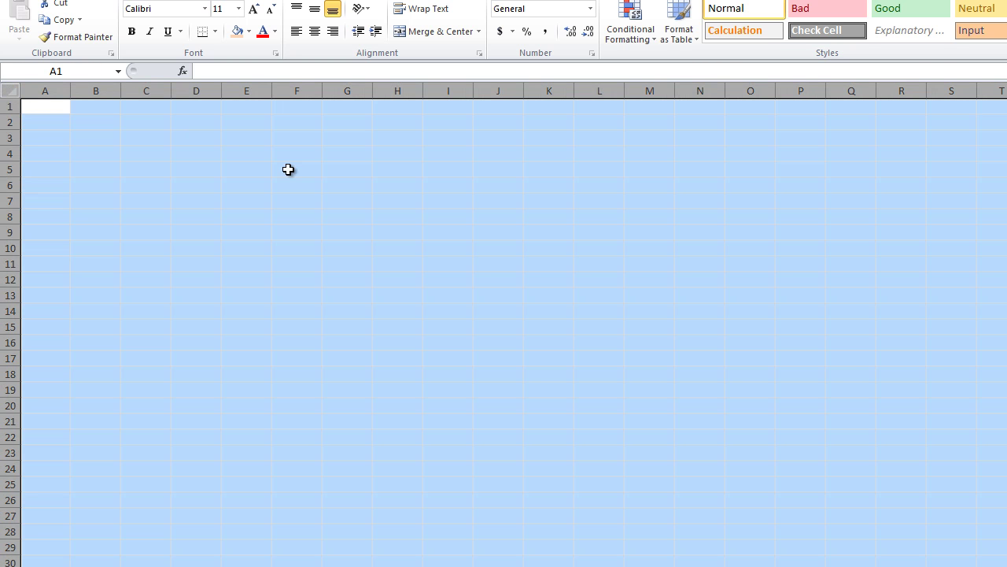
{"action": "left_click", "coordinate": [153, 172]}
{"action": "left_click_drag", "start_coordinate": [164, 131], "coordinate": [416, 411]}
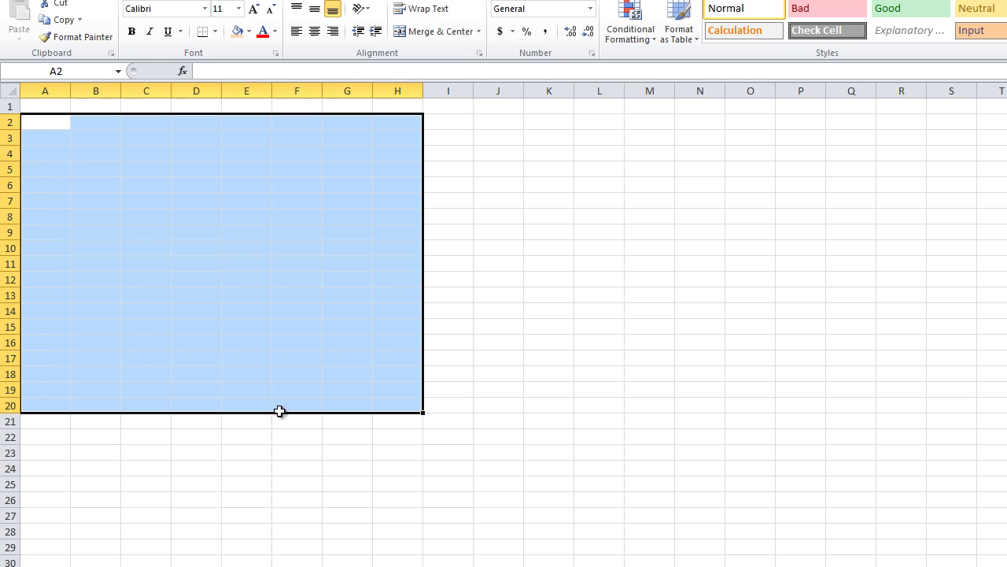
{"action": "left_click", "coordinate": [274, 308]}
{"action": "left_click", "coordinate": [50, 125]}
{"action": "left_click_drag", "start_coordinate": [46, 106], "coordinate": [43, 387]}
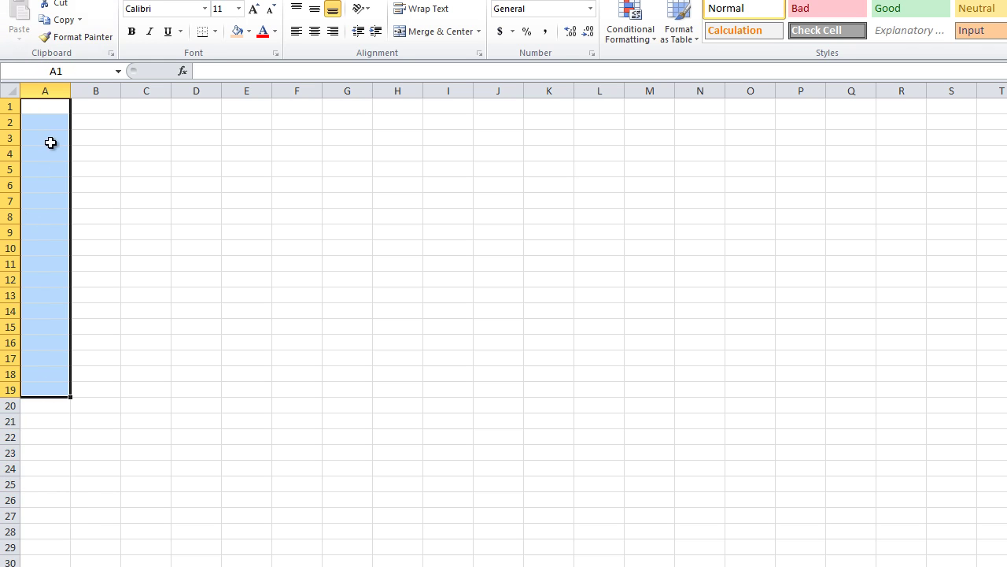
{"action": "left_click", "coordinate": [45, 90]}
{"action": "left_click", "coordinate": [96, 91]}
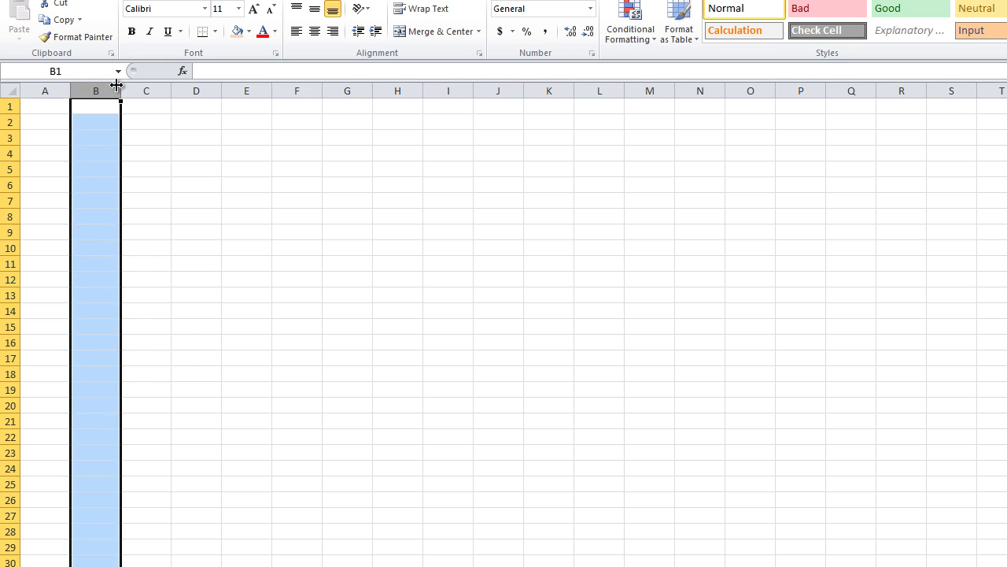
{"action": "left_click", "coordinate": [146, 91]}
{"action": "left_click", "coordinate": [55, 109]}
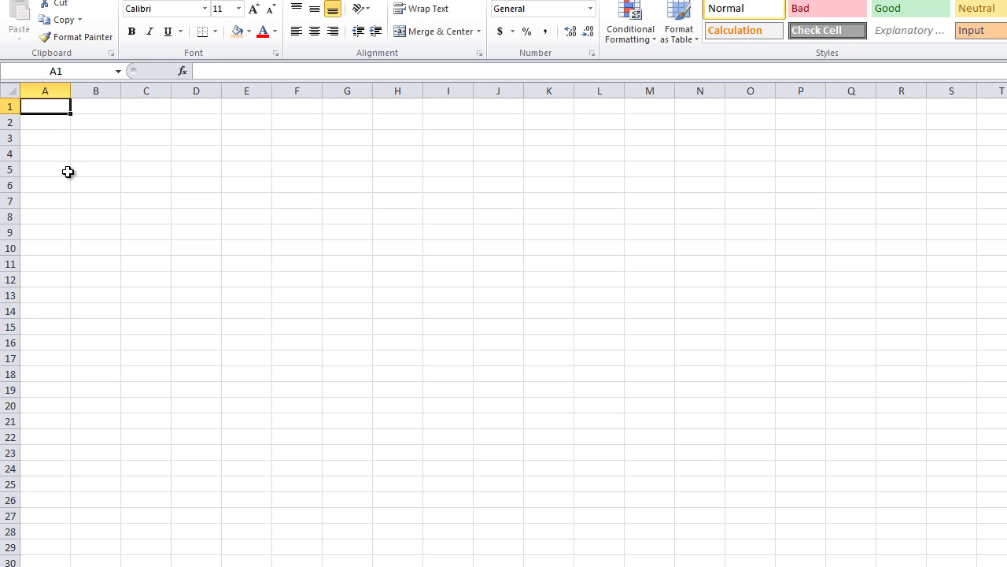
Enter 1/dog, 3/cat and 4/mouse in the first three rows of A:B
{"action": "type", "text": "1"}
{"action": "left_click", "coordinate": [95, 113]}
{"action": "type", "text": "dog"}
{"action": "key", "text": "Return"}
{"action": "type", "text": "3"}
{"action": "key", "text": "Right"}
{"action": "type", "text": "cat"}
{"action": "key", "text": "Return"}
{"action": "key", "text": "Left"}
{"action": "type", "text": "4"}
{"action": "key", "text": "Right"}
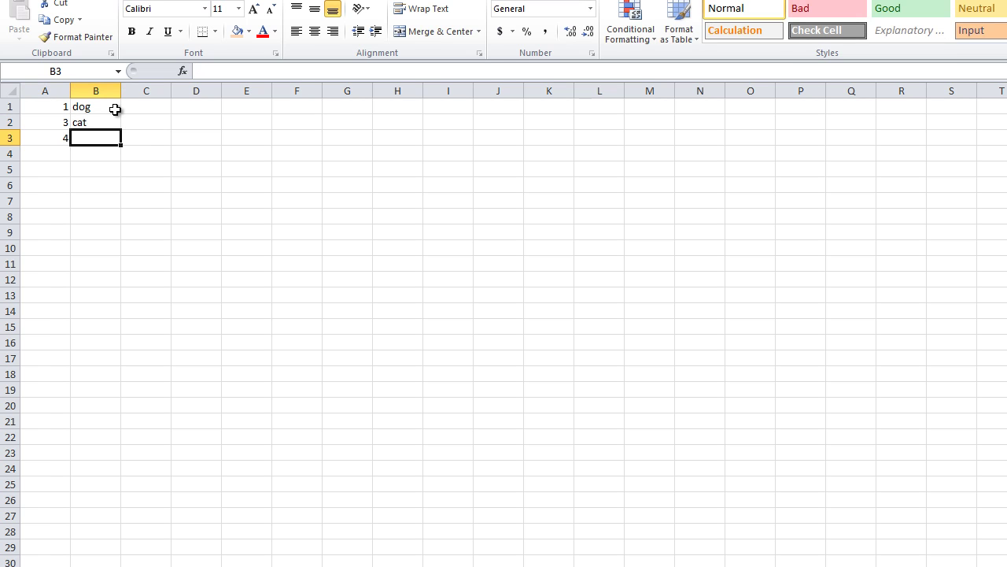
{"action": "type", "text": "mouse"}
{"action": "key", "text": "Return"}
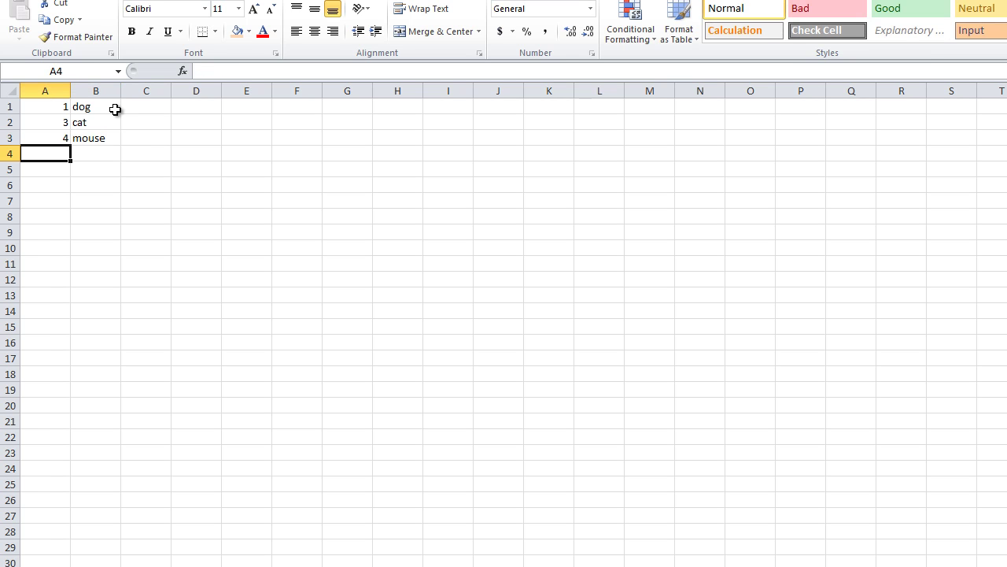
Enter 2/bird and 5/lion in rows 4 and 5, then select A1:A5
{"action": "type", "text": "2"}
{"action": "key", "text": "Right"}
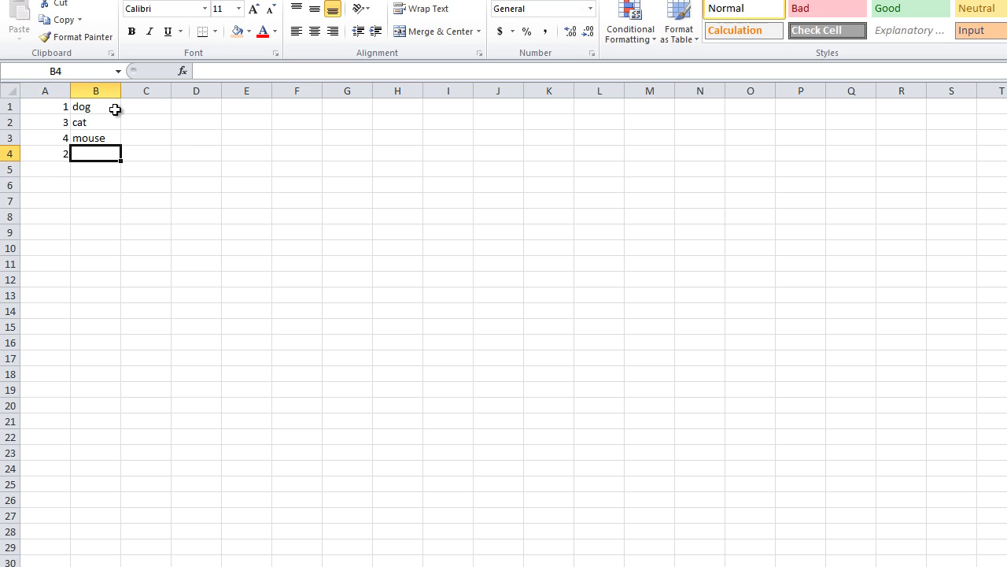
{"action": "type", "text": "bird"}
{"action": "key", "text": "Left"}
{"action": "key", "text": "Down"}
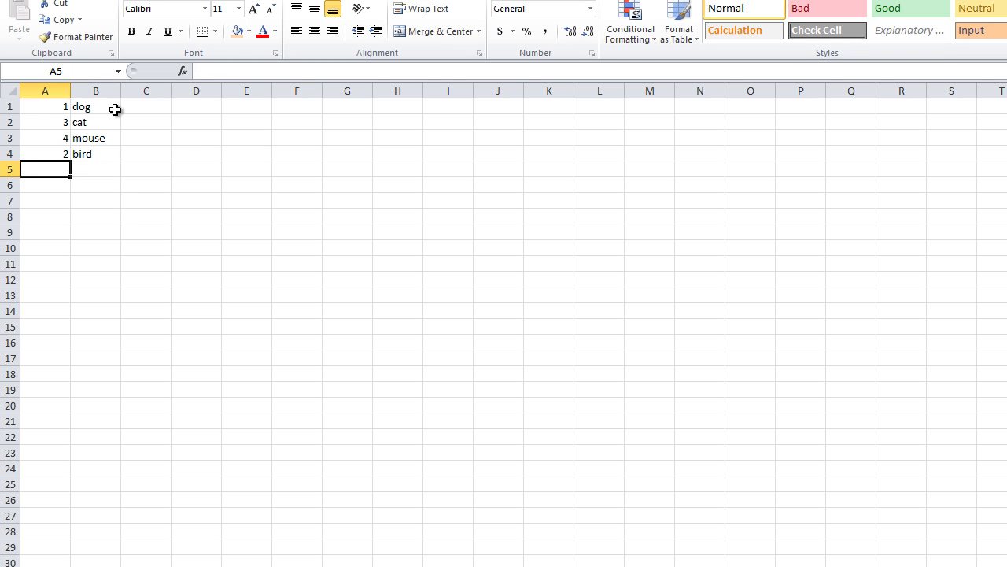
{"action": "type", "text": "5"}
{"action": "key", "text": "Right"}
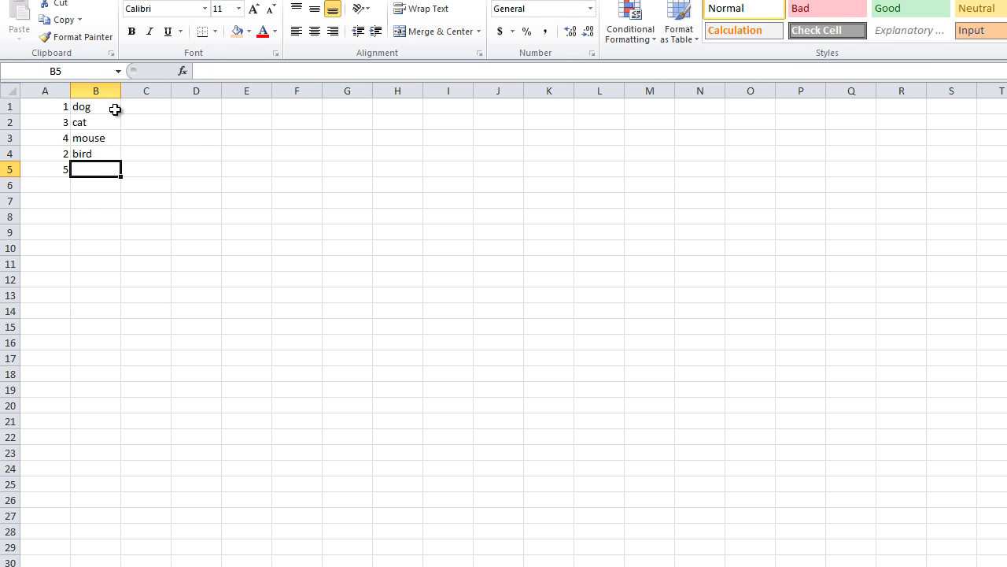
{"action": "type", "text": "lion"}
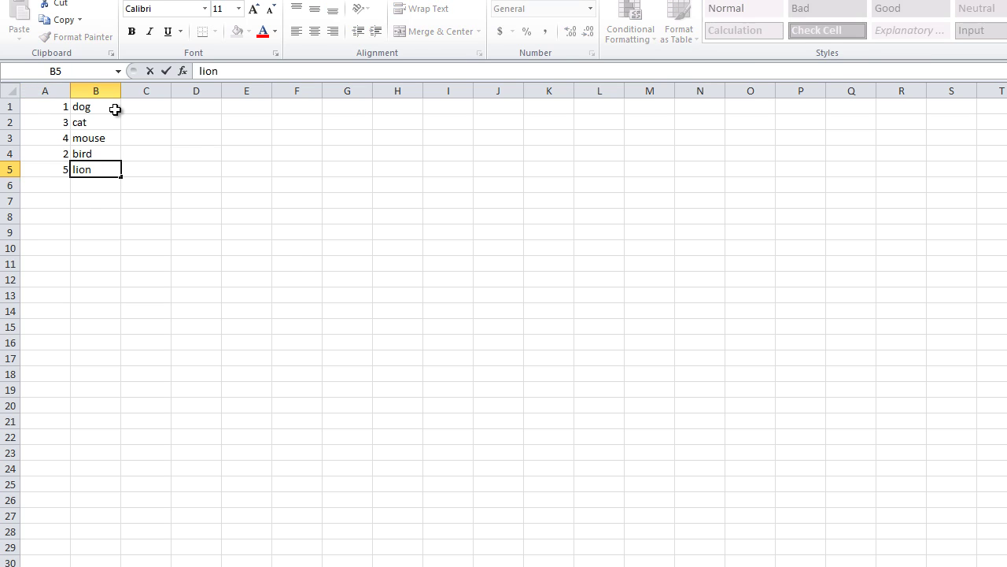
{"action": "left_click", "coordinate": [283, 262]}
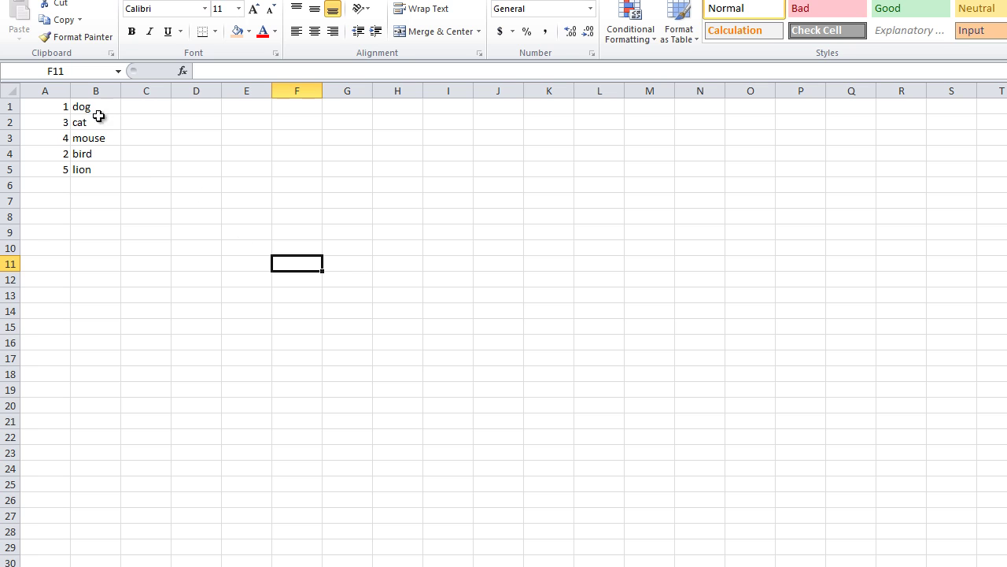
{"action": "left_click_drag", "start_coordinate": [41, 103], "coordinate": [44, 171]}
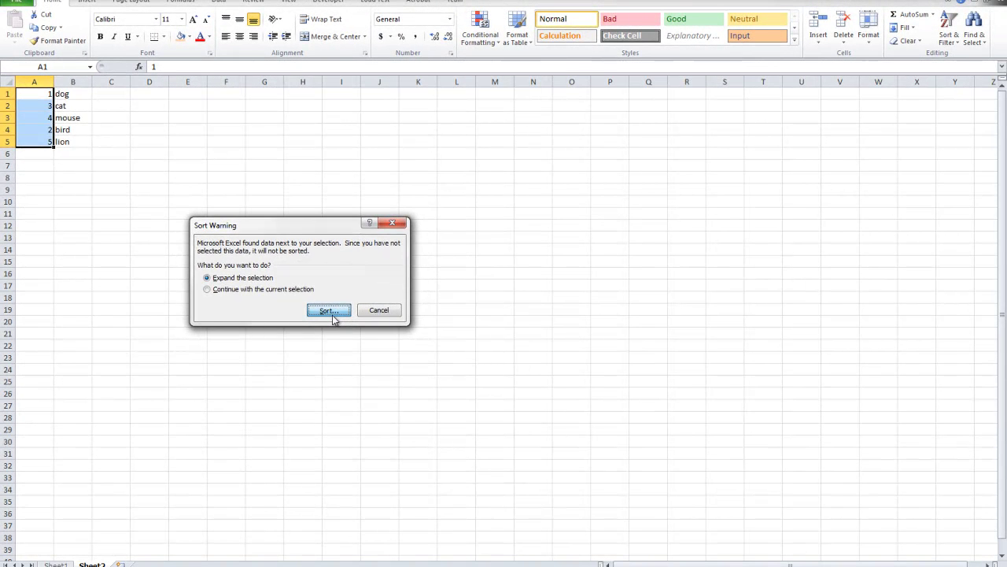
Sort the expanded selection largest to smallest, then undo that sort
{"action": "left_click", "coordinate": [331, 311]}
{"action": "left_click", "coordinate": [398, 346]}
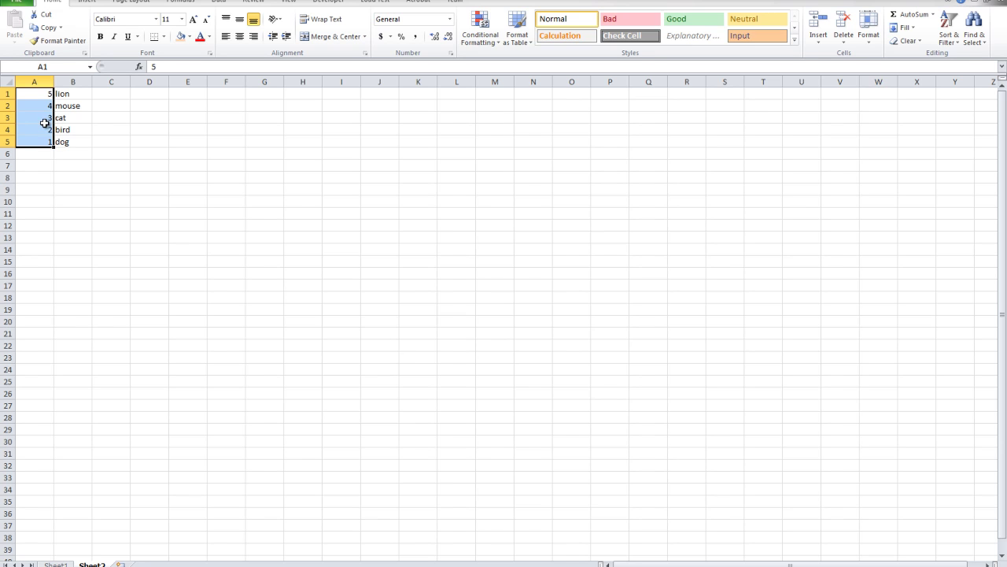
{"action": "key", "text": "ctrl+z"}
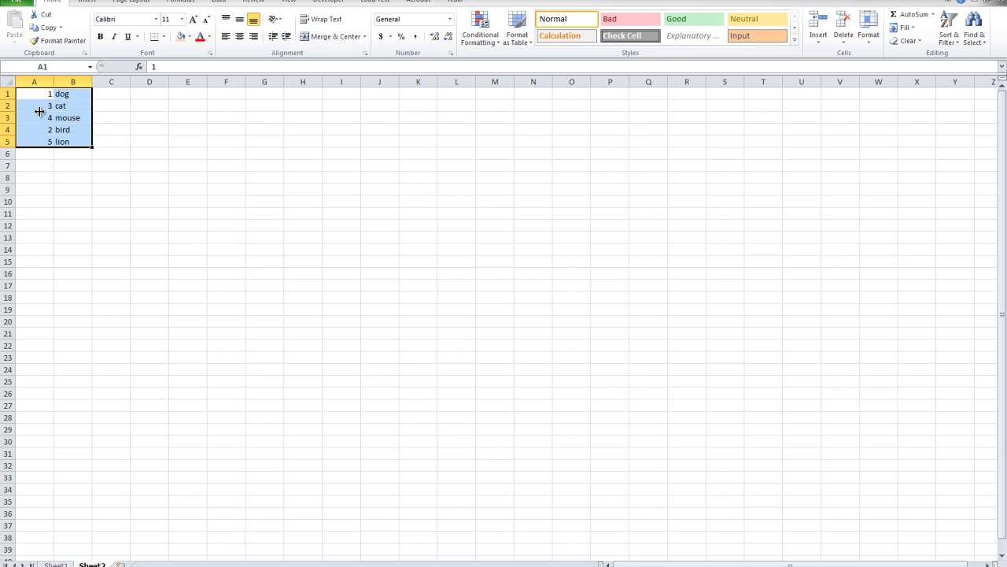
{"action": "left_click", "coordinate": [949, 32]}
{"action": "left_click", "coordinate": [353, 147]}
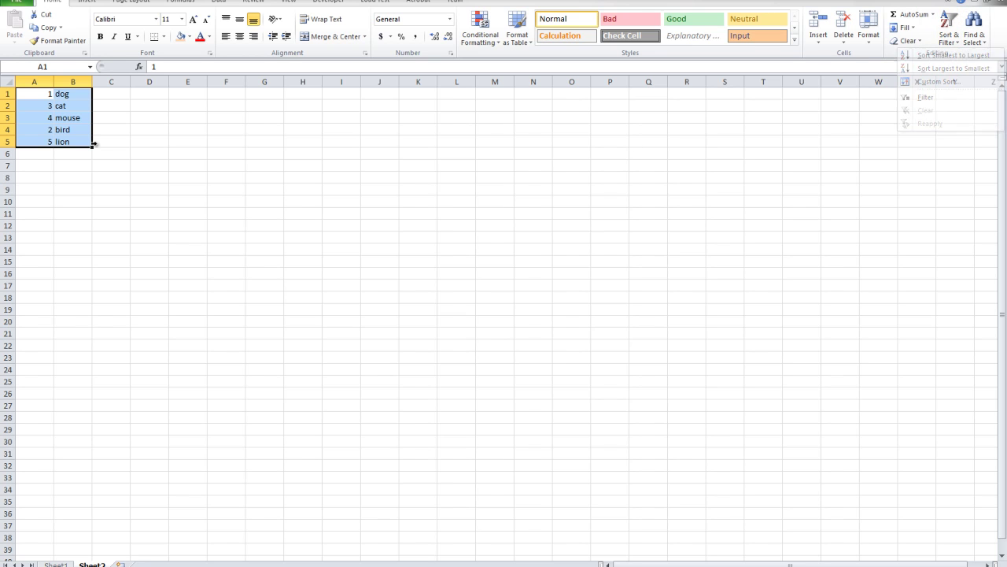
{"action": "left_click", "coordinate": [136, 119]}
Custom-sort only A1:A5 Smallest to Largest, continuing with the current selection
{"action": "left_click_drag", "start_coordinate": [45, 93], "coordinate": [39, 139]}
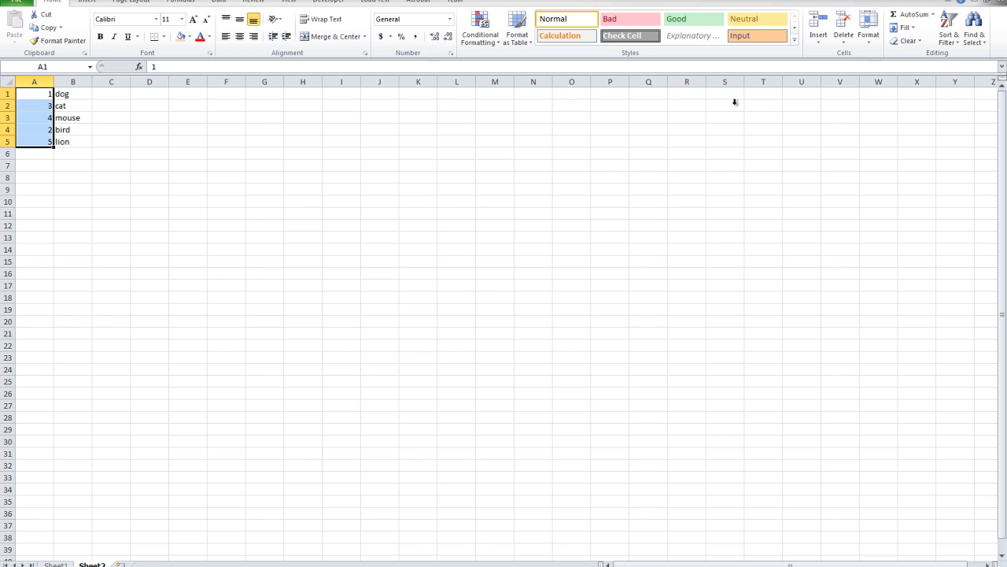
{"action": "left_click", "coordinate": [938, 44]}
{"action": "left_click", "coordinate": [925, 81]}
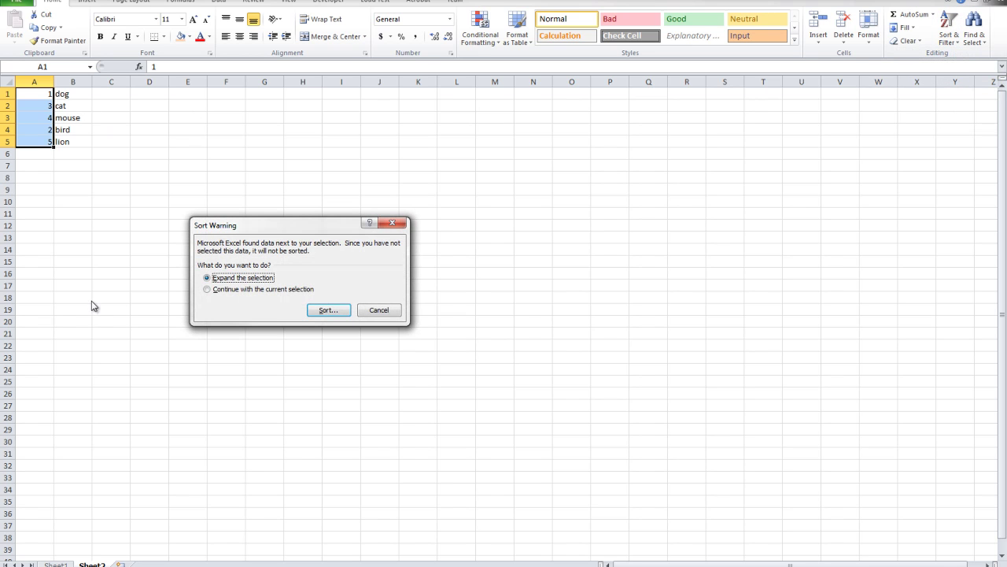
{"action": "left_click", "coordinate": [284, 290]}
{"action": "left_click", "coordinate": [323, 311]}
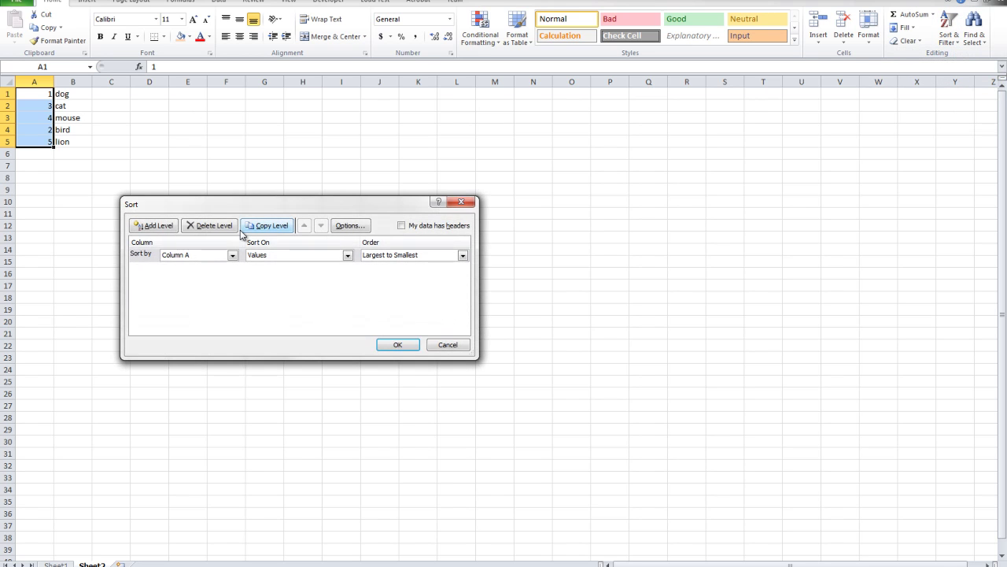
{"action": "left_click", "coordinate": [462, 255]}
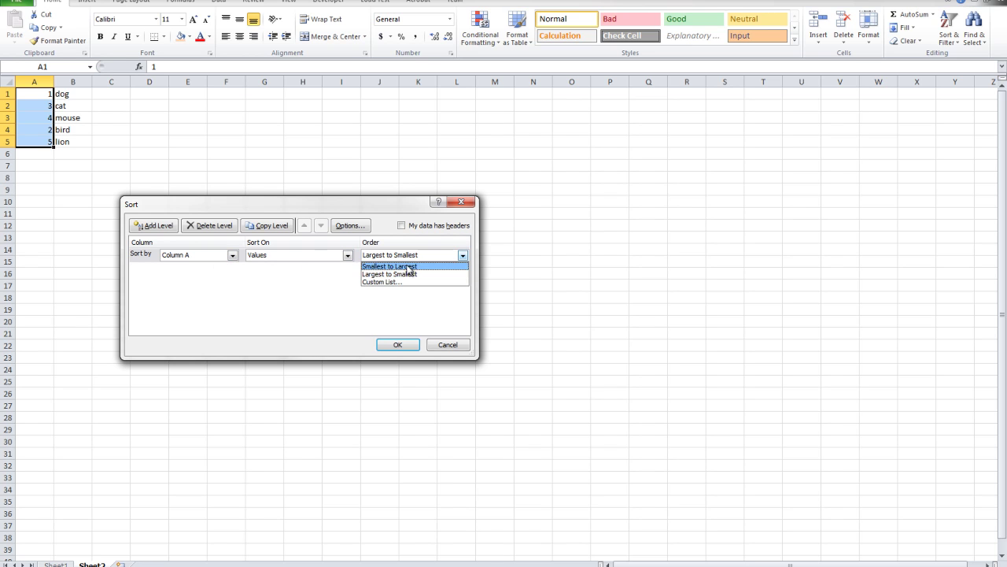
{"action": "left_click", "coordinate": [409, 273]}
{"action": "left_click", "coordinate": [402, 349]}
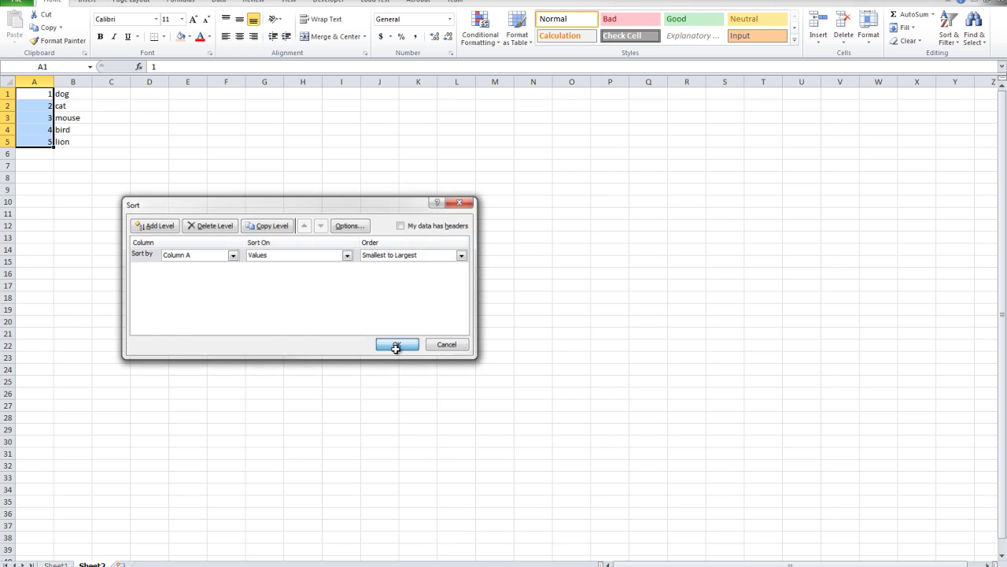
{"action": "left_click", "coordinate": [175, 226]}
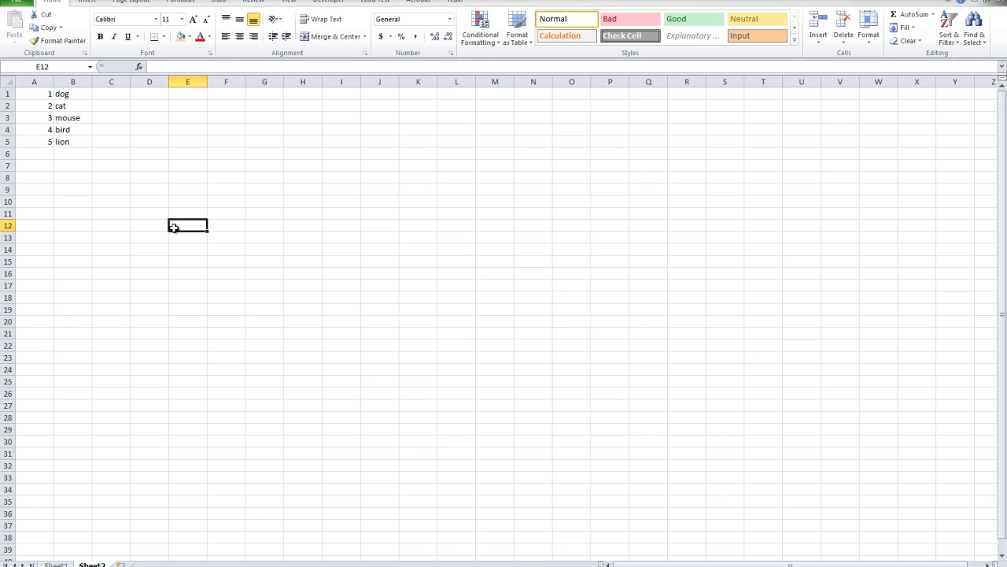
{"action": "left_click", "coordinate": [72, 130]}
{"action": "left_click", "coordinate": [41, 105]}
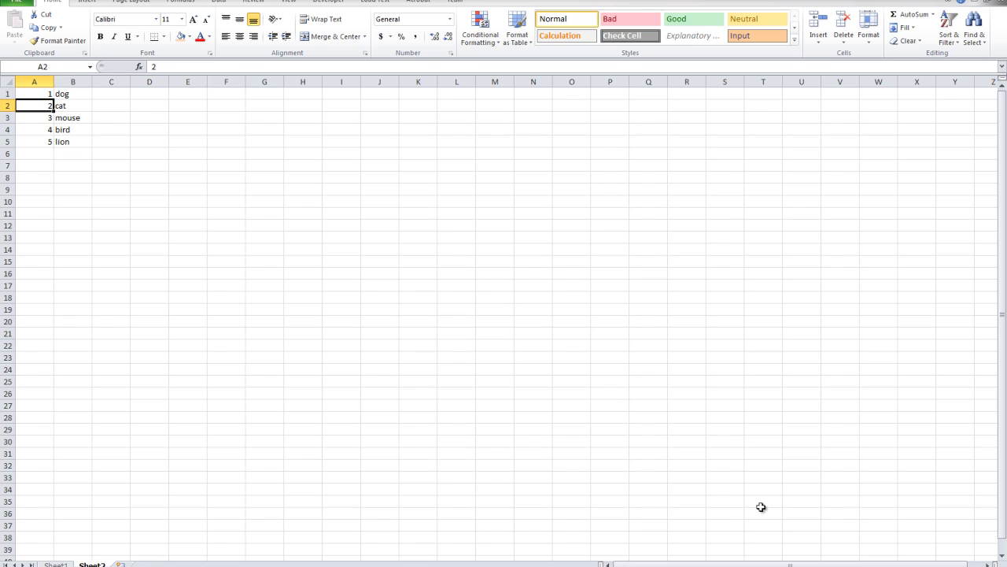
Undo the sort and all the number and animal entries on Sheet2
{"action": "key", "text": "ctrl+z"}
{"action": "key", "text": "ctrl+z"}
{"action": "key", "text": "ctrl+z"}
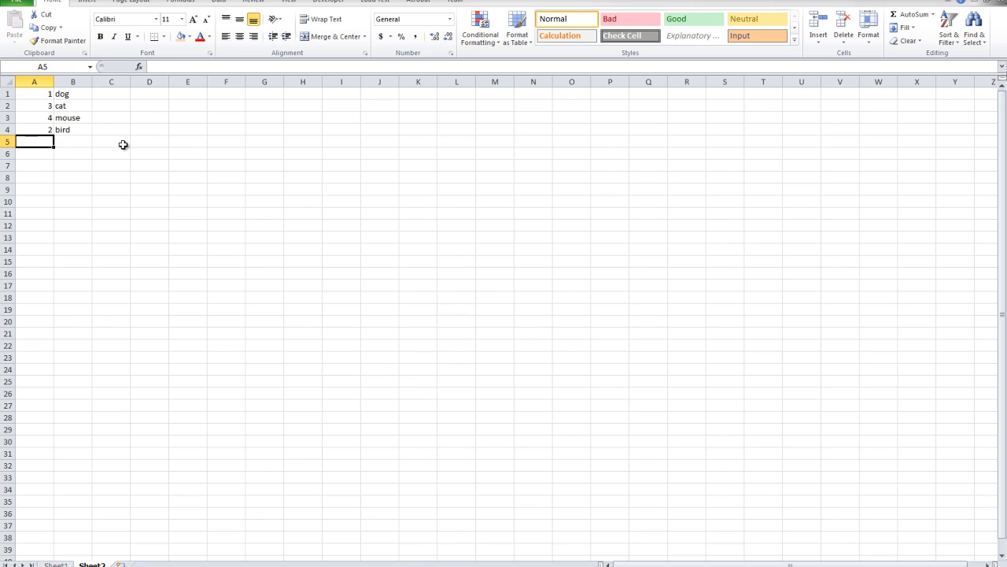
{"action": "key", "text": "ctrl+z"}
{"action": "key", "text": "ctrl+z"}
{"action": "key", "text": "ctrl+z"}
{"action": "key", "text": "ctrl+z"}
{"action": "key", "text": "ctrl+z"}
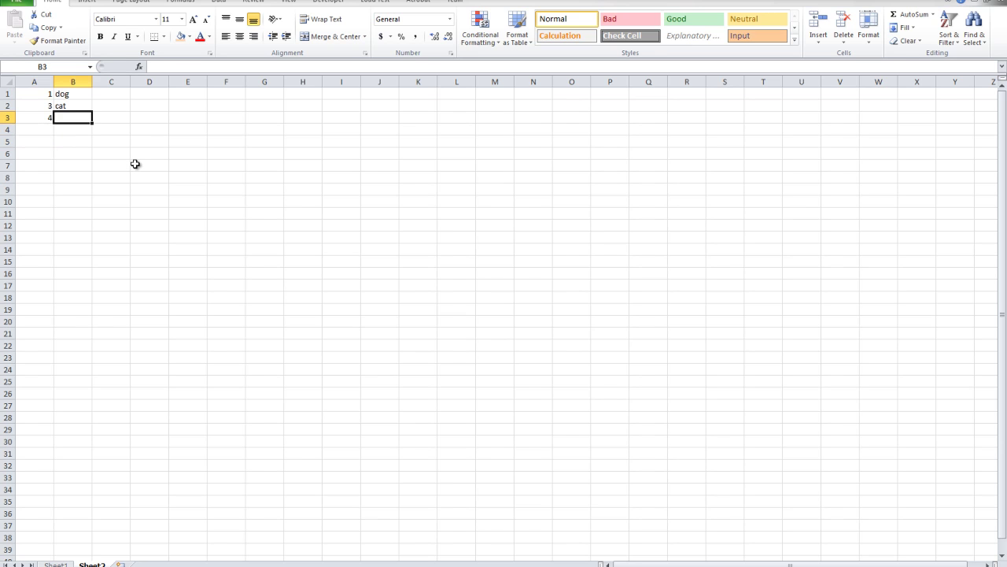
{"action": "key", "text": "ctrl+z"}
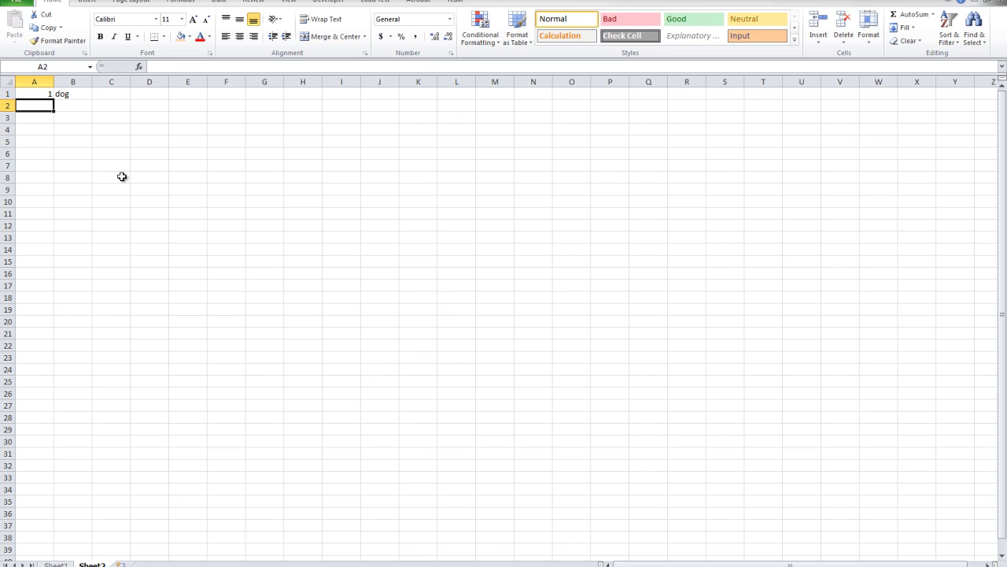
{"action": "key", "text": "ctrl+z"}
{"action": "key", "text": "ctrl+z"}
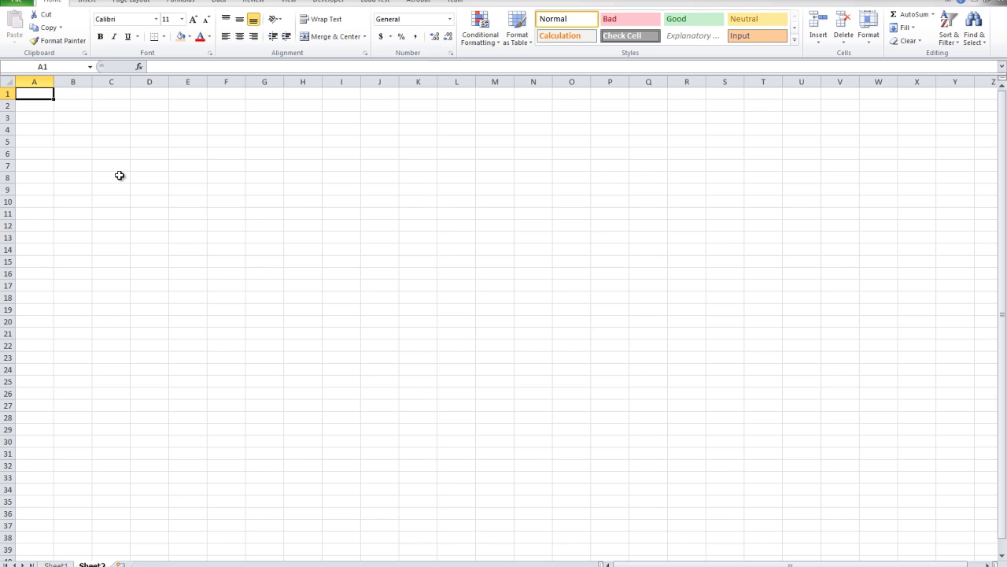
Bold row 10, '4) removing Duplicate Values', on Sheet1, then return to Sheet2
{"action": "left_click", "coordinate": [56, 564]}
{"action": "left_click", "coordinate": [266, 217]}
{"action": "left_click", "coordinate": [5, 218]}
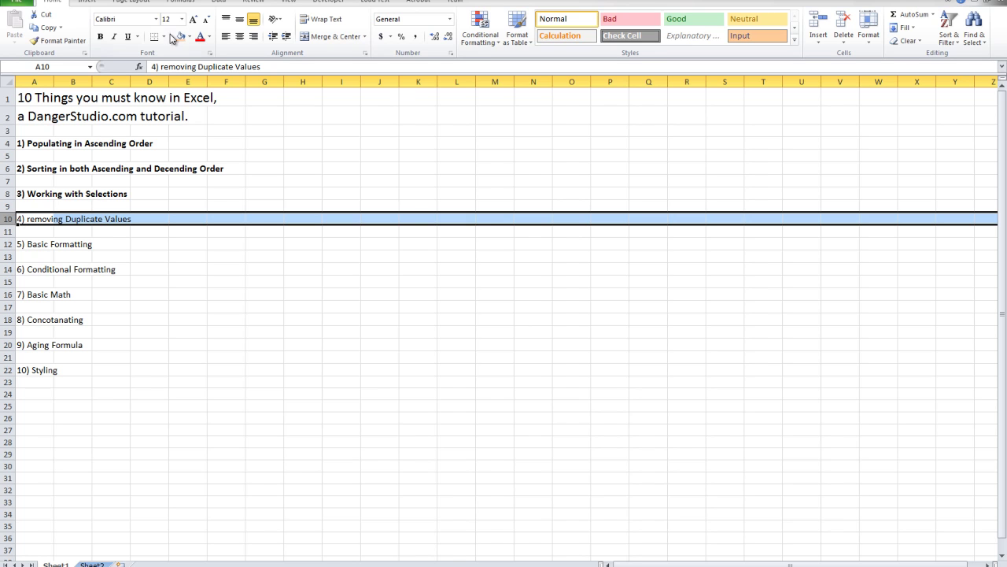
{"action": "left_click", "coordinate": [100, 36]}
{"action": "left_click", "coordinate": [63, 307]}
{"action": "left_click", "coordinate": [7, 220]}
{"action": "left_click", "coordinate": [91, 564]}
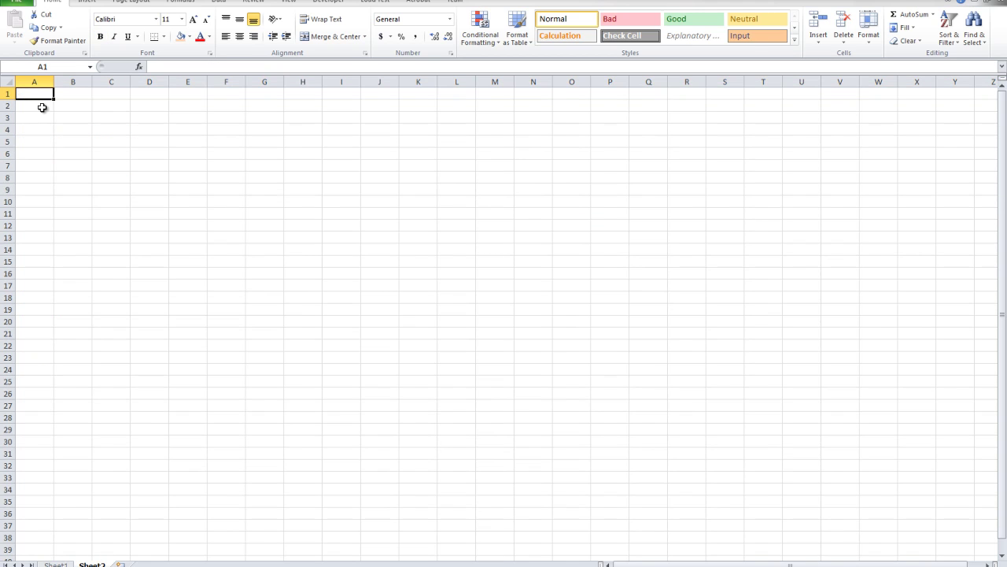
Enter the repeated numbers 1, 2, 2, 3, 4, 5, 6, 7, 7, 8, 8 down column A
{"action": "type", "text": "1"}
{"action": "key", "text": "Return"}
{"action": "type", "text": "2 2"}
{"action": "key", "text": "Return"}
{"action": "type", "text": "3"}
{"action": "key", "text": "Return"}
{"action": "type", "text": "3"}
{"action": "key", "text": "Return"}
{"action": "type", "text": "4"}
{"action": "key", "text": "Return"}
{"action": "type", "text": "4"}
{"action": "key", "text": "Return"}
{"action": "type", "text": "5"}
{"action": "key", "text": "Return"}
{"action": "type", "text": "6"}
{"action": "key", "text": "Return"}
{"action": "type", "text": "7"}
{"action": "key", "text": "Return"}
{"action": "type", "text": "7"}
Add four more 8s, two 9s and 10 in A20, then select all of column A
{"action": "key", "text": "Return"}
{"action": "type", "text": "8"}
{"action": "key", "text": "Return"}
{"action": "type", "text": "8"}
{"action": "key", "text": "Return"}
{"action": "type", "text": "8 8 8 8 9"}
{"action": "key", "text": "Return"}
{"action": "type", "text": "9"}
{"action": "key", "text": "Return"}
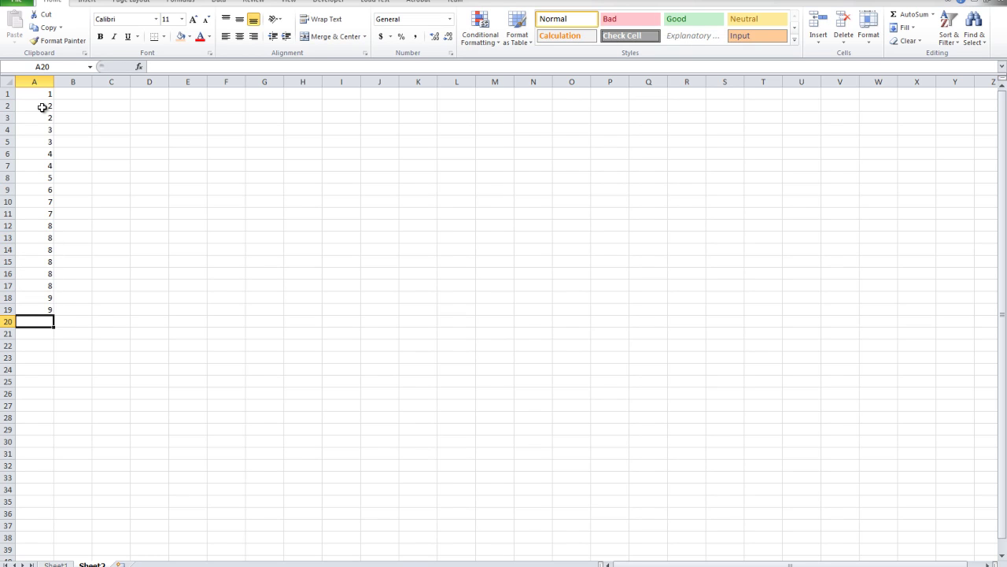
{"action": "type", "text": "10"}
{"action": "left_click", "coordinate": [73, 96]}
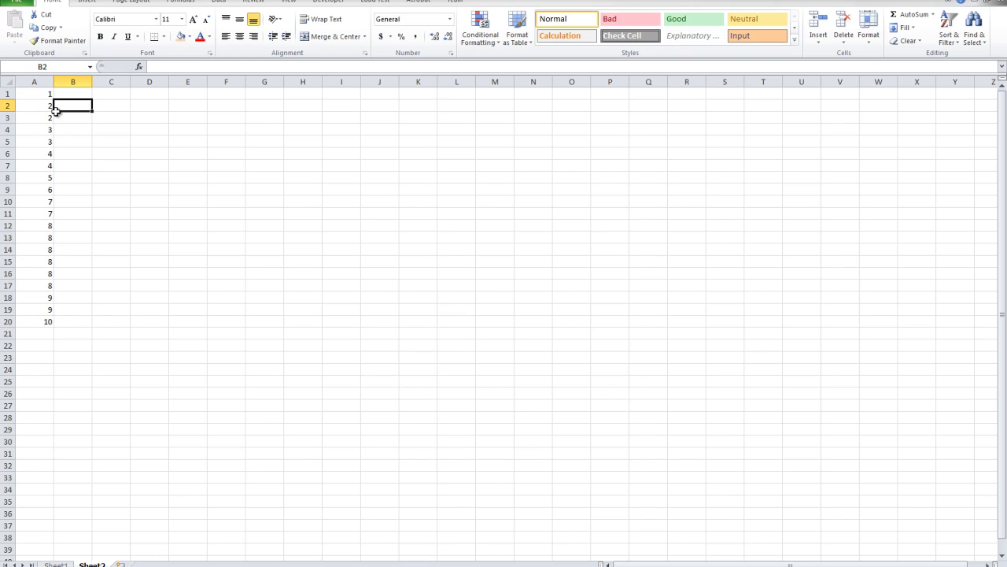
{"action": "left_click_drag", "start_coordinate": [36, 93], "coordinate": [43, 320]}
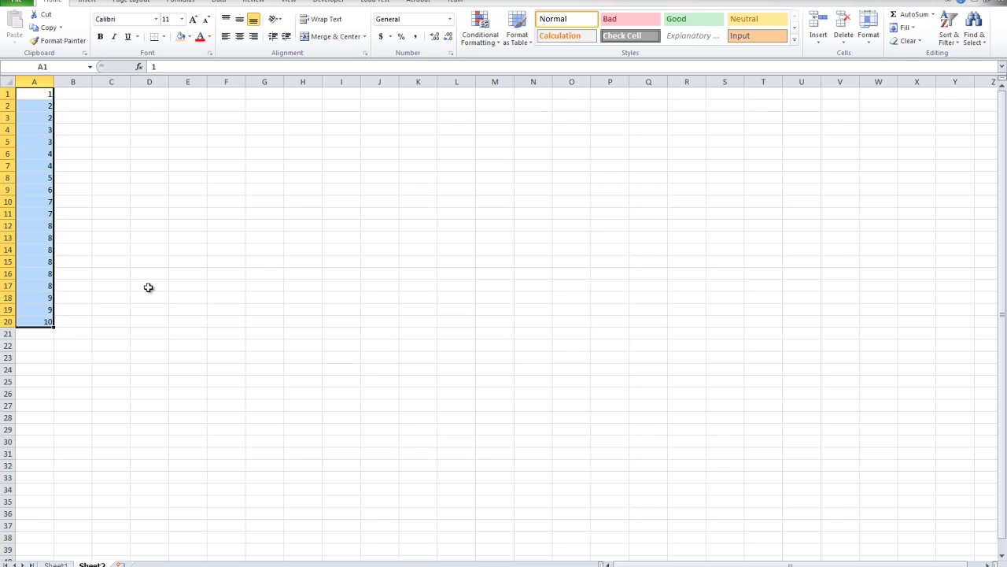
{"action": "left_click", "coordinate": [303, 260]}
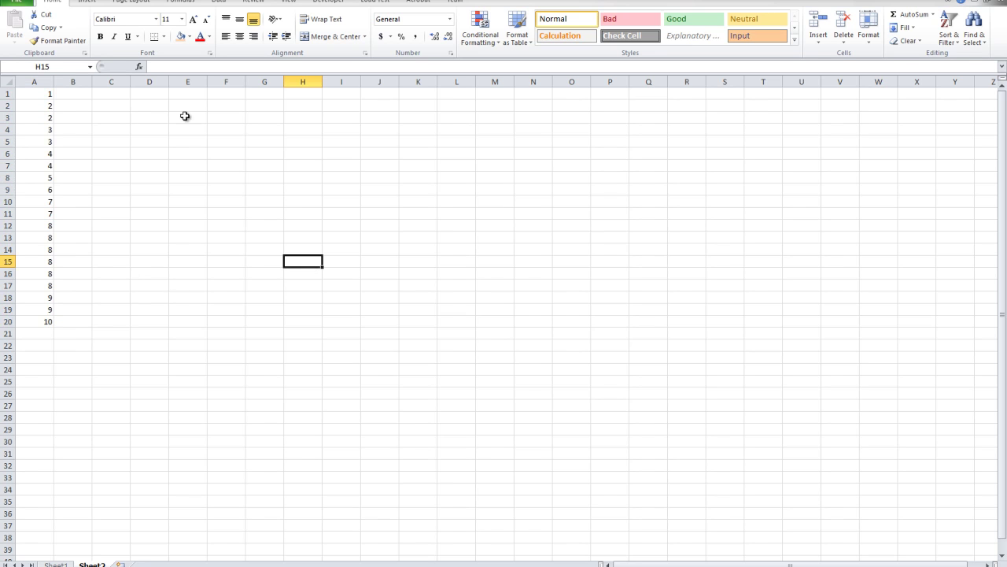
{"action": "left_click", "coordinate": [236, 199]}
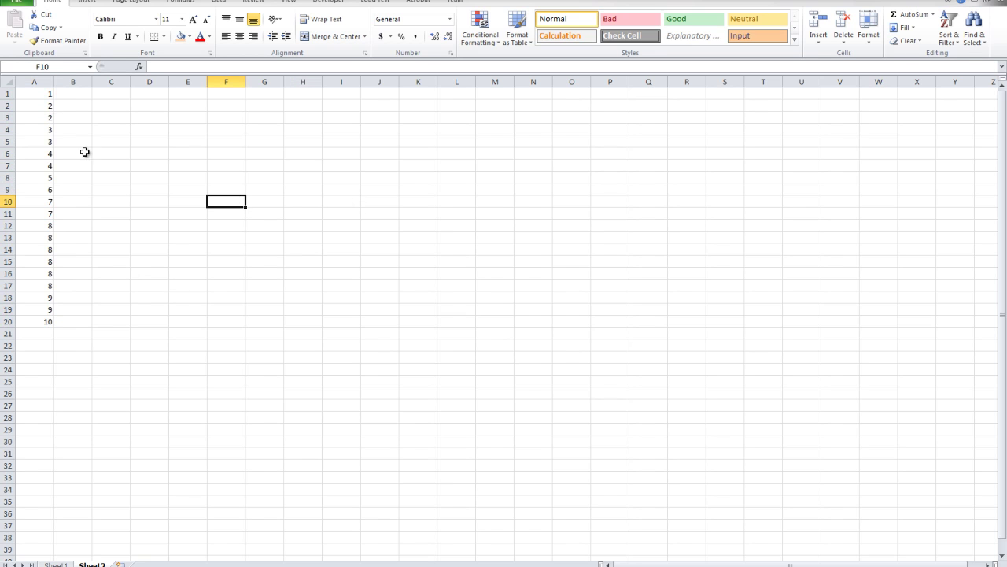
{"action": "left_click", "coordinate": [35, 81]}
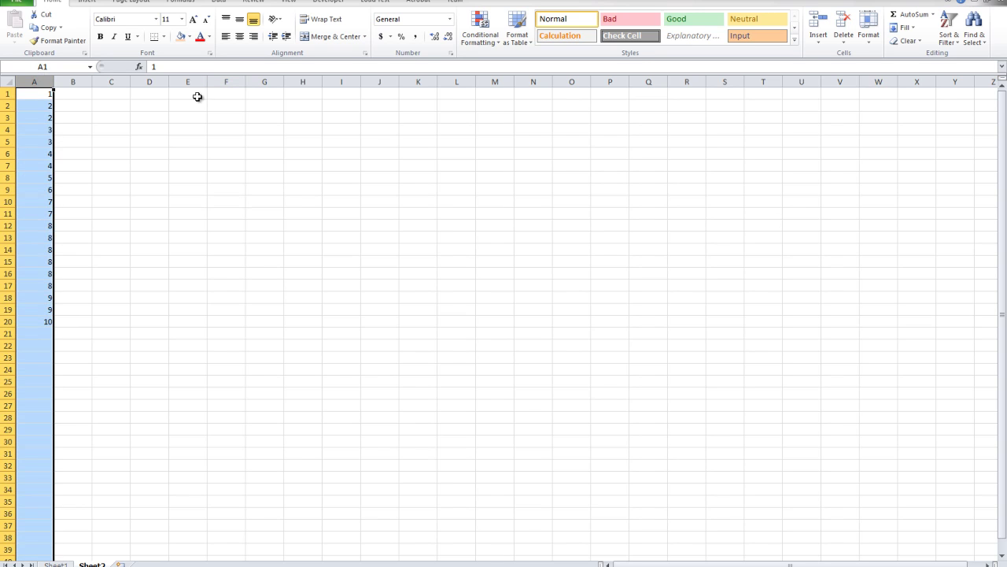
Run Data > Remove Duplicates on Column A, leaving the unique values 1–10 in A1:A10
{"action": "left_click", "coordinate": [221, 3]}
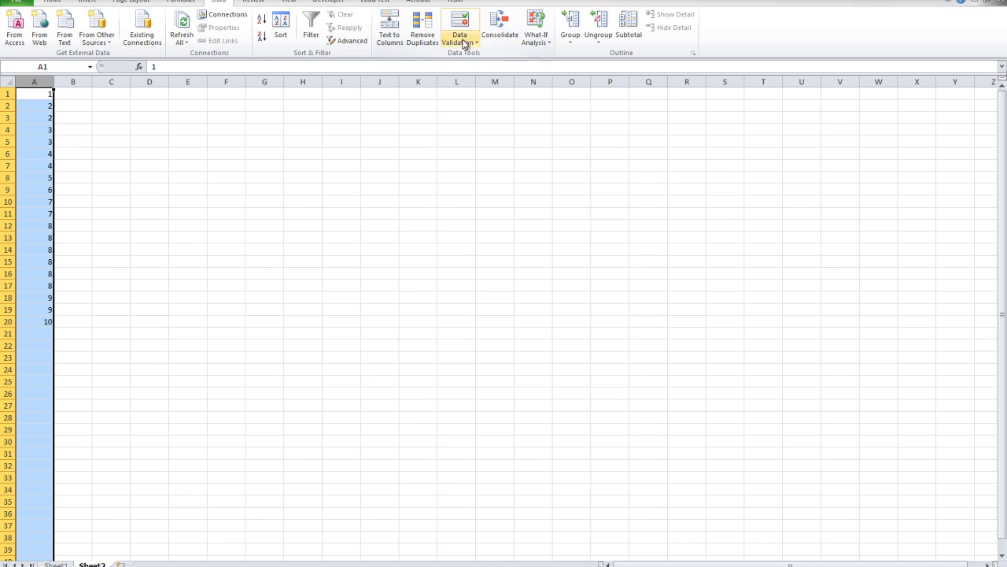
{"action": "left_click", "coordinate": [424, 40]}
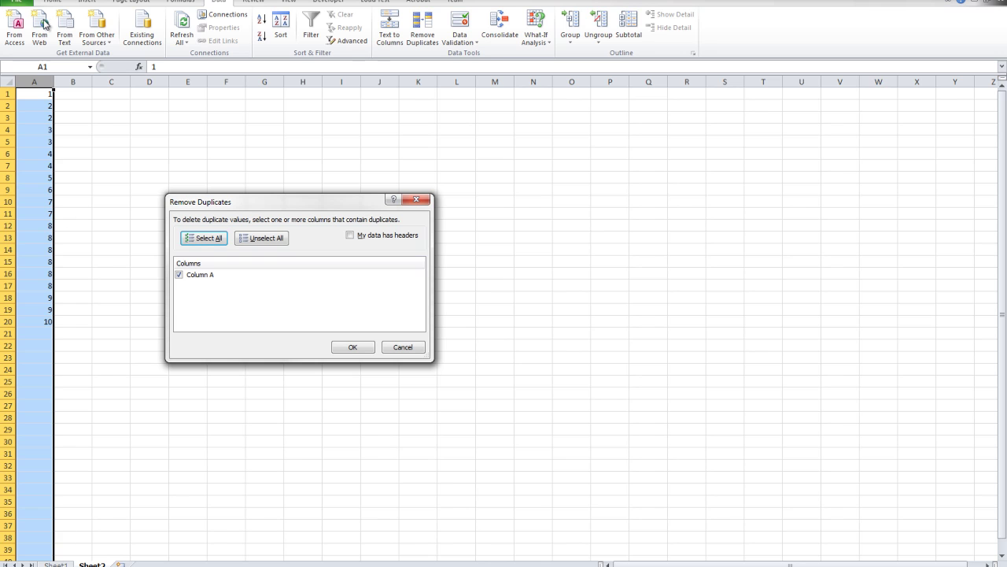
{"action": "left_click", "coordinate": [352, 347]}
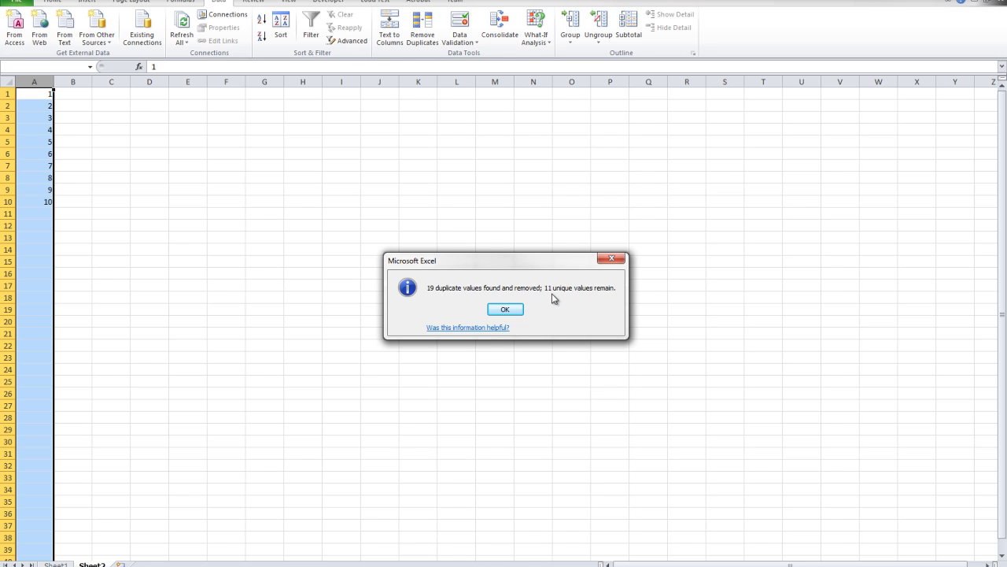
{"action": "left_click", "coordinate": [503, 309]}
{"action": "left_click", "coordinate": [72, 212]}
{"action": "left_click_drag", "start_coordinate": [39, 201], "coordinate": [30, 94]}
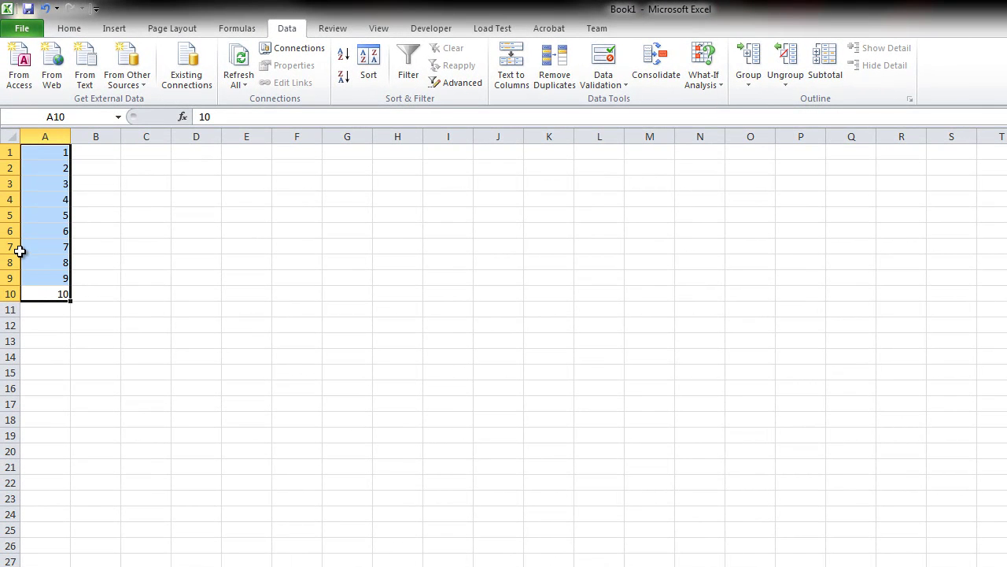
Undo the duplicate removal to restore the 20 values and select A1:A20
{"action": "left_click", "coordinate": [57, 309]}
{"action": "double_click", "coordinate": [38, 310]}
{"action": "left_click", "coordinate": [40, 373]}
{"action": "left_click", "coordinate": [35, 306]}
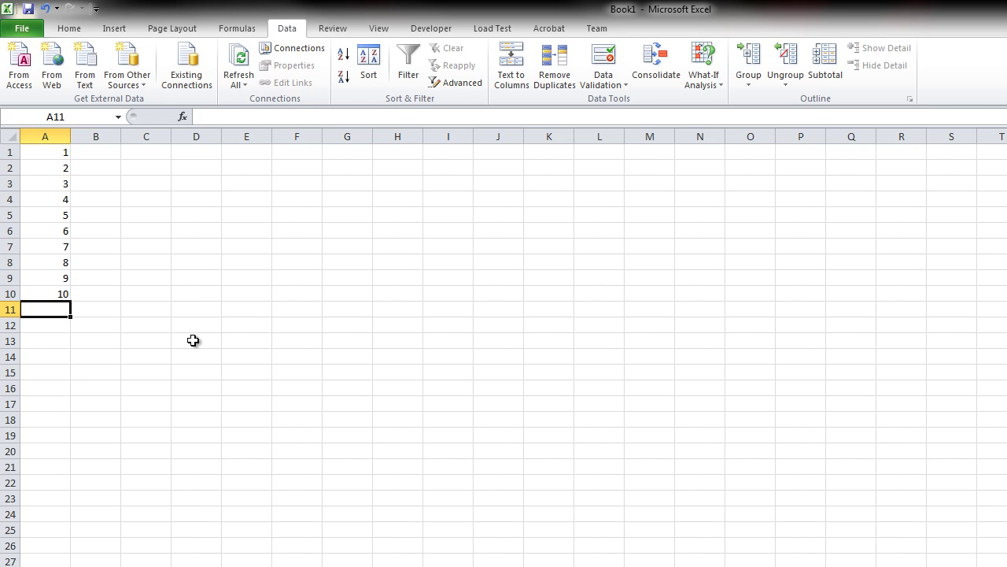
{"action": "left_click_drag", "start_coordinate": [58, 291], "coordinate": [52, 115]}
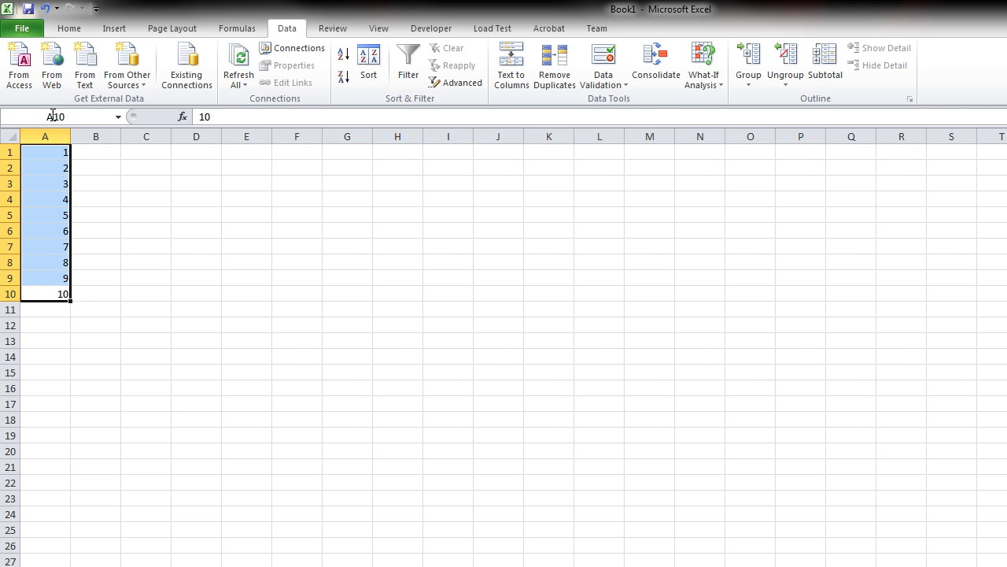
{"action": "key", "text": "ctrl+z"}
{"action": "key", "text": "ctrl+z"}
{"action": "left_click", "coordinate": [213, 373]}
{"action": "left_click_drag", "start_coordinate": [61, 452], "coordinate": [17, 77]}
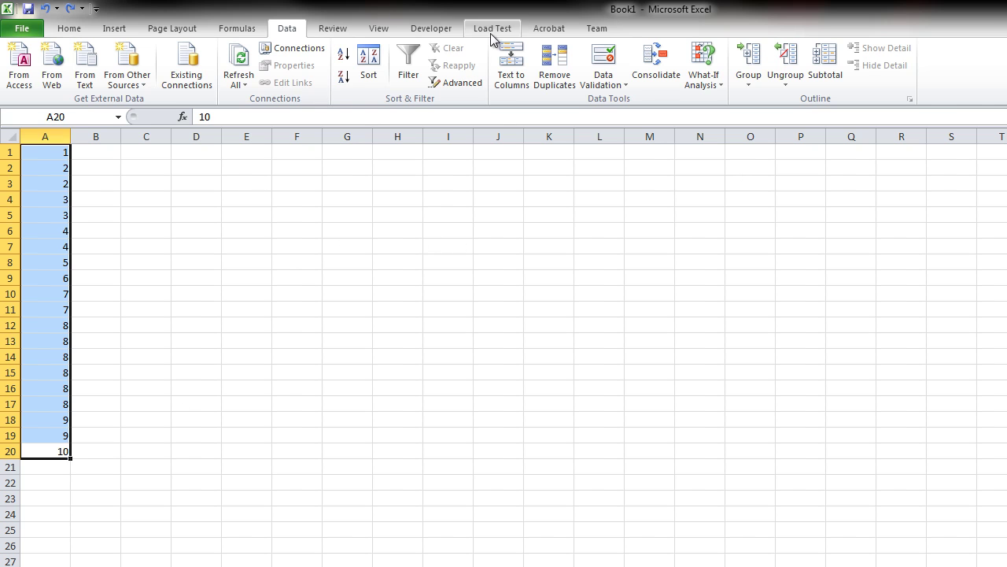
Remove duplicates from A1:A20 again, then delete the remaining numbers
{"action": "left_click", "coordinate": [553, 70]}
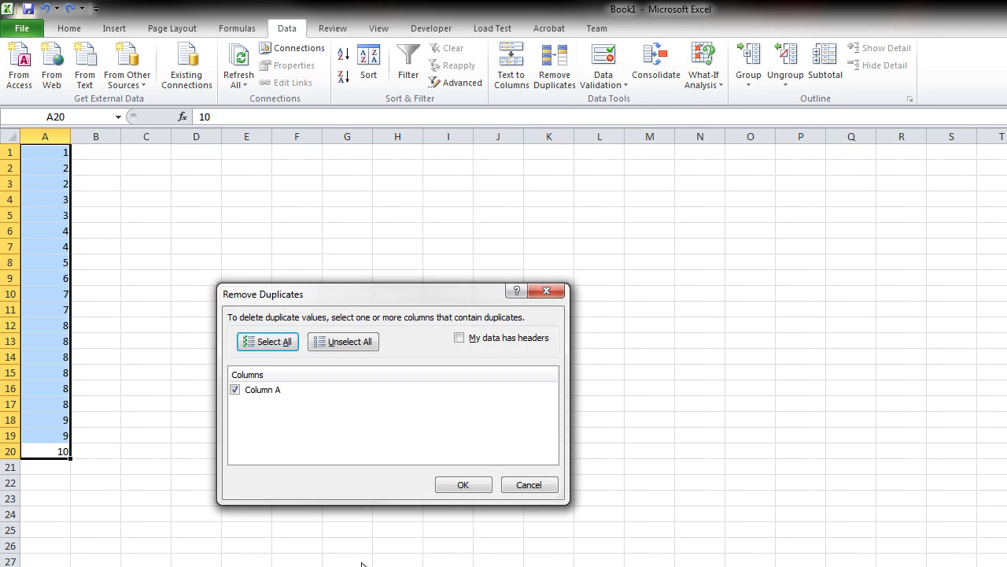
{"action": "left_click", "coordinate": [459, 485]}
{"action": "left_click", "coordinate": [646, 432]}
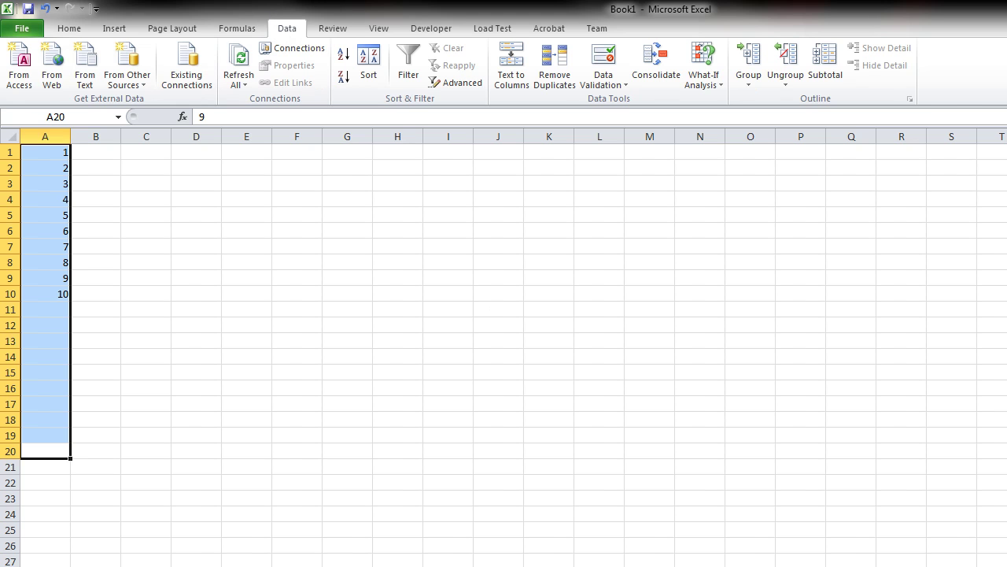
{"action": "key", "text": "Delete"}
{"action": "left_click", "coordinate": [252, 405]}
{"action": "left_click_drag", "start_coordinate": [45, 404], "coordinate": [45, 150]}
{"action": "left_click", "coordinate": [351, 345]}
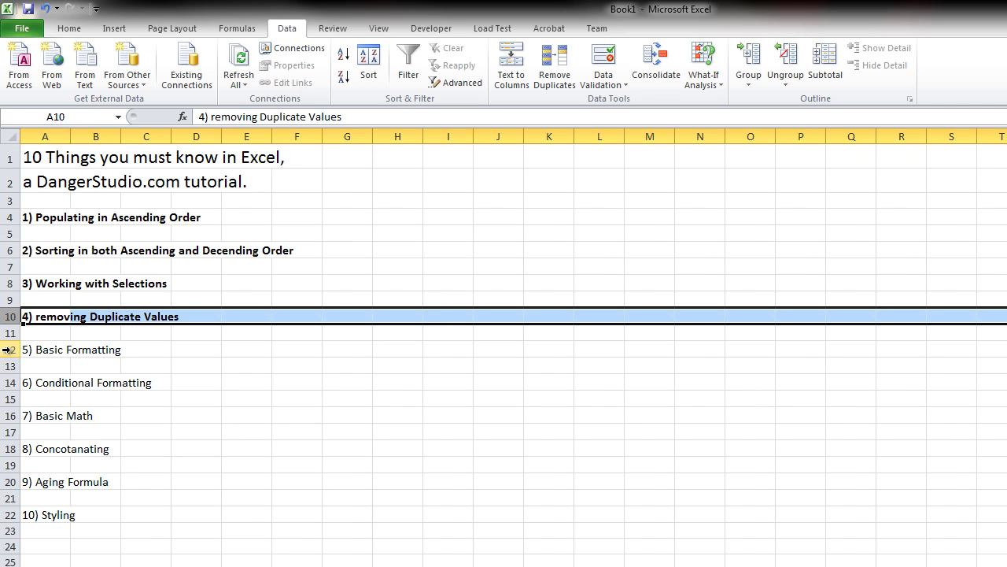
Bold the 5) Basic Formatting heading in row 12 of Sheet1
{"action": "left_click", "coordinate": [8, 350]}
{"action": "left_click", "coordinate": [66, 27]}
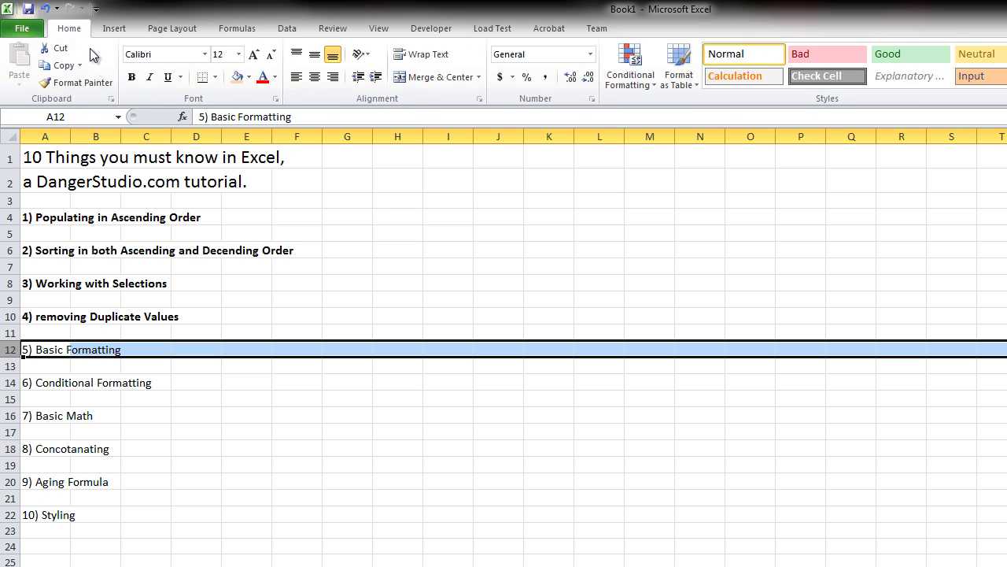
{"action": "left_click", "coordinate": [131, 76]}
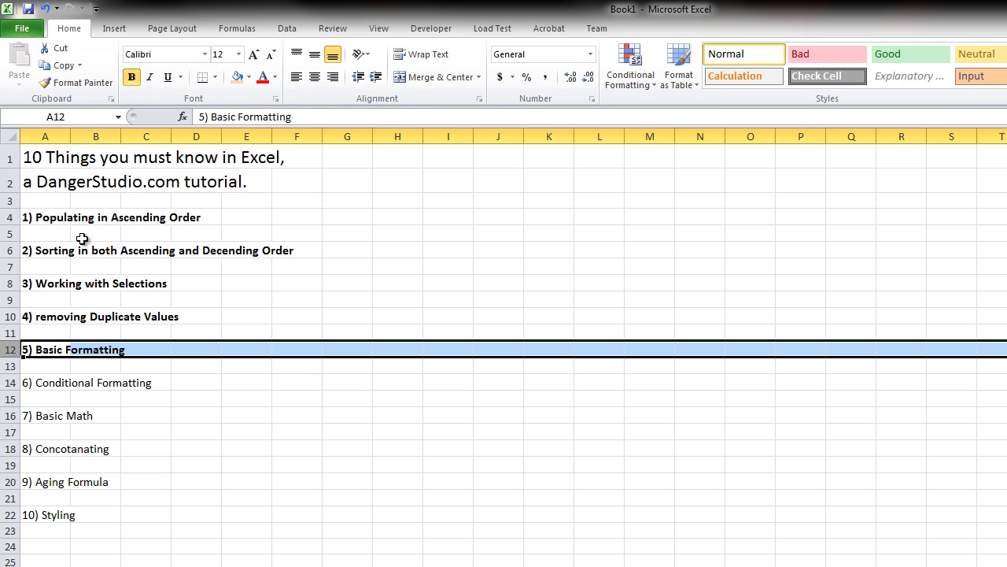
On the blank Sheet2, enter 10 in cell A1
{"action": "key", "text": "ctrl+Page_Down"}
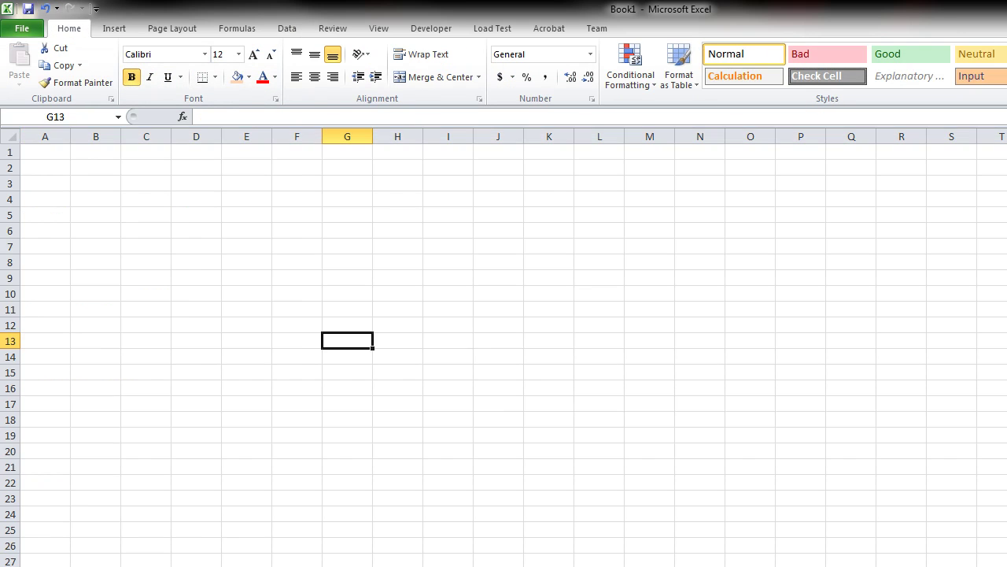
{"action": "left_click", "coordinate": [276, 275]}
{"action": "left_click", "coordinate": [54, 156]}
{"action": "left_click", "coordinate": [39, 183]}
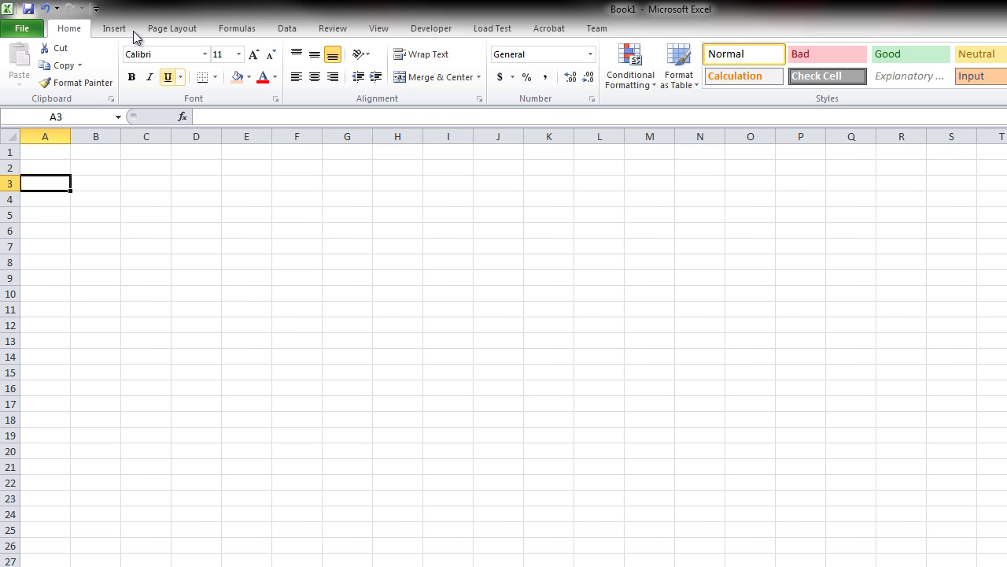
{"action": "left_click", "coordinate": [40, 152]}
{"action": "type", "text": "10"}
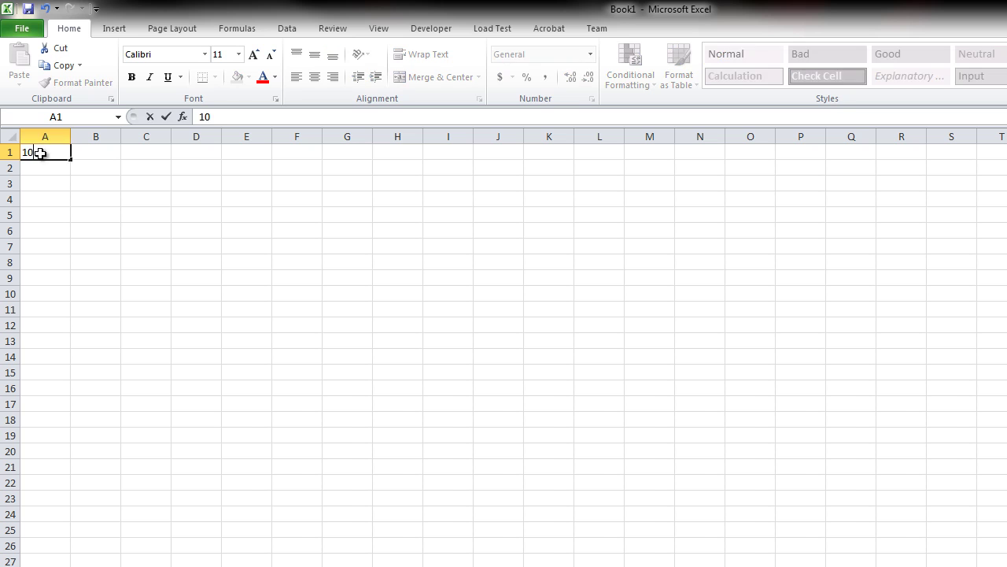
{"action": "left_click", "coordinate": [145, 419]}
{"action": "left_click", "coordinate": [48, 150]}
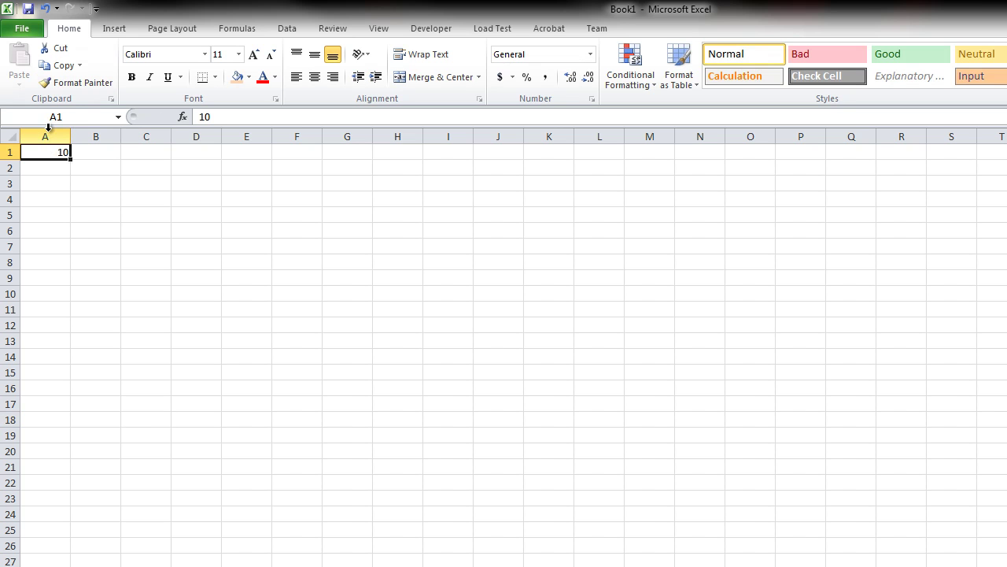
{"action": "left_click", "coordinate": [44, 137]}
{"action": "left_click", "coordinate": [43, 152]}
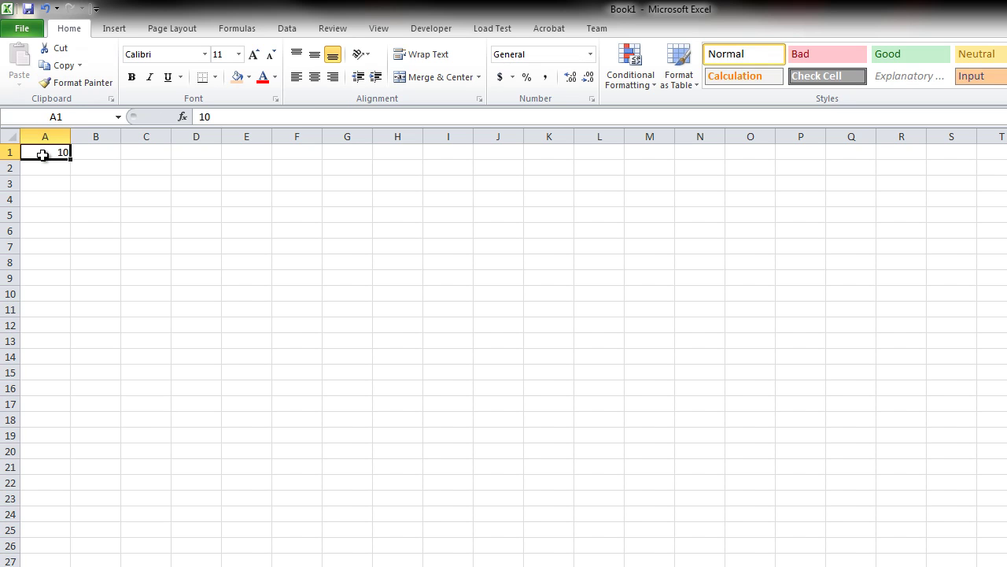
Format A1 as Currency so it displays $10.00
{"action": "right_click", "coordinate": [44, 157]}
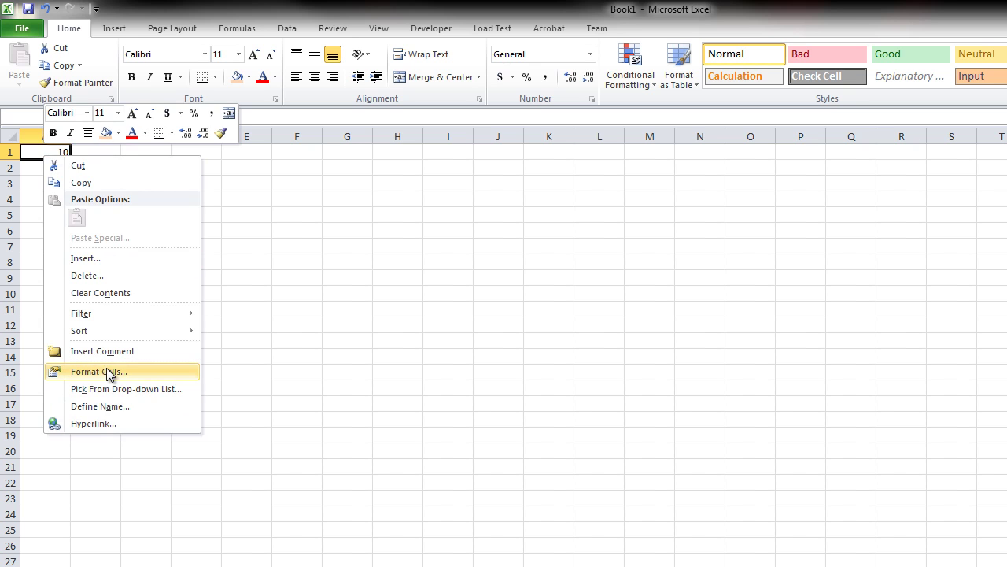
{"action": "key", "text": "Escape"}
{"action": "key", "text": "ctrl+1"}
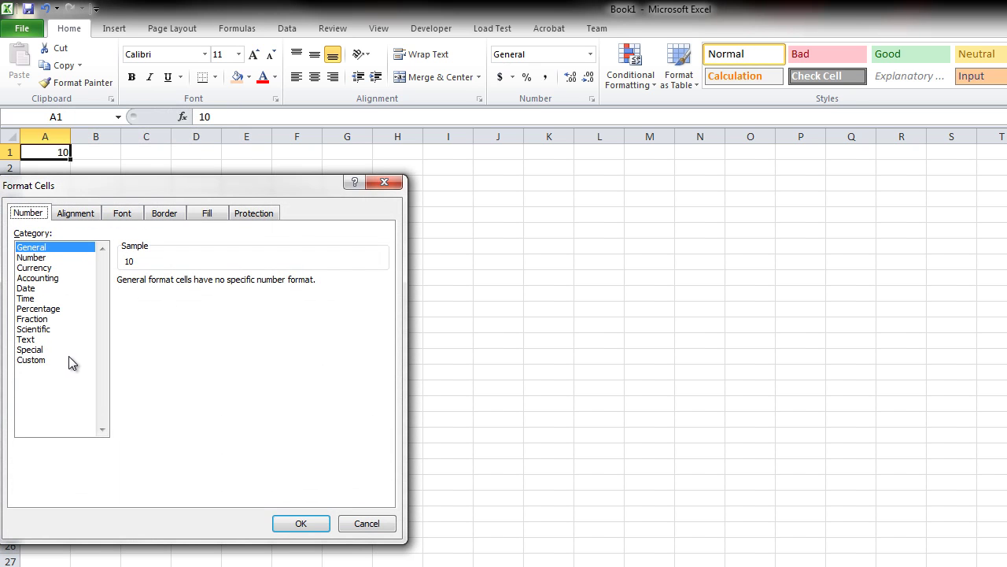
{"action": "left_click", "coordinate": [34, 267]}
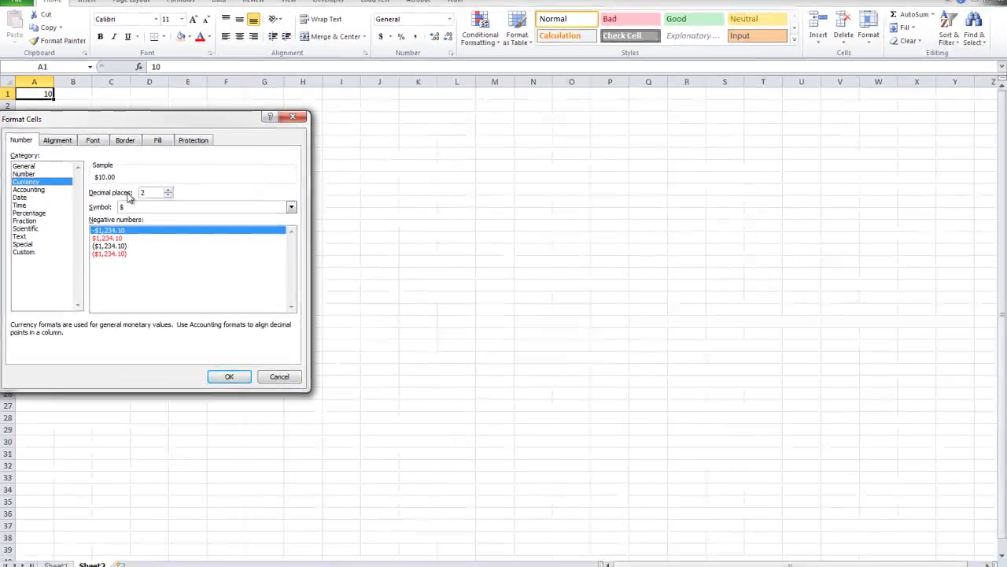
{"action": "left_click", "coordinate": [229, 376]}
{"action": "left_click", "coordinate": [90, 93]}
{"action": "left_click", "coordinate": [30, 95]}
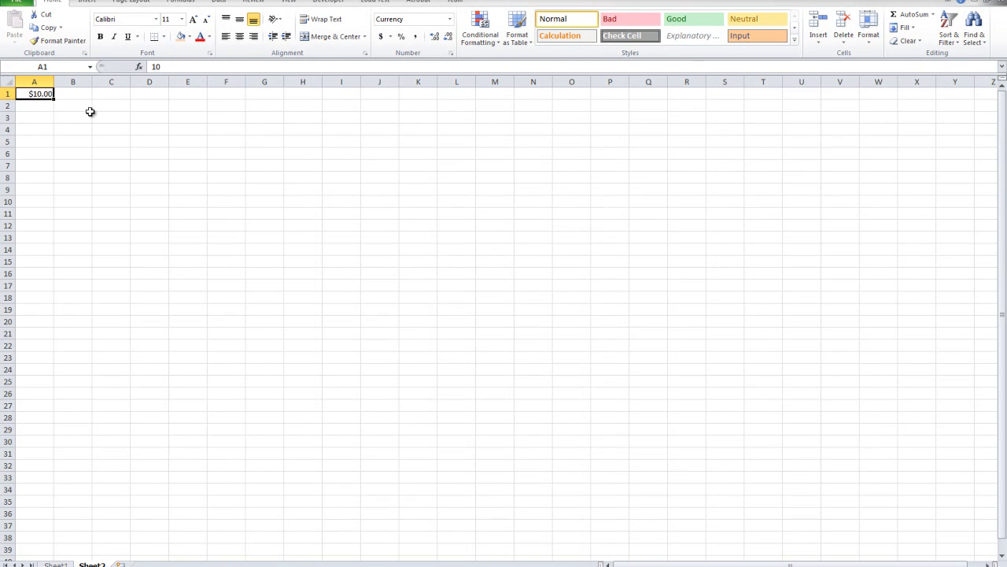
Preview Text and General, then give A1 the Number format with 2 decimals, showing 10.00
{"action": "right_click", "coordinate": [27, 95]}
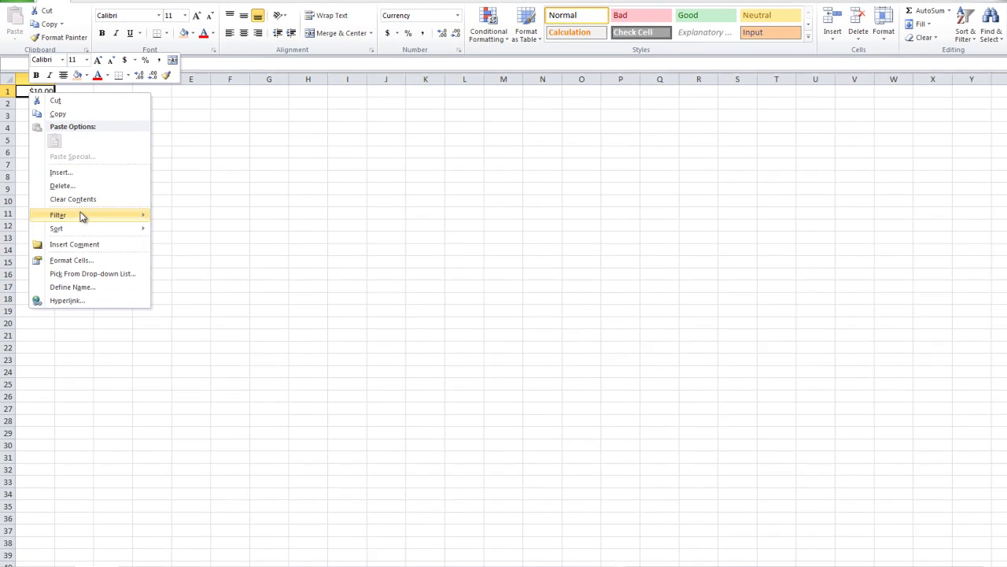
{"action": "left_click", "coordinate": [118, 267]}
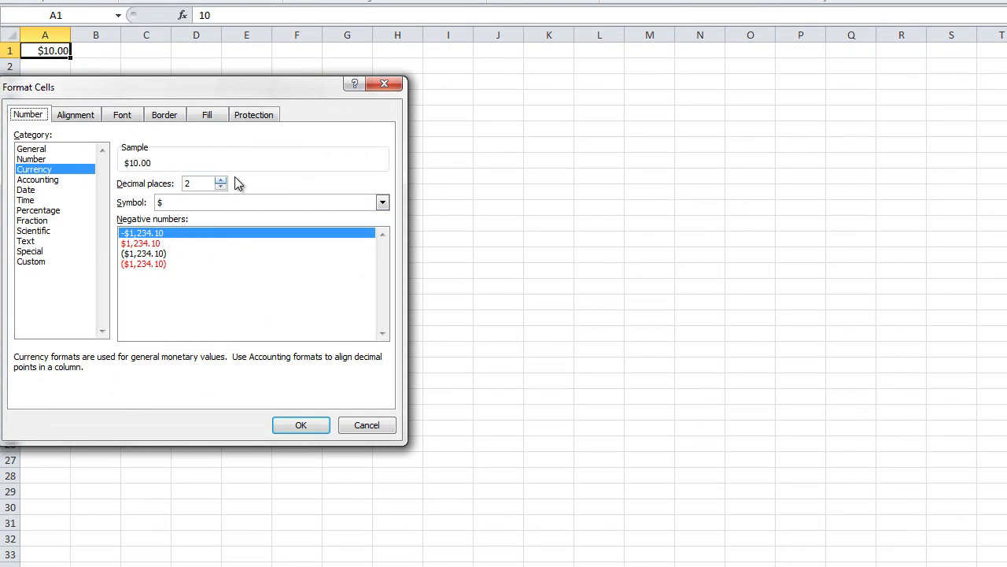
{"action": "left_click_drag", "start_coordinate": [141, 94], "coordinate": [416, 212]}
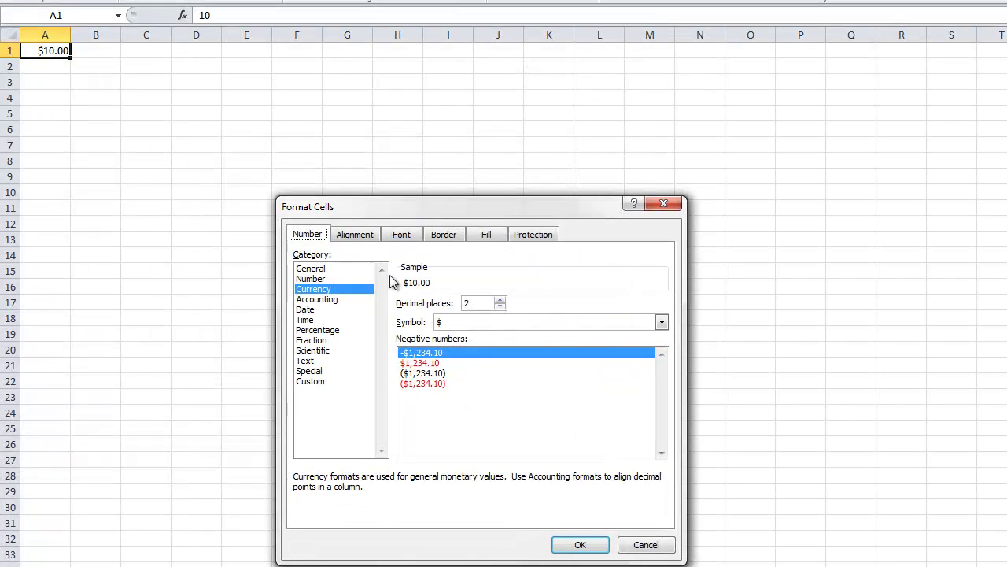
{"action": "left_click", "coordinate": [311, 362]}
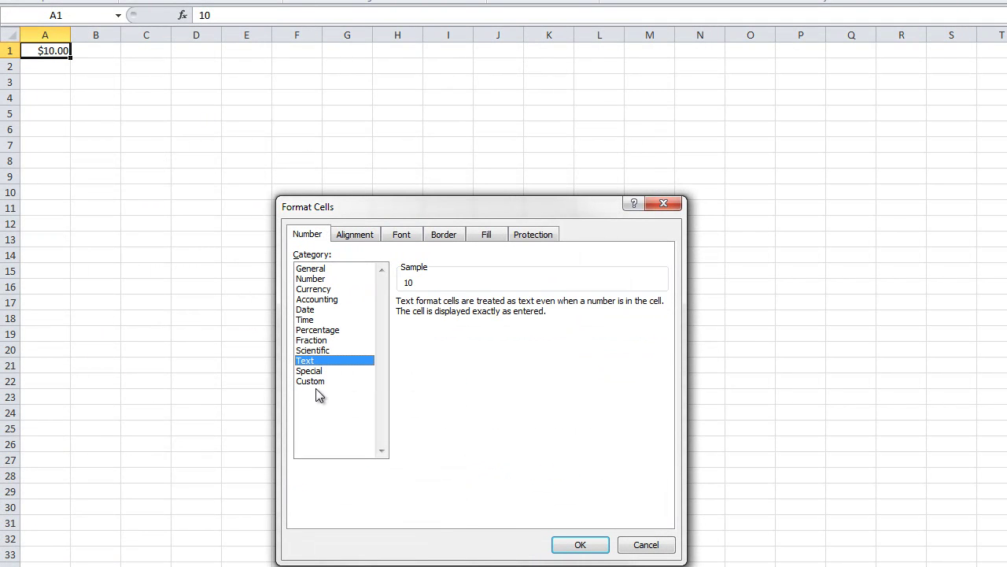
{"action": "left_click", "coordinate": [315, 269]}
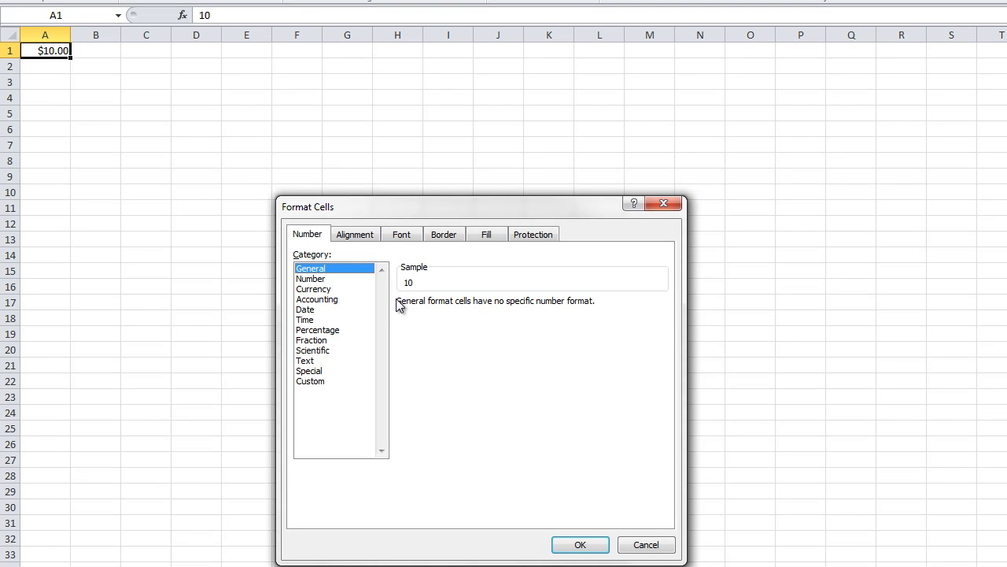
{"action": "left_click", "coordinate": [350, 280]}
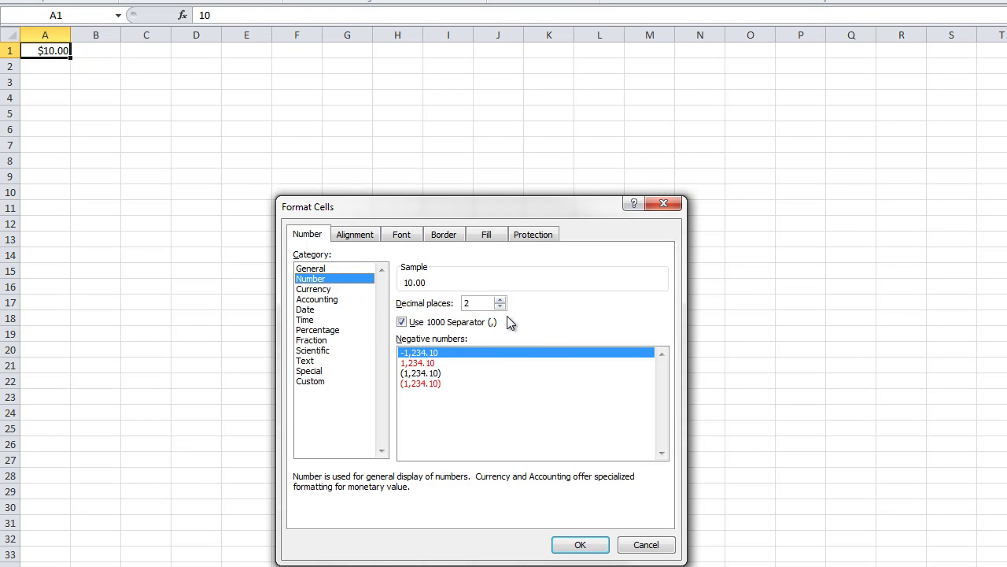
{"action": "left_click", "coordinate": [580, 542]}
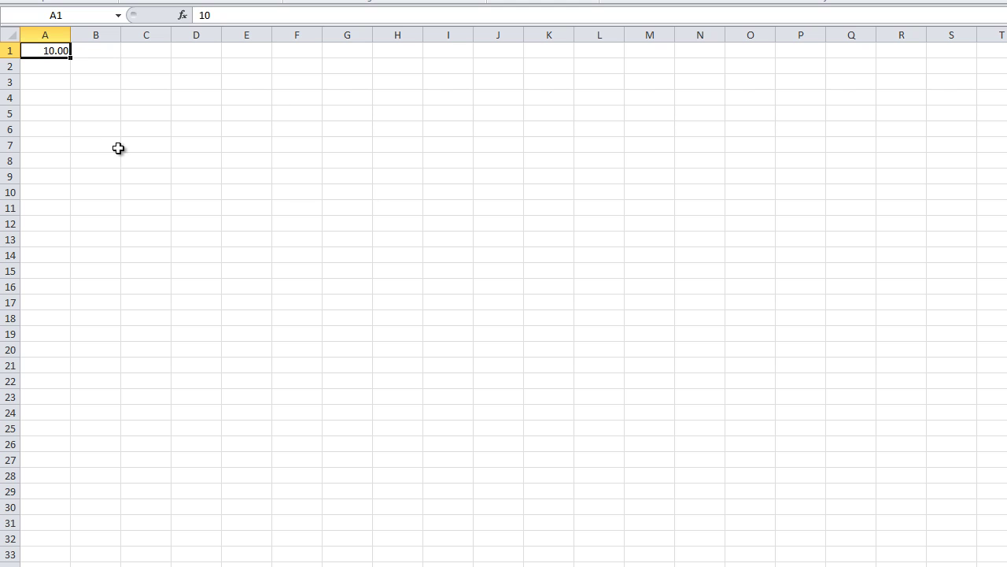
Clear the value from cell A1
{"action": "left_click", "coordinate": [54, 69]}
{"action": "left_click", "coordinate": [45, 50]}
{"action": "left_click", "coordinate": [45, 36]}
{"action": "left_click", "coordinate": [45, 51]}
{"action": "key", "text": "Delete"}
{"action": "left_click", "coordinate": [52, 83]}
{"action": "left_click", "coordinate": [45, 51]}
{"action": "left_click", "coordinate": [84, 117]}
{"action": "left_click", "coordinate": [43, 50]}
{"action": "type", "text": "=("}
{"action": "key", "text": "BackSpace"}
{"action": "key", "text": "BackSpace"}
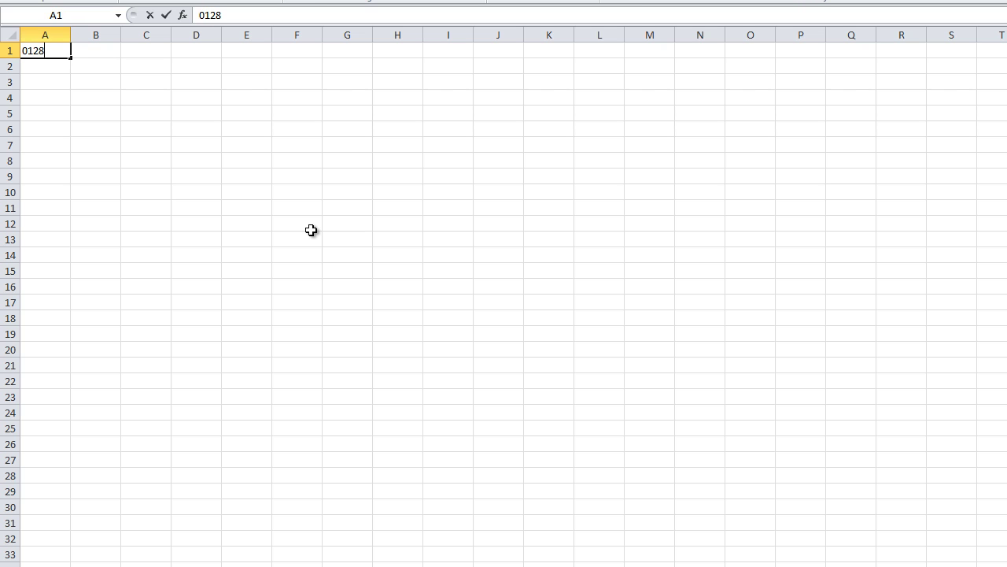
Enter 012823 in A1 (shown as 12,823.00), then 344 and 112 in A2 and A3
{"action": "type", "text": "012823"}
{"action": "left_click", "coordinate": [141, 214]}
{"action": "left_click", "coordinate": [36, 52]}
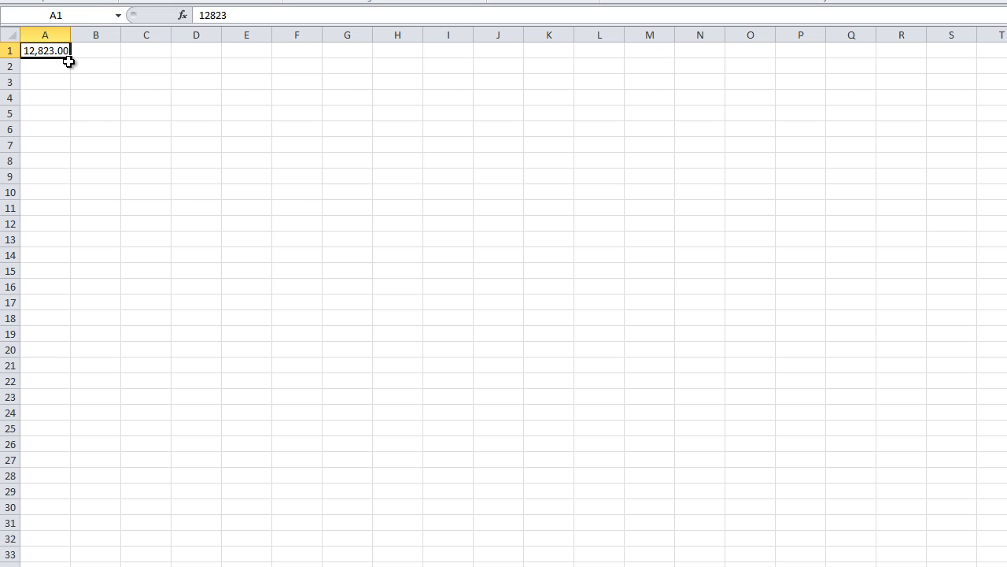
{"action": "left_click", "coordinate": [53, 65]}
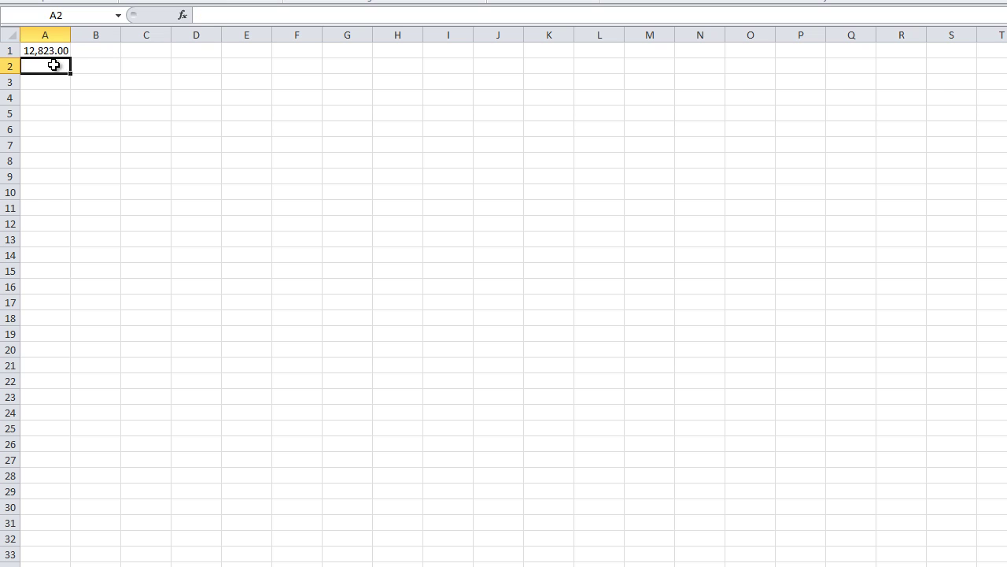
{"action": "type", "text": "344"}
{"action": "left_click", "coordinate": [54, 83]}
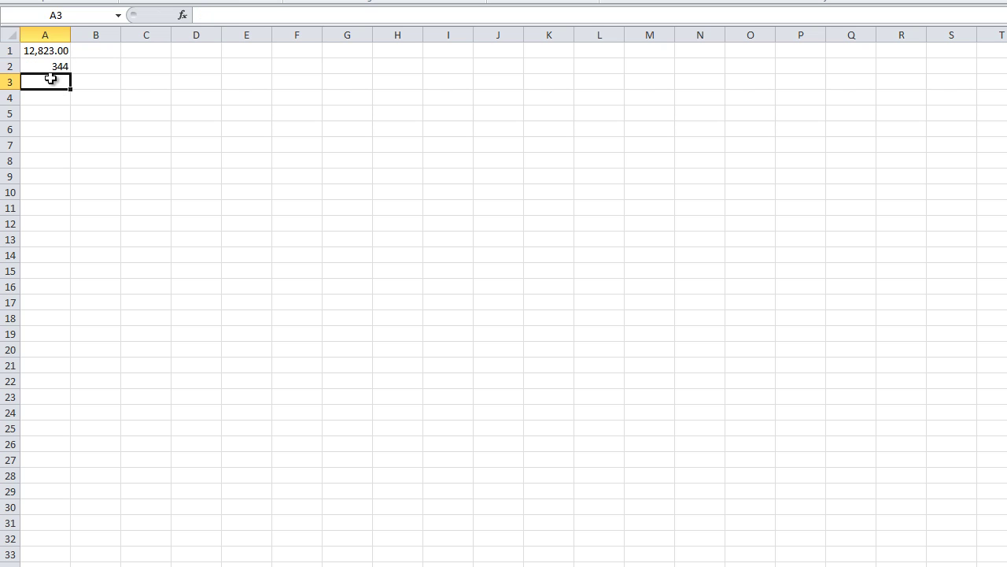
{"action": "type", "text": "112"}
{"action": "key", "text": "Return"}
{"action": "left_click", "coordinate": [52, 68]}
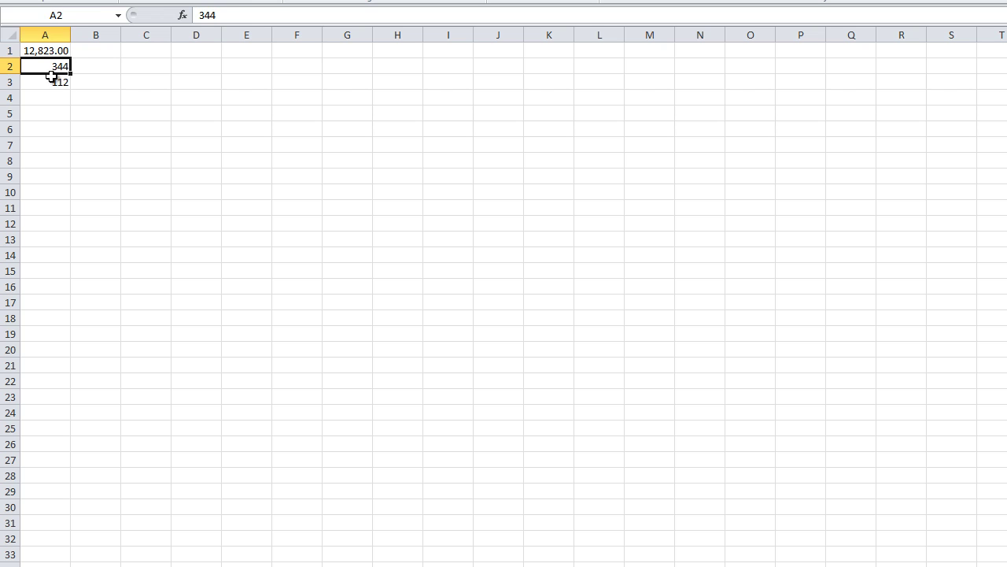
{"action": "left_click_drag", "start_coordinate": [49, 81], "coordinate": [45, 51]}
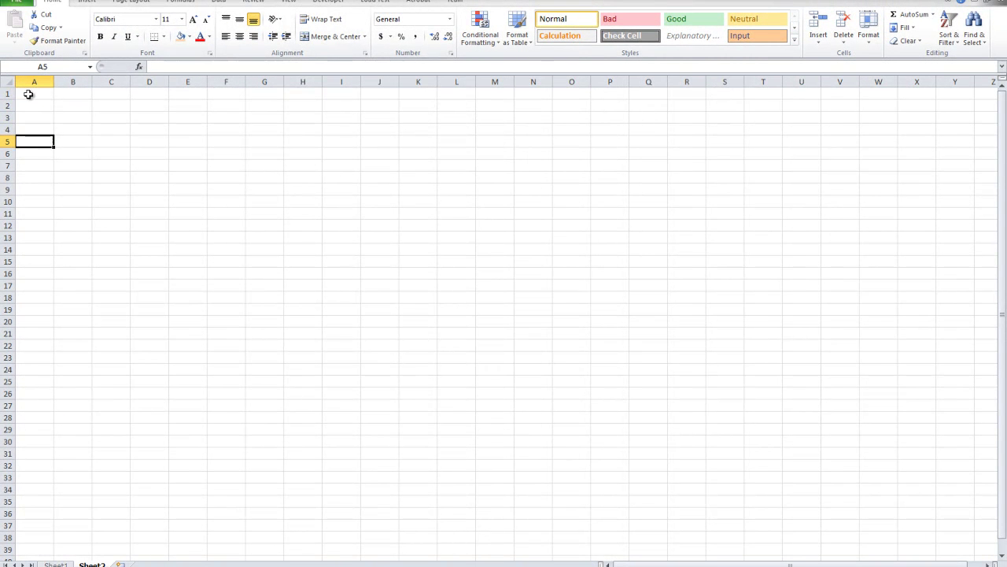
Enter 1 in cell A1 of Sheet2
{"action": "left_click", "coordinate": [32, 95]}
{"action": "type", "text": "1"}
{"action": "key", "text": "Return"}
{"action": "key", "text": "Up"}
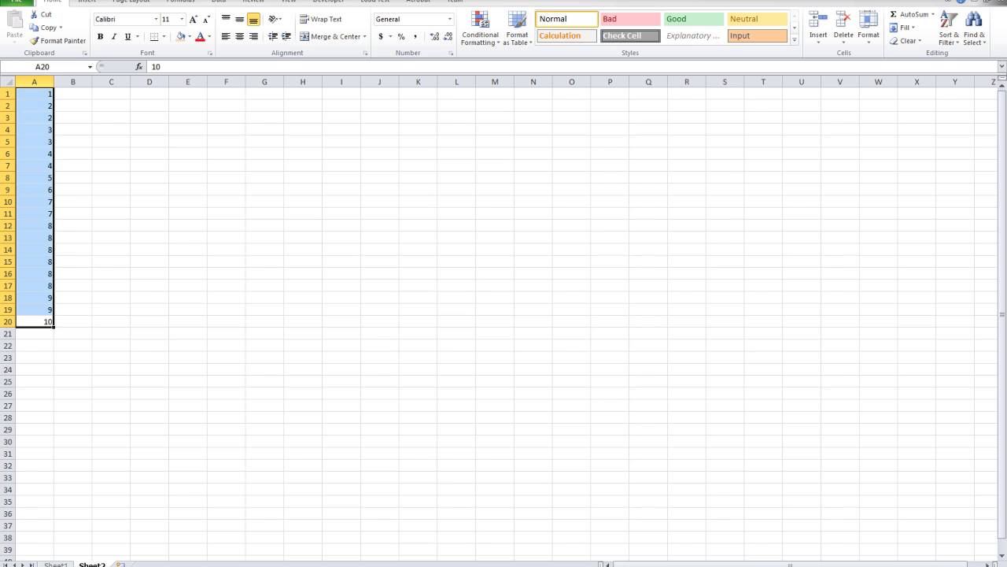
Delete cells A1:A21, shifting cells left
{"action": "right_click", "coordinate": [64, 450]}
{"action": "left_click", "coordinate": [42, 328]}
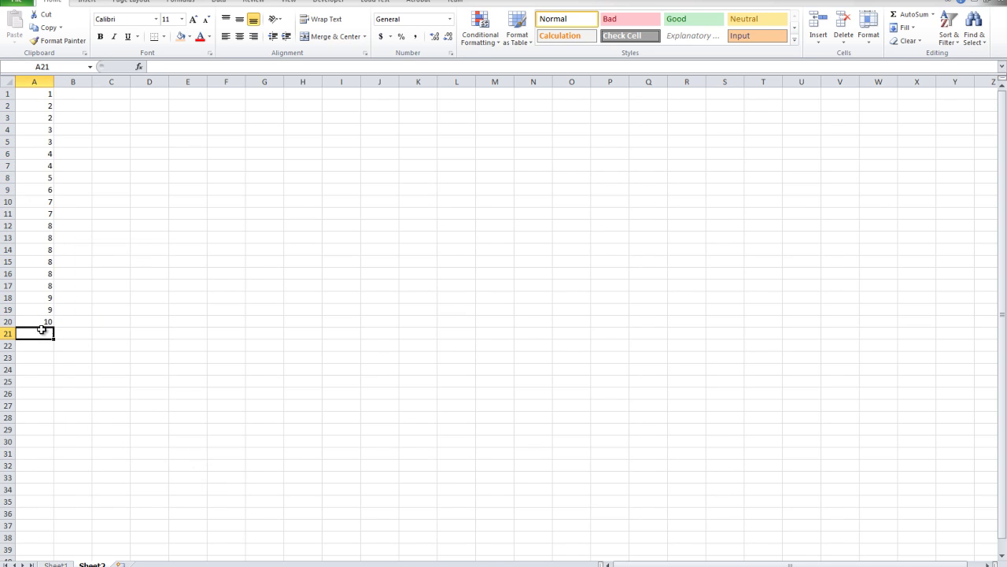
{"action": "left_click_drag", "start_coordinate": [43, 328], "coordinate": [38, 94]}
{"action": "right_click", "coordinate": [44, 134]}
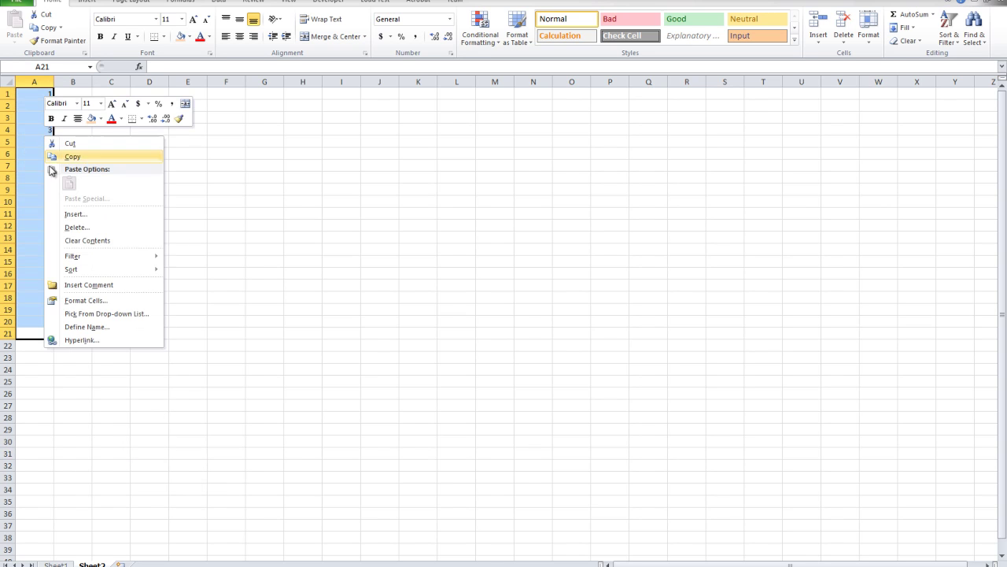
{"action": "left_click", "coordinate": [79, 228]}
{"action": "left_click", "coordinate": [52, 256]}
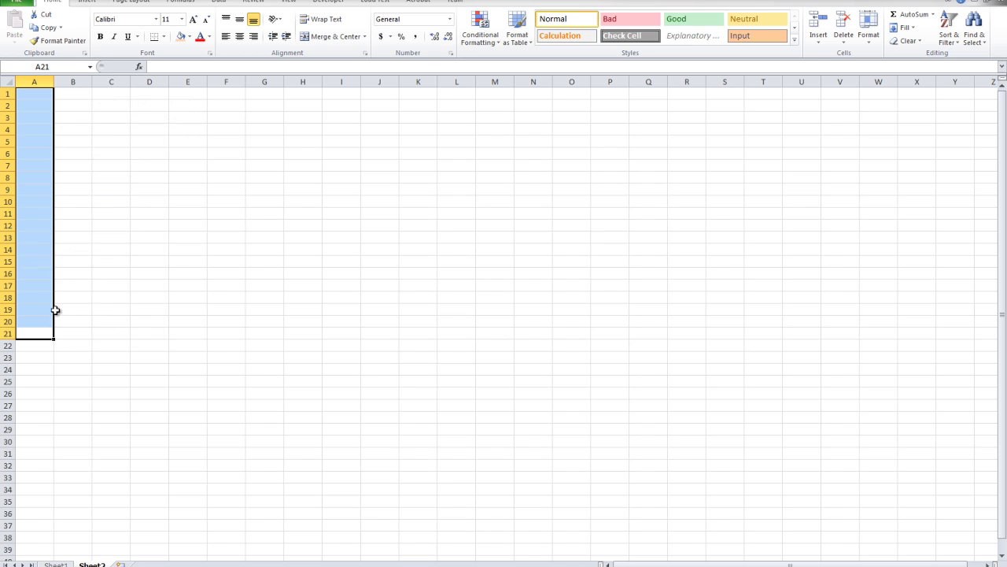
Select various cells and the block A1:L12 on the now-blank sheet
{"action": "left_click", "coordinate": [88, 441]}
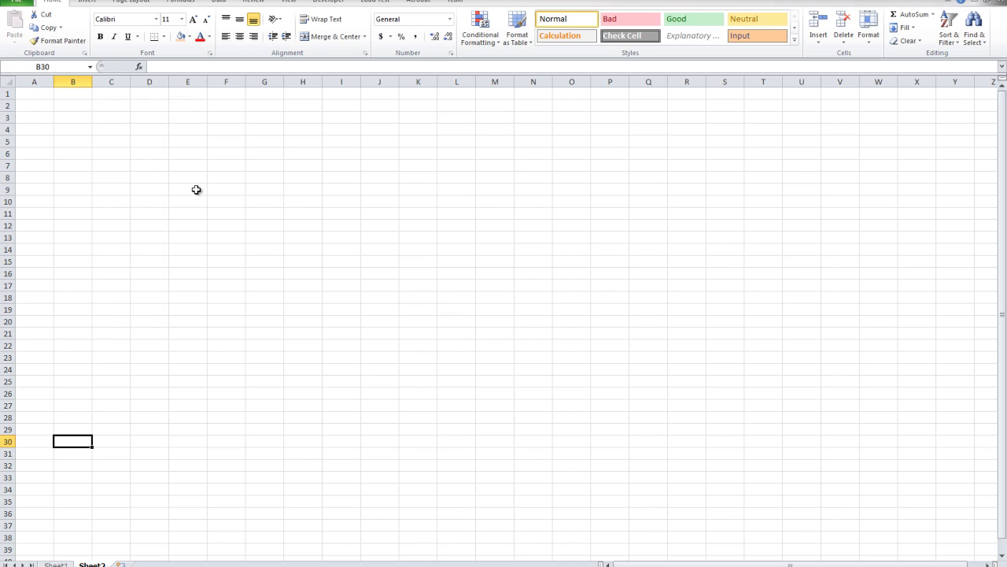
{"action": "left_click_drag", "start_coordinate": [37, 92], "coordinate": [431, 172]}
{"action": "left_click", "coordinate": [396, 236]}
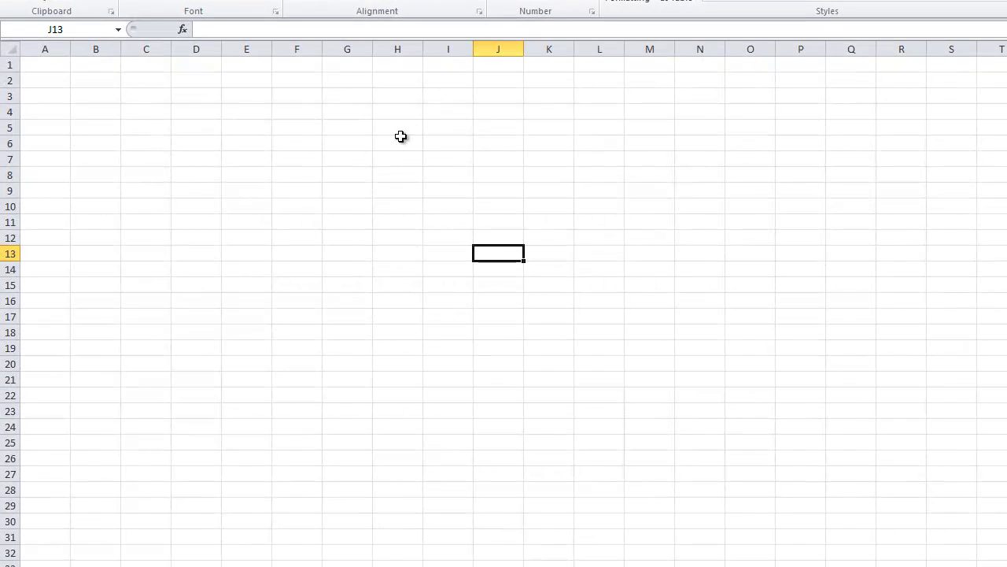
{"action": "left_click", "coordinate": [98, 114]}
{"action": "left_click", "coordinate": [28, 68]}
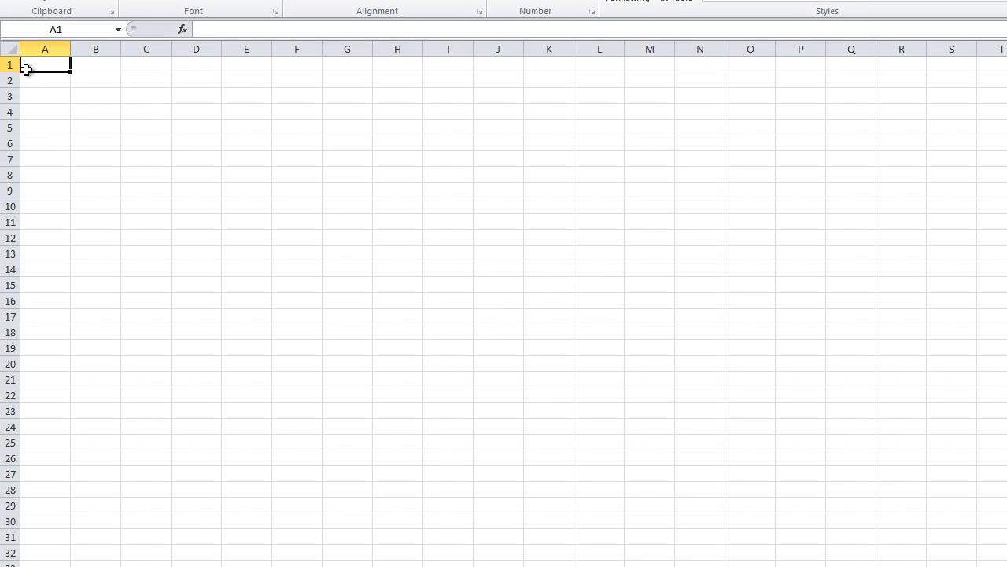
{"action": "left_click", "coordinate": [712, 268]}
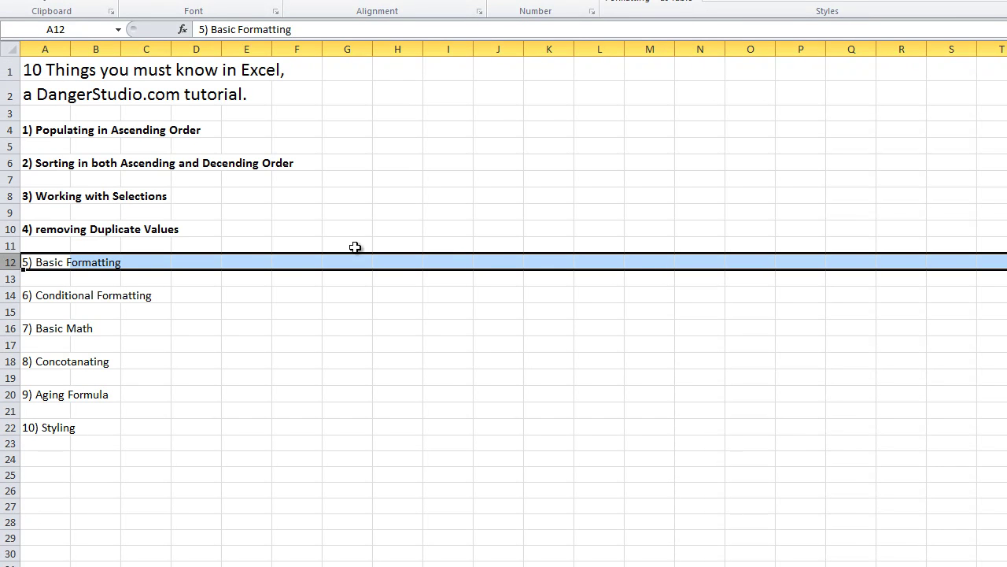
Bold the 5) Basic Formatting and 6) Conditional Formatting headings in rows 12 and 14
{"action": "key", "text": "ctrl+b"}
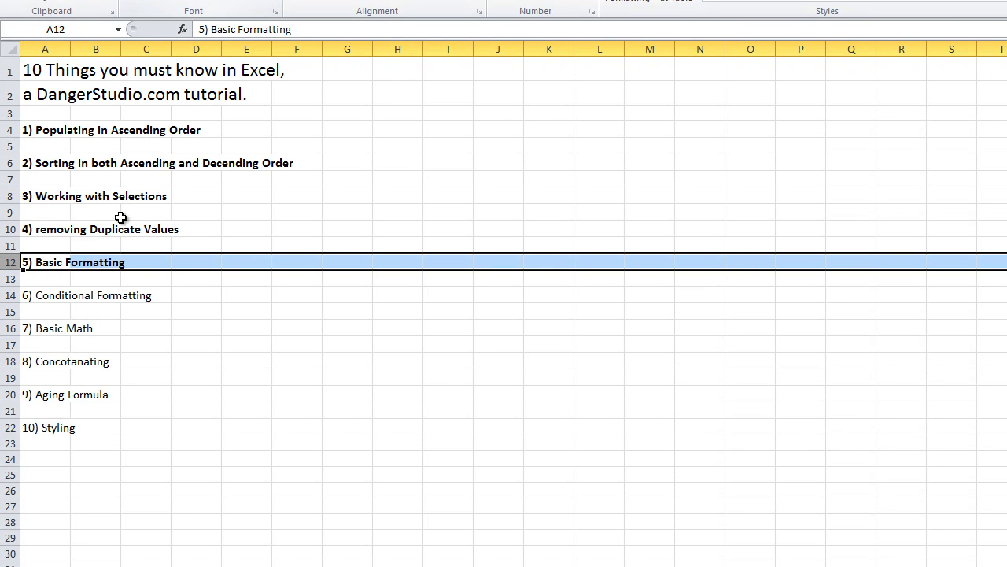
{"action": "left_click", "coordinate": [78, 327]}
{"action": "left_click", "coordinate": [5, 295]}
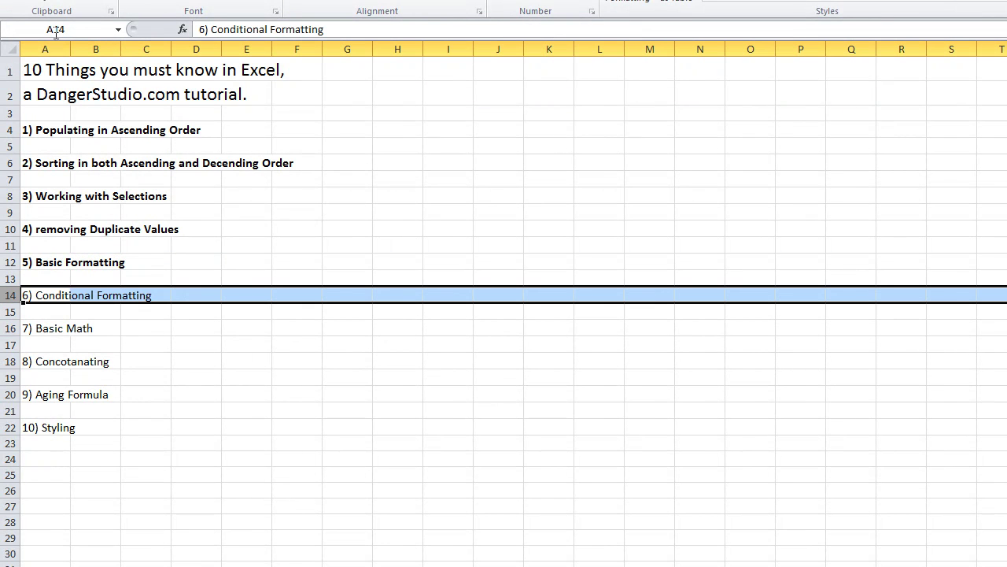
{"action": "left_click", "coordinate": [132, 2]}
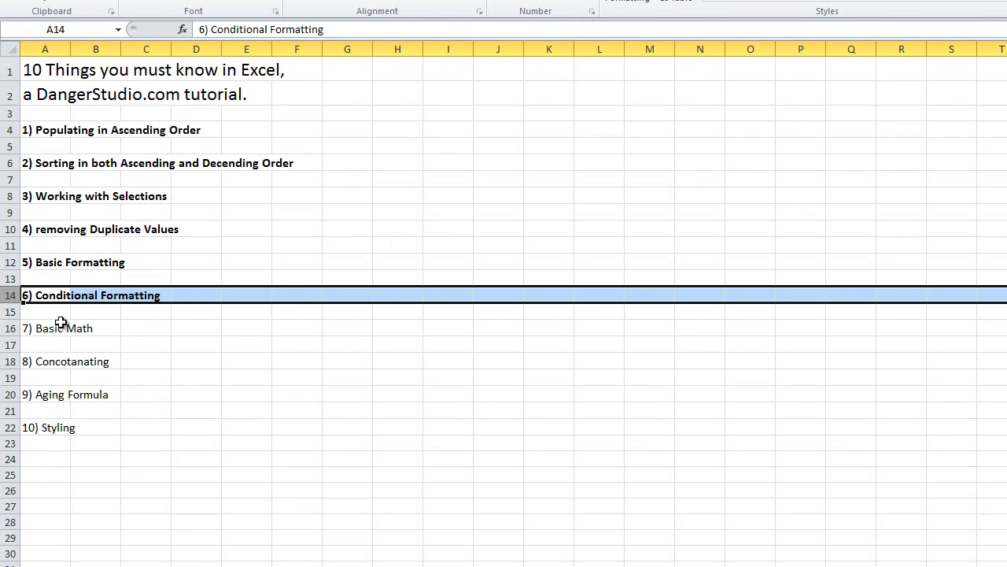
{"action": "left_click", "coordinate": [8, 295]}
Switch to the empty Sheet2 and select cell A1
{"action": "left_click", "coordinate": [118, 563]}
{"action": "left_click", "coordinate": [137, 485]}
{"action": "left_click", "coordinate": [67, 71]}
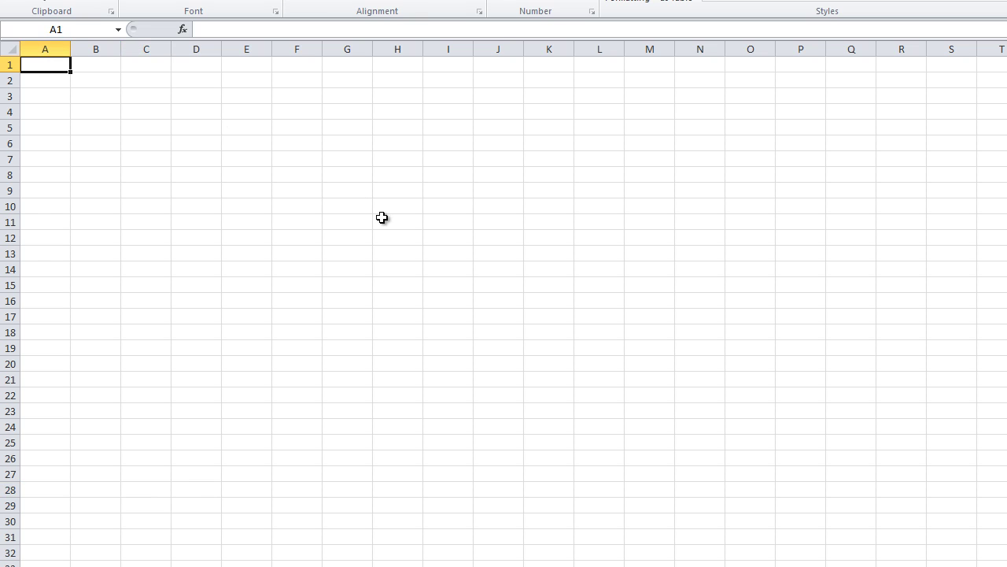
Enter dog, cat, mouse, bird, lion, turtle and zebra down A1:A7
{"action": "type", "text": "dog"}
{"action": "key", "text": "Return"}
{"action": "type", "text": "cat"}
{"action": "key", "text": "Return"}
{"action": "type", "text": "mouse"}
{"action": "key", "text": "Return"}
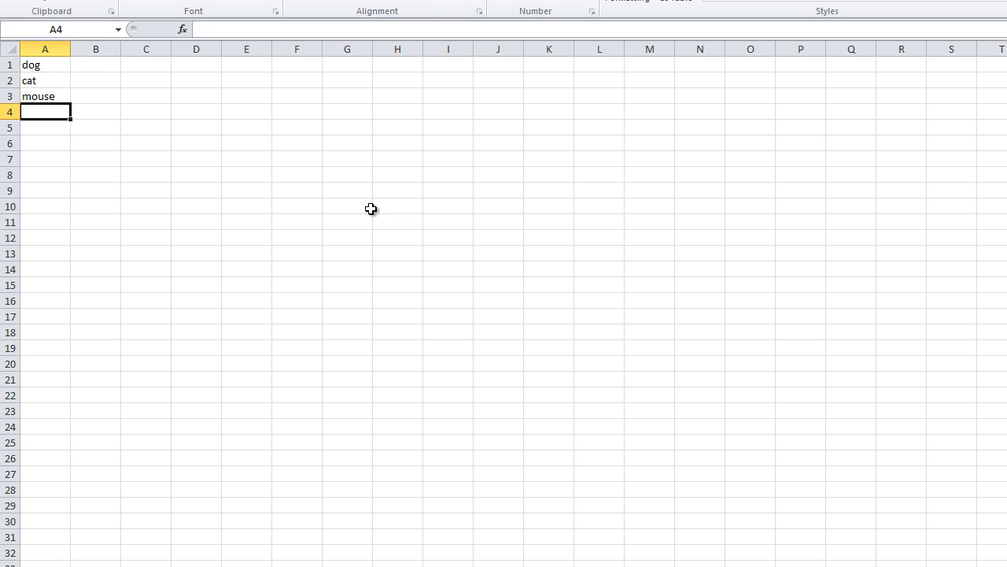
{"action": "type", "text": "buirdrd"}
{"action": "key", "text": "Return"}
{"action": "type", "text": "lion"}
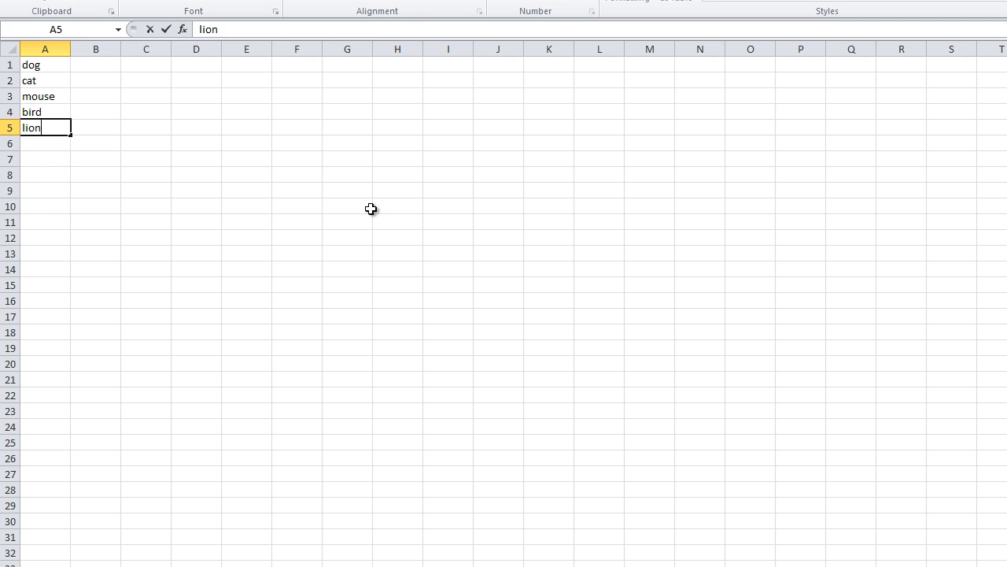
{"action": "key", "text": "Return"}
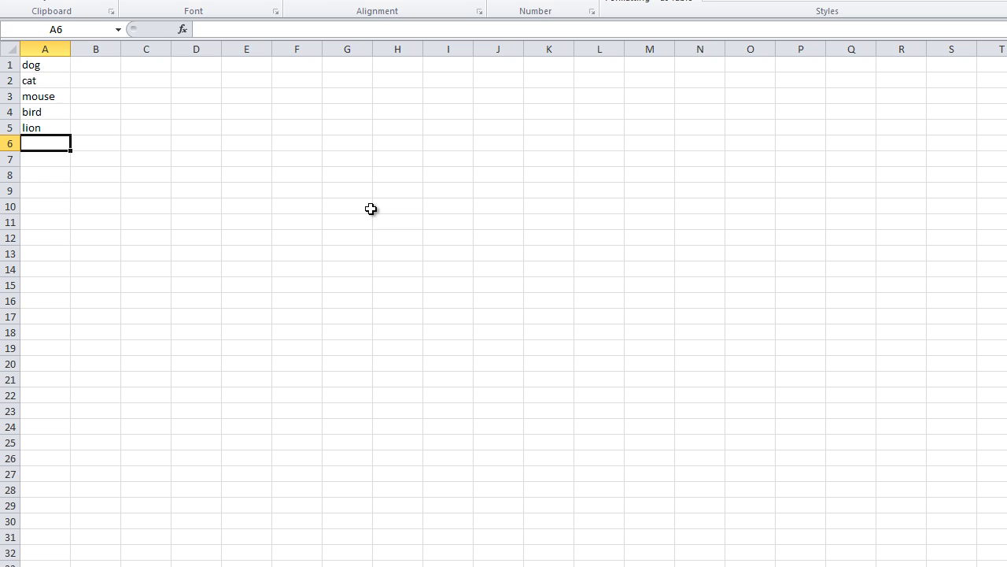
{"action": "type", "text": "tur"}
{"action": "key", "text": "Return"}
{"action": "type", "text": "zebra"}
{"action": "key", "text": "Return"}
Copy bird–zebra into A8:A11 and dog–lion into A12:A16
{"action": "left_click_drag", "start_coordinate": [31, 110], "coordinate": [47, 159]}
{"action": "key", "text": "ctrl+c"}
{"action": "left_click", "coordinate": [52, 176]}
{"action": "key", "text": "ctrl+v"}
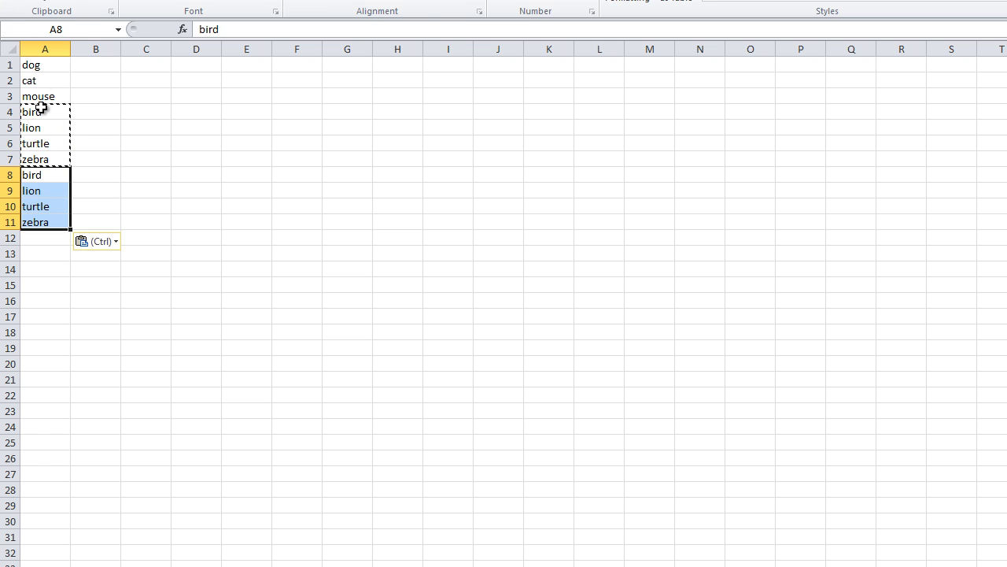
{"action": "left_click", "coordinate": [44, 79]}
{"action": "left_click_drag", "start_coordinate": [32, 65], "coordinate": [34, 128]}
{"action": "key", "text": "ctrl+c"}
{"action": "left_click", "coordinate": [39, 236]}
{"action": "key", "text": "ctrl+v"}
Copy further blocks of animals into A17 and A25 to extend the list to A40
{"action": "left_click", "coordinate": [38, 144]}
{"action": "left_click_drag", "start_coordinate": [40, 206], "coordinate": [36, 96]}
{"action": "key", "text": "ctrl+c"}
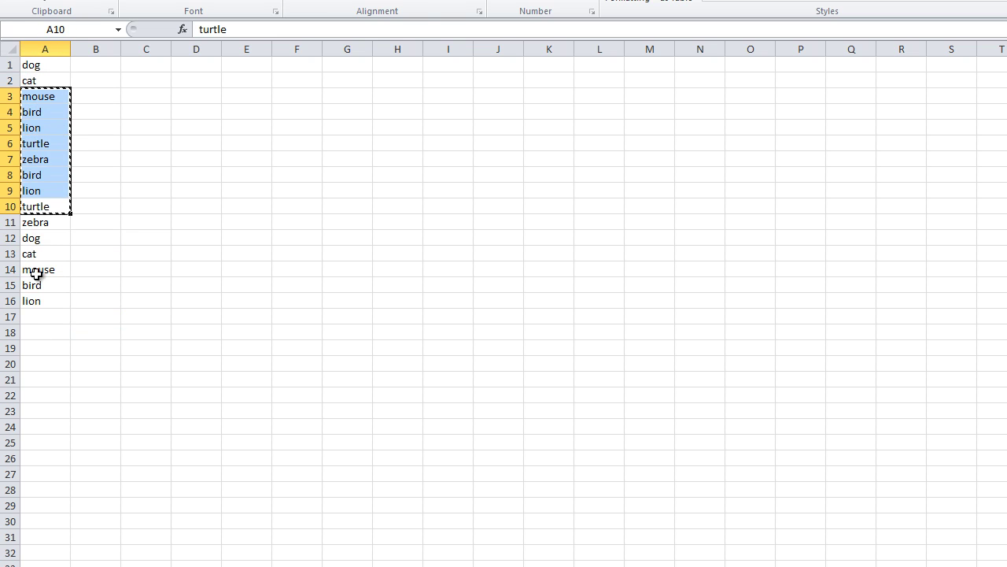
{"action": "left_click", "coordinate": [37, 316]}
{"action": "key", "text": "ctrl+v"}
{"action": "left_click", "coordinate": [55, 361]}
{"action": "left_click_drag", "start_coordinate": [36, 379], "coordinate": [36, 139]}
{"action": "key", "text": "ctrl+c"}
{"action": "left_click", "coordinate": [33, 443]}
{"action": "key", "text": "ctrl+v"}
Review the extended animal list and select the entire column A
{"action": "left_click", "coordinate": [347, 458]}
{"action": "scroll", "coordinate": [341, 430], "scroll_direction": "down", "scroll_amount": 4}
{"action": "scroll", "coordinate": [108, 470], "scroll_direction": "up", "scroll_amount": 4}
{"action": "scroll", "coordinate": [338, 445], "scroll_direction": "down", "scroll_amount": 1}
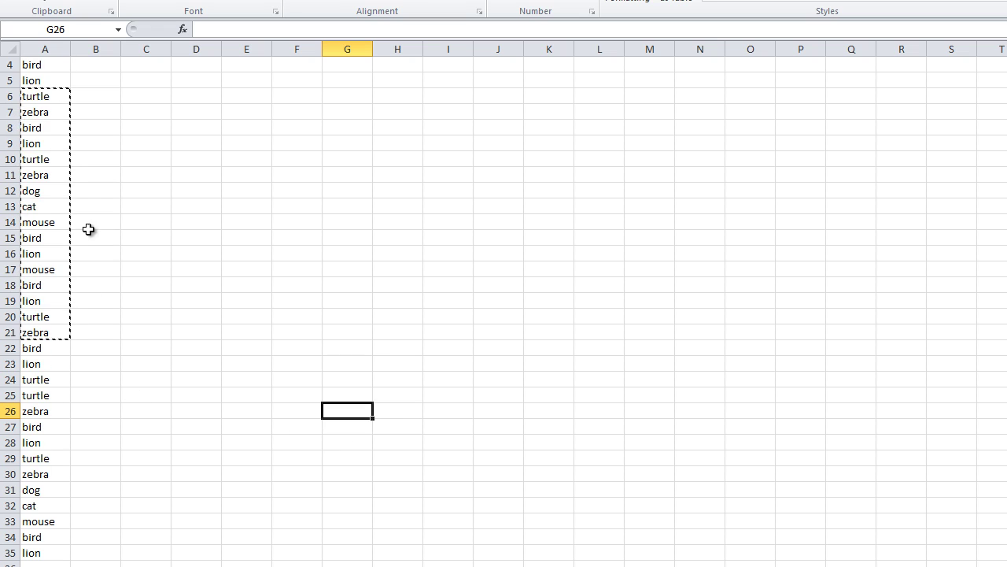
{"action": "left_click", "coordinate": [42, 46]}
{"action": "scroll", "coordinate": [288, 392], "scroll_direction": "up", "scroll_amount": 1}
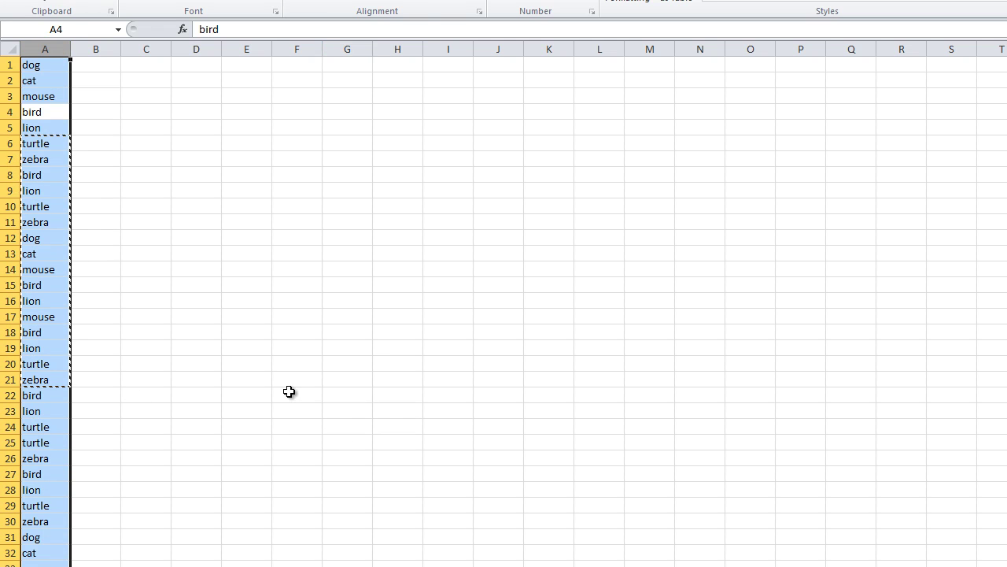
{"action": "left_click", "coordinate": [149, 367]}
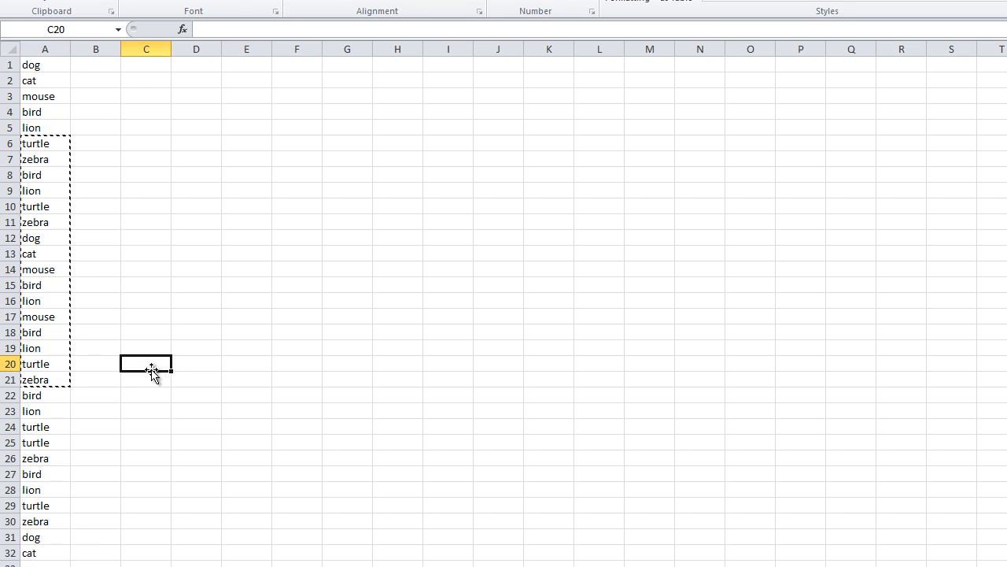
{"action": "left_click", "coordinate": [35, 67]}
{"action": "left_click", "coordinate": [36, 47]}
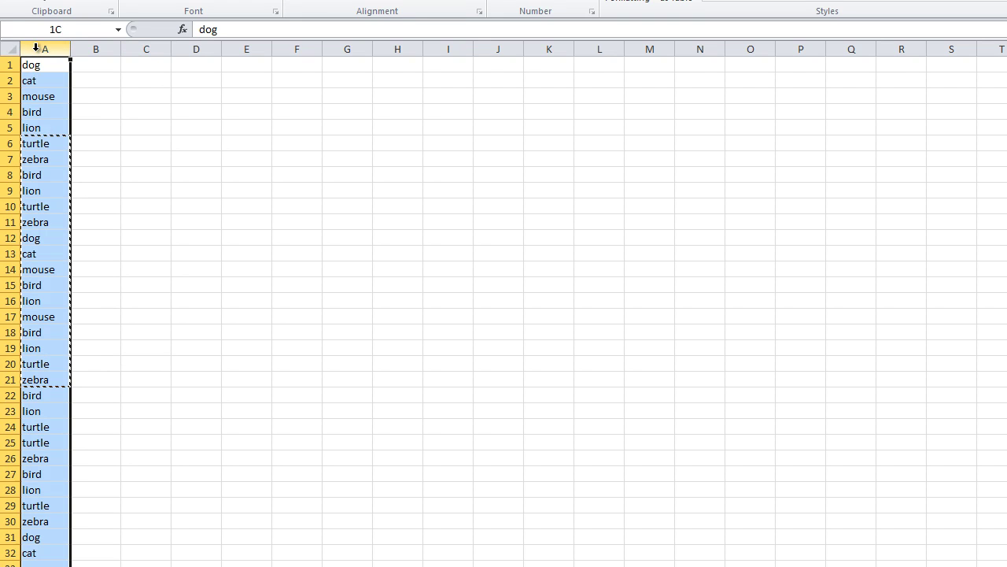
{"action": "left_click", "coordinate": [101, 193]}
{"action": "left_click", "coordinate": [51, 50]}
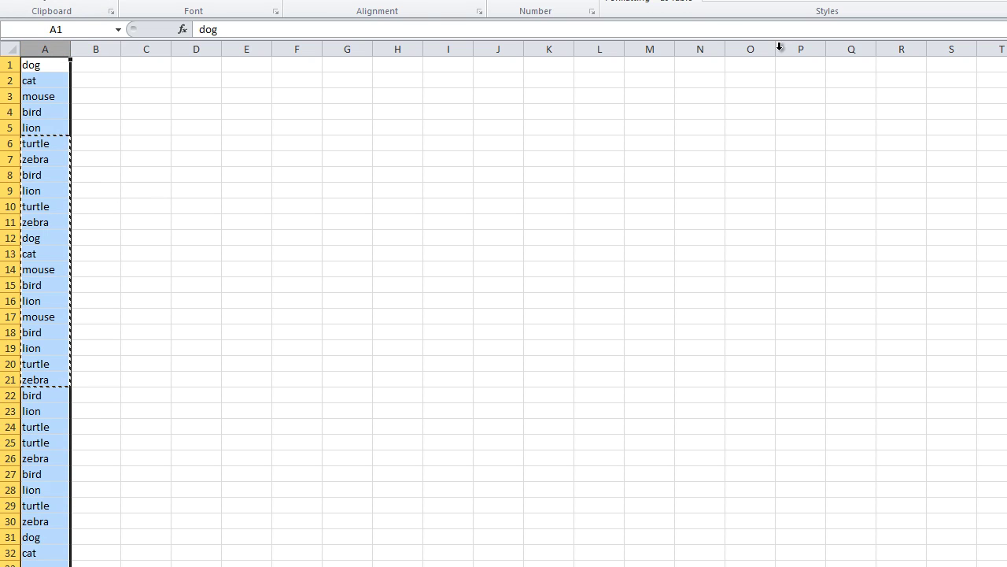
Apply Duplicate Values highlighting to column A, undo it, and select A1:A40
{"action": "left_click", "coordinate": [636, 3]}
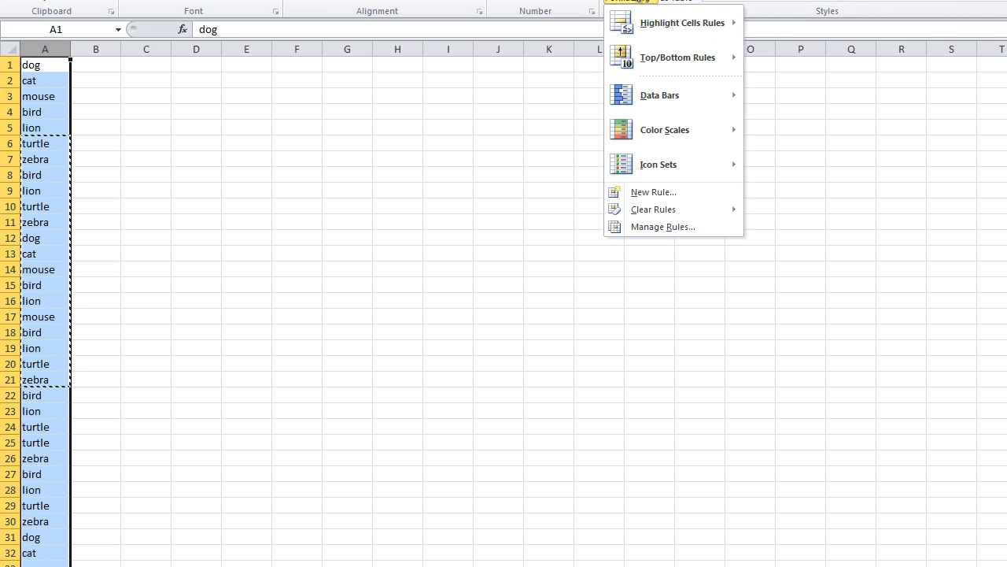
{"action": "mouse_move", "coordinate": [633, 27]}
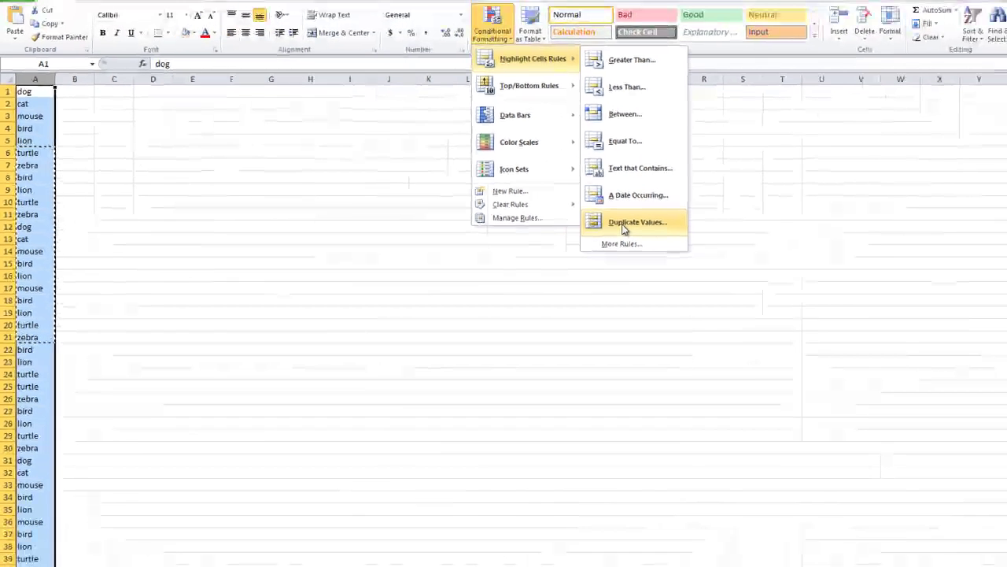
{"action": "left_click", "coordinate": [623, 225]}
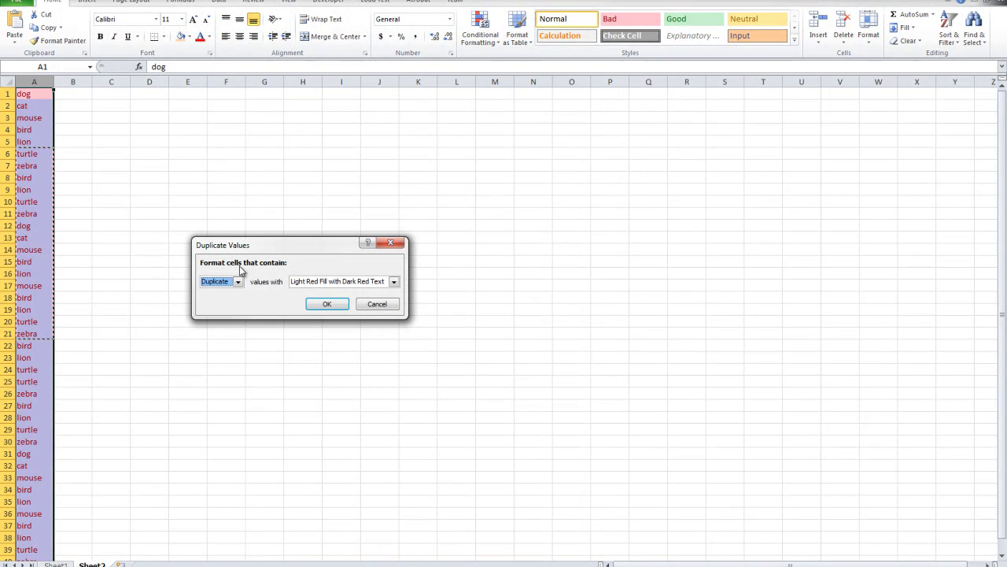
{"action": "left_click", "coordinate": [338, 304]}
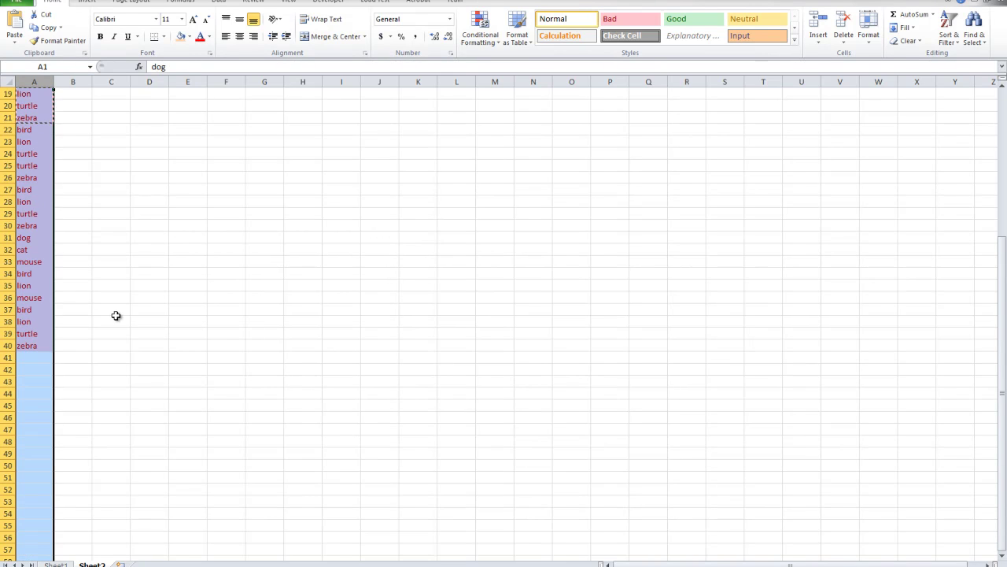
{"action": "key", "text": "ctrl+z"}
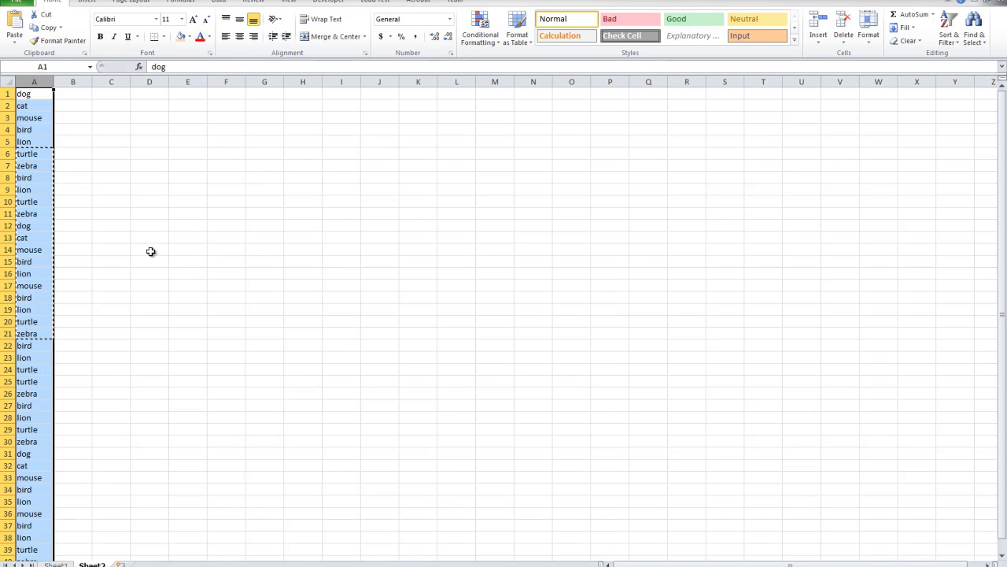
{"action": "scroll", "coordinate": [128, 302], "scroll_direction": "down", "scroll_amount": 4}
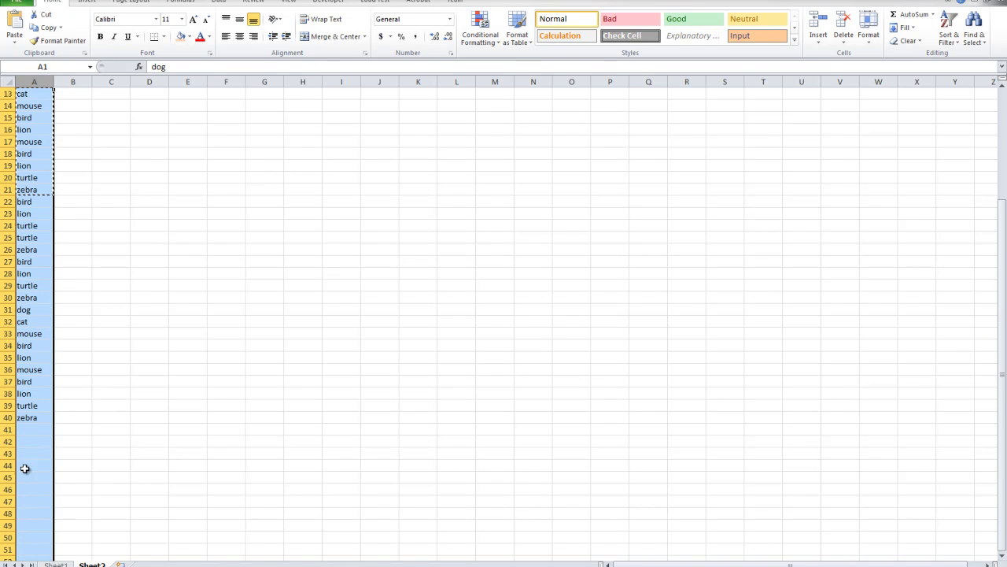
{"action": "left_click_drag", "start_coordinate": [29, 421], "coordinate": [32, 93]}
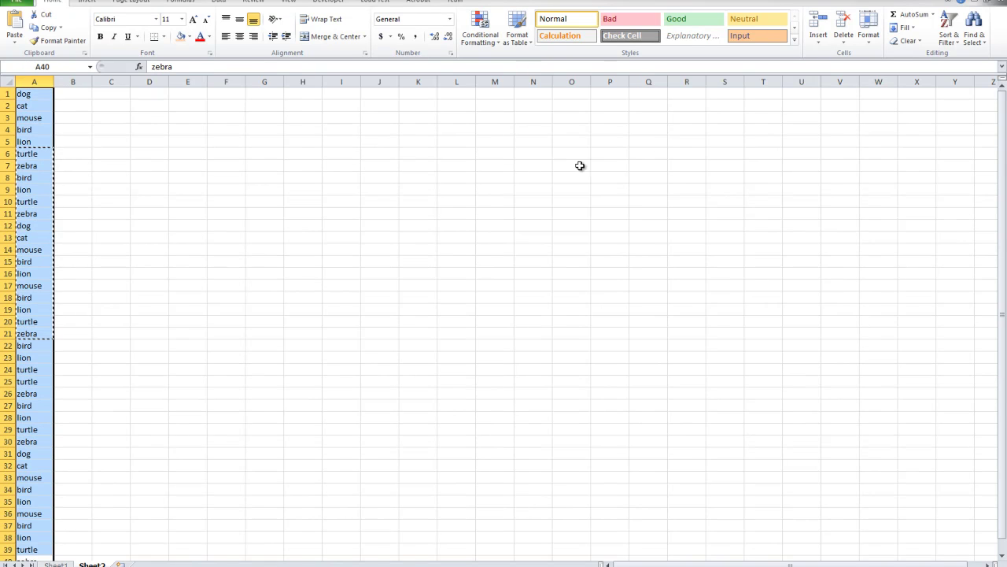
Apply a Text that Contains rule highlighting 'cat' cells in light red
{"action": "left_click", "coordinate": [480, 28]}
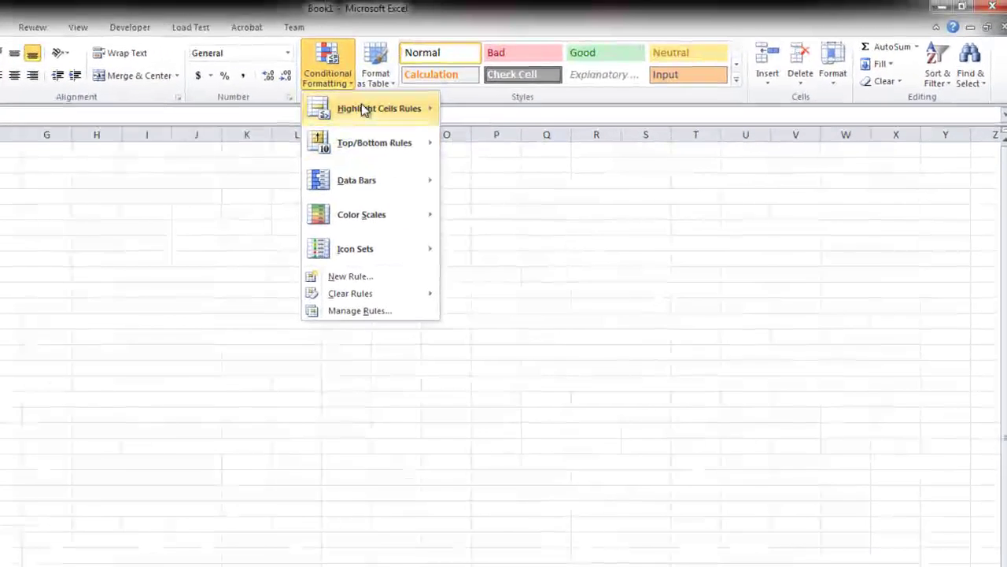
{"action": "mouse_move", "coordinate": [538, 61]}
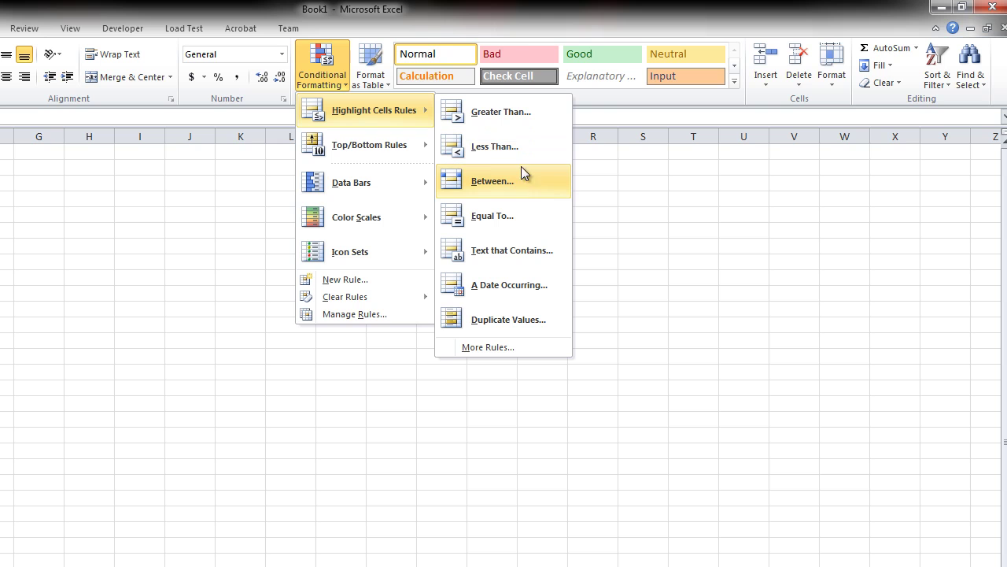
{"action": "left_click", "coordinate": [519, 254]}
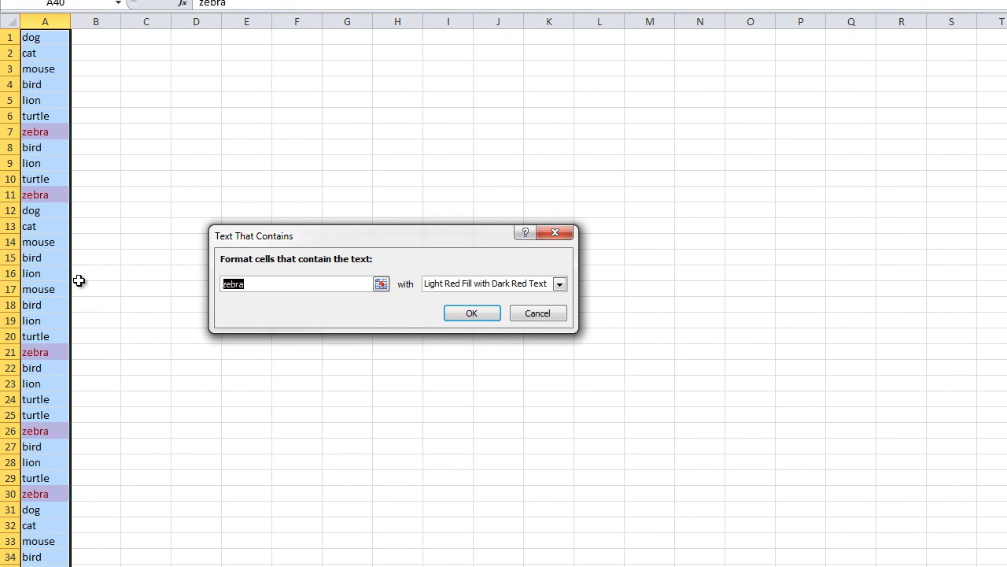
{"action": "type", "text": "dog"}
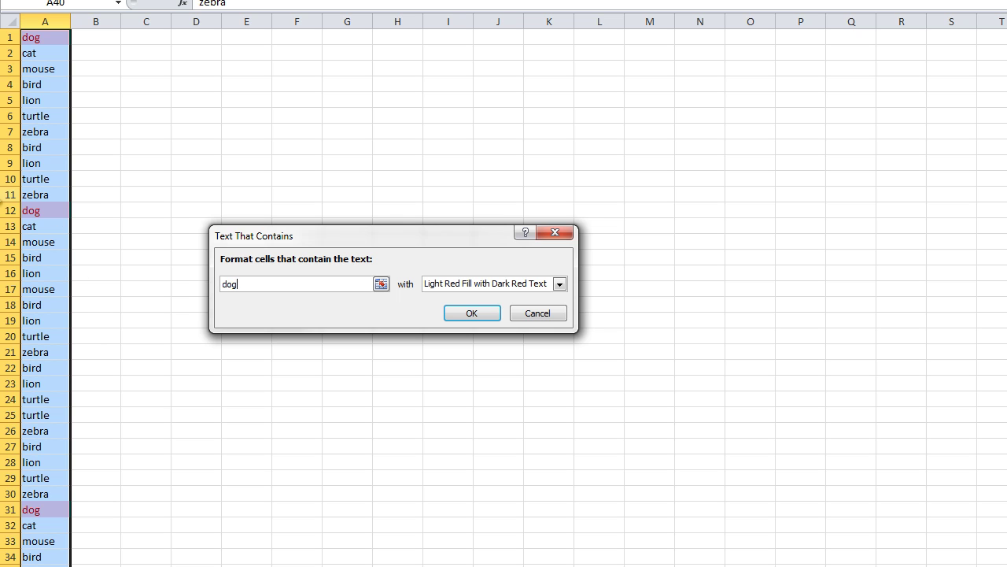
{"action": "left_click_drag", "start_coordinate": [261, 288], "coordinate": [154, 283]}
{"action": "type", "text": "mou"}
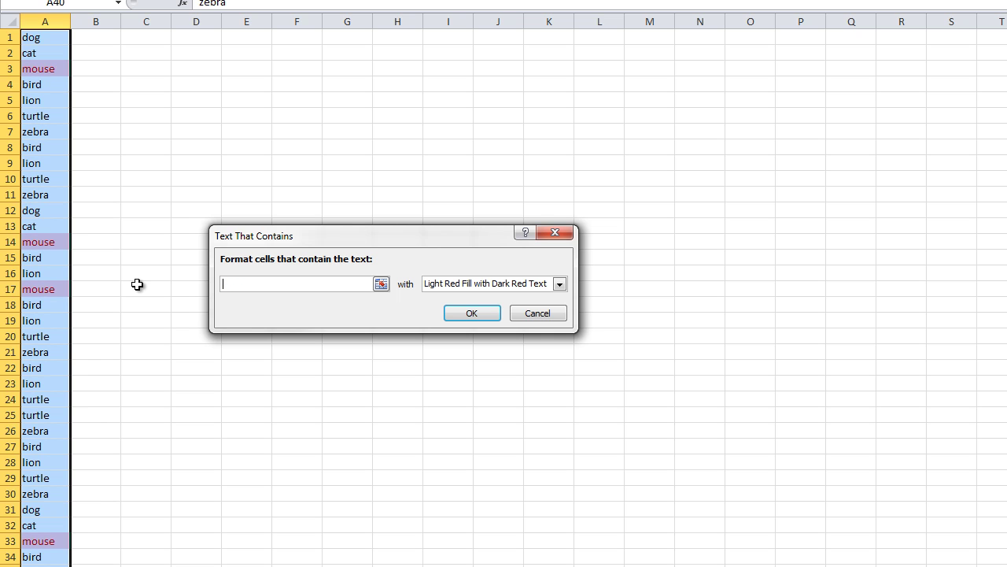
{"action": "type", "text": "cat"}
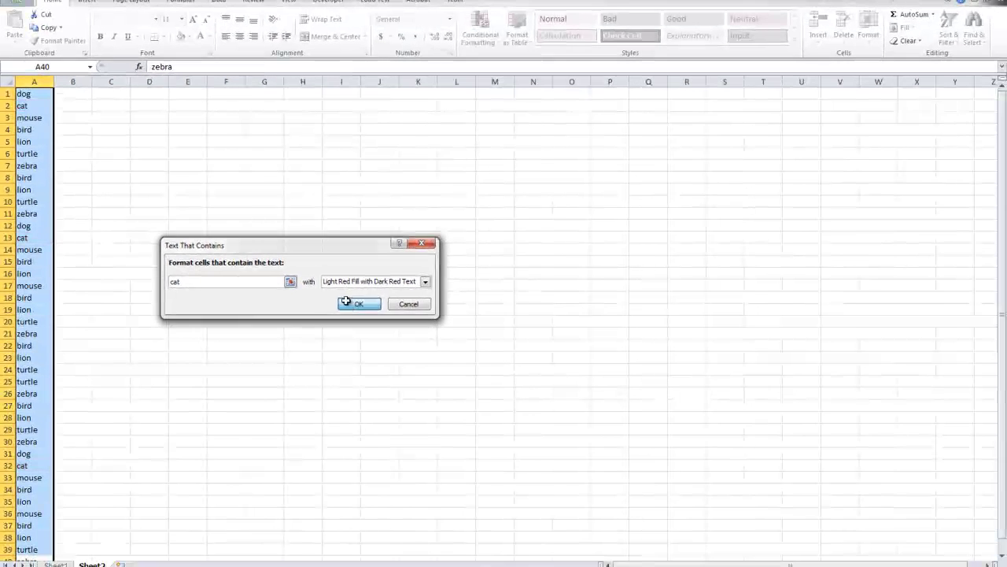
{"action": "left_click", "coordinate": [356, 303]}
Undo the cat highlighting so the animal list is plain again
{"action": "left_click", "coordinate": [48, 215]}
{"action": "scroll", "coordinate": [49, 227], "scroll_direction": "down", "scroll_amount": 5}
{"action": "scroll", "coordinate": [24, 317], "scroll_direction": "up", "scroll_amount": 5}
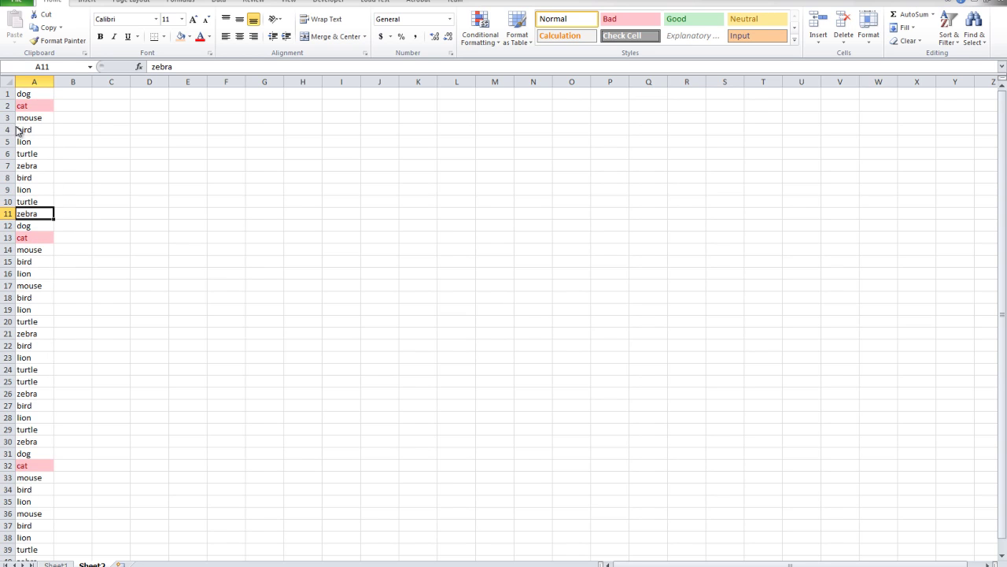
{"action": "key", "text": "ctrl+a"}
{"action": "key", "text": "ctrl+c"}
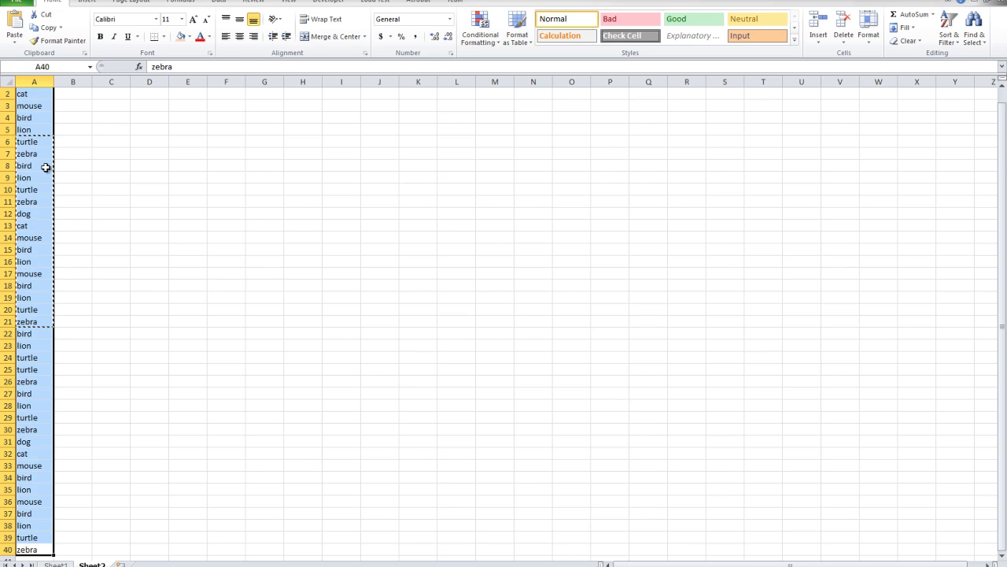
Highlight every zebra cell in A1:A40 with light red fill and dark red text, then reselect the list
{"action": "left_click", "coordinate": [488, 41]}
{"action": "mouse_move", "coordinate": [512, 61]}
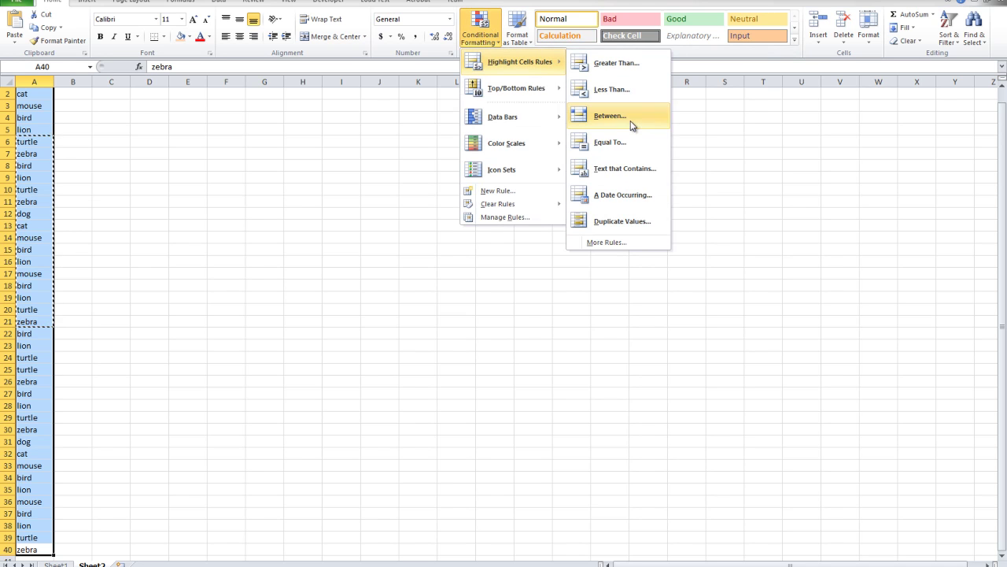
{"action": "left_click", "coordinate": [630, 169]}
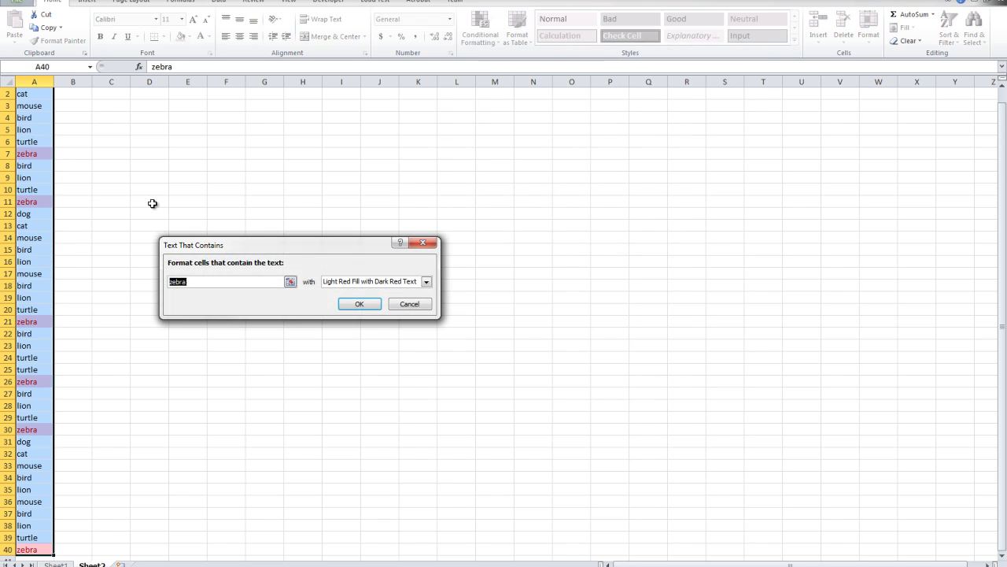
{"action": "left_click", "coordinate": [376, 306]}
{"action": "left_click", "coordinate": [68, 141]}
{"action": "scroll", "coordinate": [47, 129], "scroll_direction": "down", "scroll_amount": 6}
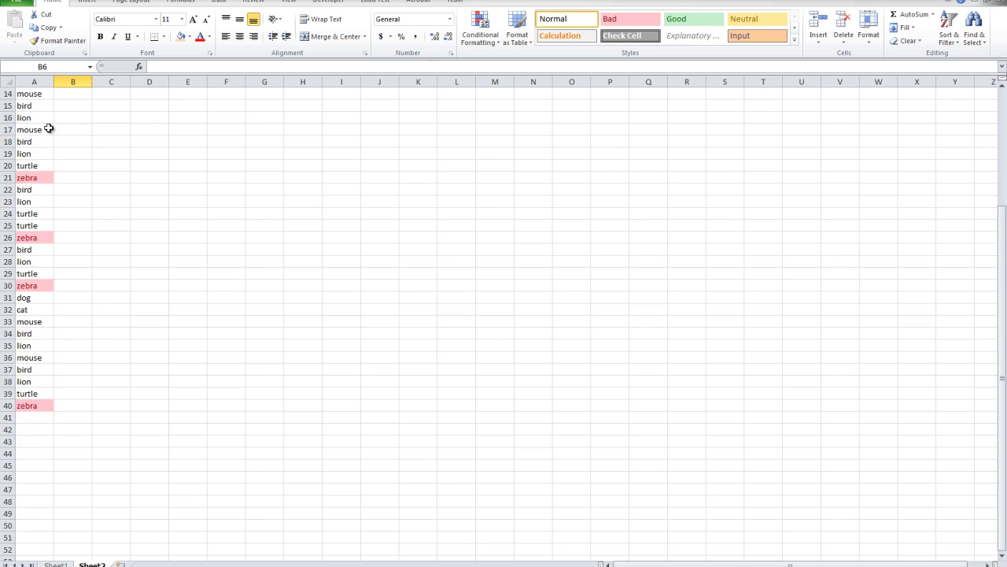
{"action": "scroll", "coordinate": [37, 286], "scroll_direction": "up", "scroll_amount": 6}
{"action": "scroll", "coordinate": [36, 290], "scroll_direction": "down", "scroll_amount": 3}
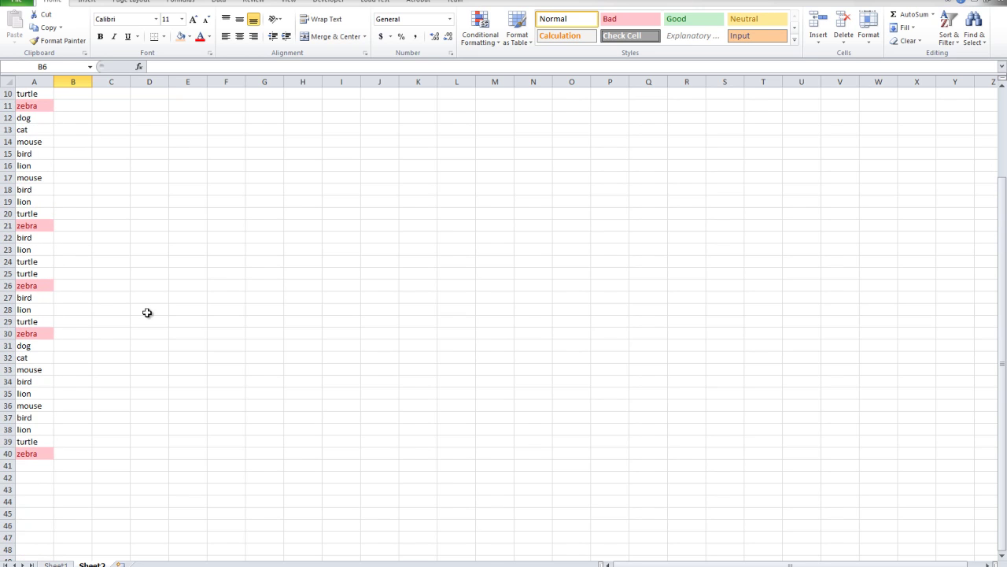
{"action": "scroll", "coordinate": [41, 368], "scroll_direction": "up", "scroll_amount": 3}
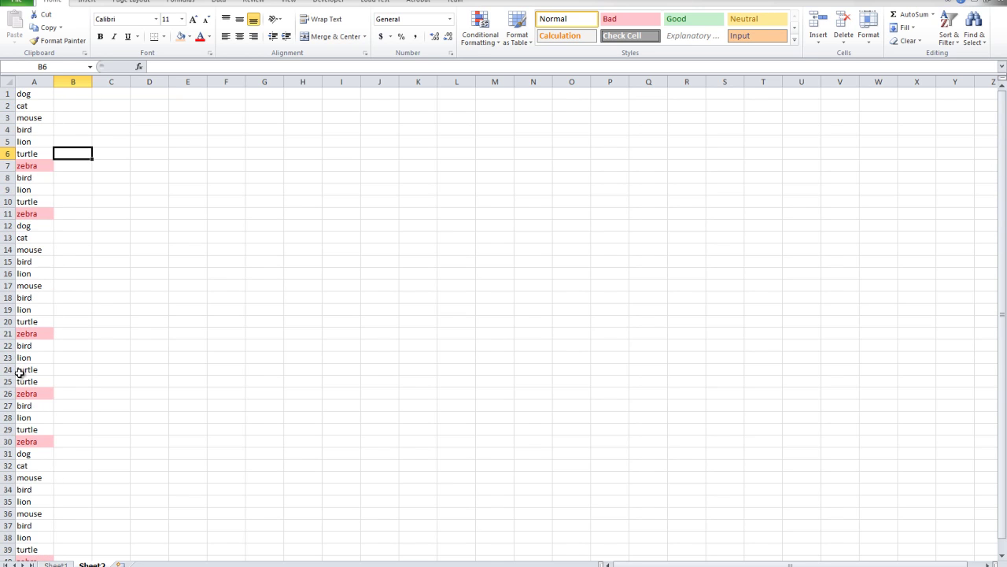
{"action": "scroll", "coordinate": [101, 321], "scroll_direction": "down", "scroll_amount": 4}
{"action": "left_click_drag", "start_coordinate": [32, 418], "coordinate": [31, 55]}
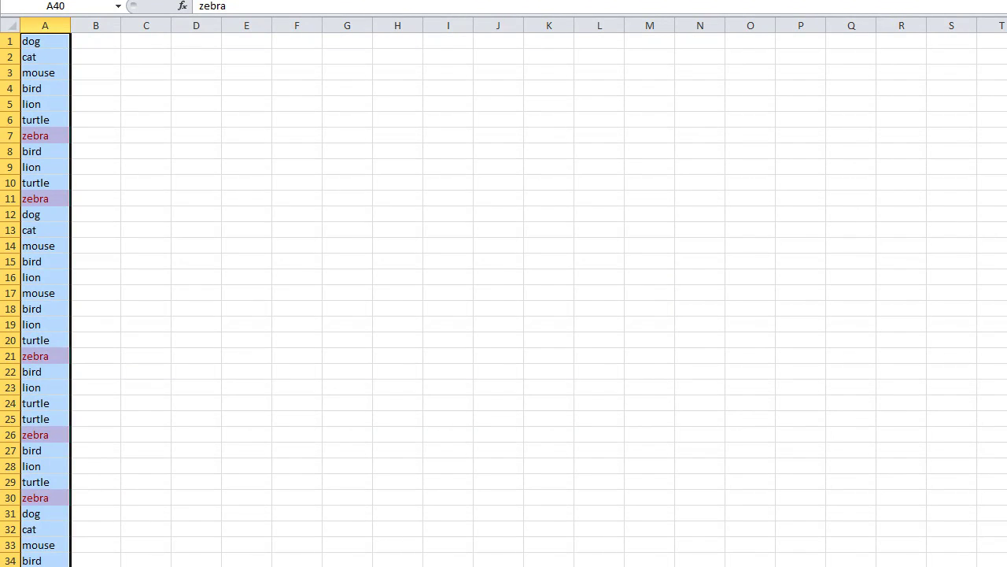
Sort column A on cell colour with the pink swatch on top
{"action": "key", "text": "alt+a"}
{"action": "key", "text": "s"}
{"action": "key", "text": "s"}
{"action": "left_click", "coordinate": [327, 255]}
{"action": "left_click", "coordinate": [356, 276]}
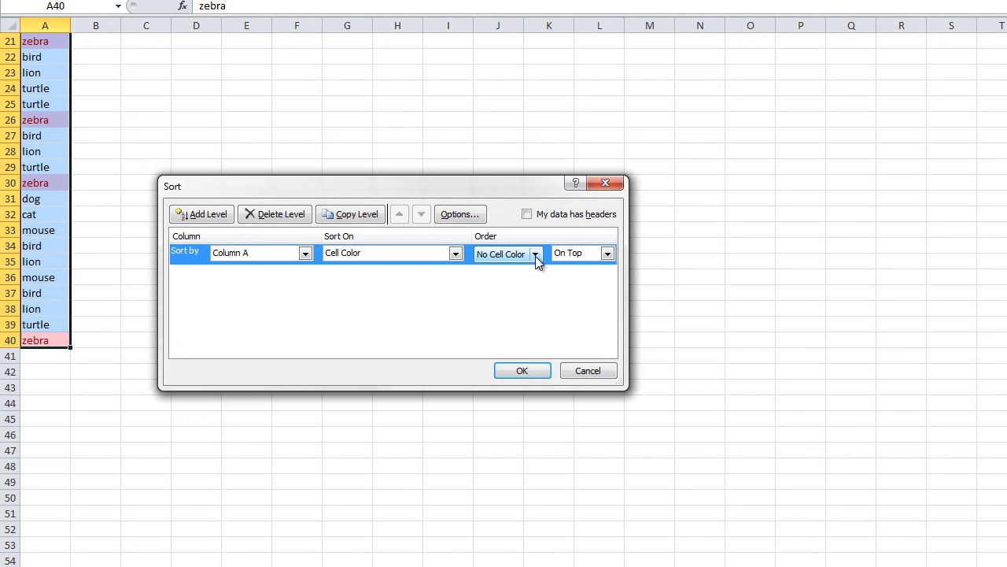
{"action": "left_click", "coordinate": [535, 254]}
{"action": "left_click", "coordinate": [485, 296]}
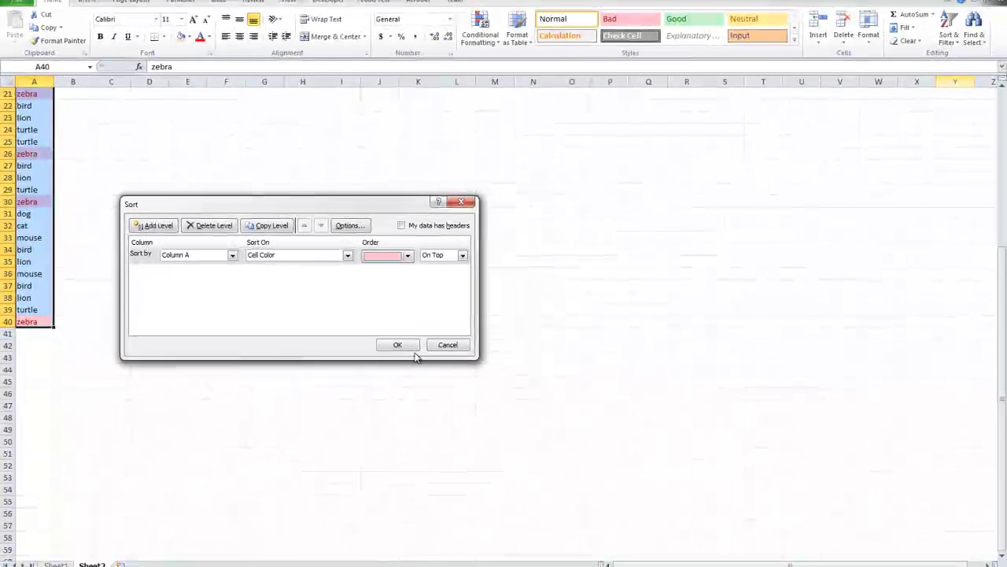
{"action": "left_click", "coordinate": [397, 347]}
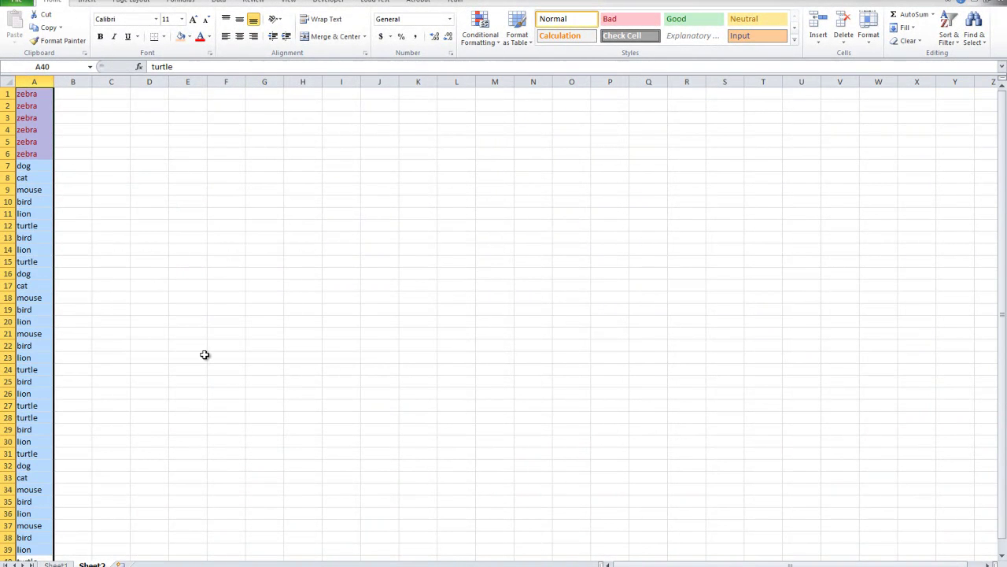
Select the six zebra cells A1:A6 now at the top of the list
{"action": "left_click", "coordinate": [118, 152]}
{"action": "left_click_drag", "start_coordinate": [28, 154], "coordinate": [24, 93]}
{"action": "scroll", "coordinate": [37, 259], "scroll_direction": "down", "scroll_amount": 4}
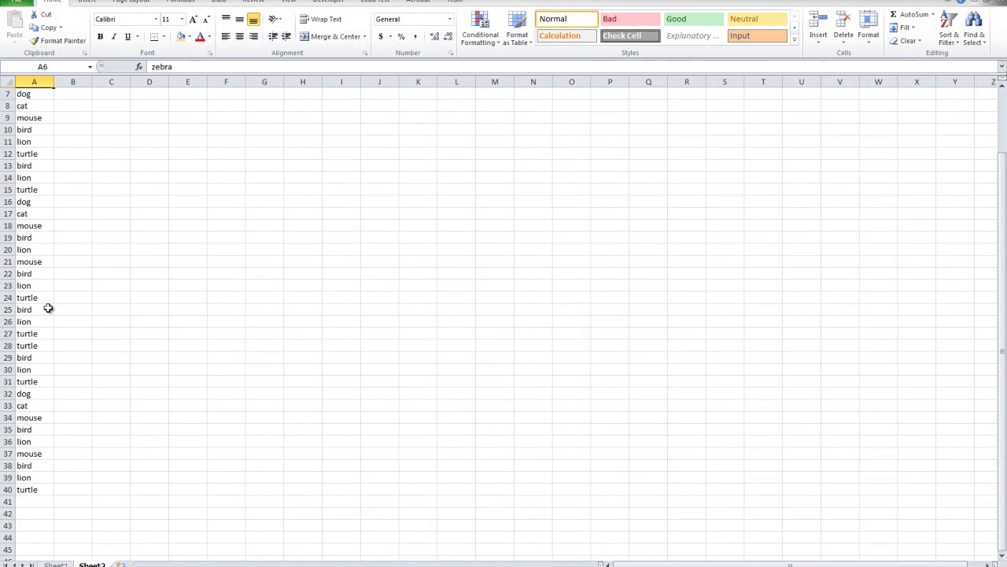
{"action": "scroll", "coordinate": [29, 363], "scroll_direction": "up", "scroll_amount": 3}
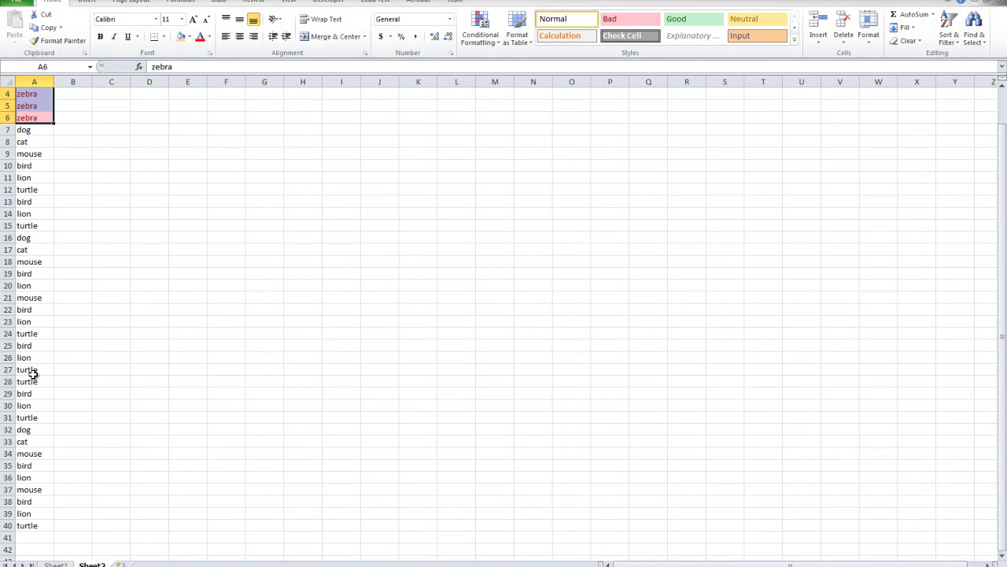
{"action": "scroll", "coordinate": [48, 432], "scroll_direction": "up", "scroll_amount": 1}
{"action": "scroll", "coordinate": [46, 433], "scroll_direction": "down", "scroll_amount": 2}
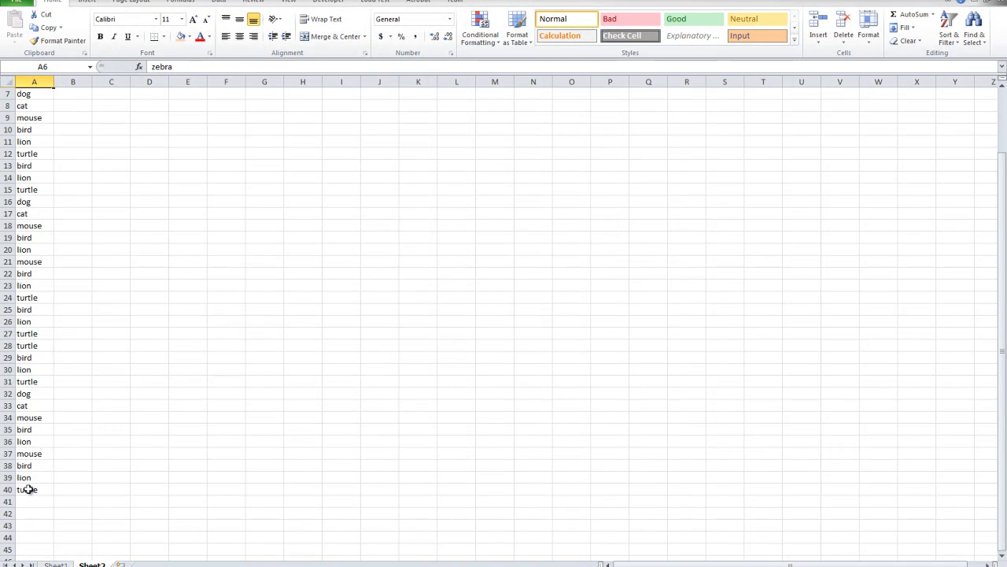
{"action": "scroll", "coordinate": [79, 463], "scroll_direction": "up", "scroll_amount": 2}
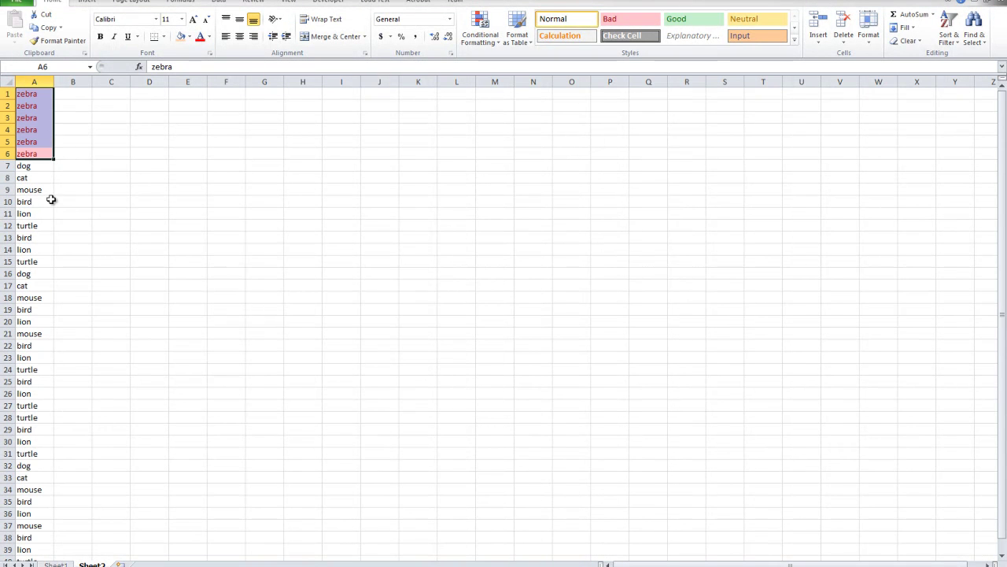
{"action": "scroll", "coordinate": [51, 200], "scroll_direction": "down", "scroll_amount": 1}
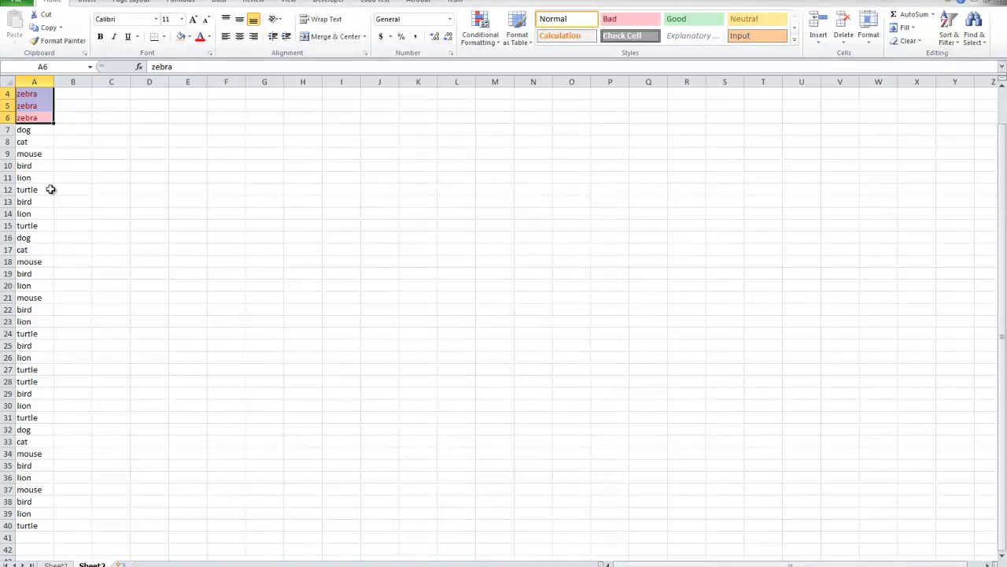
Delete the animal list column A from Sheet2
{"action": "left_click", "coordinate": [41, 79]}
{"action": "right_click", "coordinate": [47, 80]}
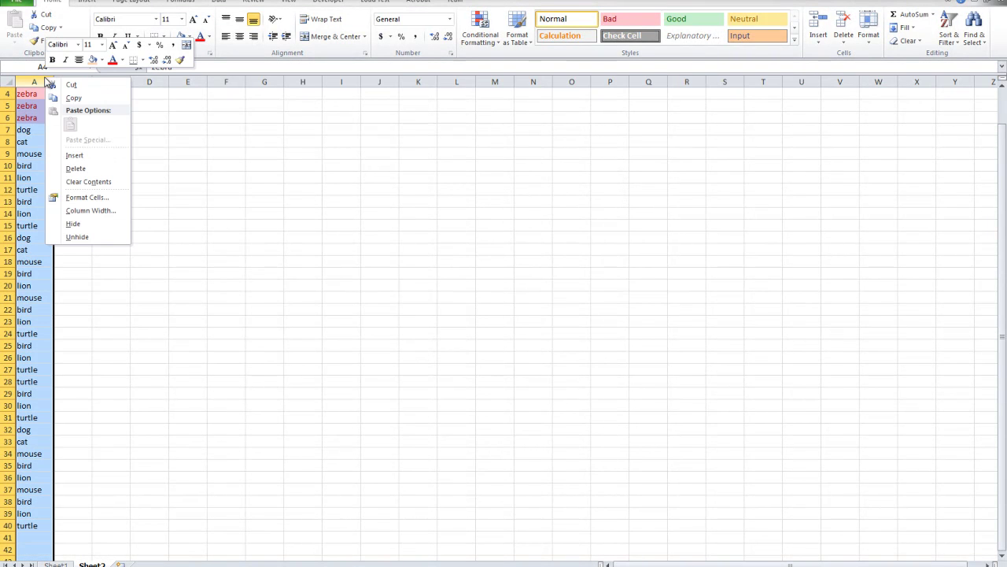
{"action": "left_click", "coordinate": [93, 173]}
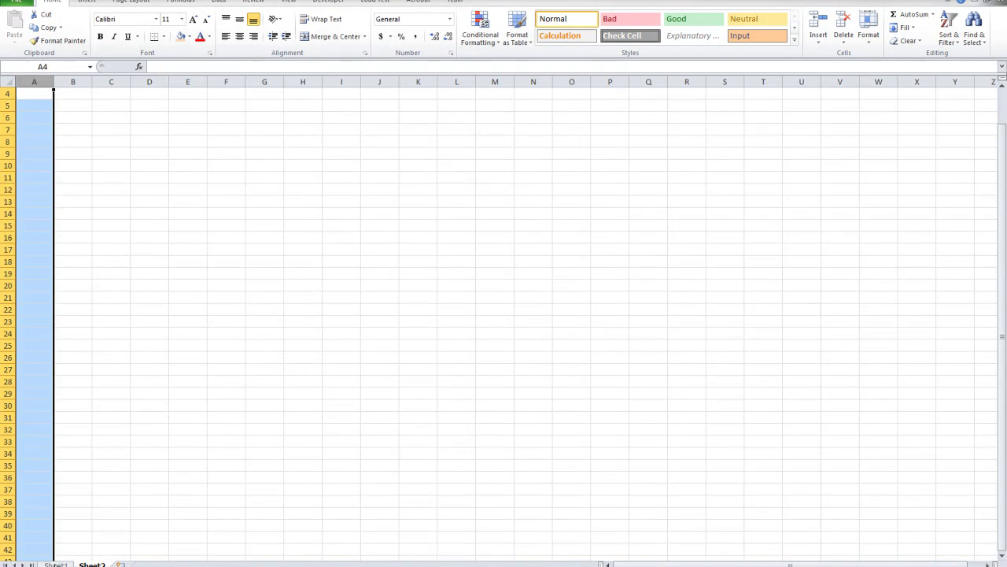
Bold the '7) Basic Math' heading in row 16 on Sheet1, then return to Sheet2
{"action": "left_click", "coordinate": [56, 563]}
{"action": "left_click", "coordinate": [8, 295]}
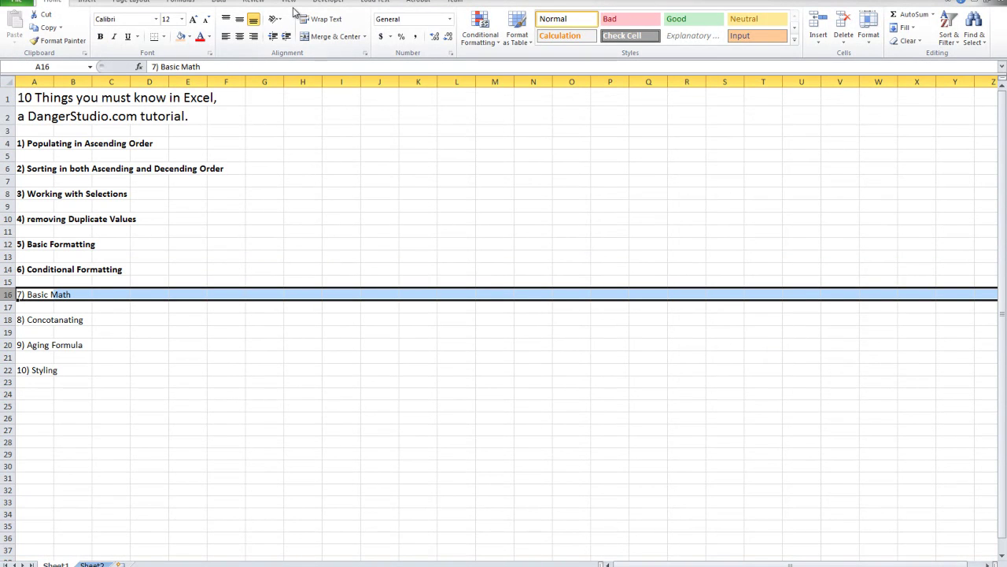
{"action": "left_click", "coordinate": [100, 36]}
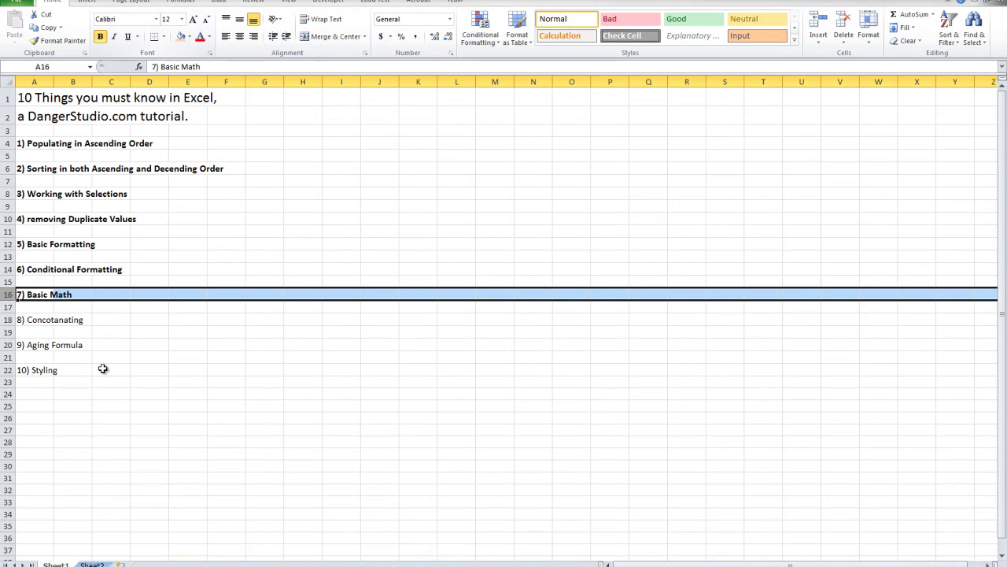
{"action": "left_click", "coordinate": [111, 294]}
{"action": "left_click_drag", "start_coordinate": [48, 294], "coordinate": [78, 294]}
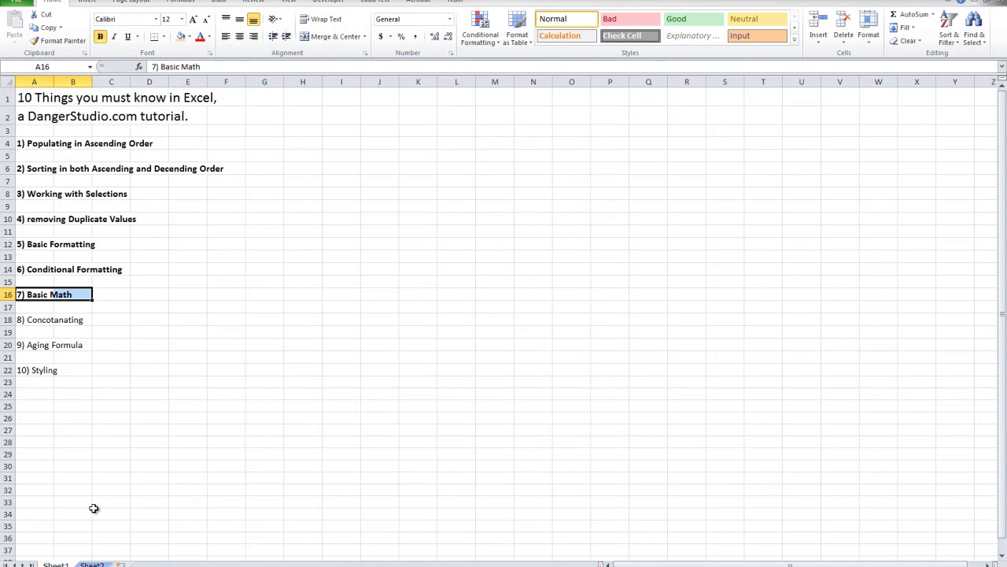
{"action": "left_click", "coordinate": [92, 564]}
{"action": "left_click", "coordinate": [84, 199]}
Enter 10 in A4 and 2 in A5
{"action": "scroll", "coordinate": [34, 96], "scroll_direction": "down", "scroll_amount": 1}
{"action": "left_click", "coordinate": [34, 96]}
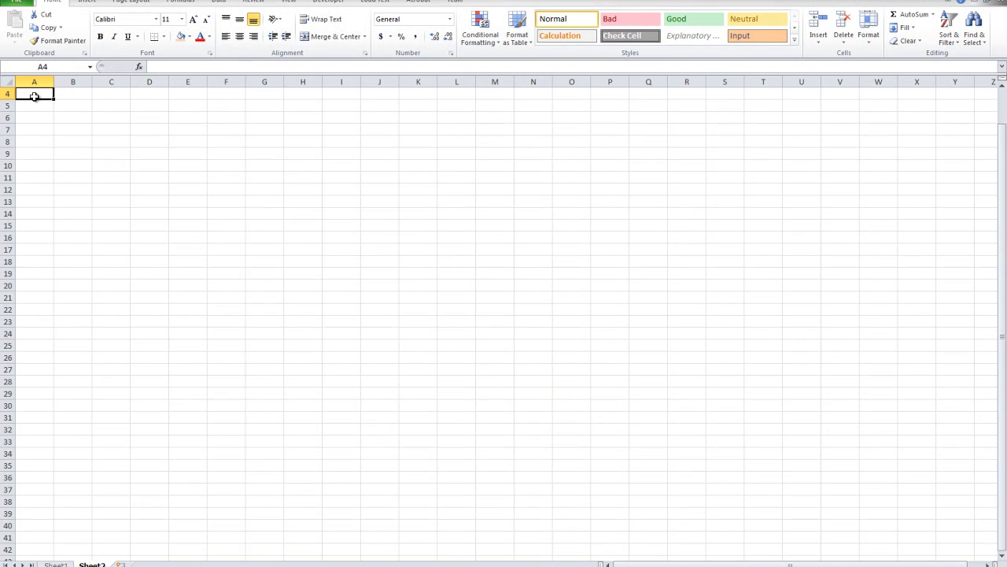
{"action": "type", "text": "10"}
{"action": "key", "text": "Return"}
{"action": "type", "text": "2"}
{"action": "key", "text": "Return"}
{"action": "left_click", "coordinate": [45, 93]}
{"action": "left_click", "coordinate": [48, 106]}
Enter =A4/A5 in A6 to get 5, then pick A7 for the total
{"action": "left_click", "coordinate": [50, 117]}
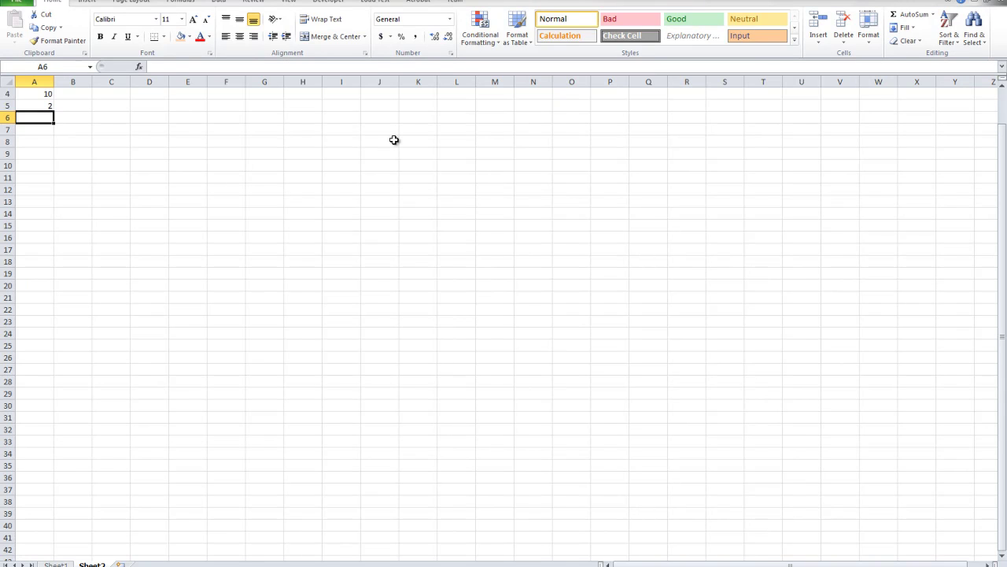
{"action": "type", "text": "="}
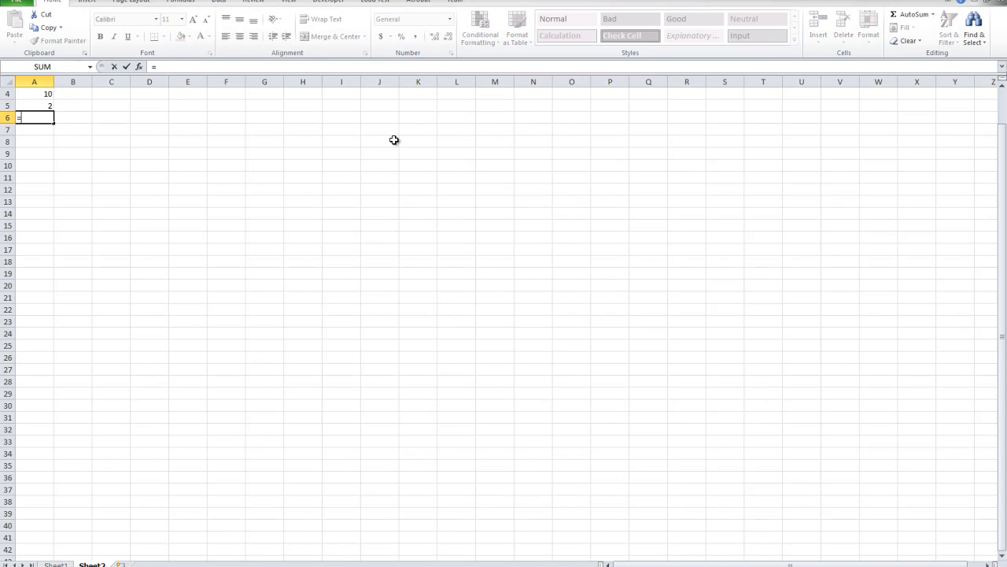
{"action": "type", "text": "A4/"}
{"action": "type", "text": "A5"}
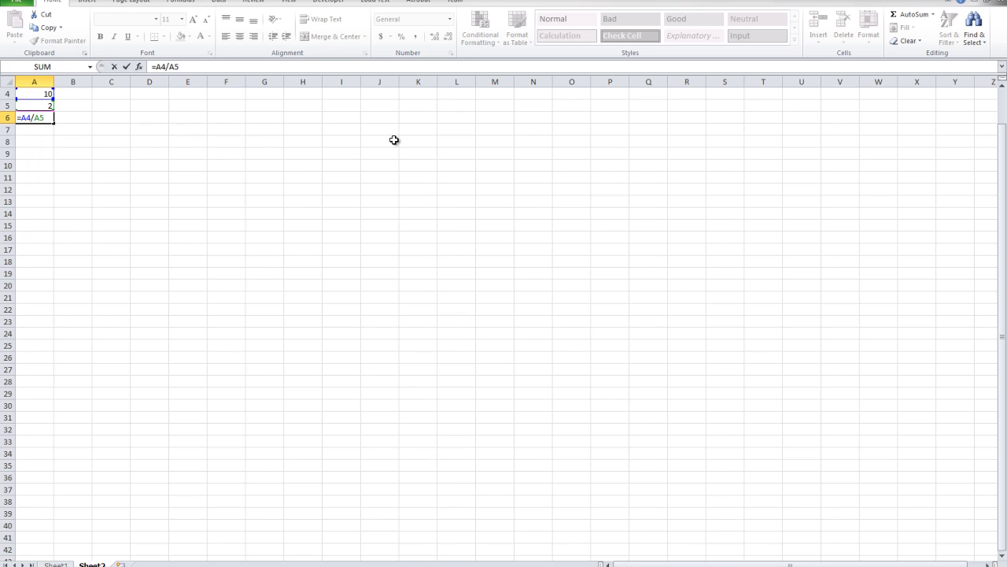
{"action": "key", "text": "Return"}
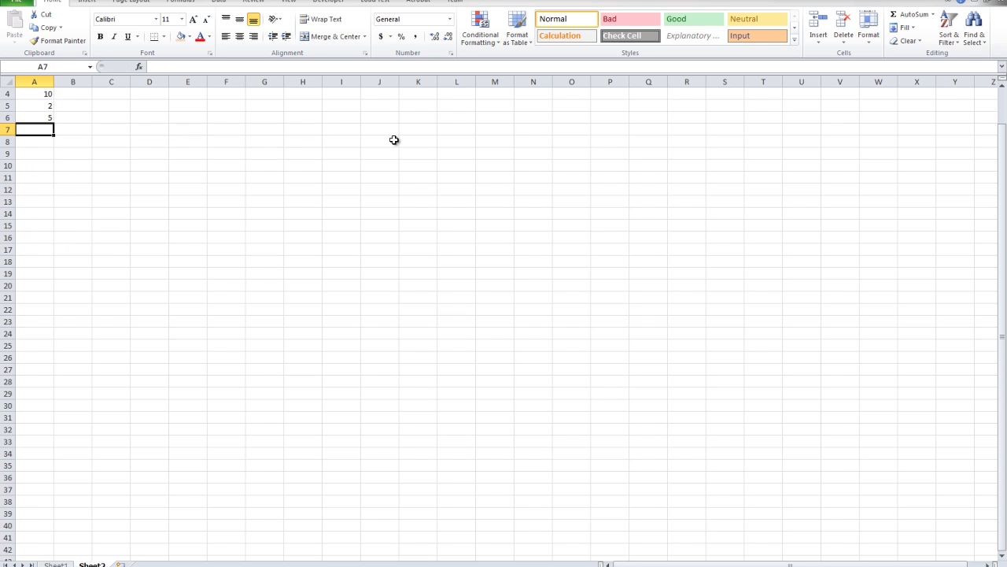
{"action": "left_click", "coordinate": [45, 117]}
{"action": "left_click", "coordinate": [47, 96]}
{"action": "left_click_drag", "start_coordinate": [46, 115], "coordinate": [40, 146]}
{"action": "left_click", "coordinate": [55, 180]}
{"action": "left_click", "coordinate": [40, 153]}
{"action": "left_click", "coordinate": [40, 152]}
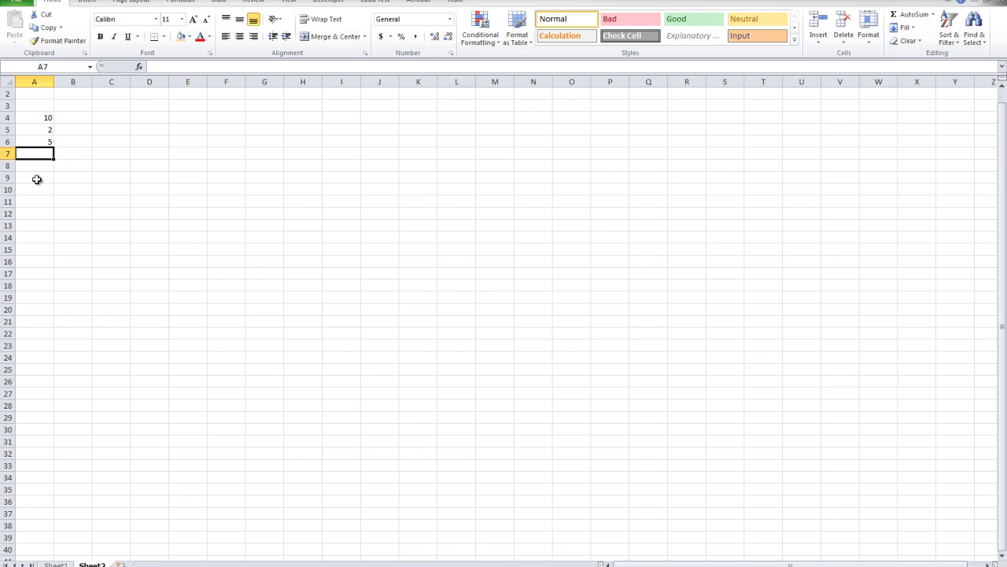
Enter =SUM(A4:A6) in A7, giving 17
{"action": "type", "text": "=sum"}
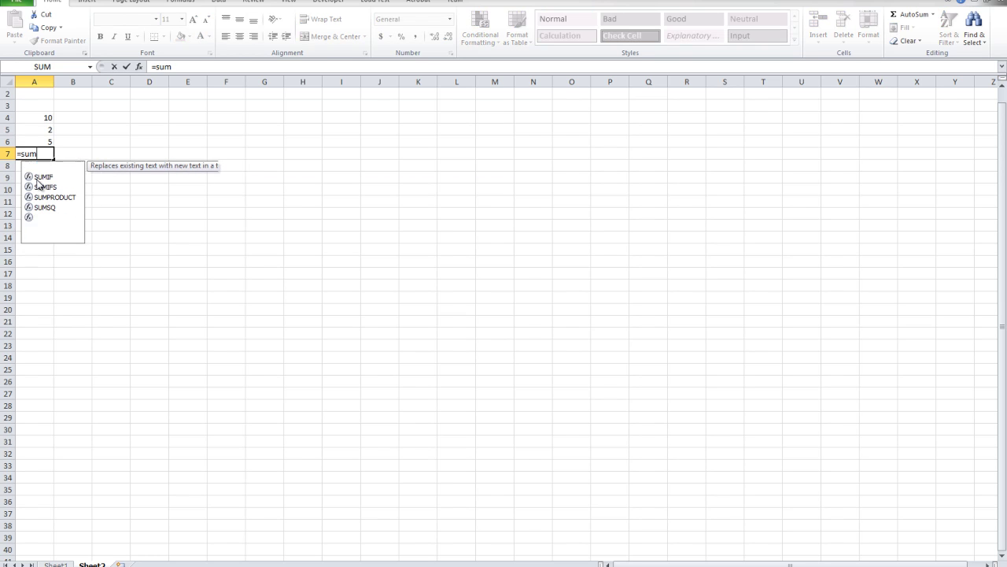
{"action": "left_click_drag", "start_coordinate": [35, 152], "coordinate": [42, 121]}
{"action": "left_click", "coordinate": [40, 165]}
{"action": "double_click", "coordinate": [41, 153]}
{"action": "key", "text": "BackSpace"}
{"action": "key", "text": "BackSpace"}
{"action": "key", "text": "BackSpace"}
{"action": "key", "text": "BackSpace"}
{"action": "type", "text": "=SUM"}
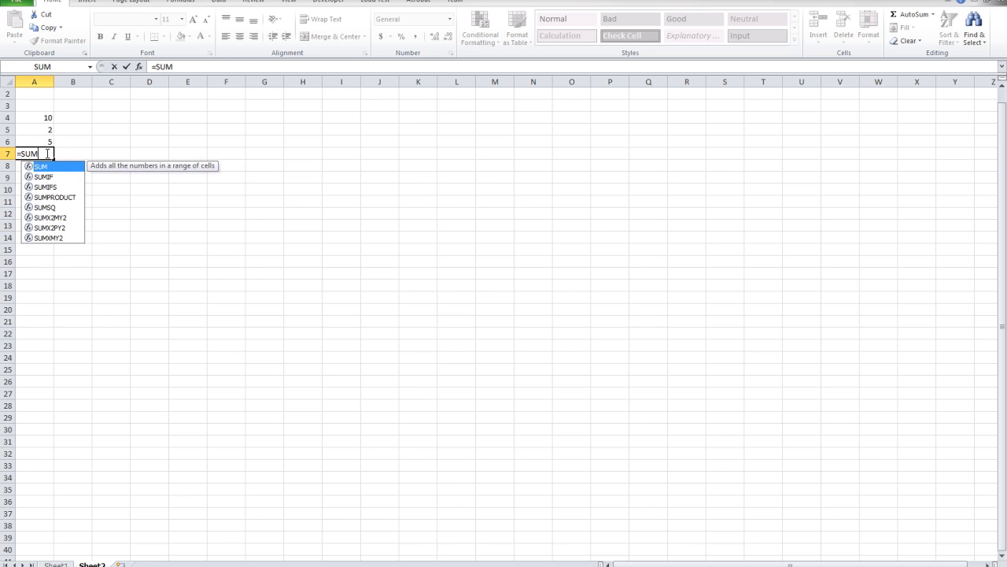
{"action": "double_click", "coordinate": [47, 169]}
{"action": "left_click_drag", "start_coordinate": [43, 117], "coordinate": [47, 142]}
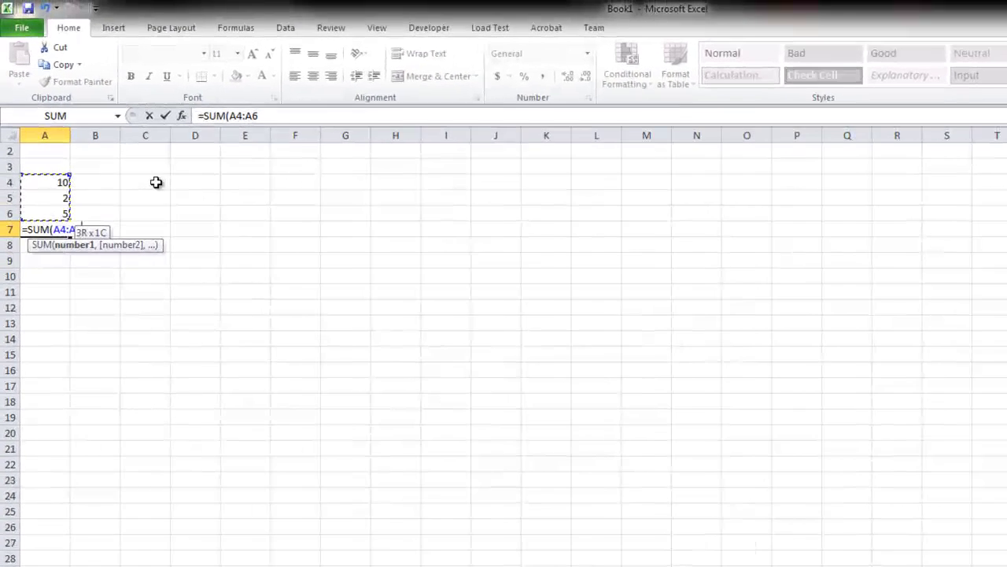
{"action": "key", "text": "Return"}
{"action": "left_click", "coordinate": [56, 231]}
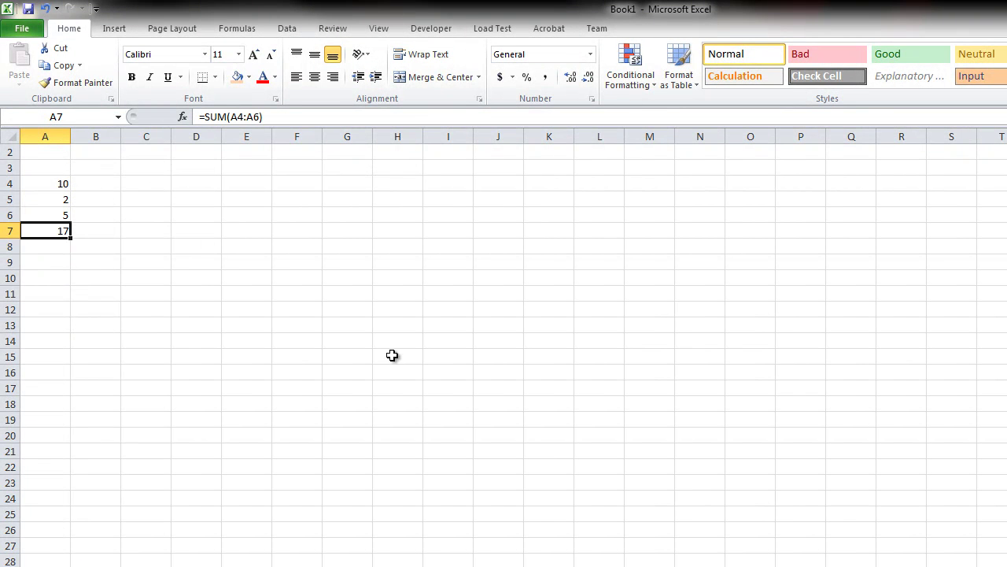
Clear the numbers and formulas from A4:A7
{"action": "left_click_drag", "start_coordinate": [69, 233], "coordinate": [47, 188]}
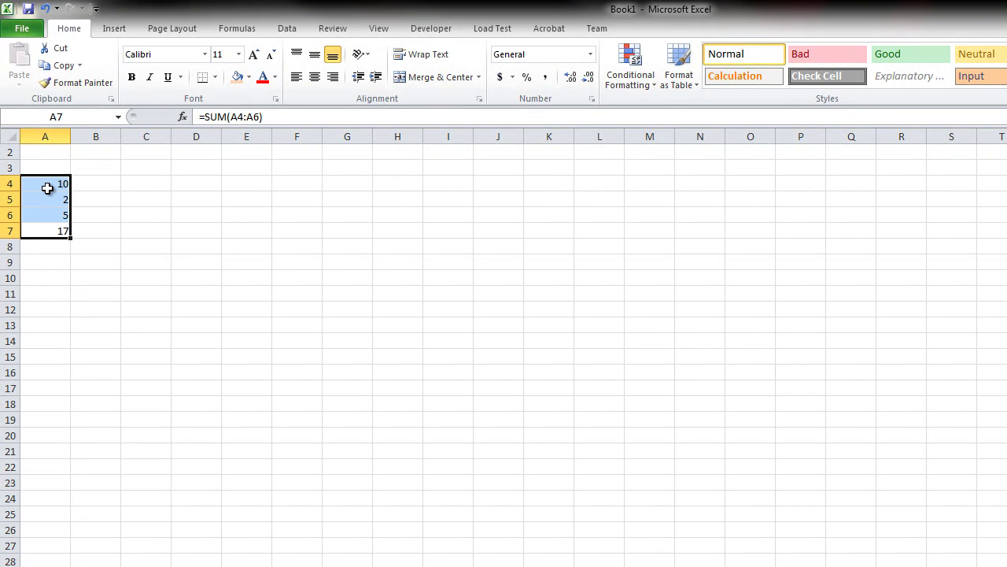
{"action": "key", "text": "Delete"}
{"action": "left_click", "coordinate": [159, 242]}
Type =m in A4 to browse the M functions, then cancel the entry
{"action": "left_click", "coordinate": [32, 179]}
{"action": "type", "text": "="}
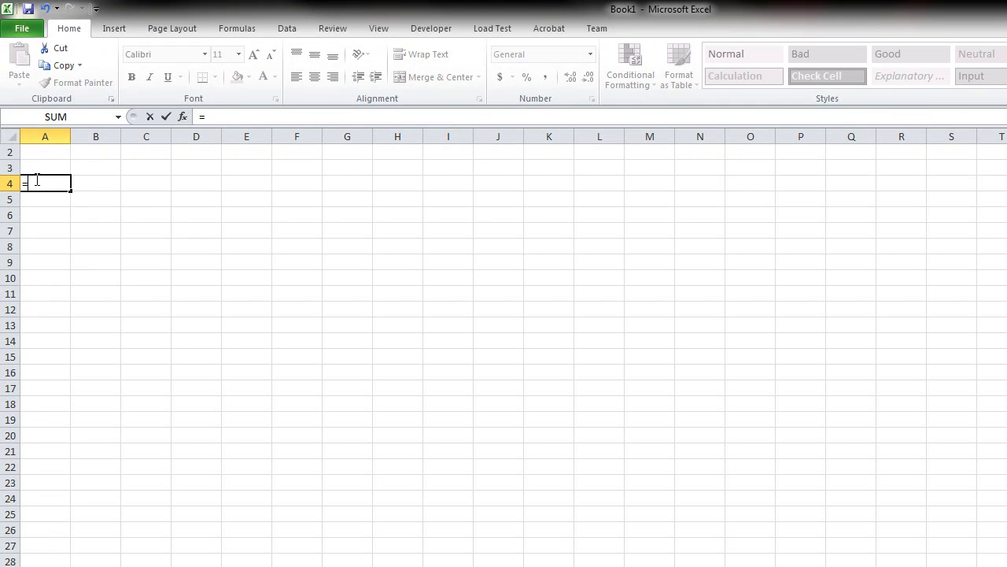
{"action": "type", "text": "m"}
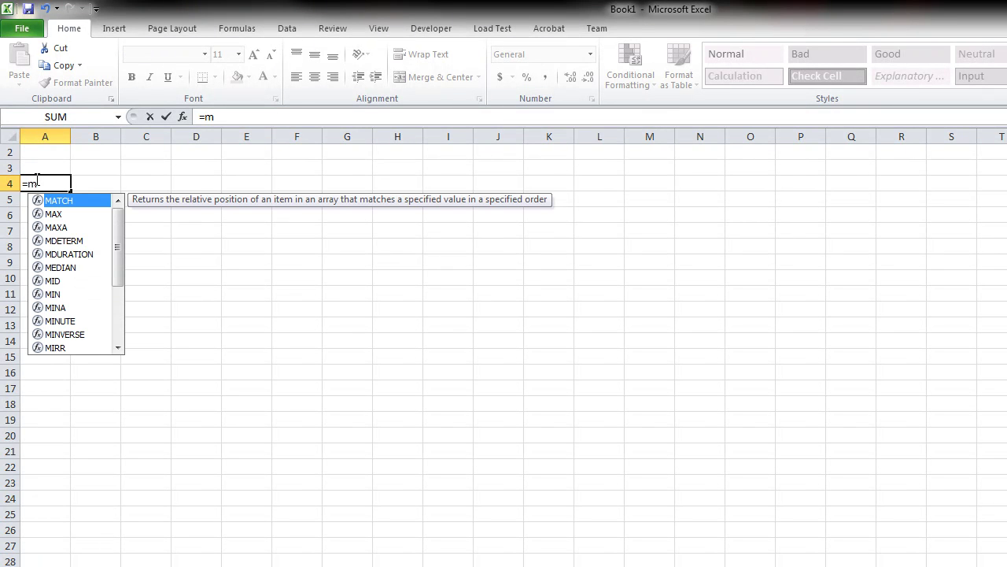
{"action": "key", "text": "Down"}
{"action": "key", "text": "Down"}
{"action": "key", "text": "Down"}
{"action": "key", "text": "Down"}
{"action": "key", "text": "Down"}
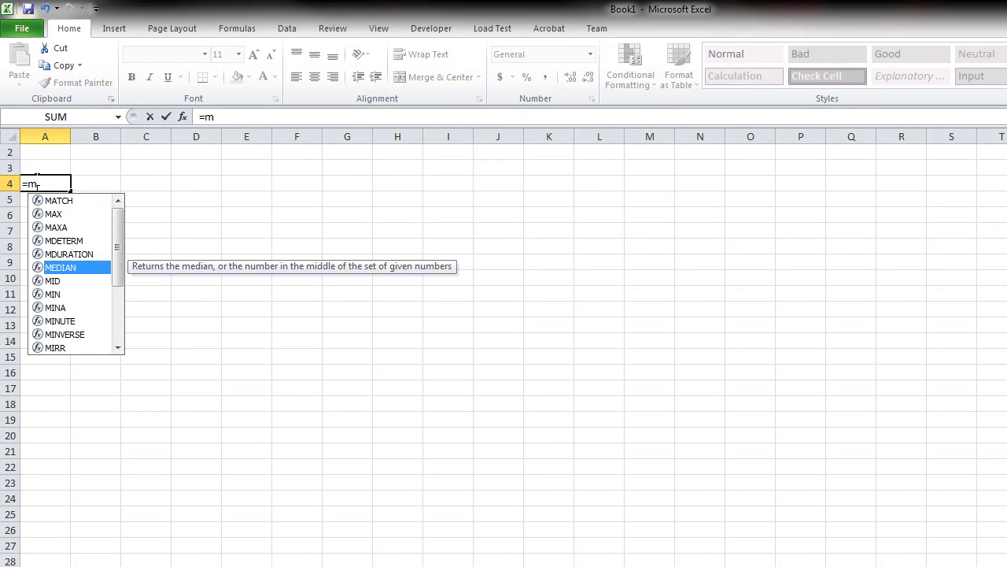
{"action": "key", "text": "Escape"}
{"action": "key", "text": "Escape"}
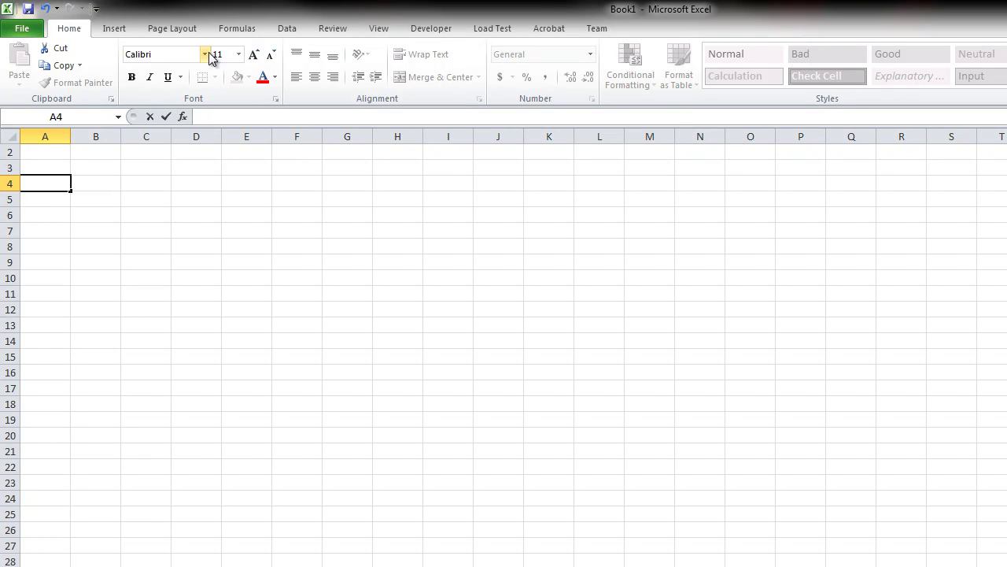
{"action": "left_click_drag", "start_coordinate": [45, 168], "coordinate": [43, 154]}
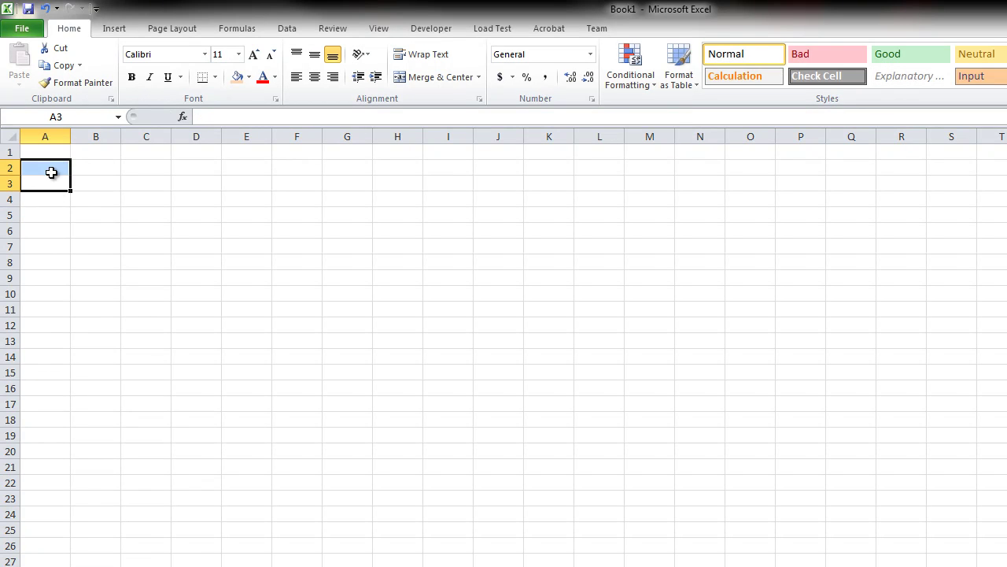
{"action": "left_click", "coordinate": [48, 150]}
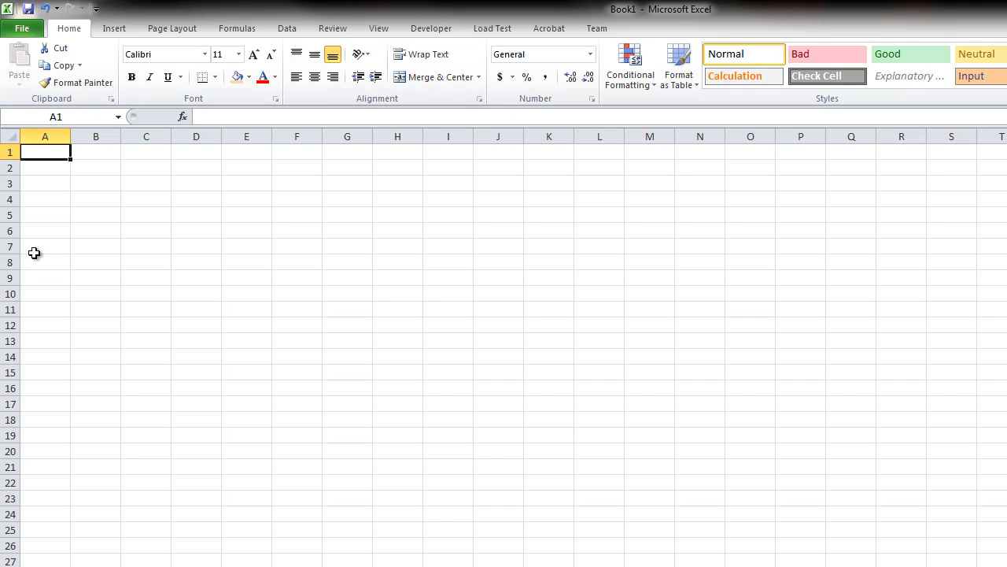
Browse the Financial, Logical and Math & Trig function lists on the Formulas tab
{"action": "left_click", "coordinate": [222, 31]}
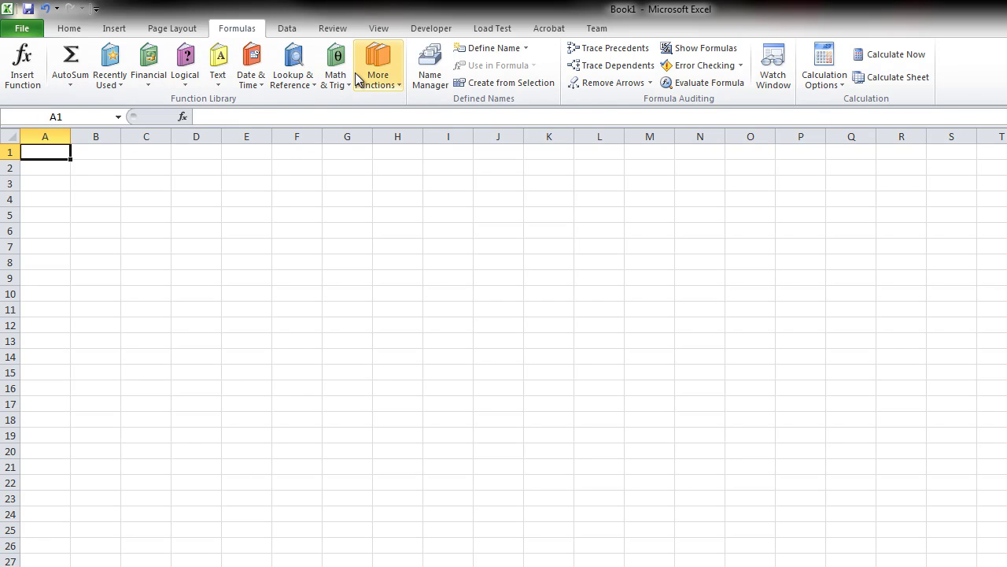
{"action": "left_click", "coordinate": [149, 77]}
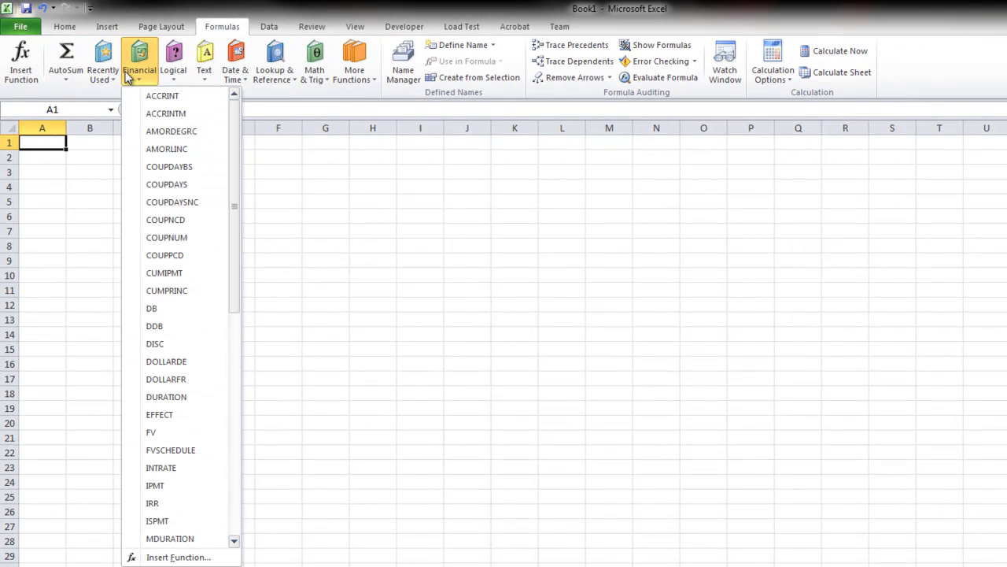
{"action": "left_click", "coordinate": [161, 78]}
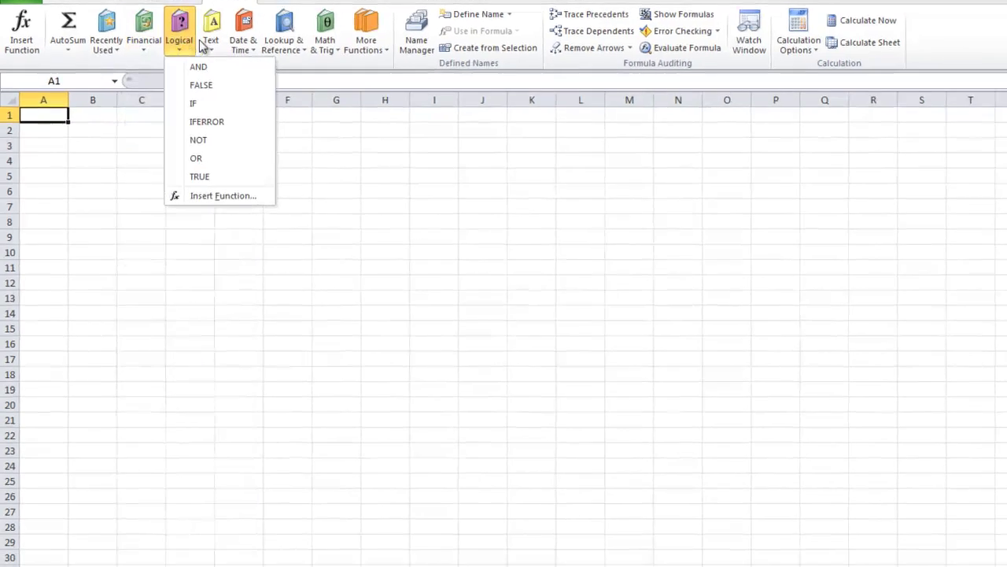
{"action": "mouse_move", "coordinate": [334, 18]}
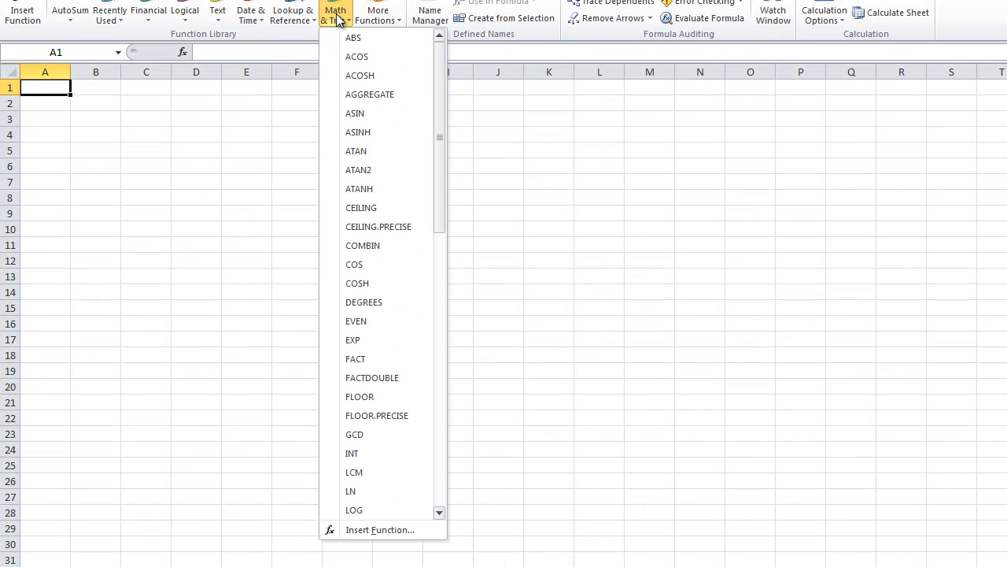
{"action": "scroll", "coordinate": [360, 476], "scroll_direction": "down", "scroll_amount": 12}
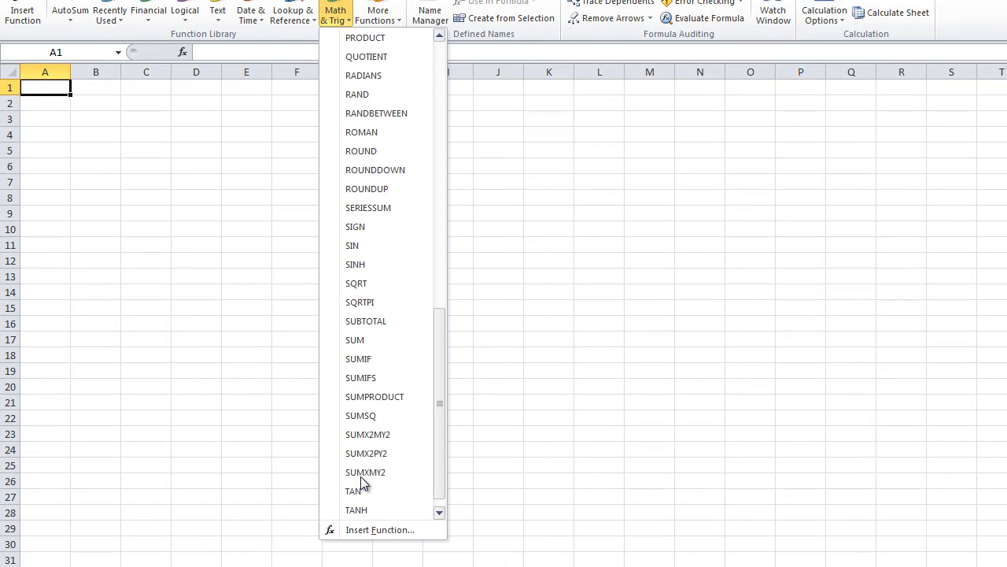
{"action": "scroll", "coordinate": [364, 339], "scroll_direction": "up", "scroll_amount": 2}
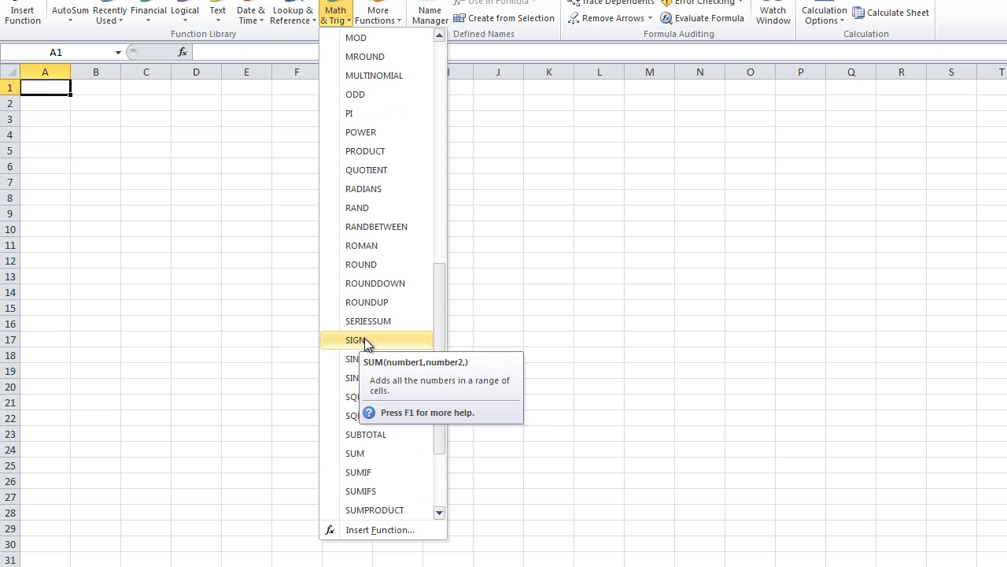
{"action": "scroll", "coordinate": [362, 386], "scroll_direction": "up", "scroll_amount": 3}
{"action": "scroll", "coordinate": [372, 260], "scroll_direction": "up", "scroll_amount": 2}
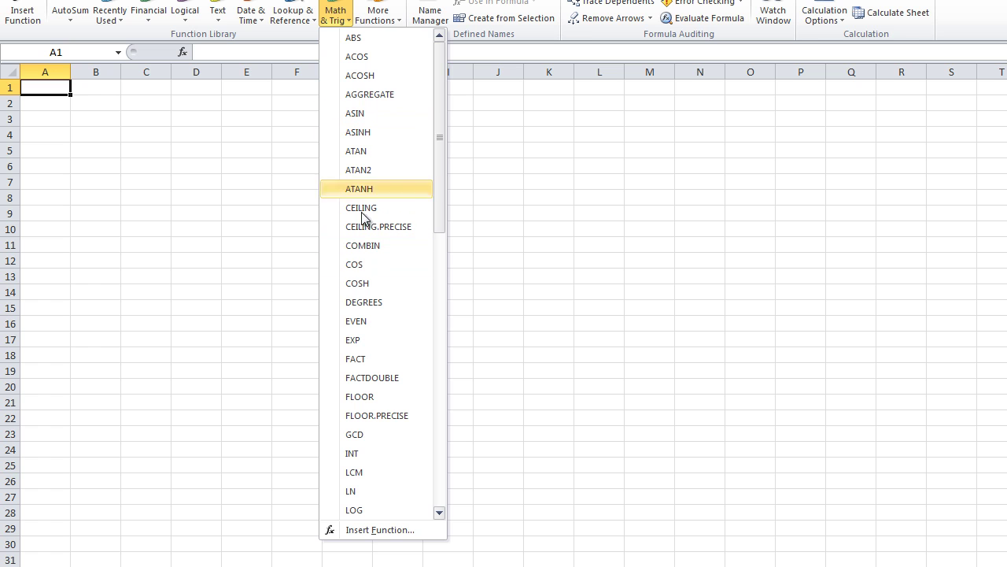
{"action": "scroll", "coordinate": [362, 355], "scroll_direction": "down", "scroll_amount": 10}
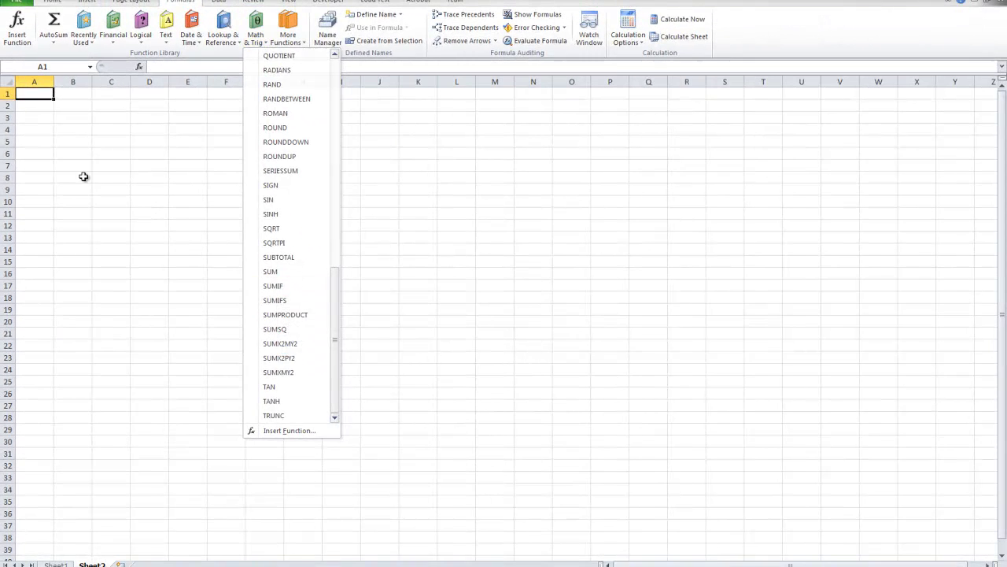
{"action": "left_click", "coordinate": [71, 155]}
Start an entry with = in A1 on Sheet2, then cancel it
{"action": "left_click", "coordinate": [31, 94]}
{"action": "type", "text": "="}
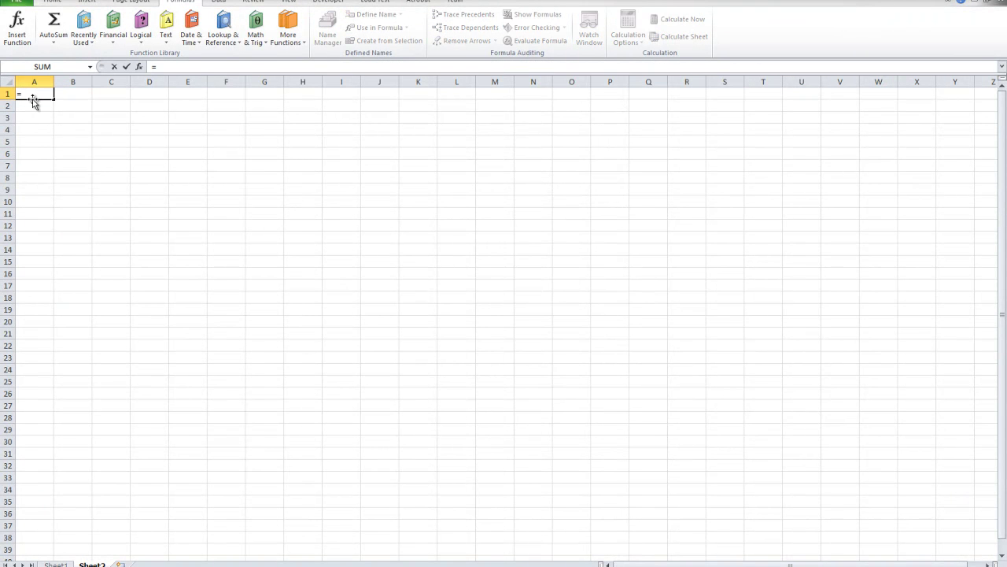
{"action": "key", "text": "Escape"}
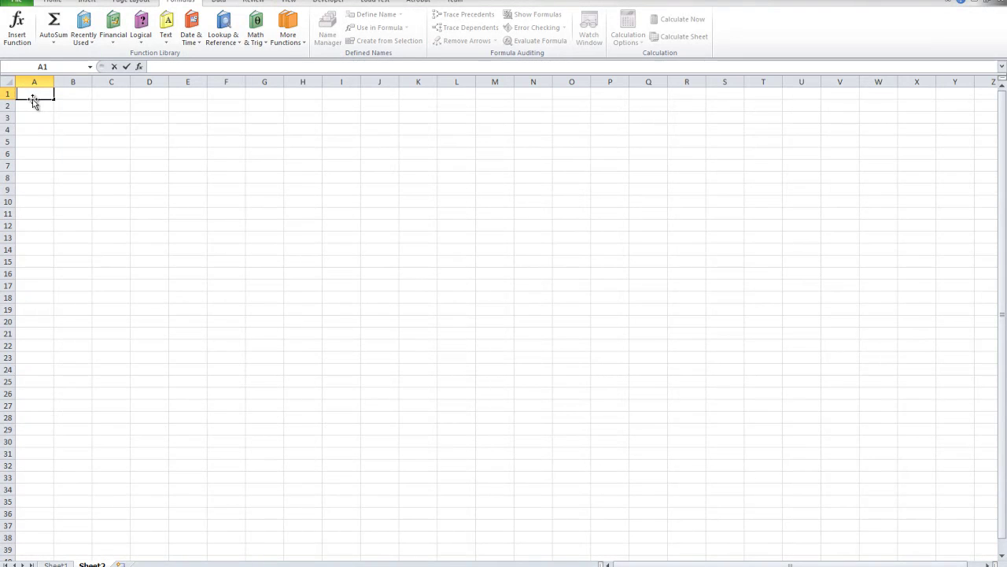
{"action": "left_click", "coordinate": [49, 122]}
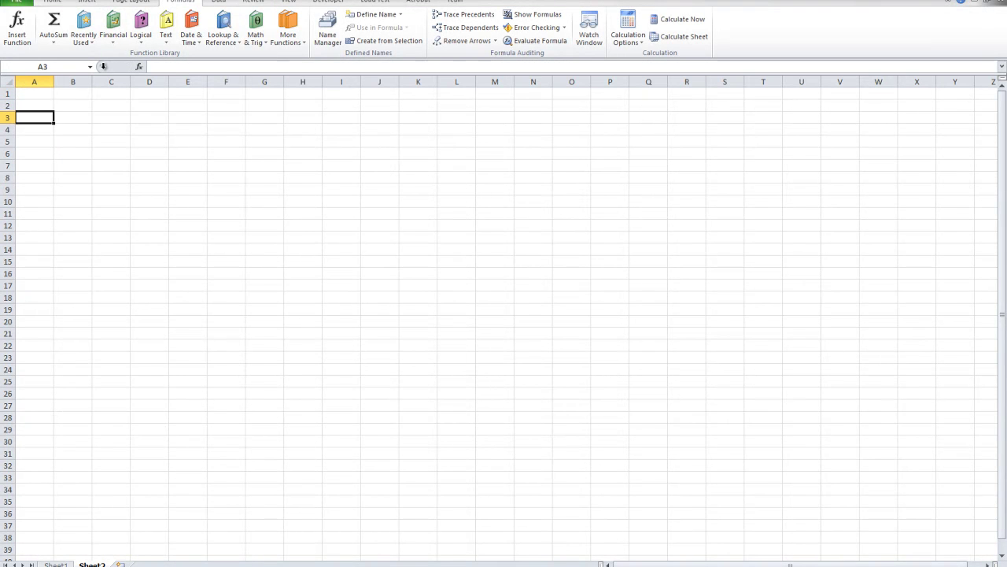
{"action": "left_click", "coordinate": [158, 323]}
{"action": "left_click", "coordinate": [40, 144]}
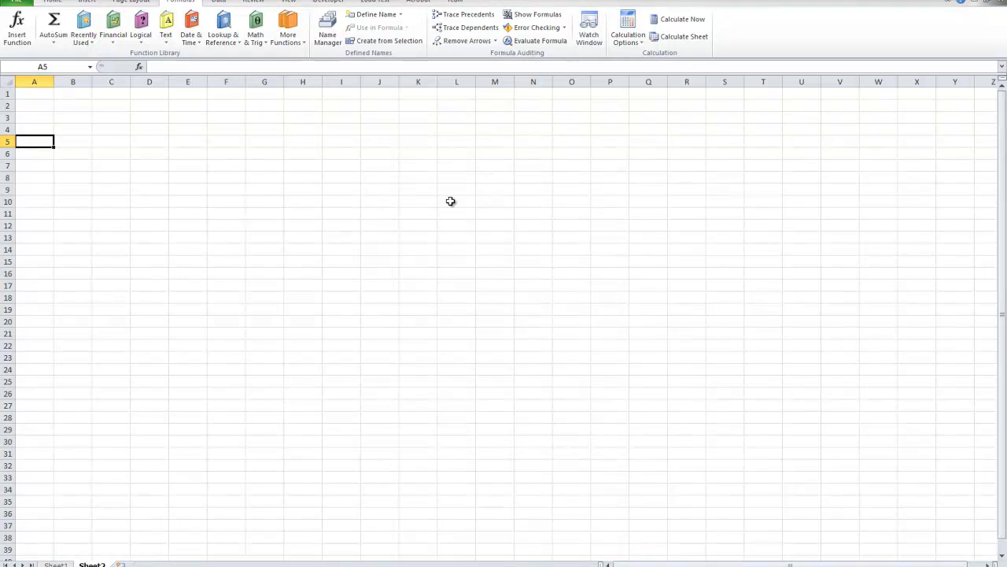
Bold the '8) Concotanating' heading in row 18 on Sheet1, then return to Sheet2's A1
{"action": "left_click", "coordinate": [53, 2]}
{"action": "left_click", "coordinate": [55, 564]}
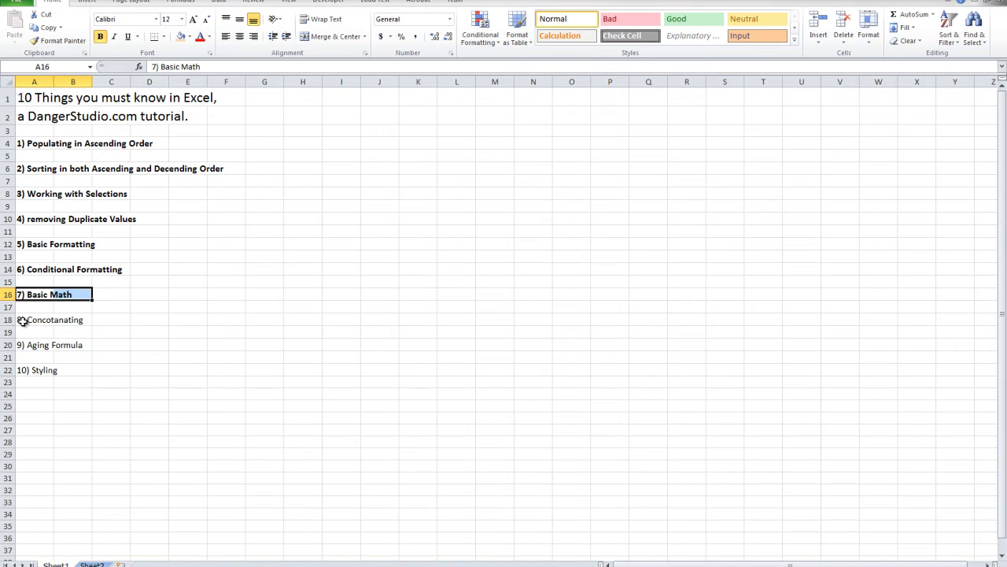
{"action": "left_click", "coordinate": [8, 319]}
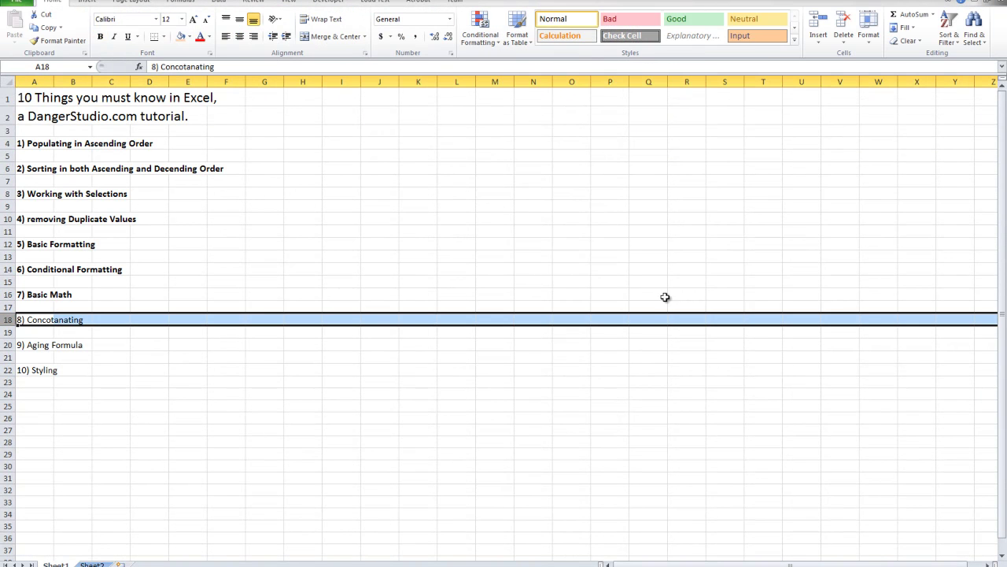
{"action": "left_click", "coordinate": [101, 37]}
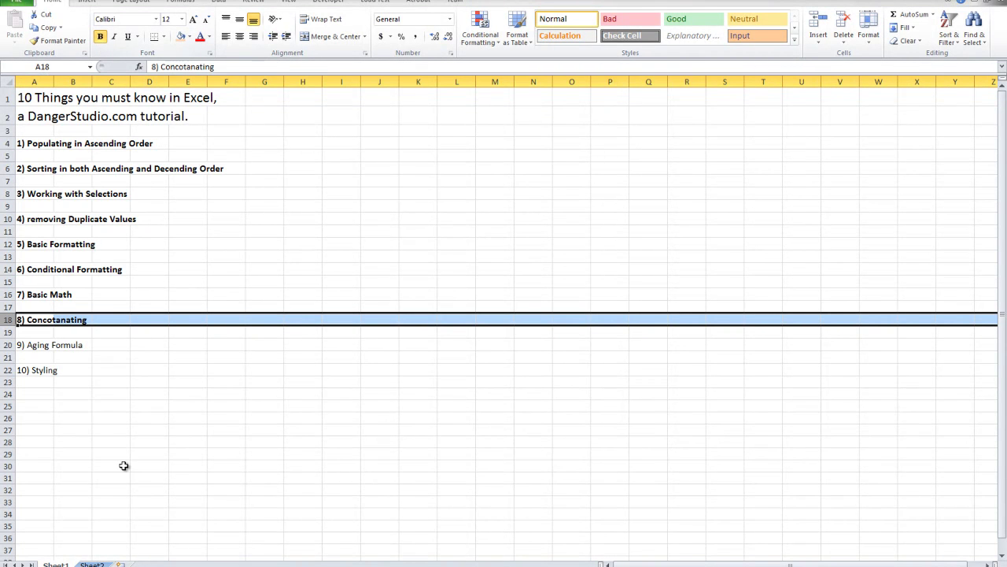
{"action": "left_click", "coordinate": [91, 564]}
{"action": "left_click", "coordinate": [33, 93]}
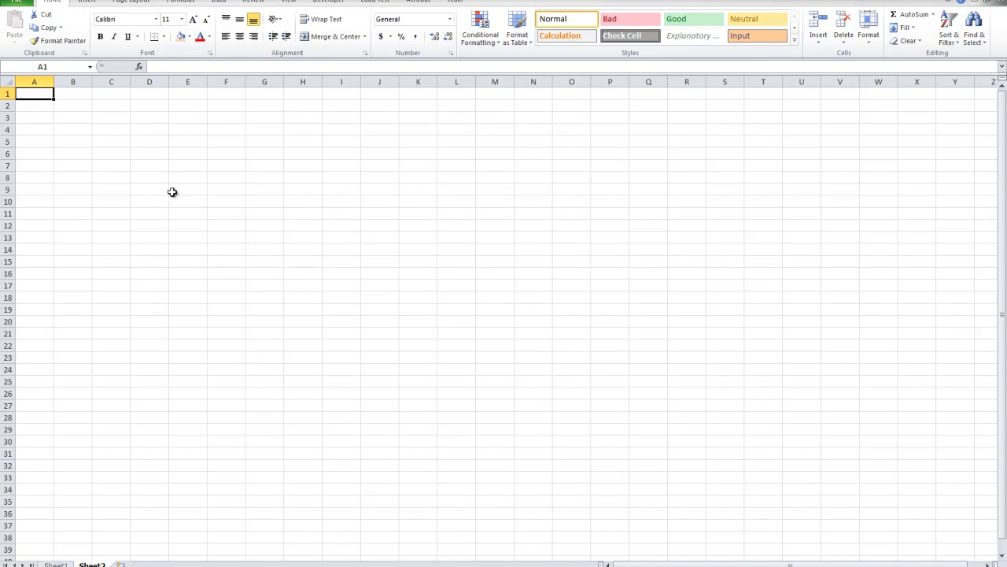
Fill area code 718 into A1:A10
{"action": "type", "text": "718"}
{"action": "key", "text": "Return"}
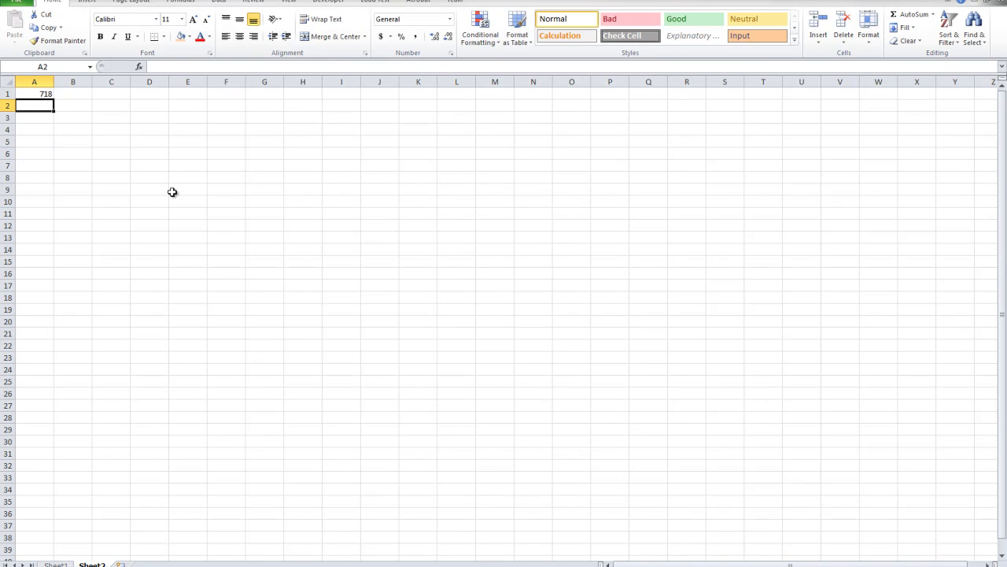
{"action": "left_click", "coordinate": [47, 95]}
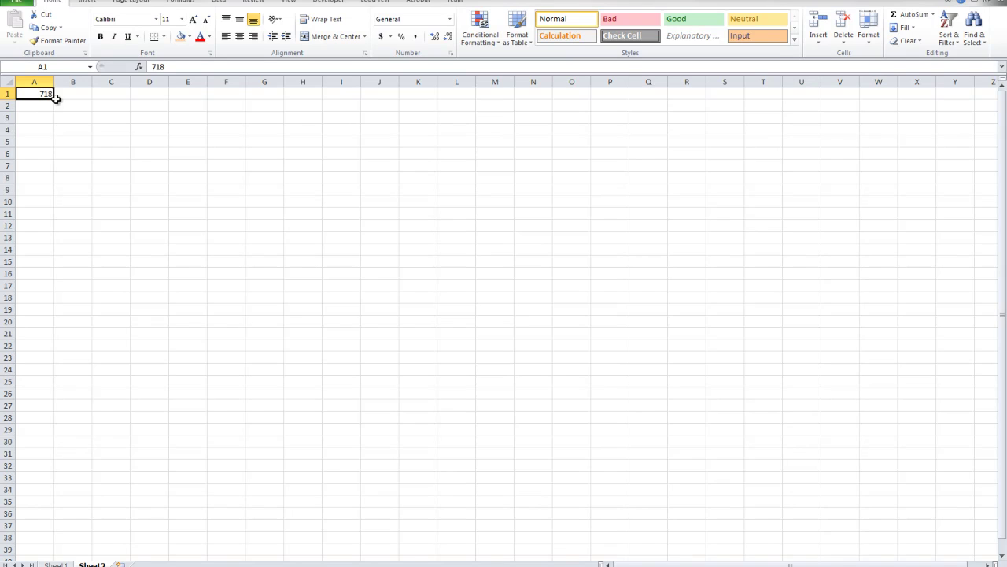
{"action": "left_click_drag", "start_coordinate": [54, 97], "coordinate": [54, 207]}
Fill phone numbers 555-5555 through 555-5564 into B1:B10
{"action": "left_click", "coordinate": [71, 95]}
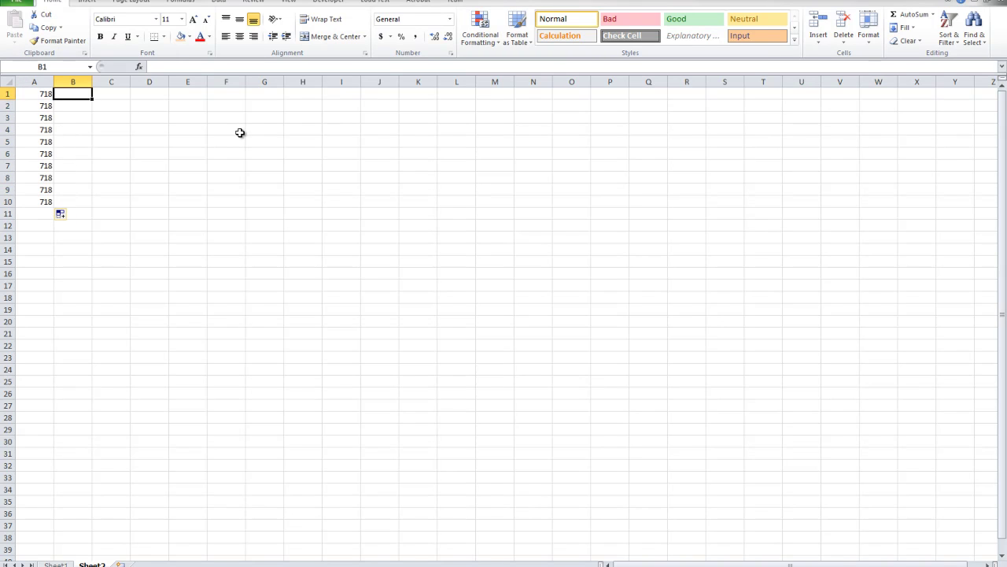
{"action": "type", "text": "555-"}
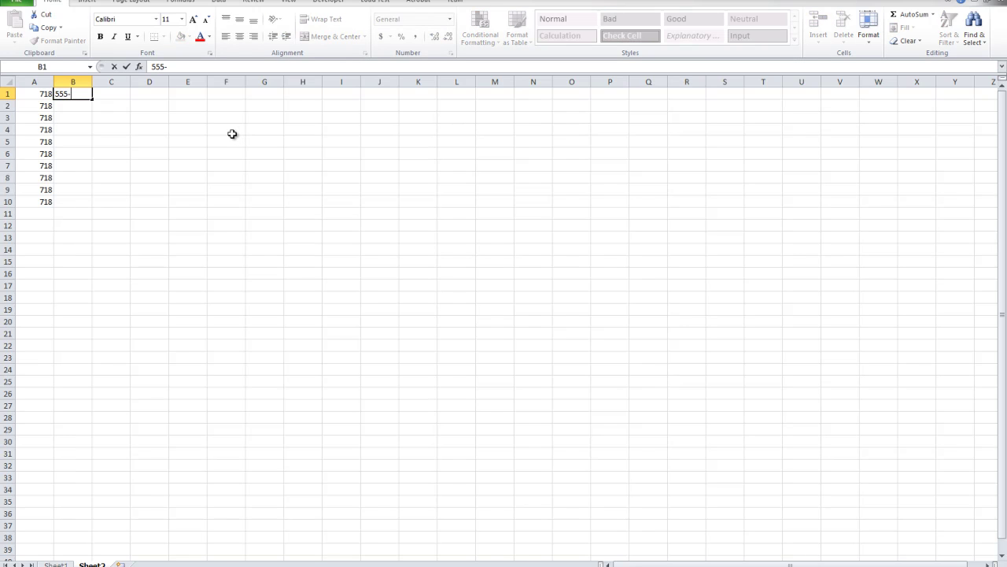
{"action": "type", "text": "5555"}
{"action": "key", "text": "Return"}
{"action": "left_click", "coordinate": [82, 94]}
{"action": "left_click_drag", "start_coordinate": [92, 99], "coordinate": [91, 205]}
{"action": "left_click", "coordinate": [85, 226]}
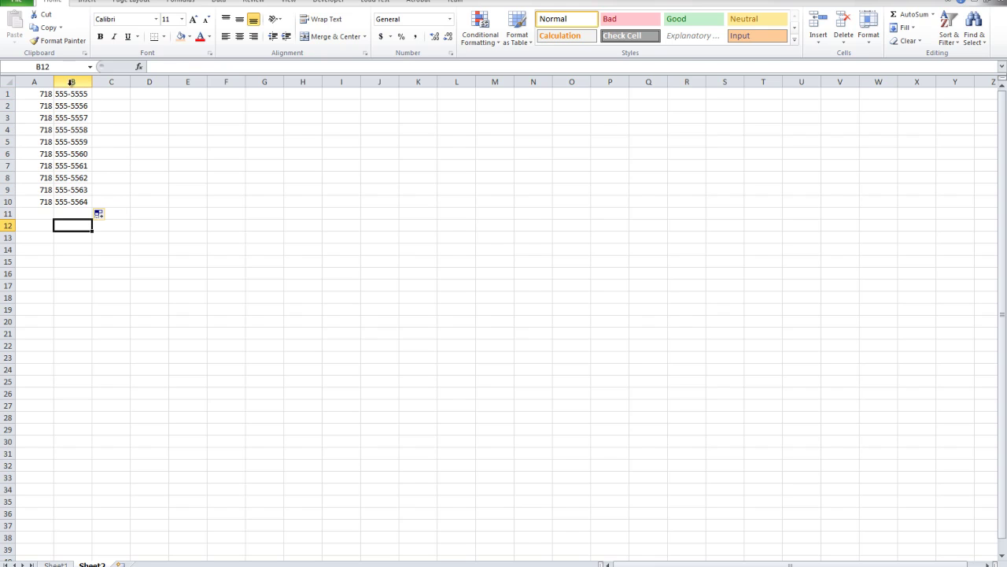
Left-align the area codes in column A
{"action": "left_click", "coordinate": [48, 82]}
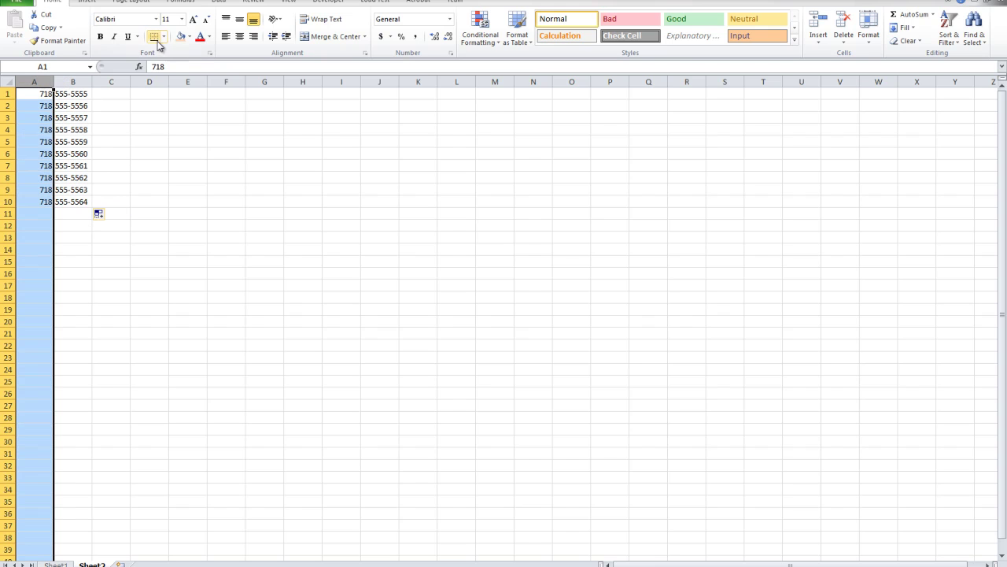
{"action": "left_click", "coordinate": [225, 37]}
{"action": "left_click", "coordinate": [111, 262]}
{"action": "left_click", "coordinate": [62, 96]}
{"action": "left_click", "coordinate": [47, 106]}
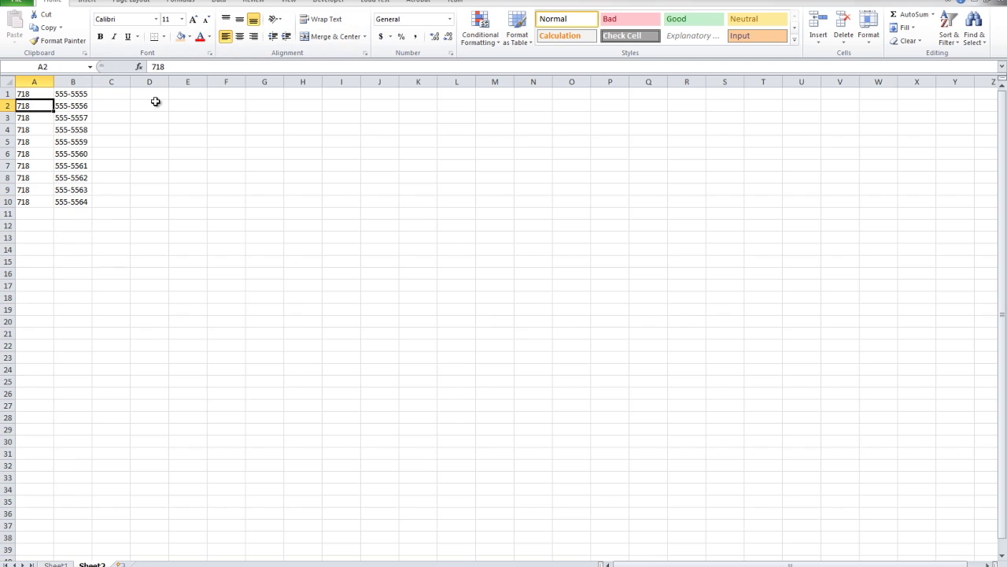
{"action": "left_click", "coordinate": [197, 154]}
{"action": "left_click", "coordinate": [101, 275]}
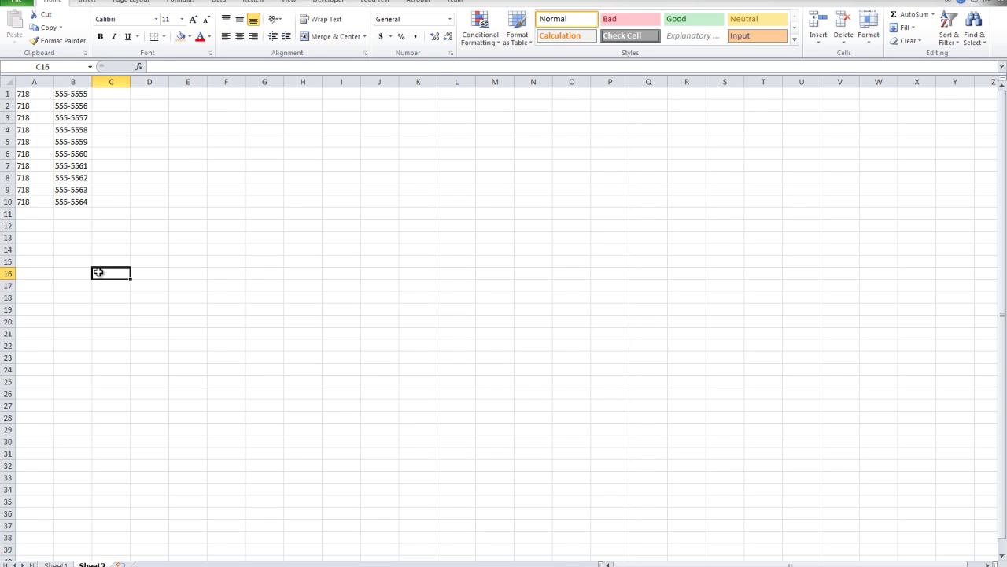
{"action": "left_click", "coordinate": [58, 237]}
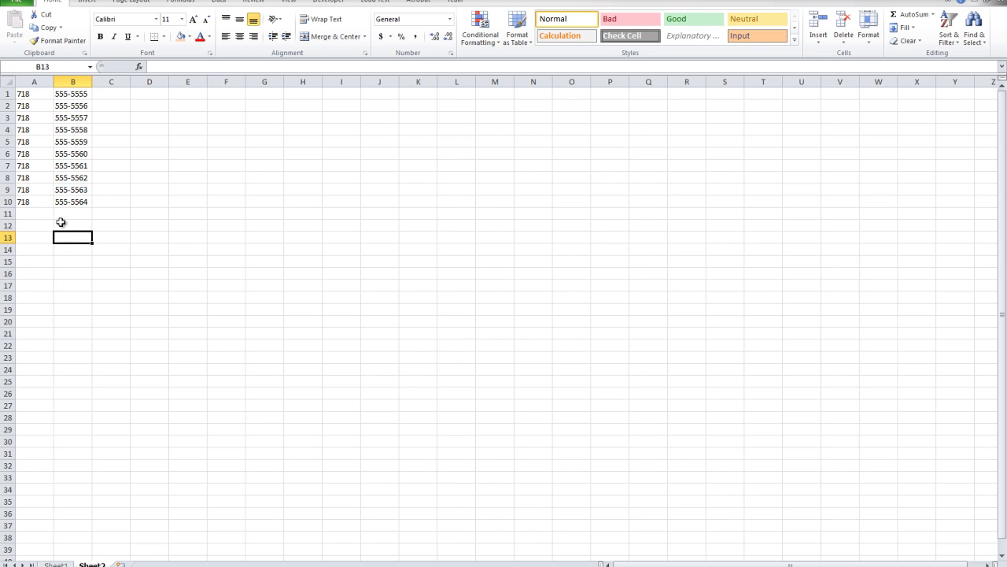
Review A1:B10, point out A1 and B1, and select C1 for the joined number
{"action": "left_click_drag", "start_coordinate": [78, 199], "coordinate": [22, 93]}
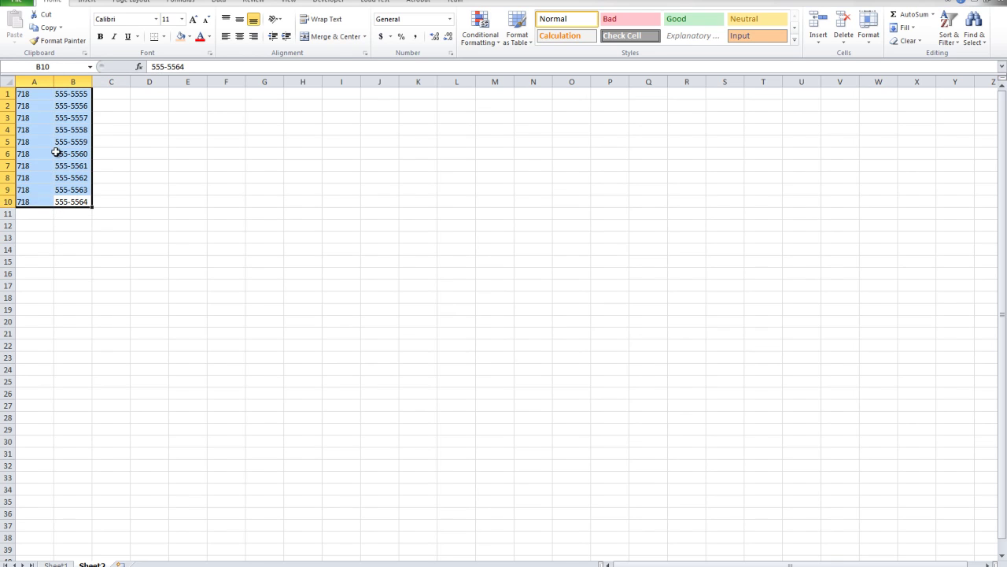
{"action": "left_click", "coordinate": [57, 152]}
{"action": "left_click", "coordinate": [102, 115]}
{"action": "left_click", "coordinate": [101, 91]}
{"action": "left_click", "coordinate": [26, 93]}
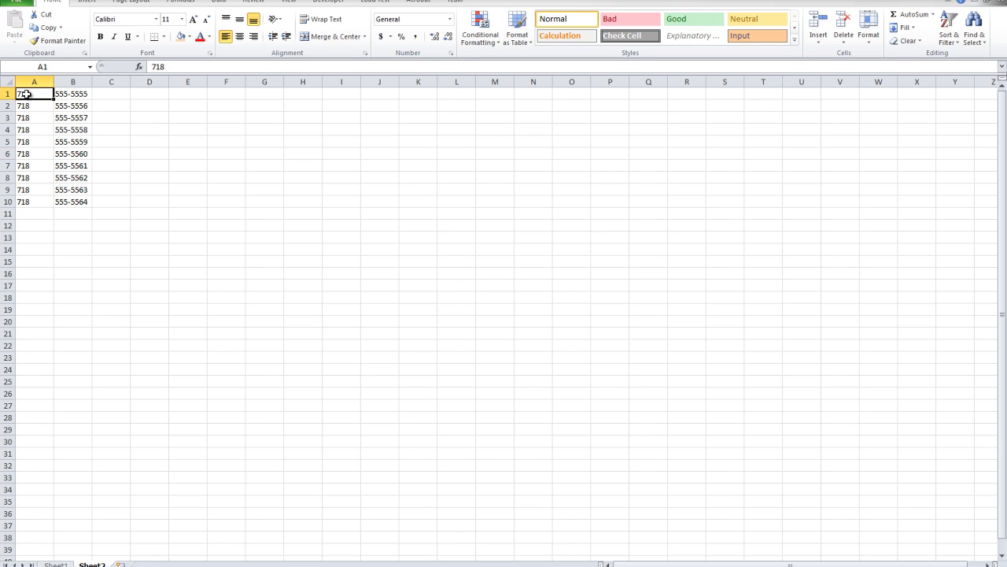
{"action": "left_click", "coordinate": [76, 92]}
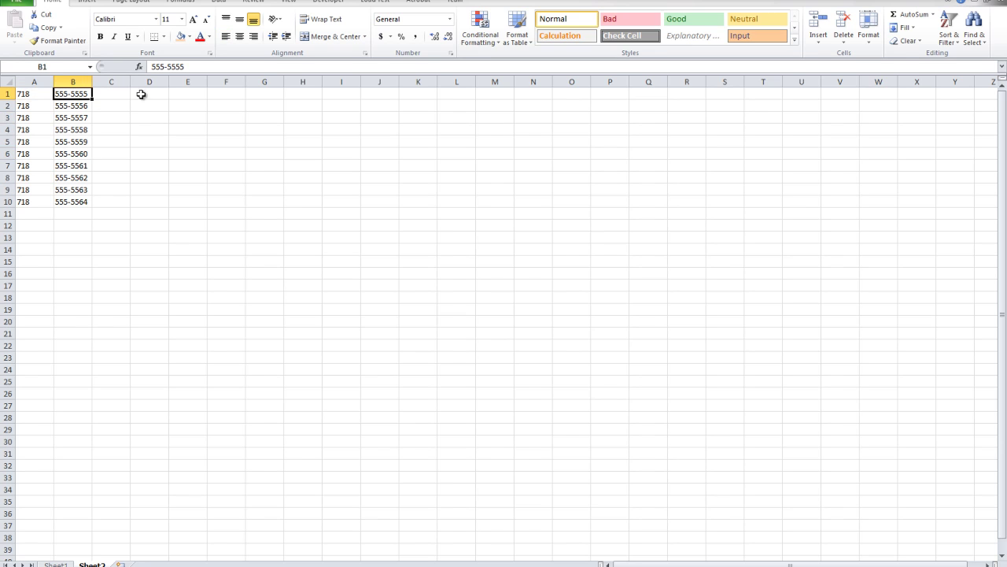
{"action": "left_click", "coordinate": [95, 93]}
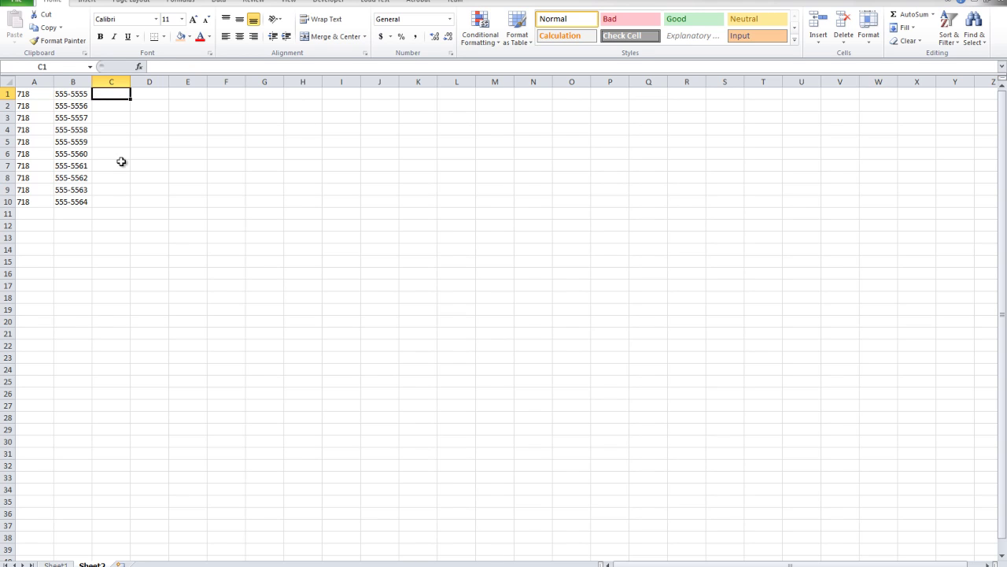
Enter =CONCATENATE with arguments A1,B1 in C1 via the autocomplete list
{"action": "type", "text": "="}
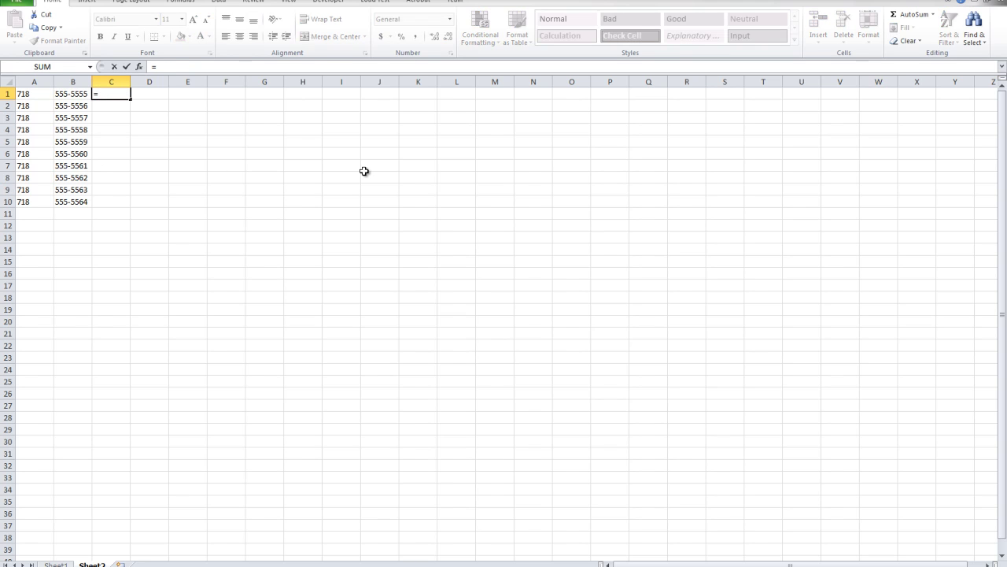
{"action": "type", "text": "con"}
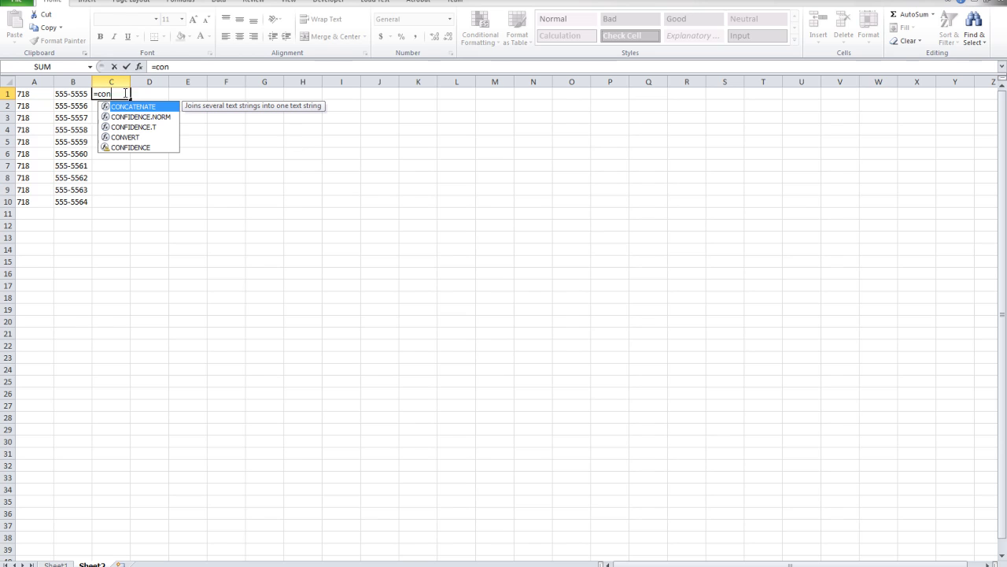
{"action": "double_click", "coordinate": [127, 106]}
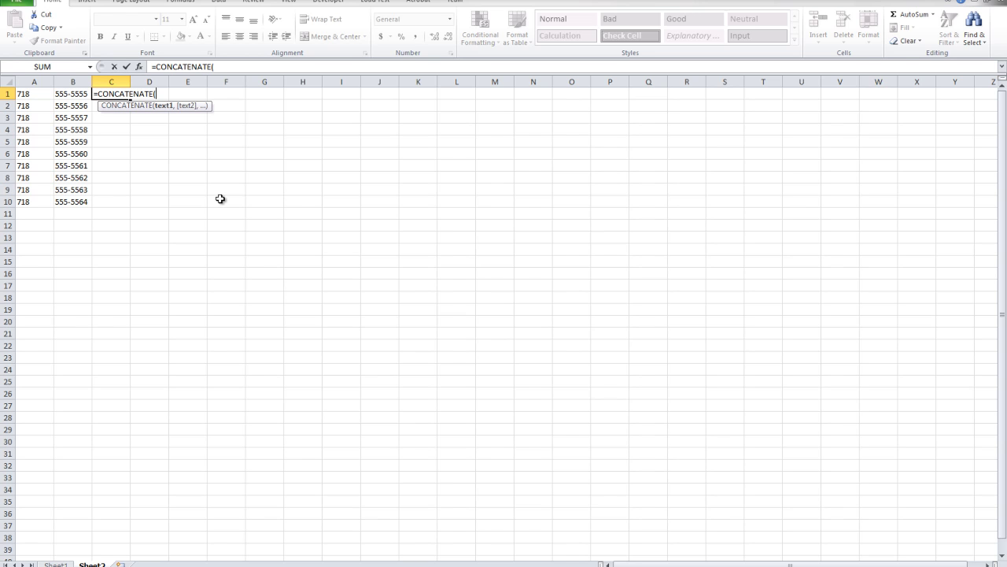
{"action": "type", "text": "A1,"}
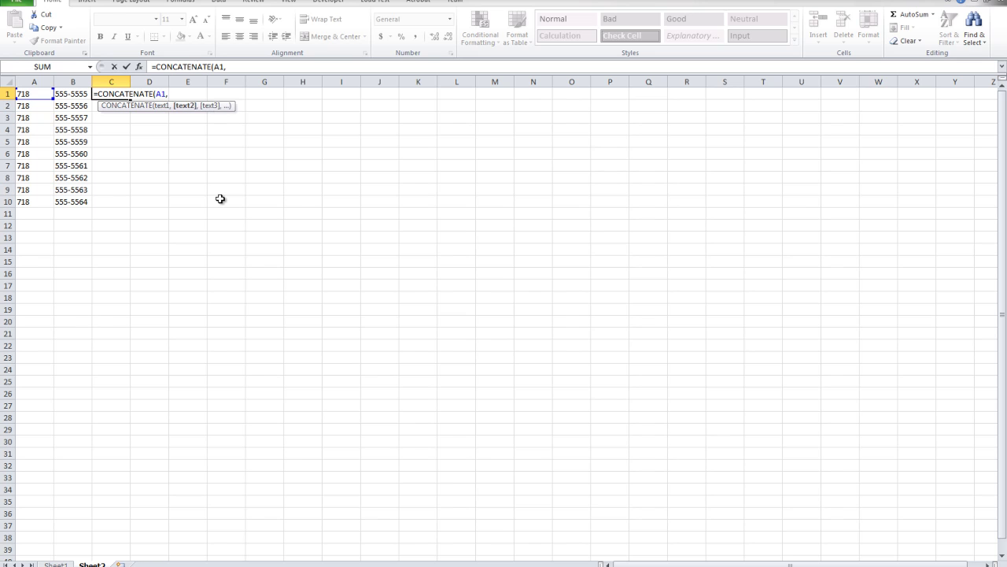
{"action": "type", "text": "B1"}
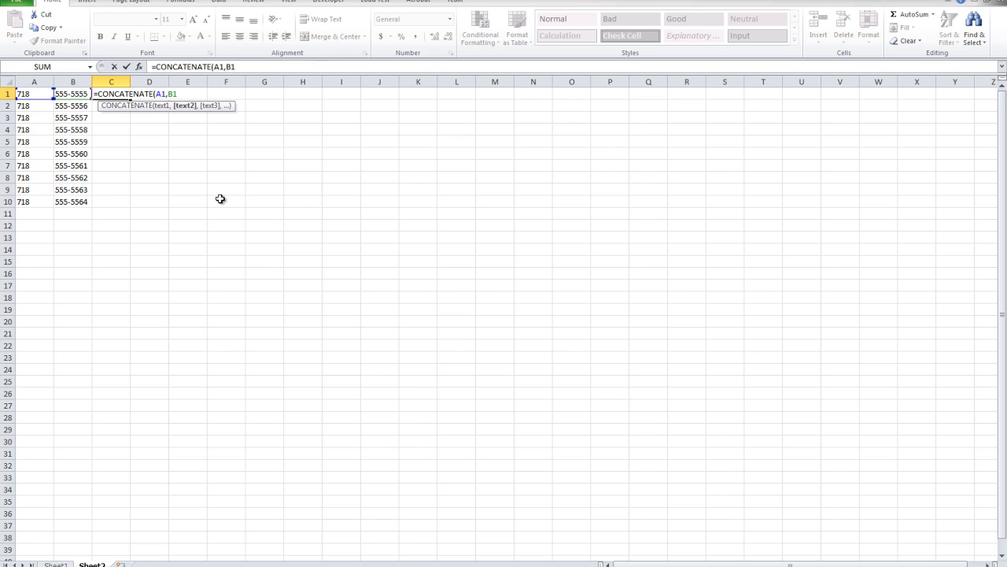
Enter =CONCATENATE(A1,B1) in C1, fill it down to C10, and check the joined results
{"action": "key", "text": "Return"}
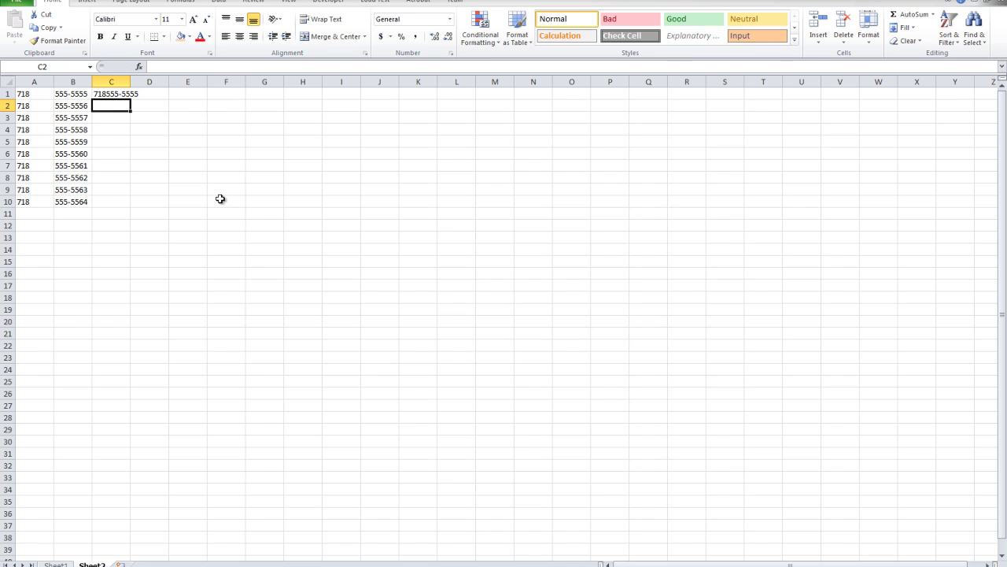
{"action": "left_click", "coordinate": [119, 94]}
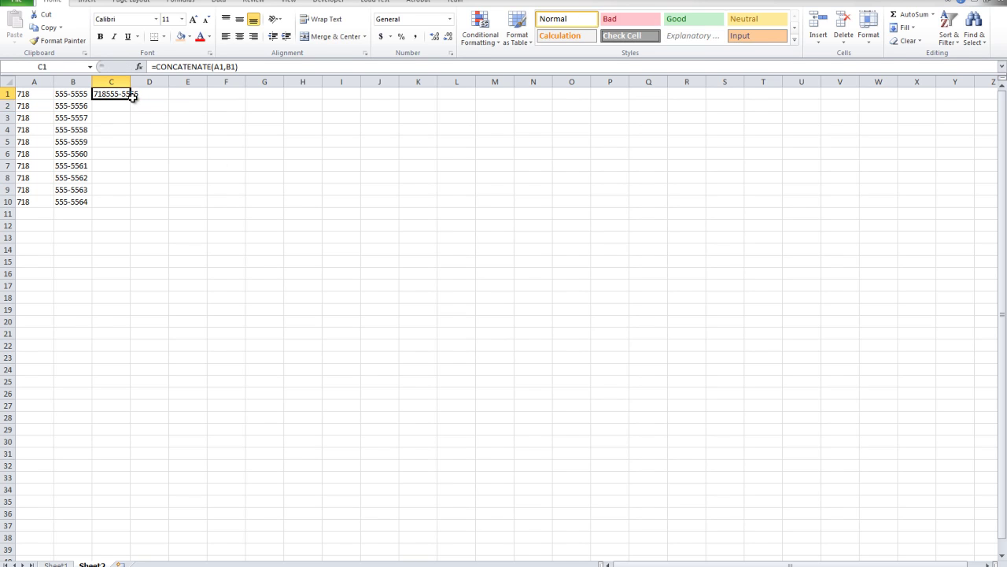
{"action": "left_click_drag", "start_coordinate": [131, 100], "coordinate": [128, 213]}
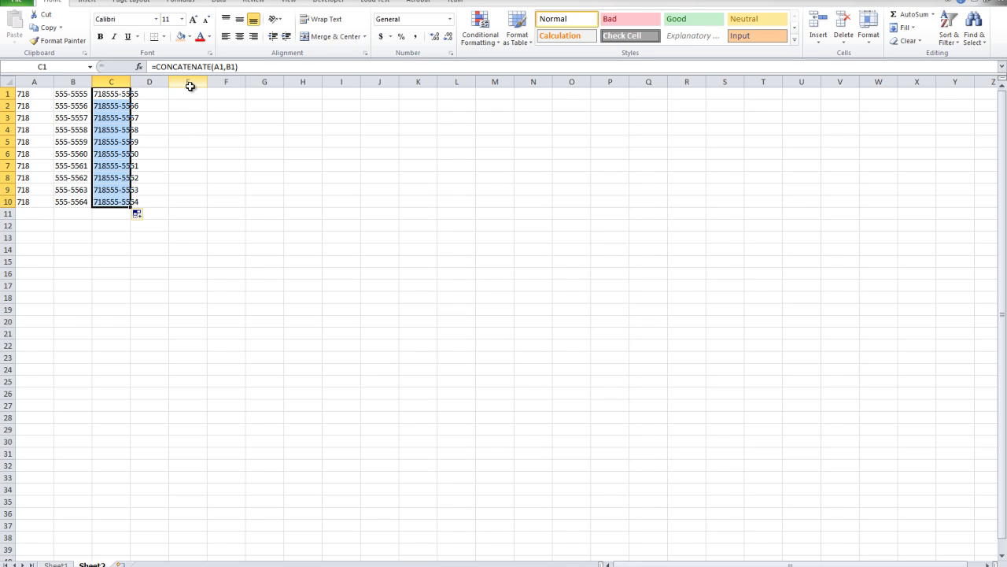
{"action": "left_click", "coordinate": [179, 148]}
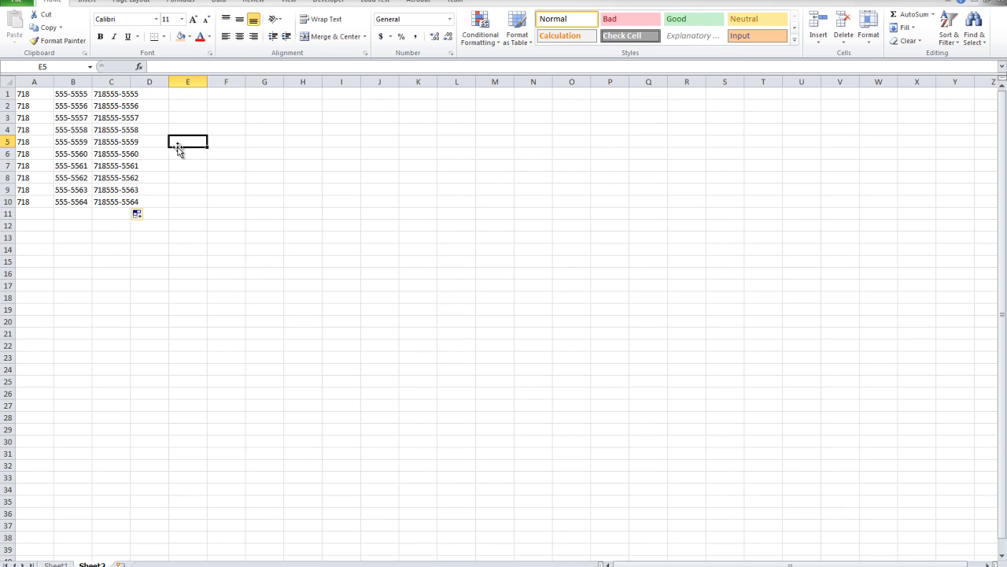
{"action": "left_click", "coordinate": [61, 166]}
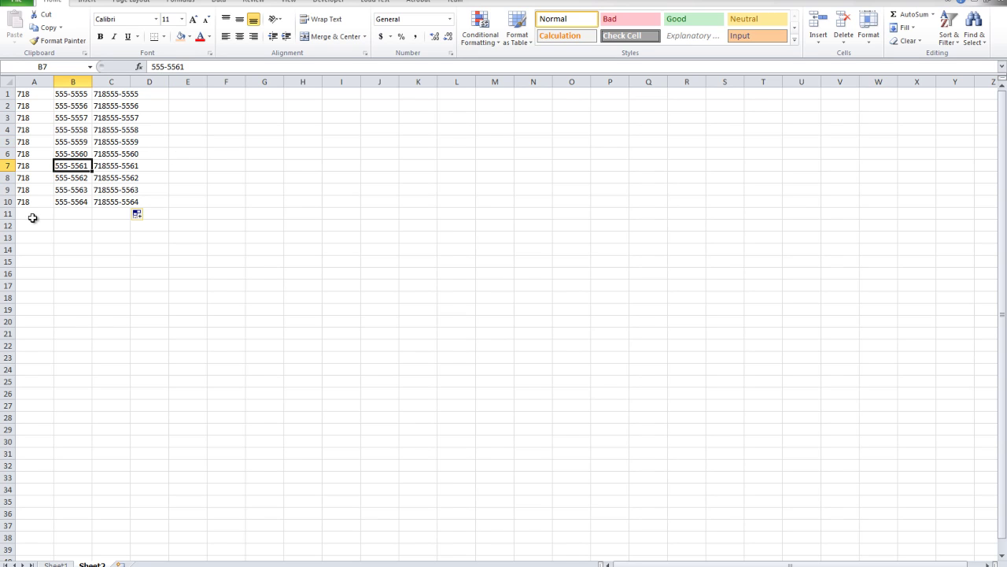
{"action": "left_click", "coordinate": [136, 188]}
{"action": "left_click", "coordinate": [116, 199]}
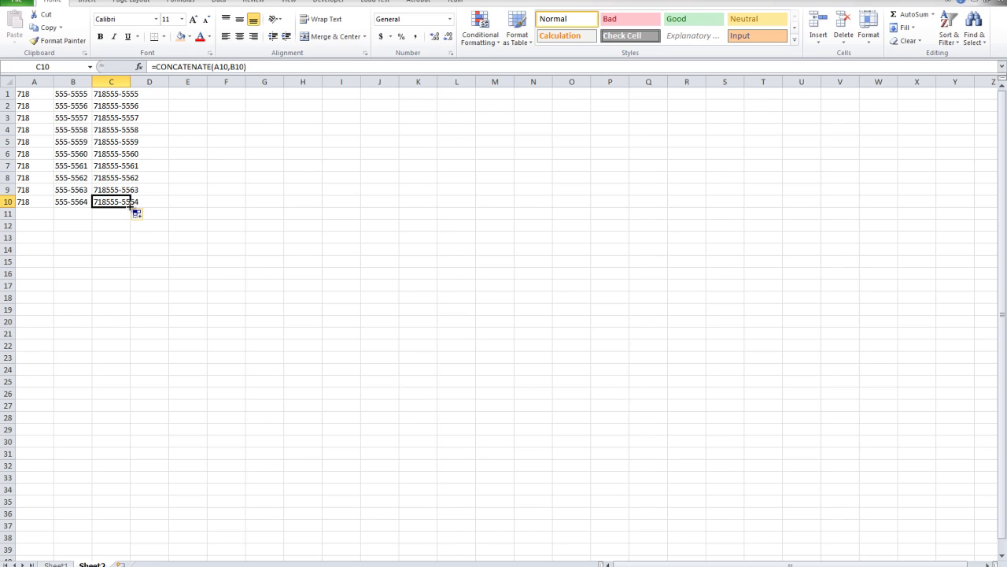
Extend the formula to C23 and test it with 1 in A11 and 2 in B11, giving 12
{"action": "left_click_drag", "start_coordinate": [130, 207], "coordinate": [132, 361]}
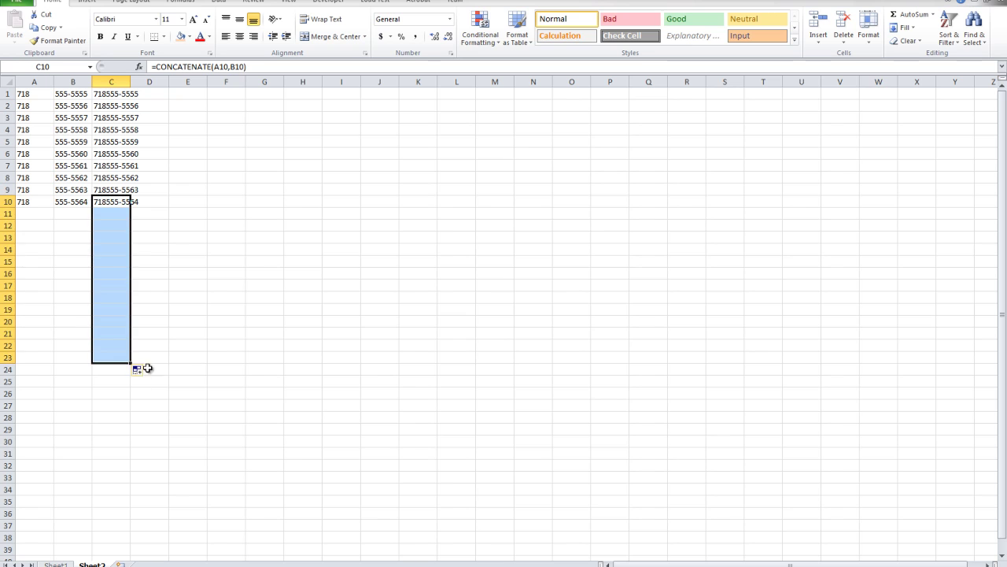
{"action": "left_click", "coordinate": [29, 213]}
{"action": "type", "text": "1"}
{"action": "key", "text": "ctrl+Return"}
{"action": "left_click", "coordinate": [69, 213]}
{"action": "type", "text": "2"}
{"action": "left_click", "coordinate": [71, 250]}
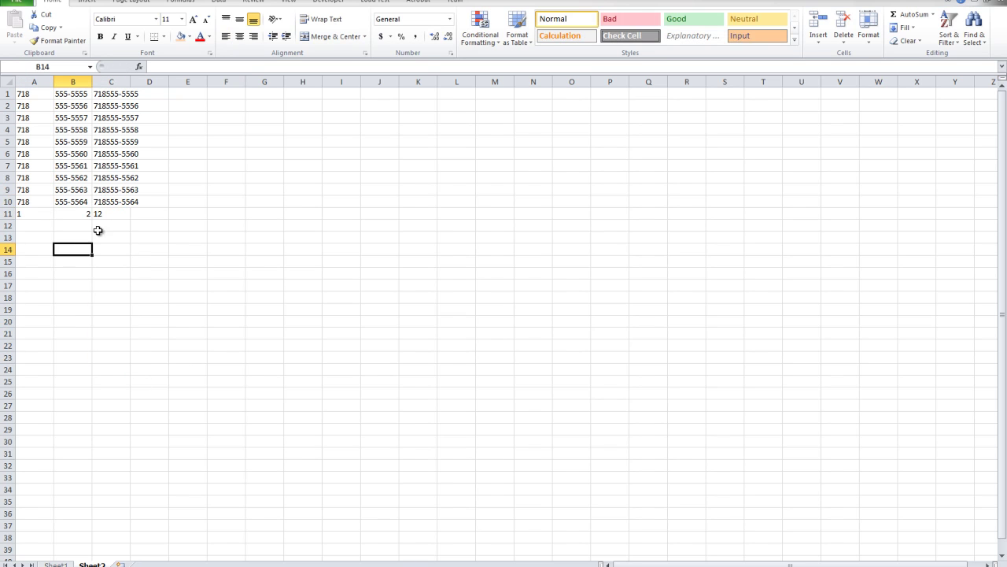
{"action": "left_click", "coordinate": [102, 215]}
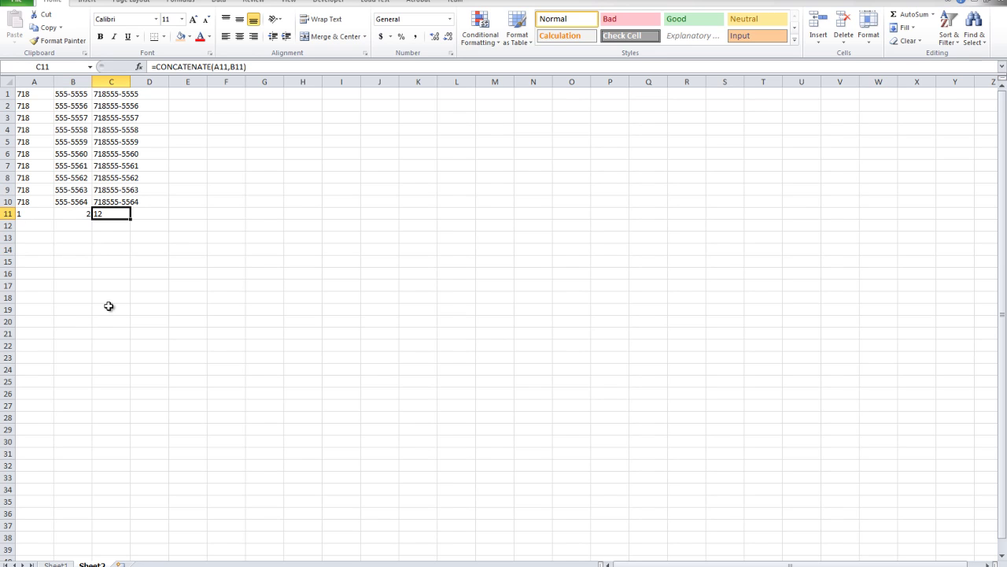
{"action": "left_click", "coordinate": [23, 238]}
Test text joining with Abc in A12 and Efg in B12, giving AbcEfg in C12
{"action": "left_click", "coordinate": [28, 226]}
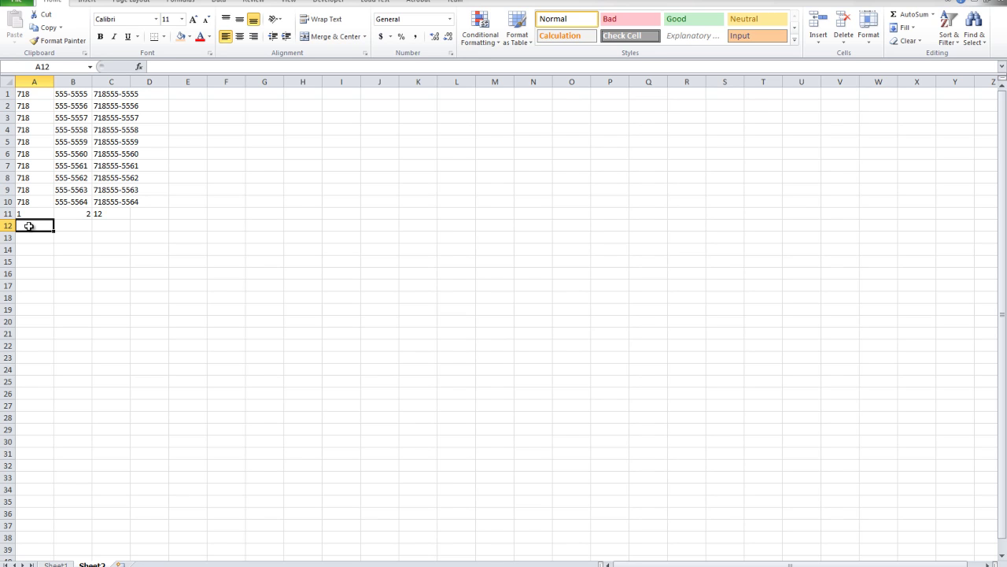
{"action": "left_click", "coordinate": [96, 213]}
{"action": "left_click", "coordinate": [44, 225]}
{"action": "type", "text": "Abc"}
{"action": "key", "text": "Tab"}
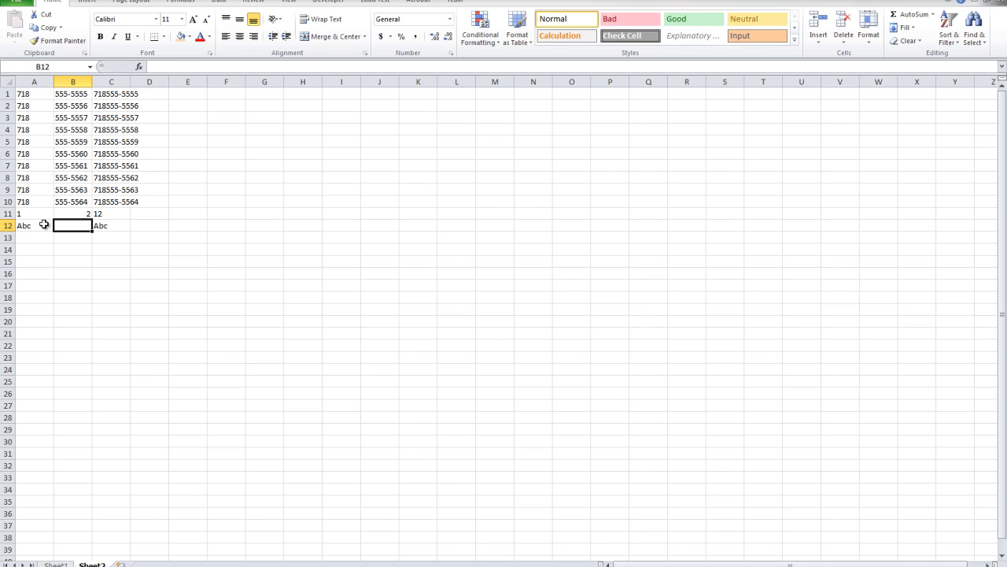
{"action": "type", "text": "Efg"}
{"action": "left_click", "coordinate": [226, 248]}
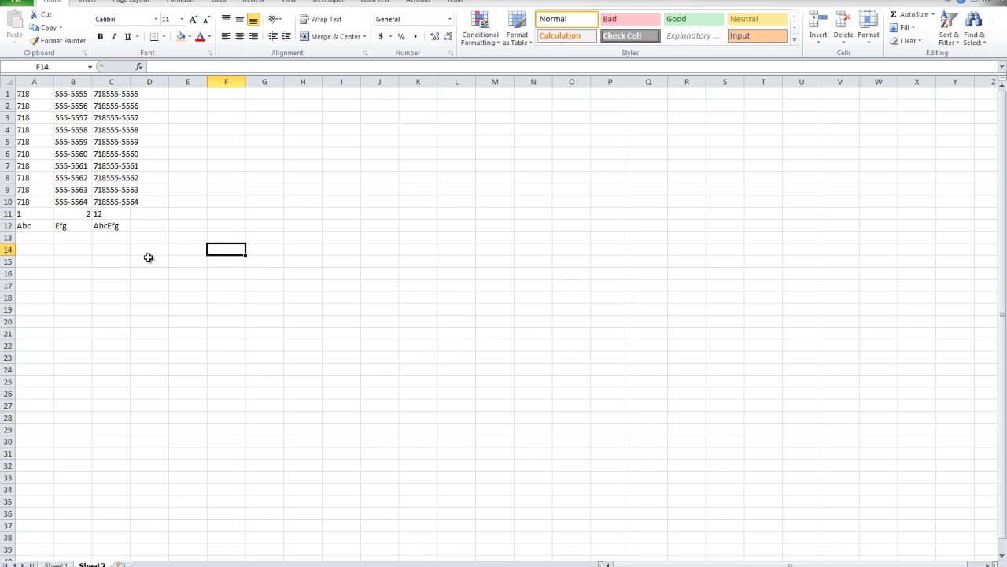
{"action": "left_click", "coordinate": [118, 228]}
Review the test block, then fill the joining formula from C10 down to row 38
{"action": "left_click_drag", "start_coordinate": [123, 262], "coordinate": [32, 93]}
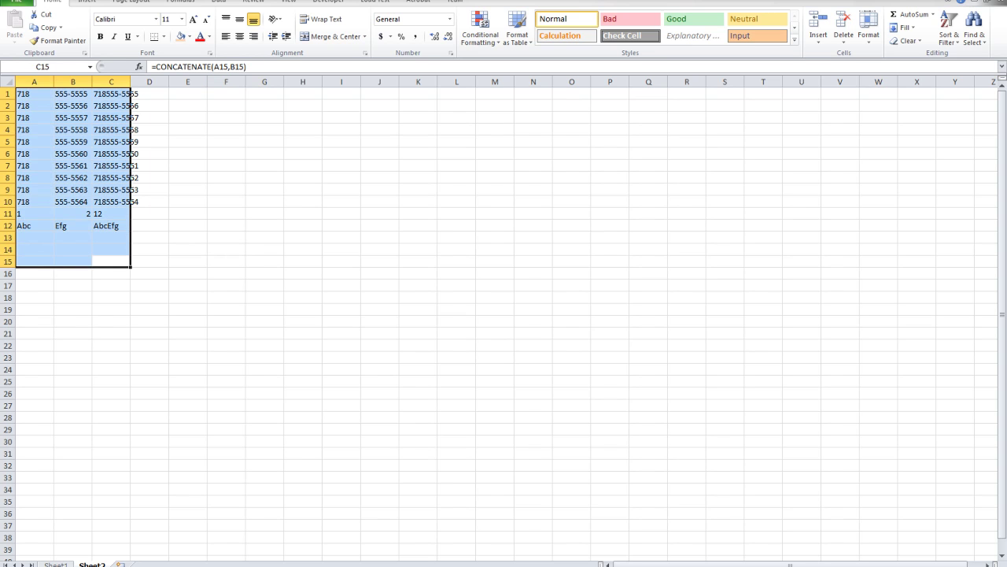
{"action": "left_click", "coordinate": [243, 225]}
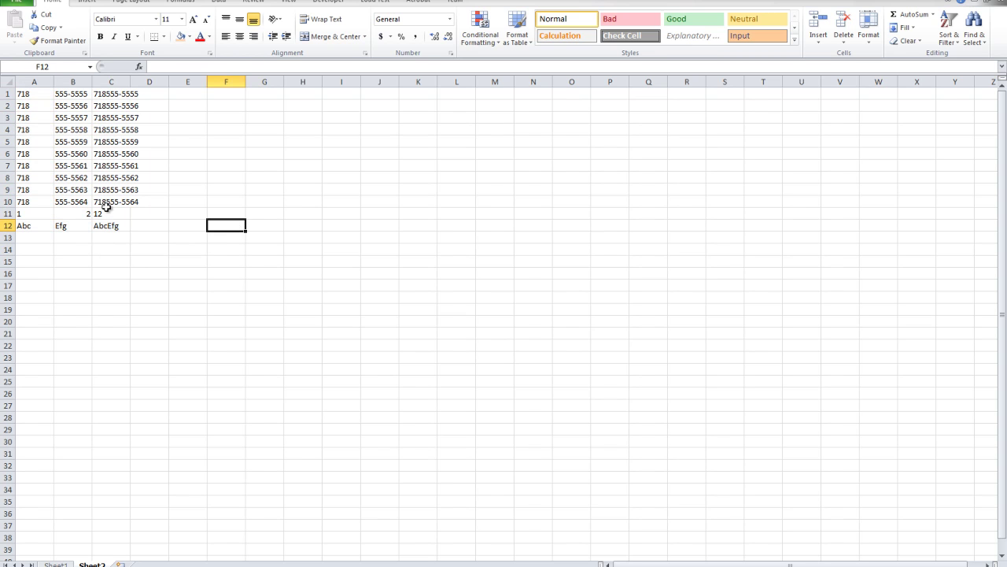
{"action": "left_click_drag", "start_coordinate": [38, 226], "coordinate": [110, 226]}
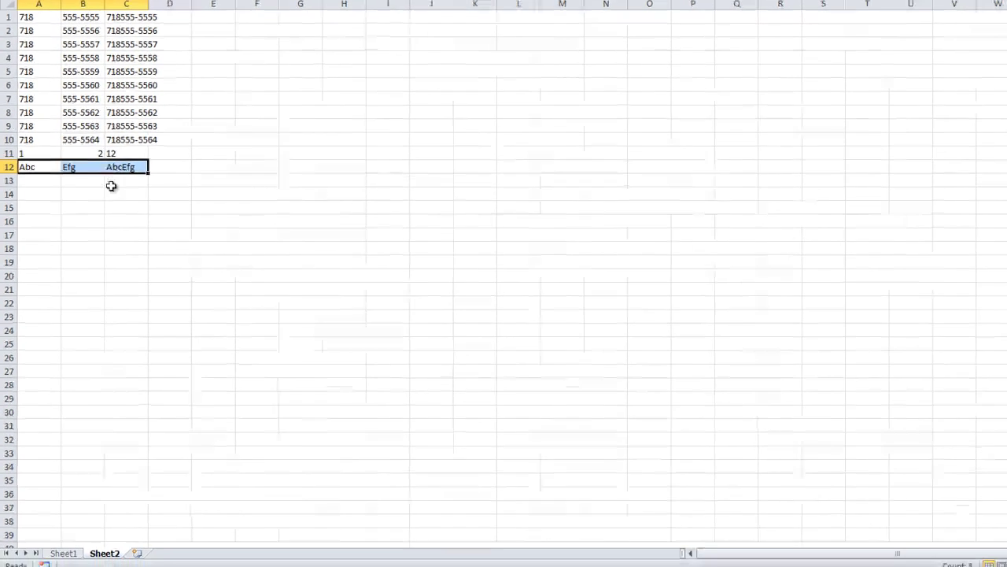
{"action": "left_click", "coordinate": [118, 357]}
{"action": "left_click", "coordinate": [125, 59]}
{"action": "left_click_drag", "start_coordinate": [172, 68], "coordinate": [181, 511]}
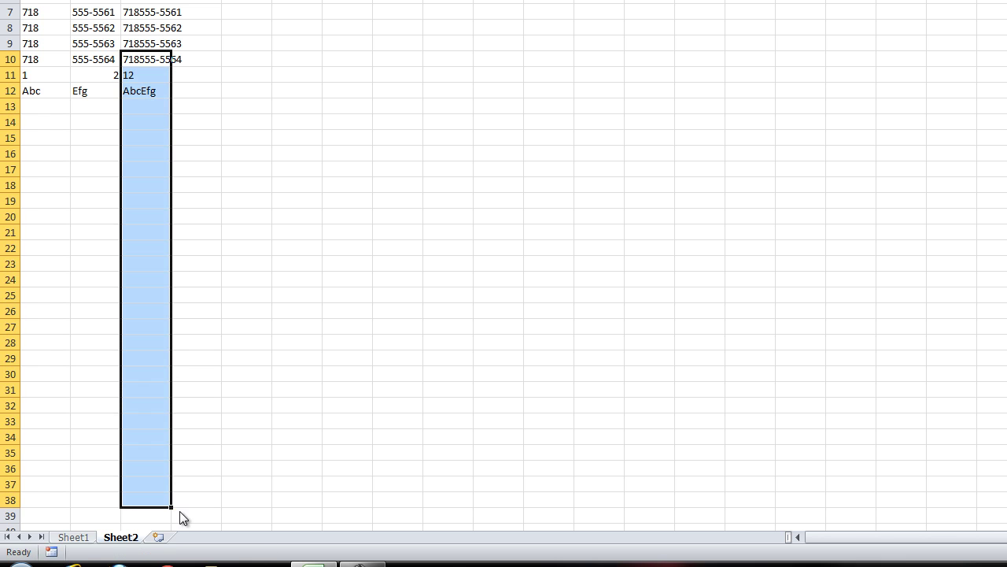
Select rows 1 through 34 and bring up their context menu
{"action": "left_click_drag", "start_coordinate": [36, 125], "coordinate": [38, 393]}
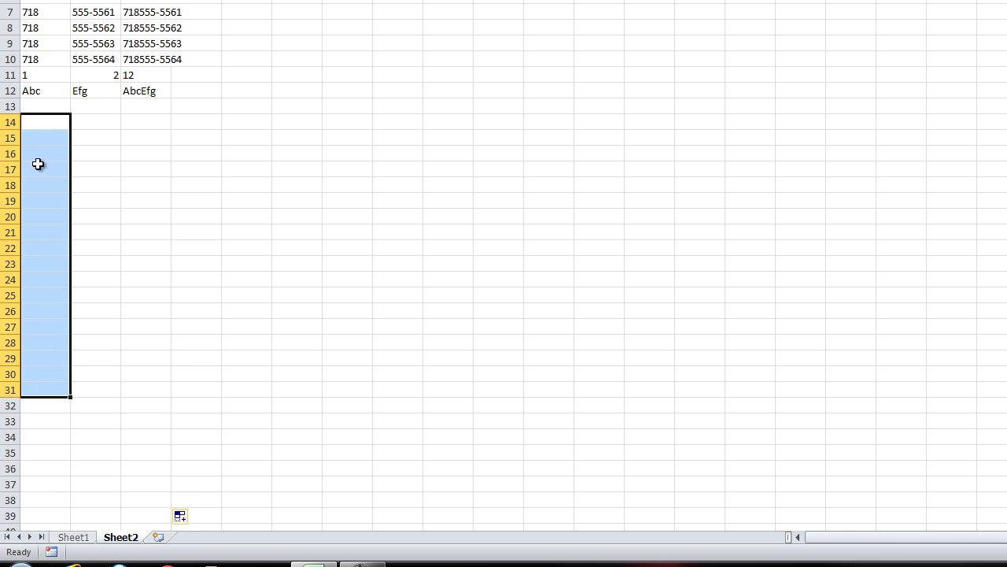
{"action": "left_click_drag", "start_coordinate": [82, 118], "coordinate": [101, 401]}
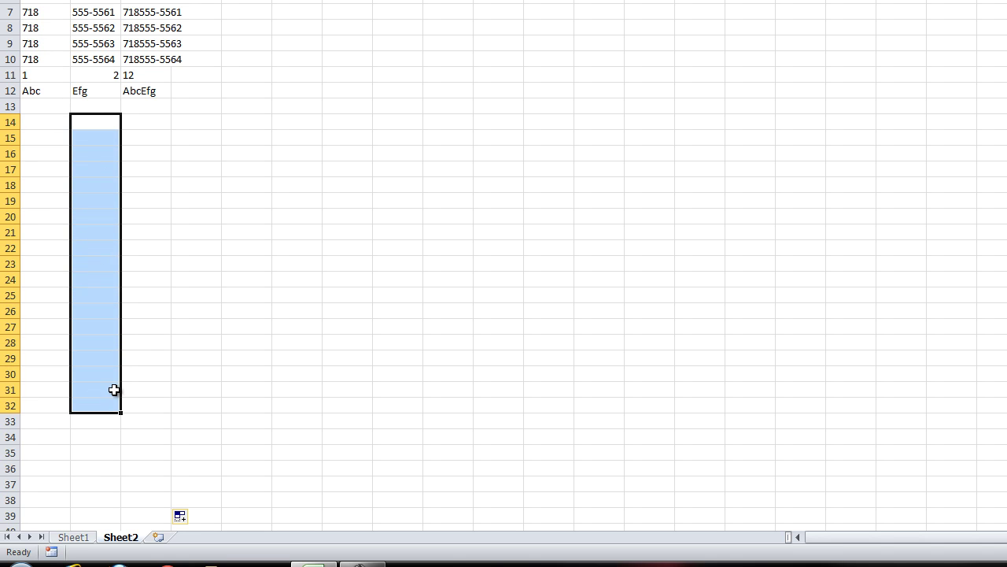
{"action": "left_click", "coordinate": [113, 390]}
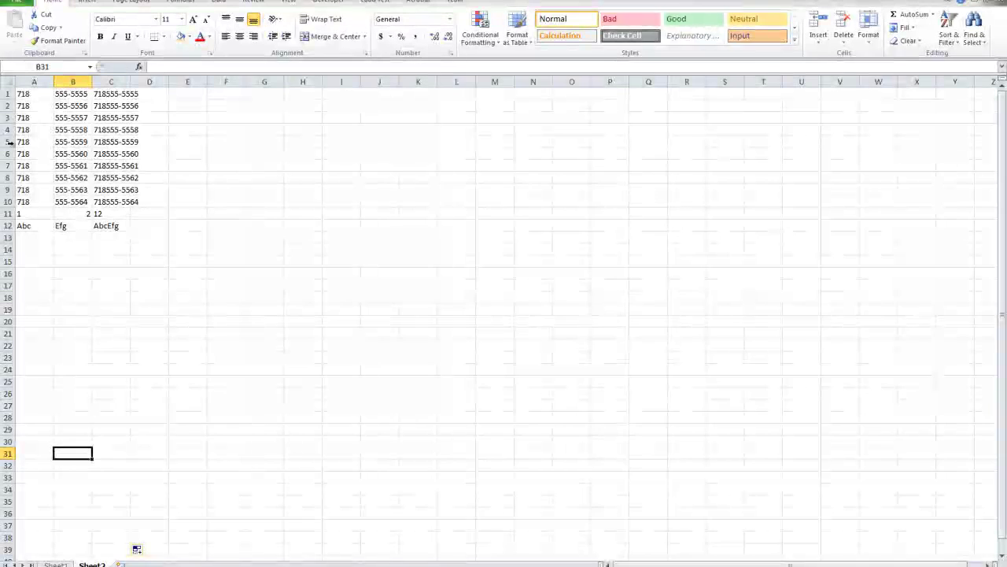
{"action": "left_click_drag", "start_coordinate": [7, 93], "coordinate": [174, 490]}
{"action": "right_click", "coordinate": [136, 346]}
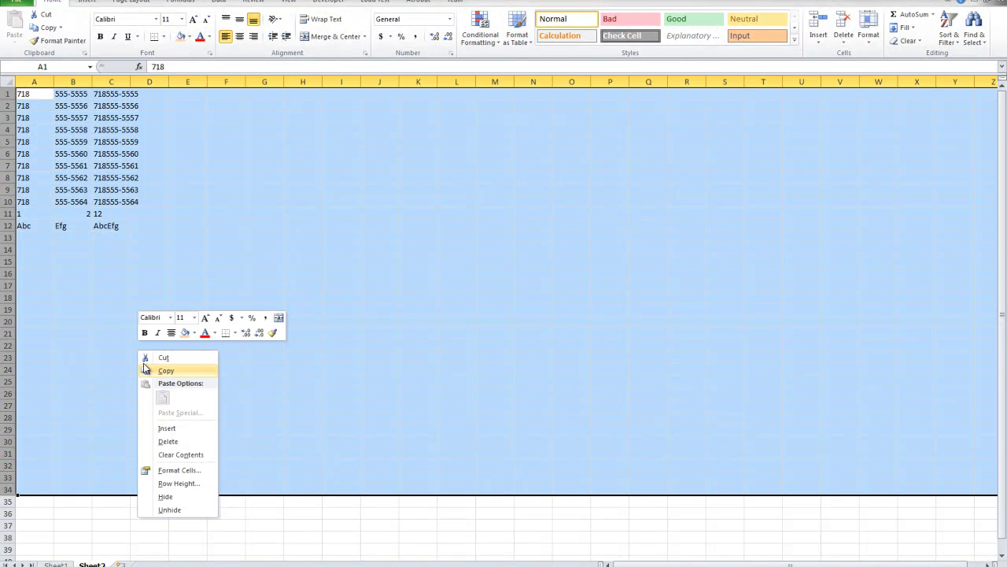
Delete rows 1–34, then make the 9) Aging Formula row bold on Sheet1
{"action": "left_click", "coordinate": [183, 445]}
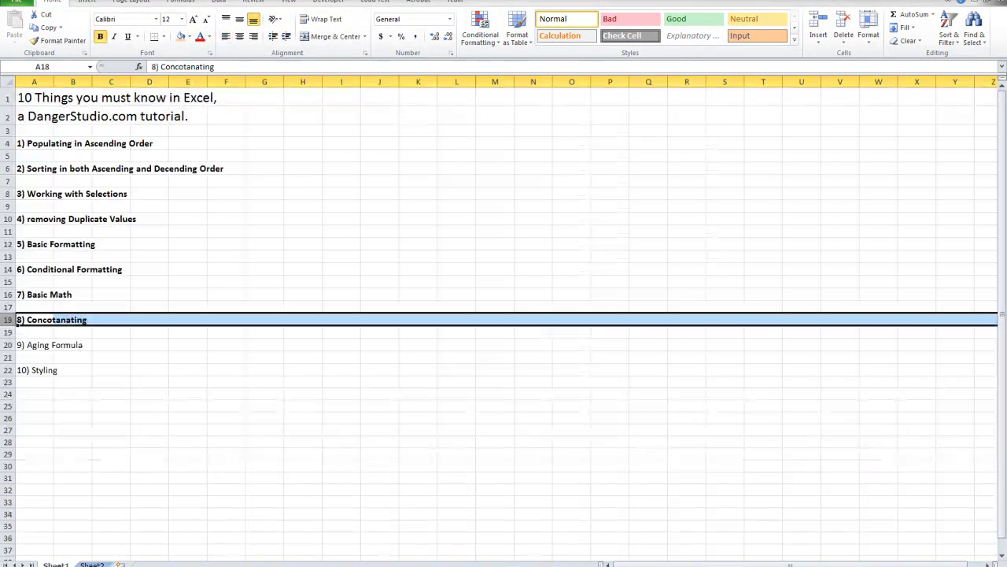
{"action": "left_click", "coordinate": [8, 345]}
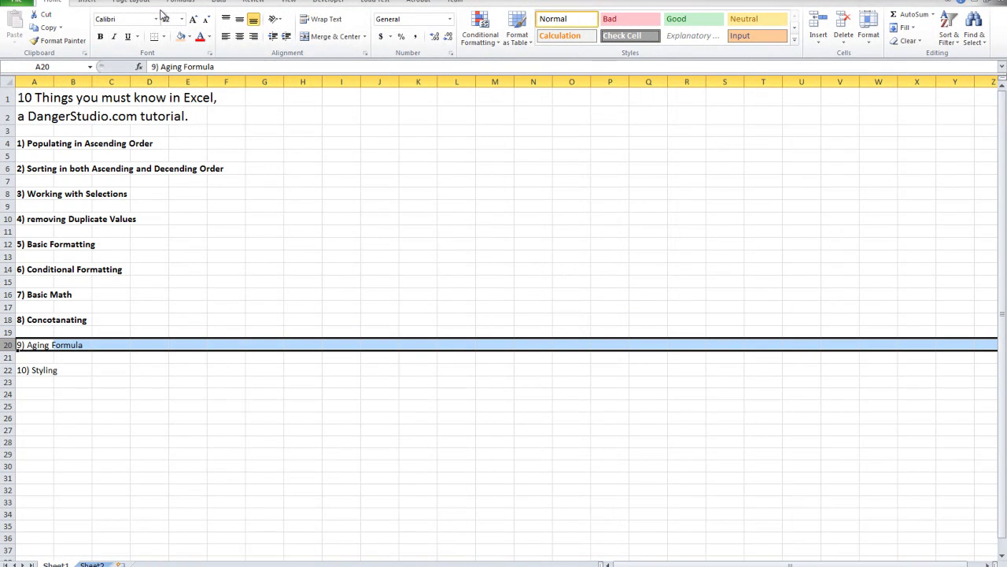
{"action": "left_click", "coordinate": [100, 36]}
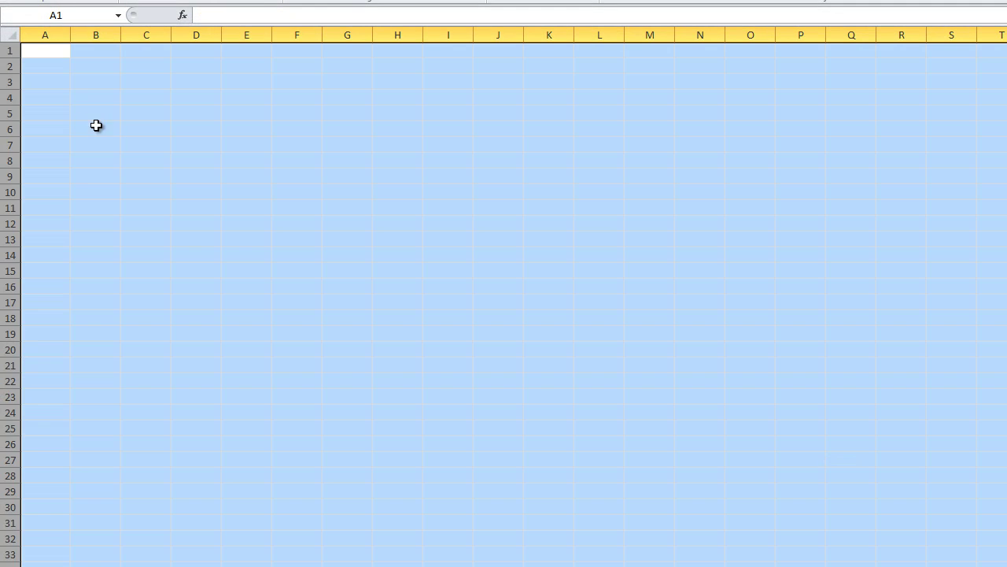
Enter the date 1/1/1982 in A1
{"action": "left_click_drag", "start_coordinate": [96, 126], "coordinate": [96, 145]}
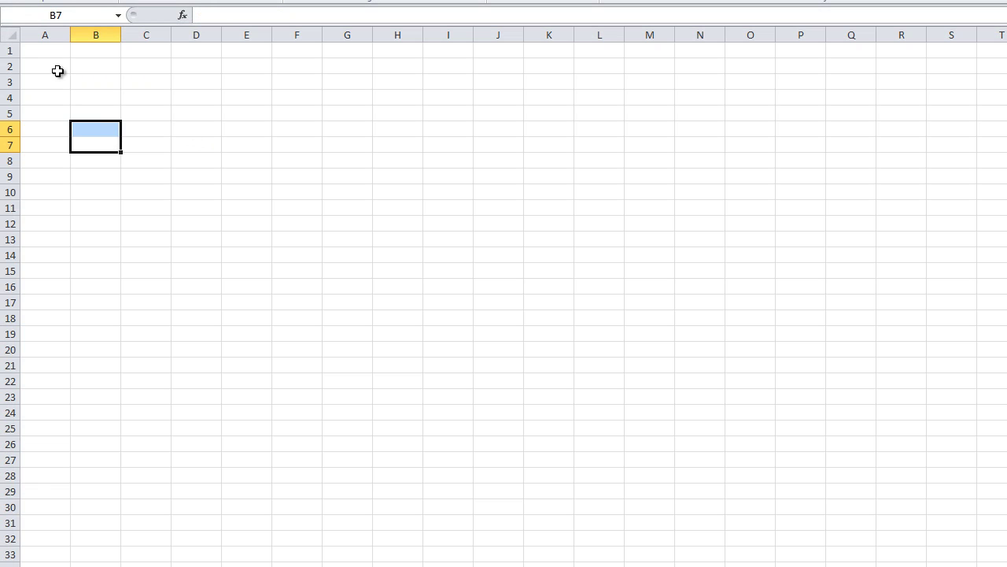
{"action": "left_click", "coordinate": [66, 50]}
{"action": "key", "text": "Right"}
{"action": "left_click", "coordinate": [58, 50]}
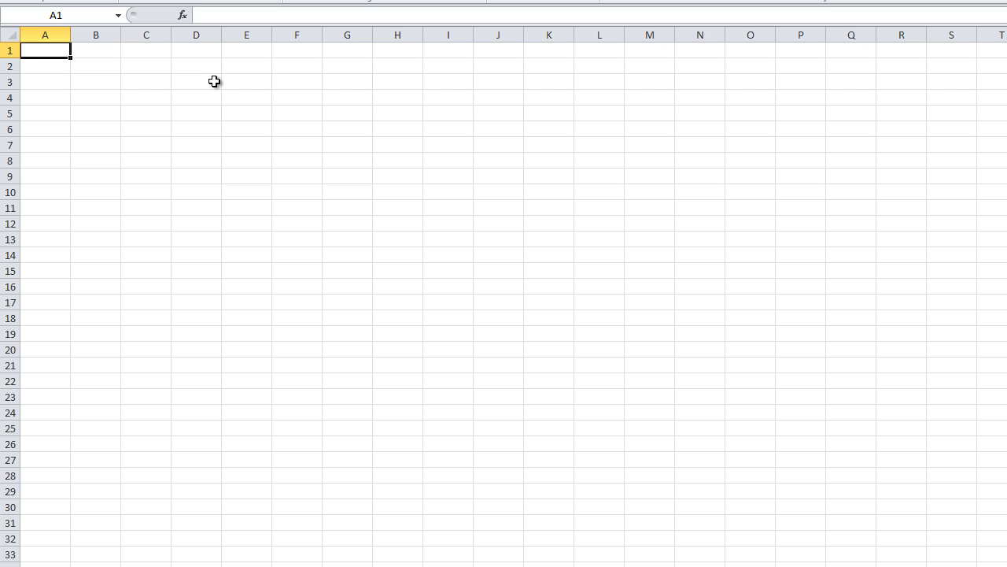
{"action": "type", "text": "1"}
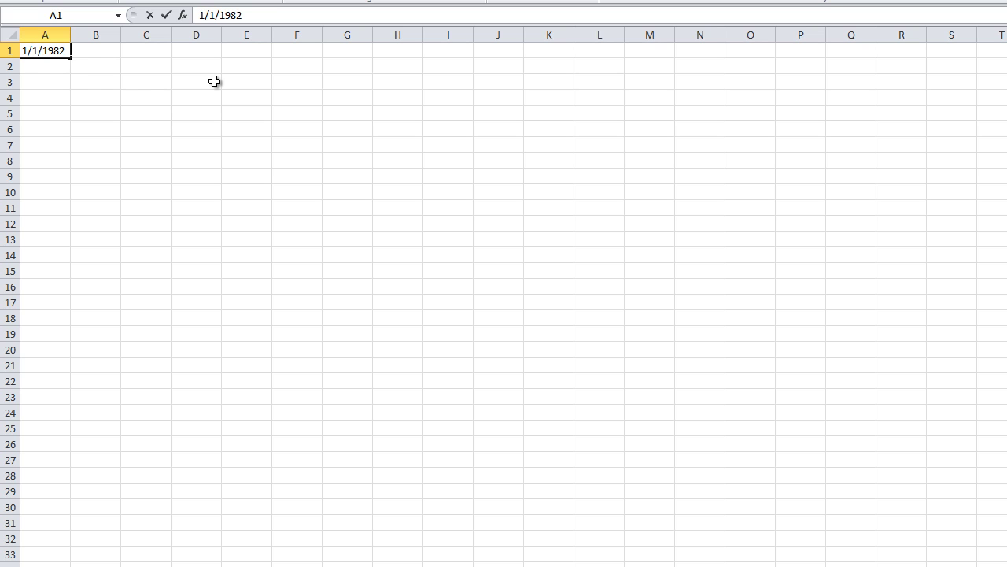
{"action": "type", "text": "/1/1982"}
{"action": "left_click", "coordinate": [215, 81]}
Clear the CONCATENATE formula from C1 and delete column C
{"action": "left_click", "coordinate": [123, 52]}
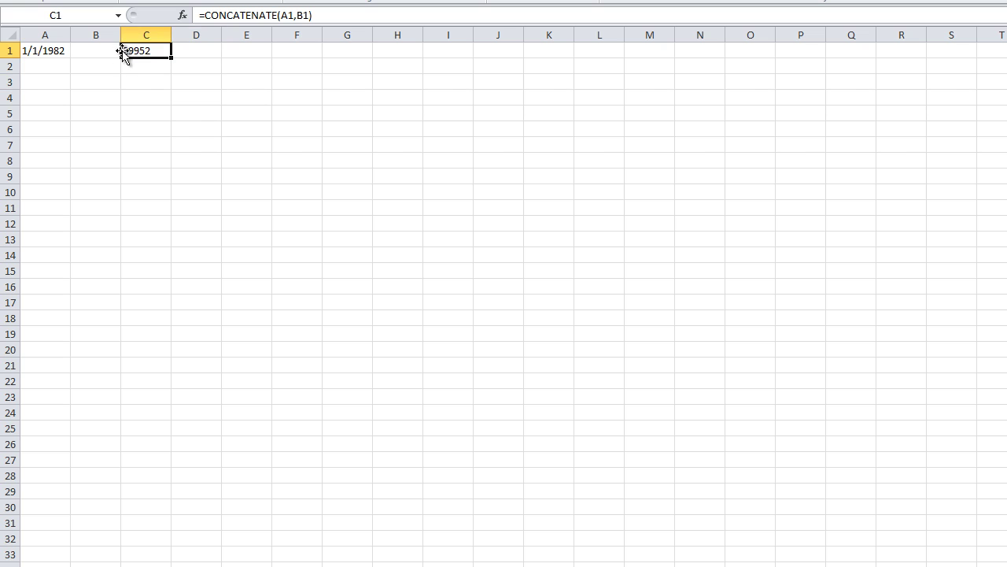
{"action": "key", "text": "Delete"}
{"action": "left_click", "coordinate": [91, 79]}
{"action": "left_click_drag", "start_coordinate": [119, 35], "coordinate": [122, 35]}
{"action": "left_click", "coordinate": [138, 38]}
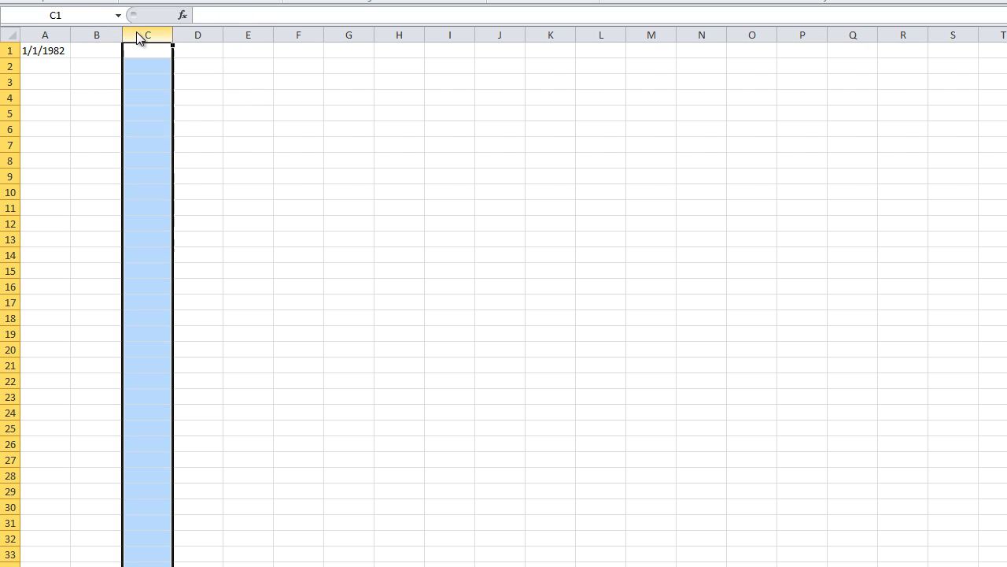
{"action": "right_click", "coordinate": [138, 38]}
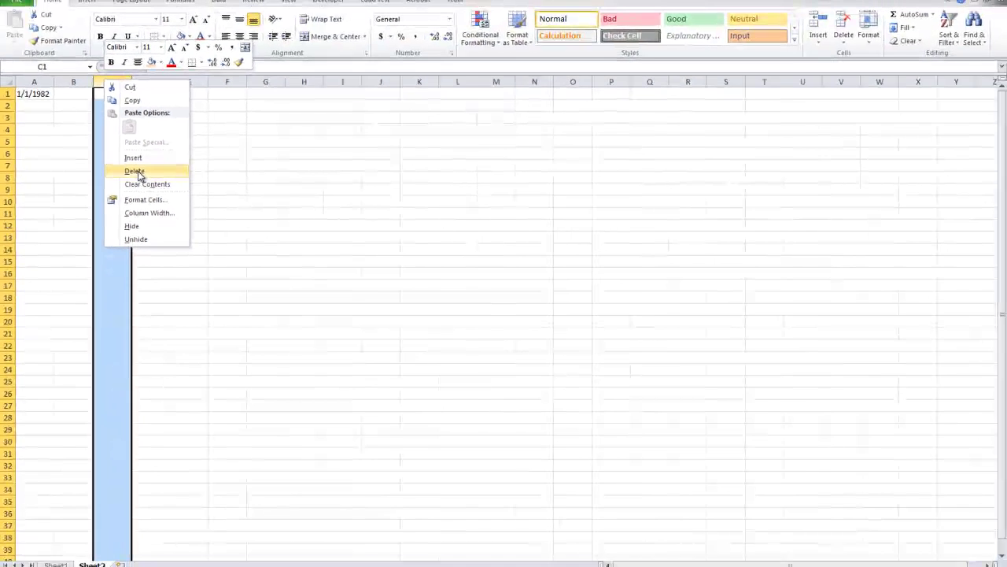
{"action": "left_click", "coordinate": [138, 174]}
{"action": "left_click", "coordinate": [150, 174]}
Check the date in A1 and select the empty B1 for the new formula
{"action": "left_click", "coordinate": [25, 96]}
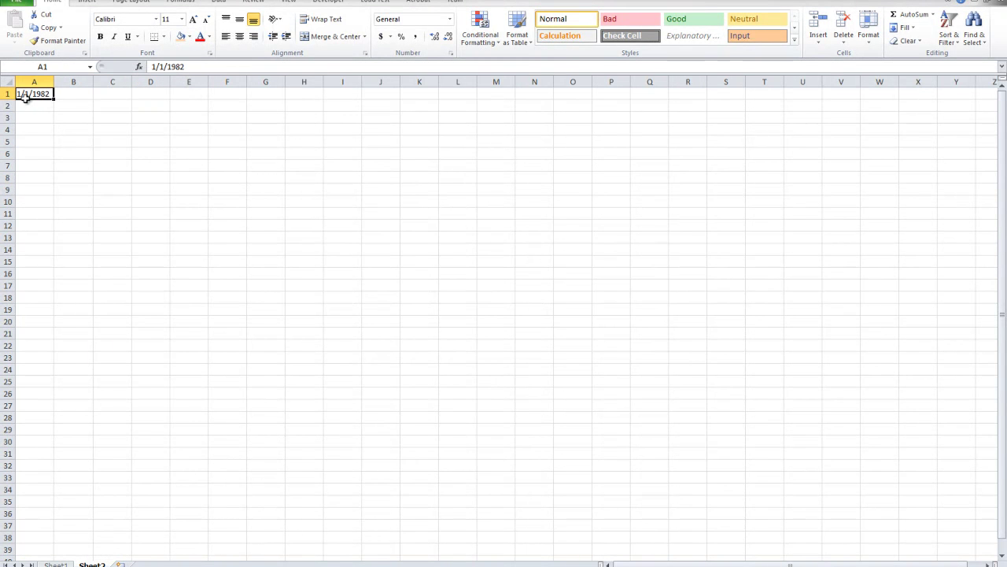
{"action": "left_click", "coordinate": [63, 96]}
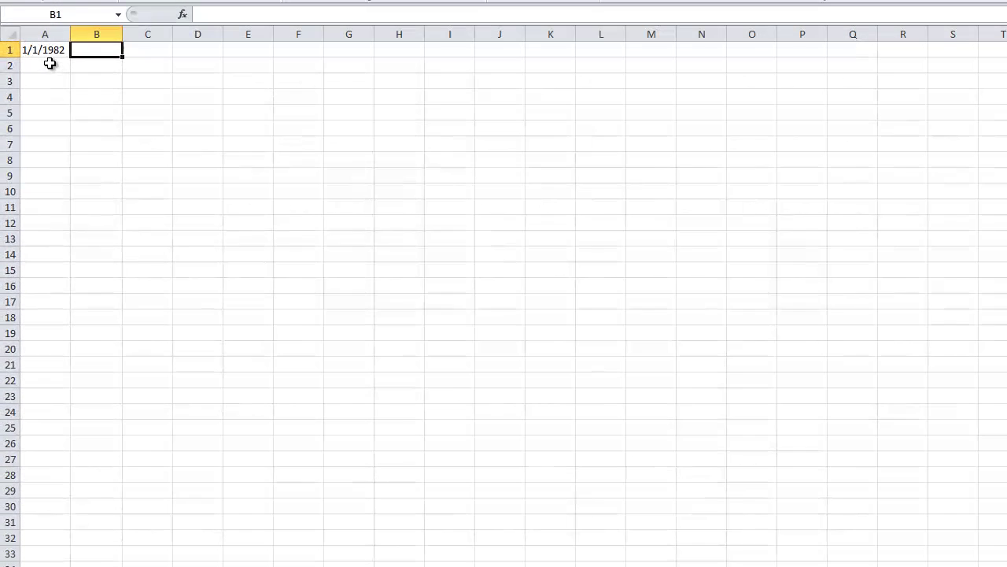
{"action": "left_click", "coordinate": [97, 94]}
{"action": "left_click", "coordinate": [57, 52]}
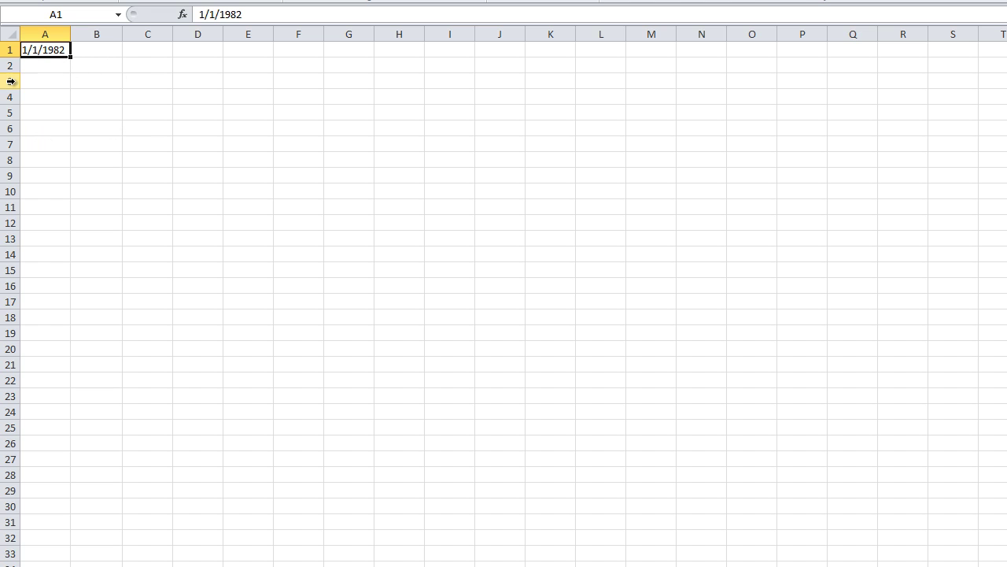
{"action": "left_click", "coordinate": [82, 49]}
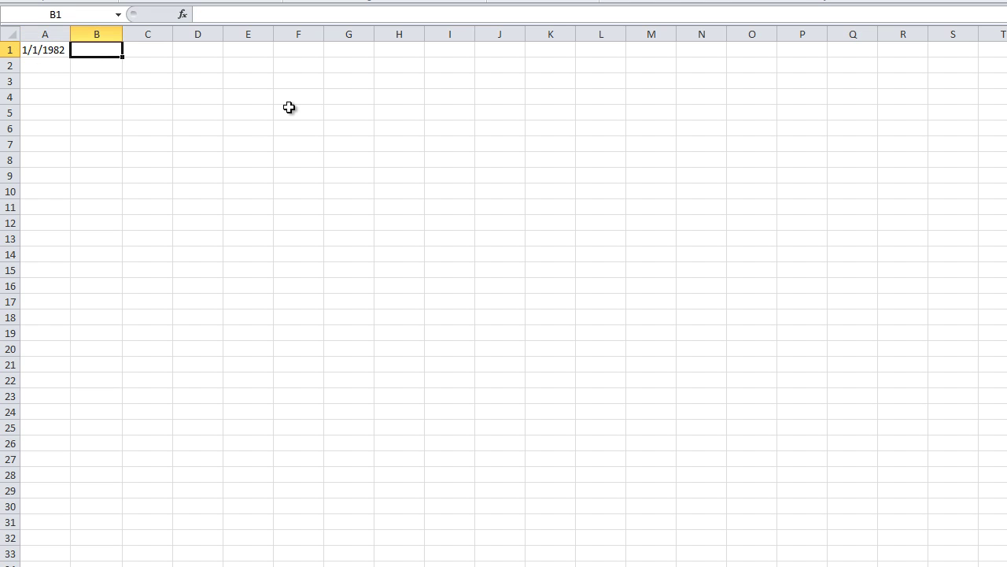
{"action": "left_click", "coordinate": [410, 195]}
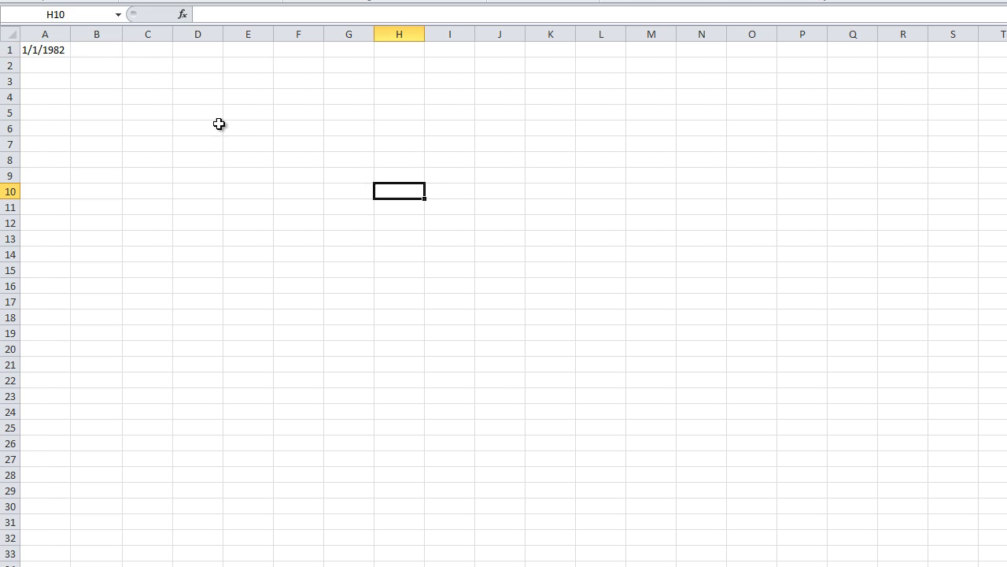
{"action": "left_click", "coordinate": [95, 52]}
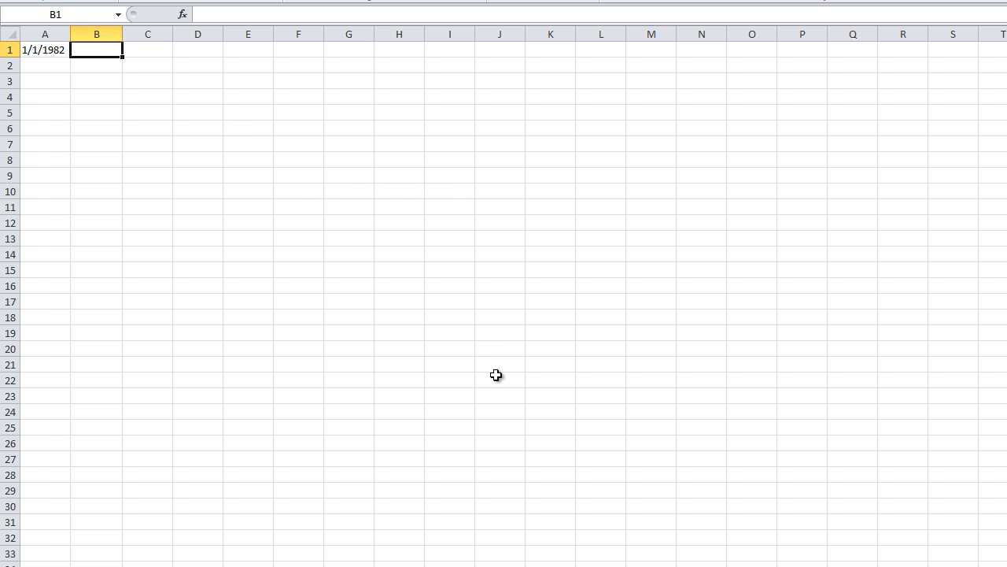
Enter =TODAY()-A1 in B1 and check the result, which shows as the date 8/5/1929
{"action": "type", "text": "=T"}
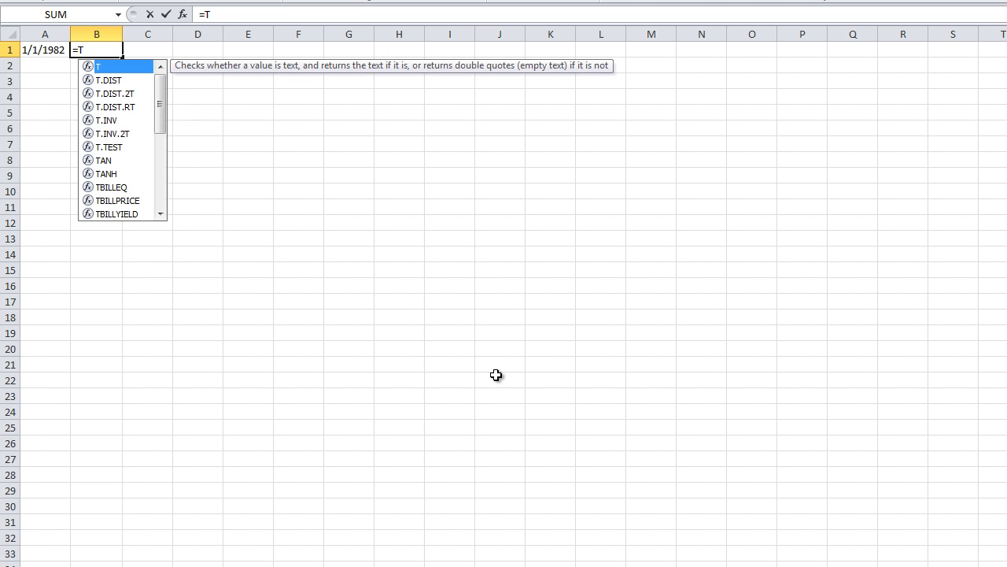
{"action": "type", "text": "oda"}
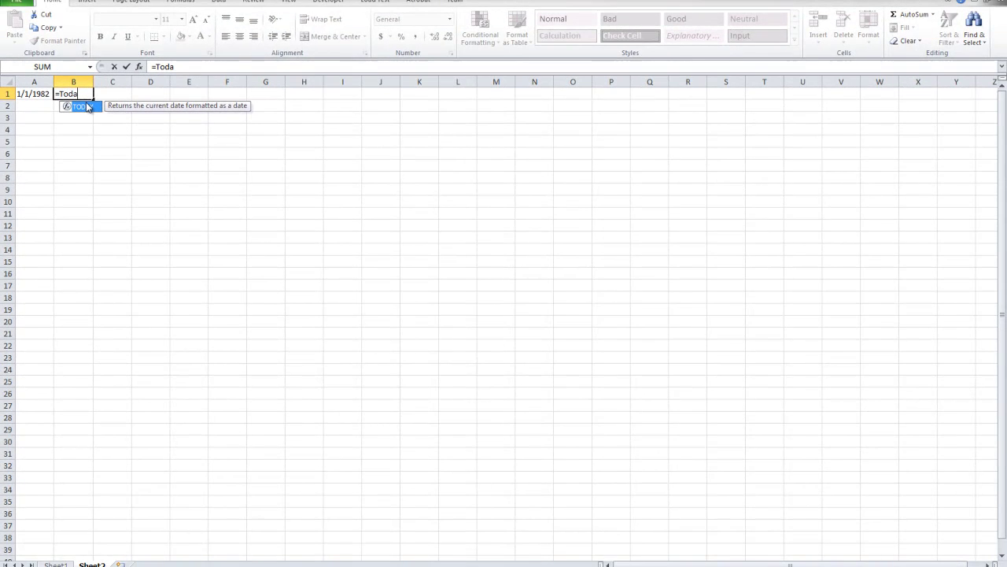
{"action": "double_click", "coordinate": [84, 106]}
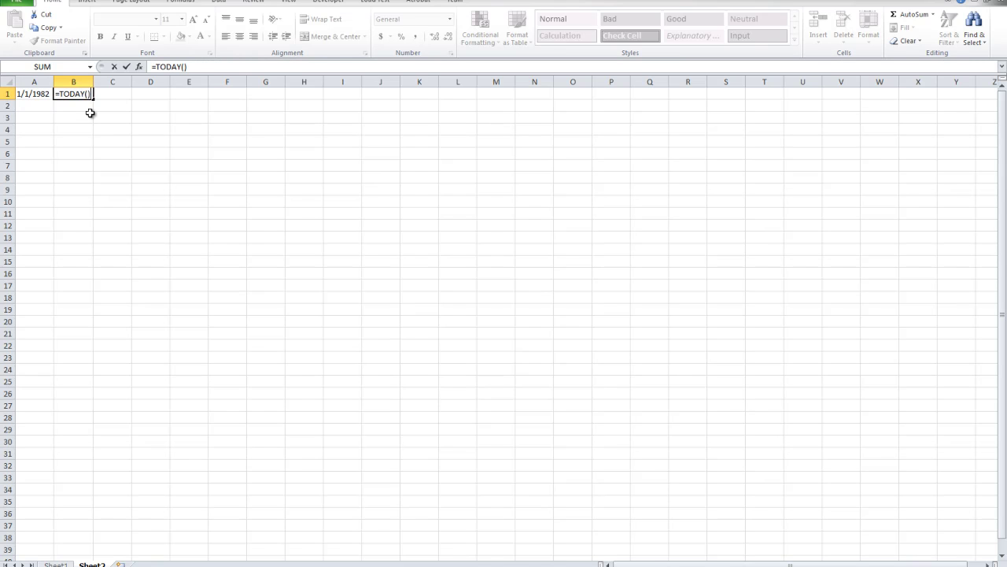
{"action": "type", "text": "-A1"}
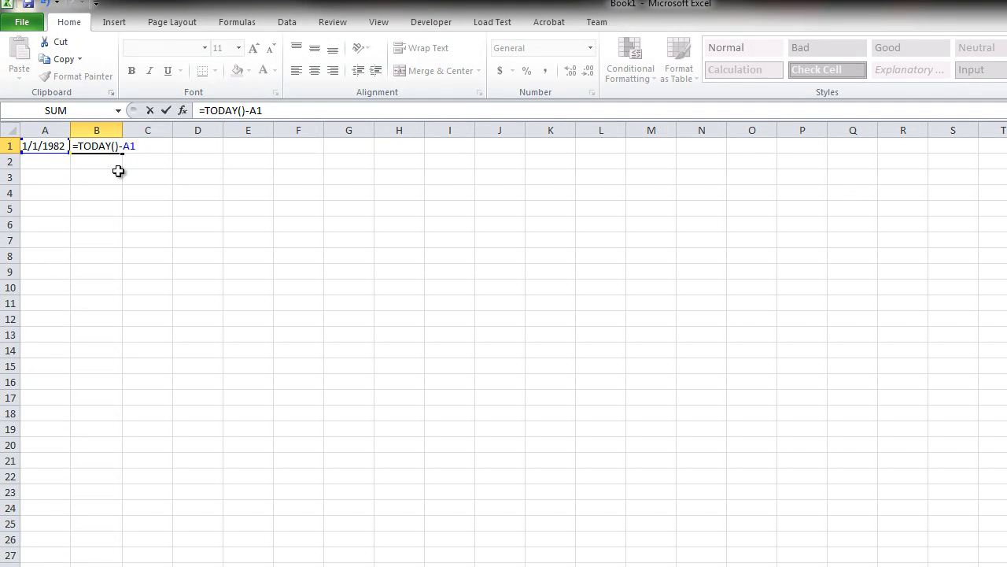
{"action": "key", "text": "Return"}
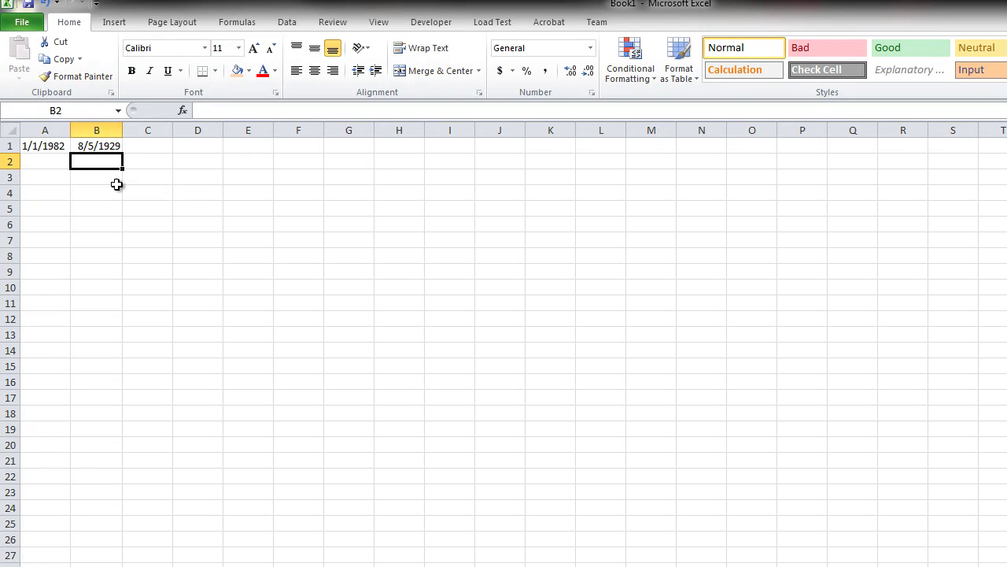
{"action": "left_click", "coordinate": [104, 145]}
{"action": "left_click", "coordinate": [48, 145]}
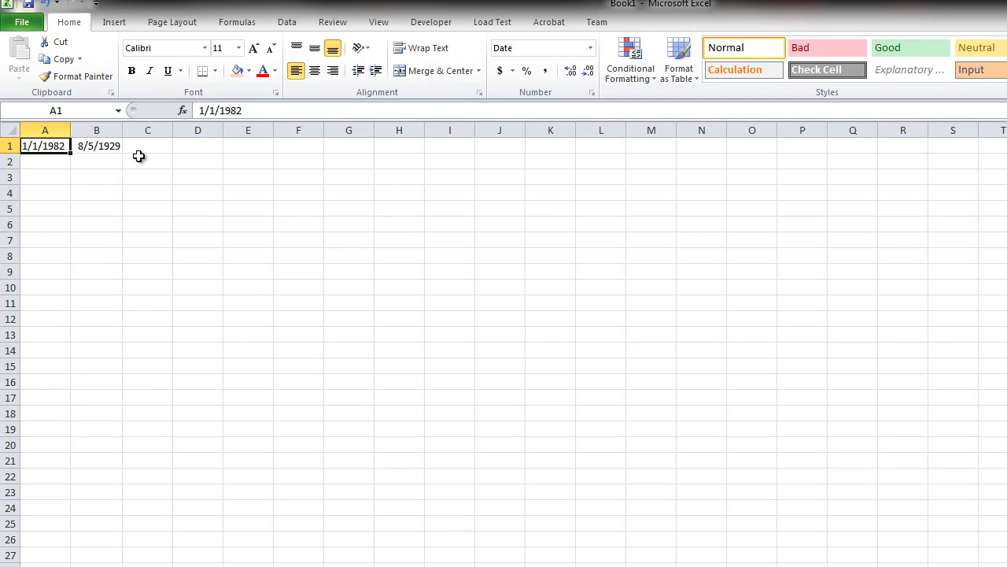
{"action": "left_click", "coordinate": [82, 148]}
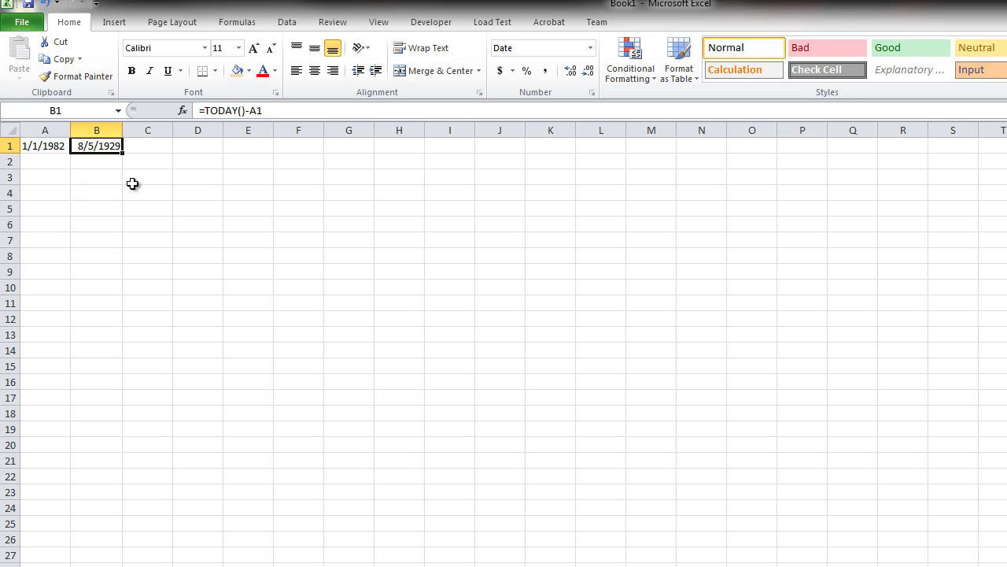
{"action": "left_click", "coordinate": [113, 161]}
{"action": "left_click", "coordinate": [101, 178]}
Format column B as Number with 0 decimal places so B1 shows 10810
{"action": "left_click", "coordinate": [95, 148]}
{"action": "right_click", "coordinate": [97, 131]}
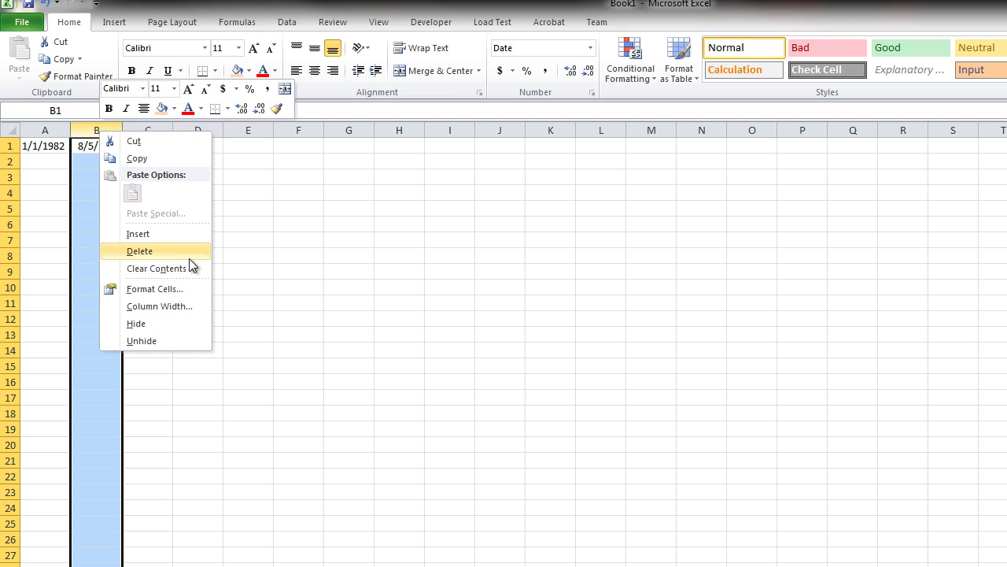
{"action": "left_click", "coordinate": [163, 289]}
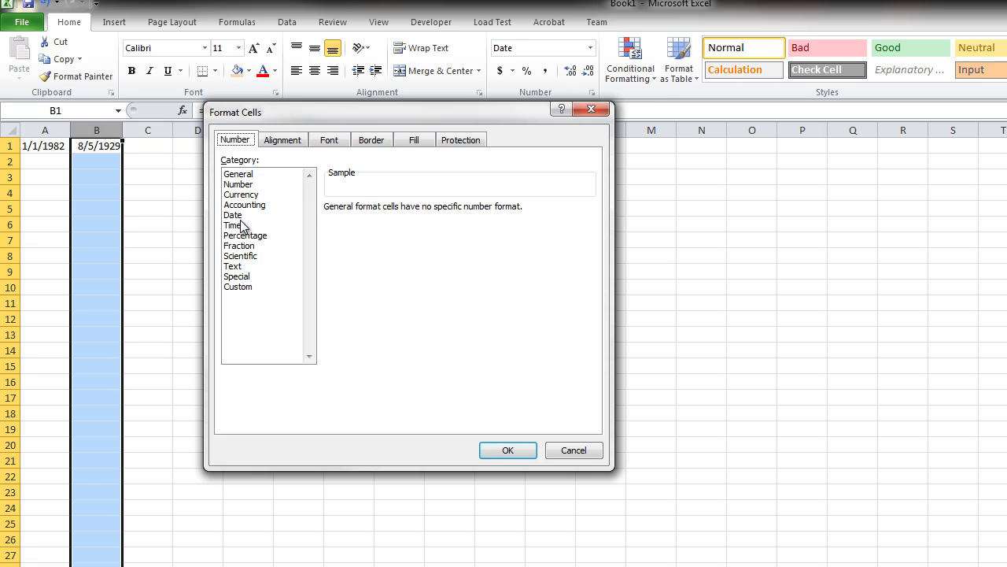
{"action": "left_click", "coordinate": [239, 184]}
{"action": "left_click", "coordinate": [428, 213]}
{"action": "left_click", "coordinate": [428, 213]}
{"action": "left_click", "coordinate": [508, 449]}
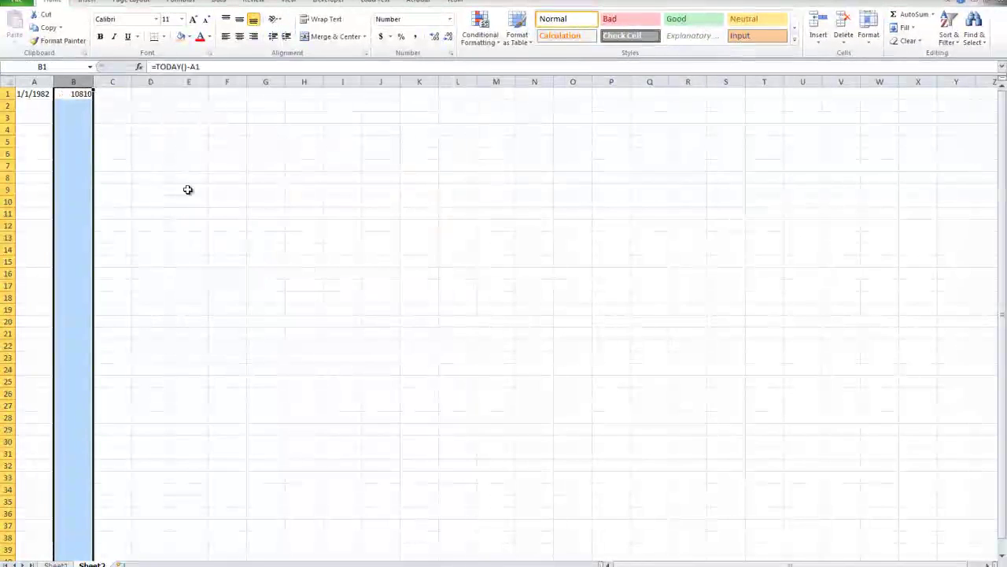
{"action": "left_click", "coordinate": [73, 141]}
{"action": "left_click", "coordinate": [70, 92]}
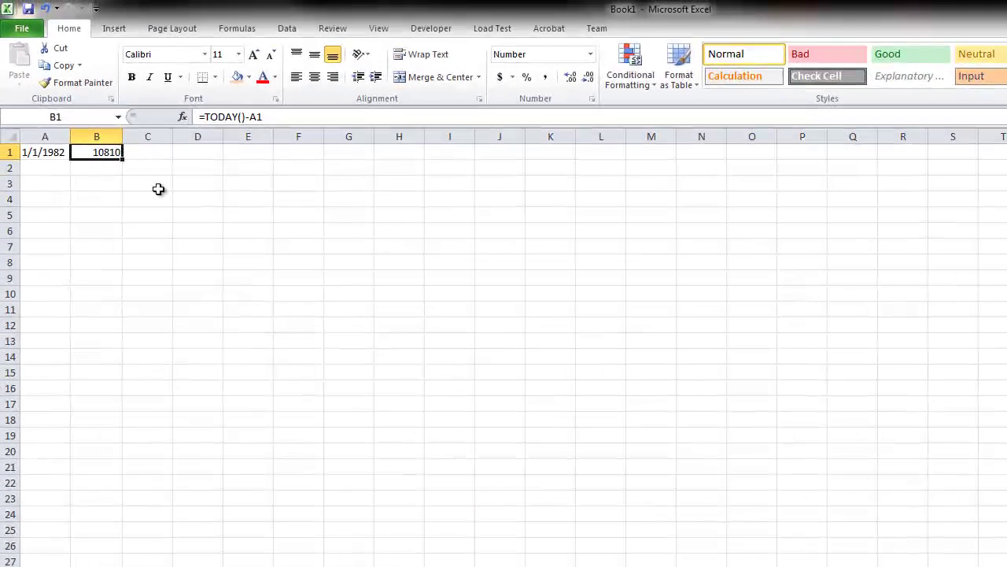
Enter the date 8/1/2011 in A3
{"action": "left_click", "coordinate": [121, 124]}
{"action": "left_click", "coordinate": [51, 185]}
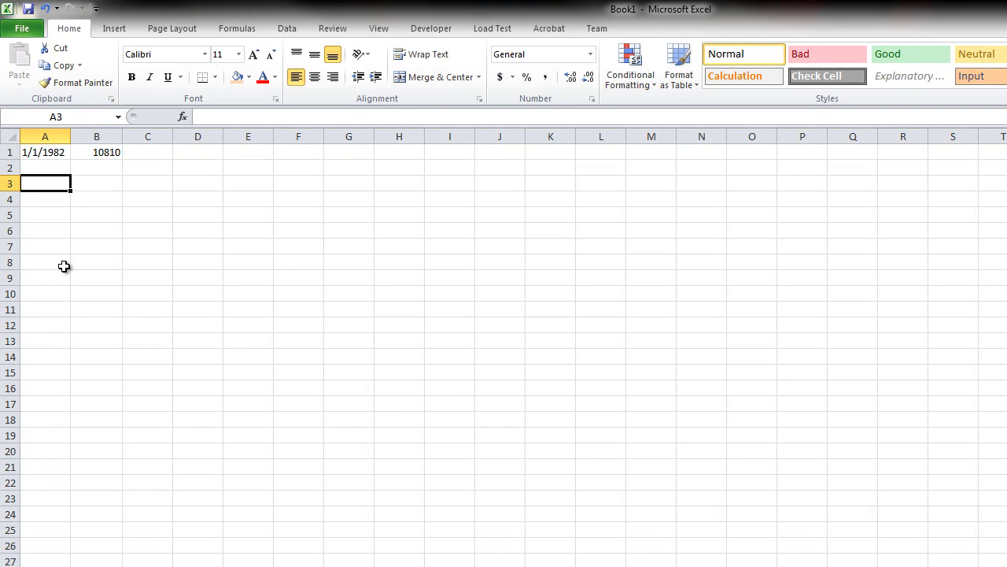
{"action": "type", "text": "8/1/2011"}
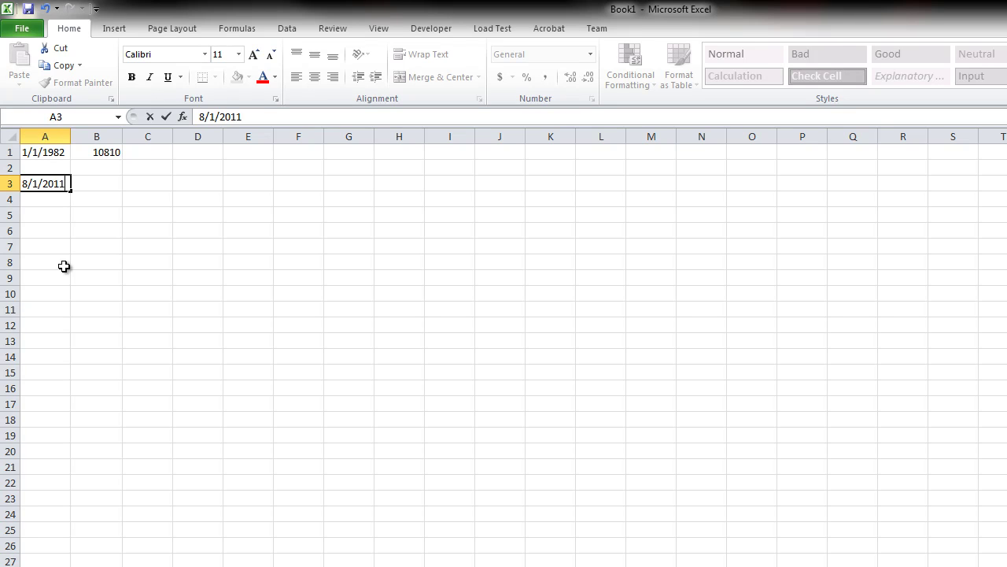
{"action": "left_click", "coordinate": [64, 266]}
{"action": "left_click", "coordinate": [49, 183]}
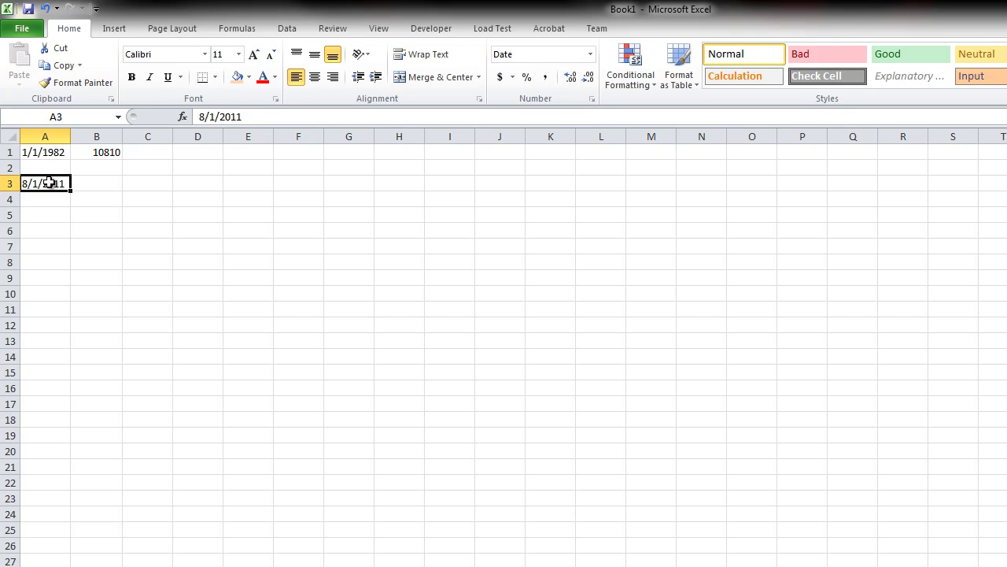
{"action": "left_click", "coordinate": [189, 388]}
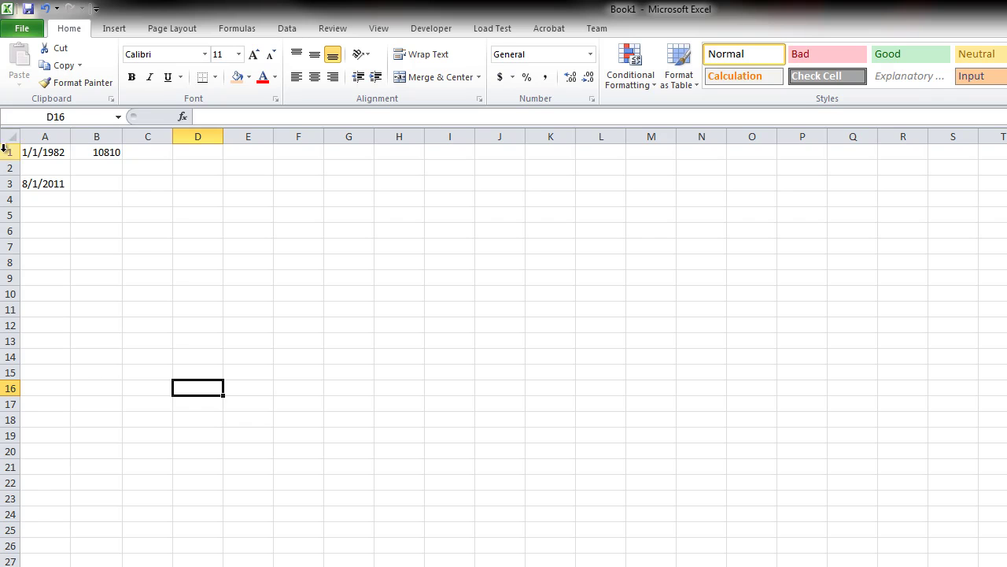
Enter =TODAY()-A3 in B3, giving 6 days, and check both cells
{"action": "left_click", "coordinate": [90, 186]}
{"action": "type", "text": "="}
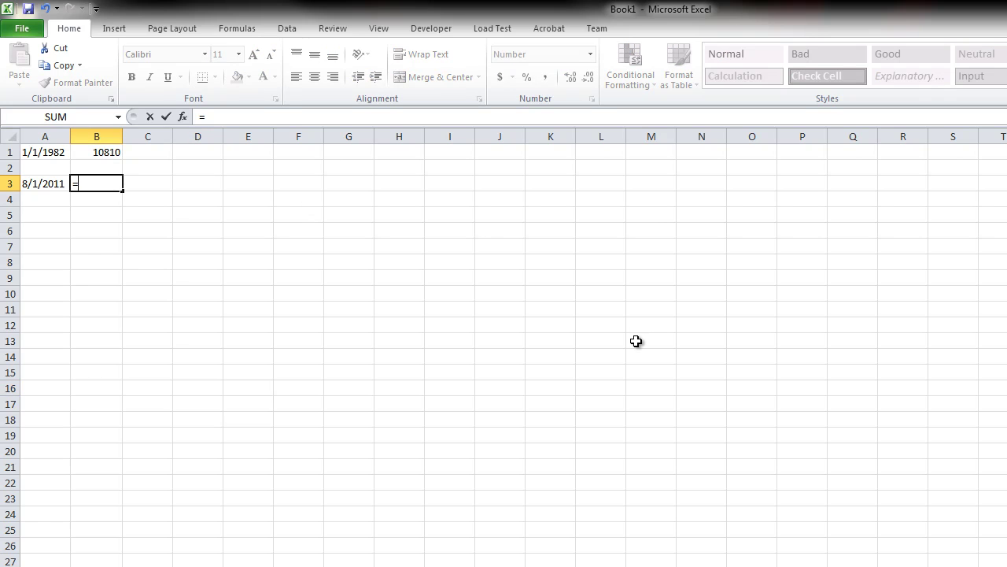
{"action": "type", "text": "Today"}
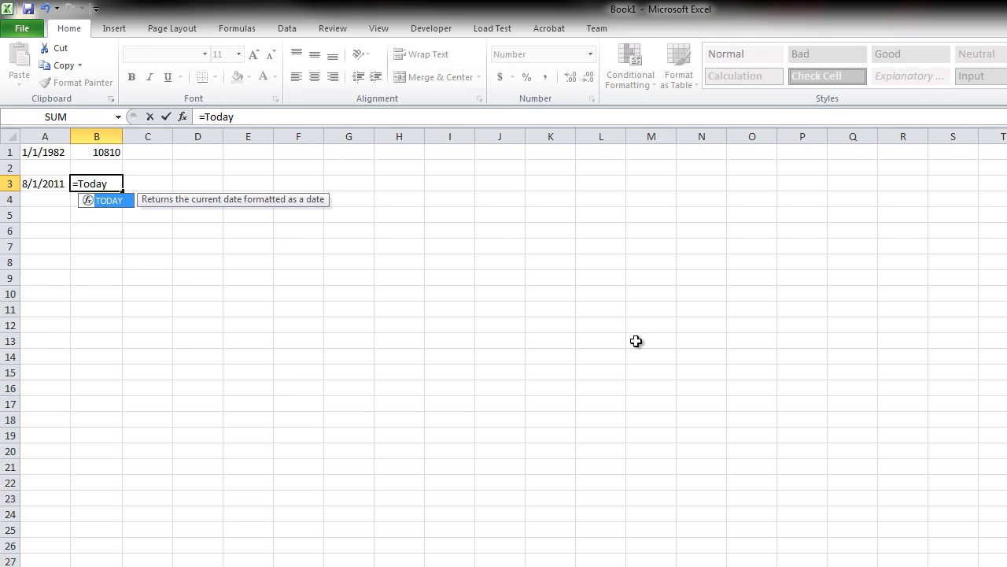
{"action": "type", "text": "()-"}
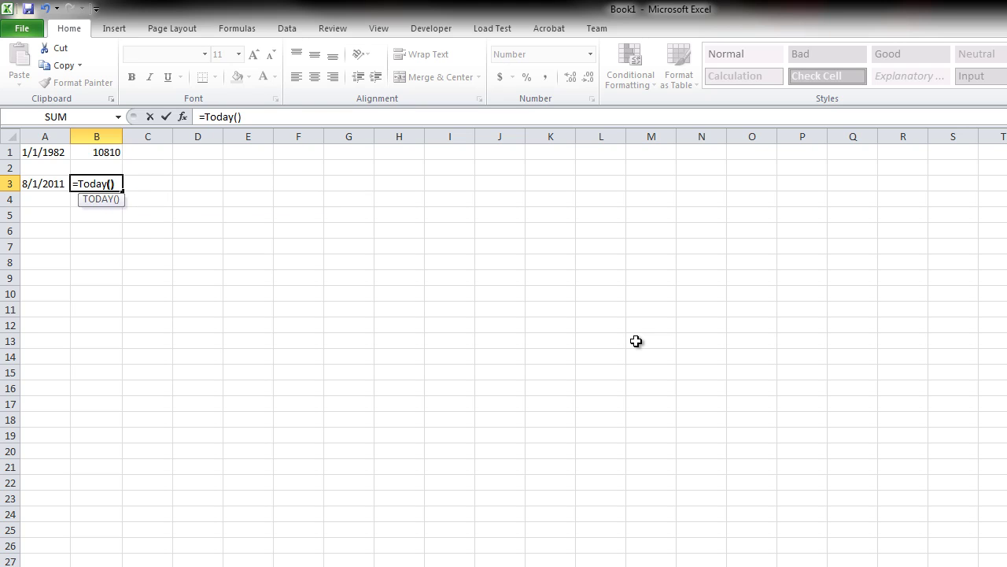
{"action": "type", "text": "A3"}
{"action": "key", "text": "Return"}
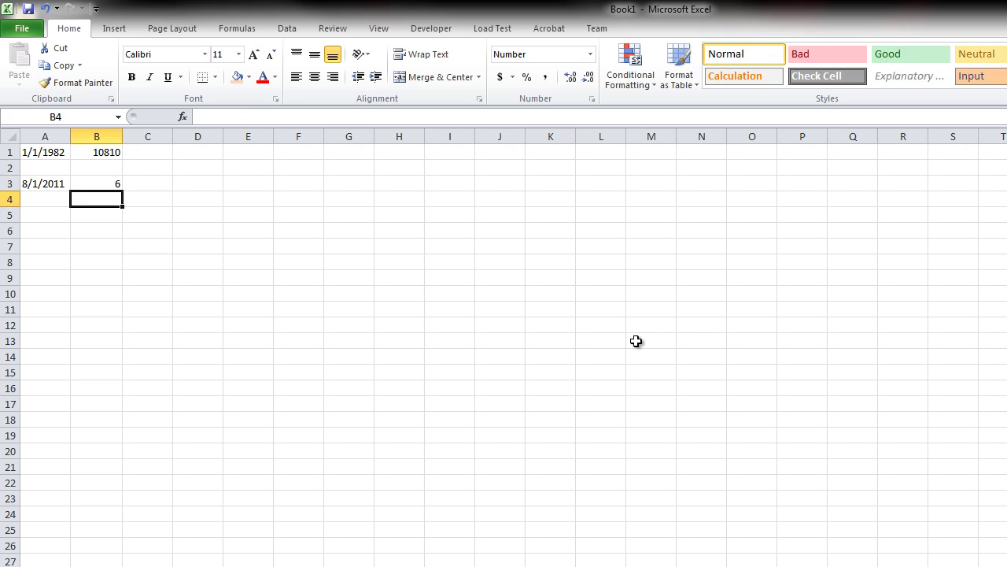
{"action": "left_click", "coordinate": [92, 186]}
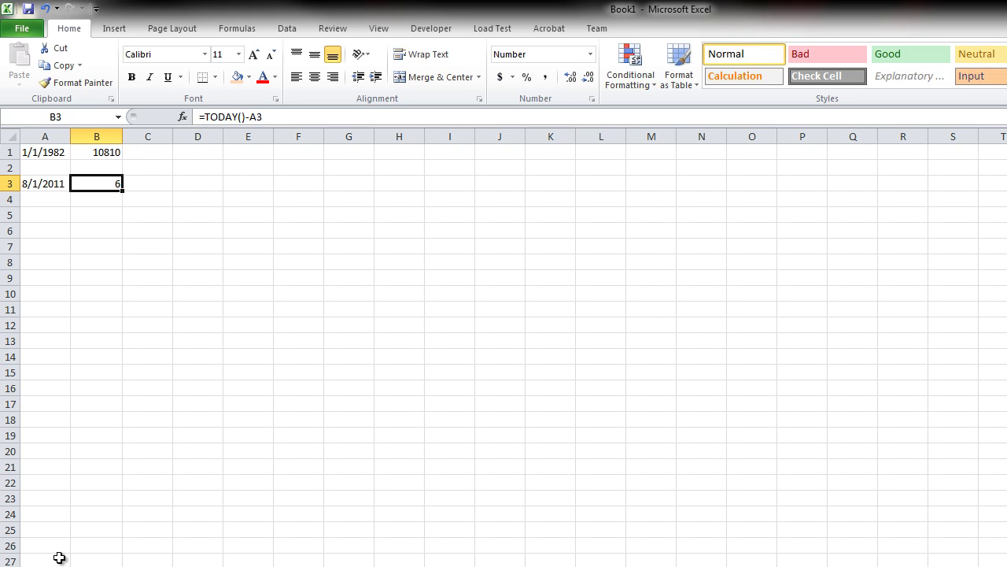
{"action": "left_click", "coordinate": [43, 187]}
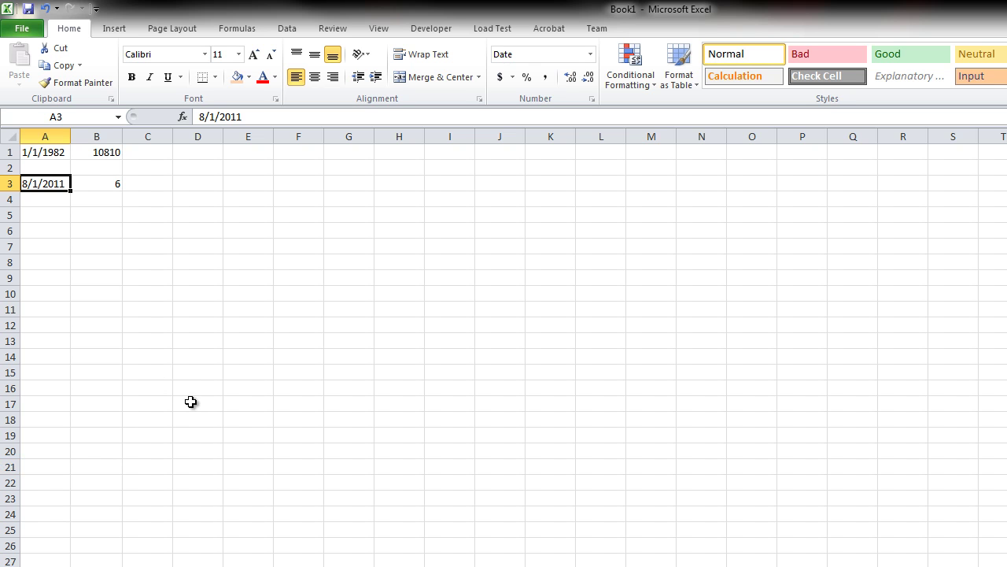
Select the date test ranges and column B, dismissing the column menu unchanged
{"action": "left_click_drag", "start_coordinate": [202, 402], "coordinate": [212, 292]}
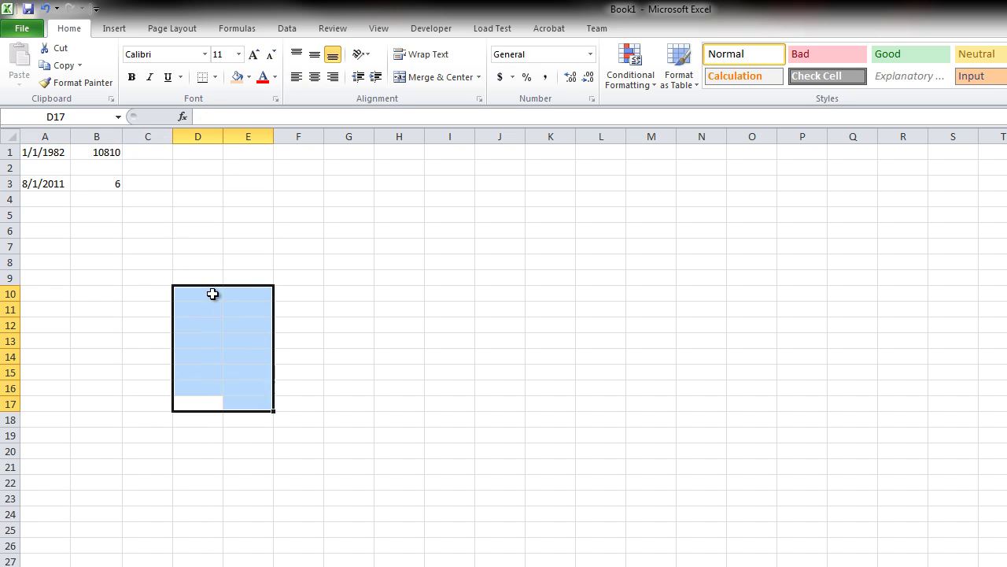
{"action": "left_click", "coordinate": [202, 302]}
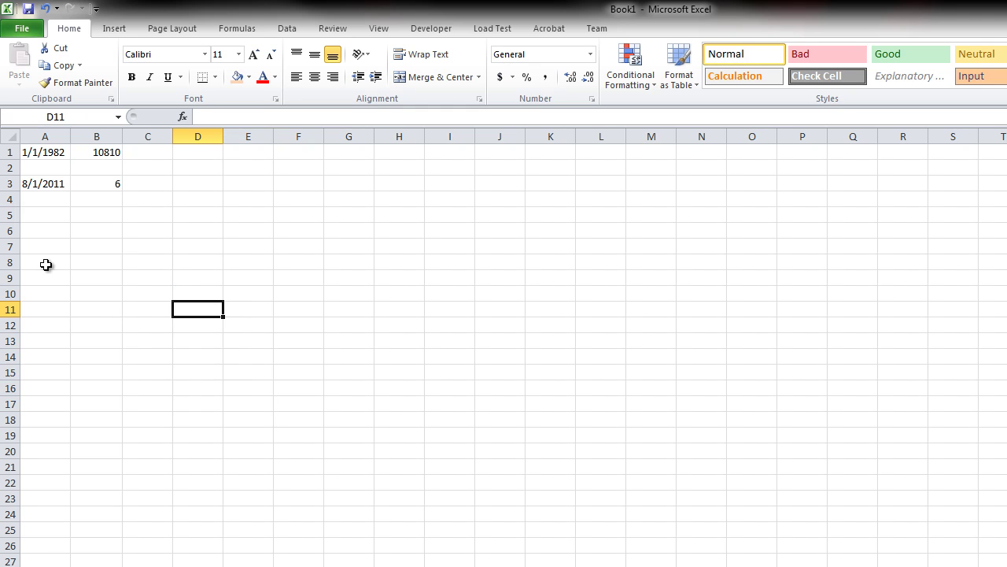
{"action": "left_click", "coordinate": [136, 264]}
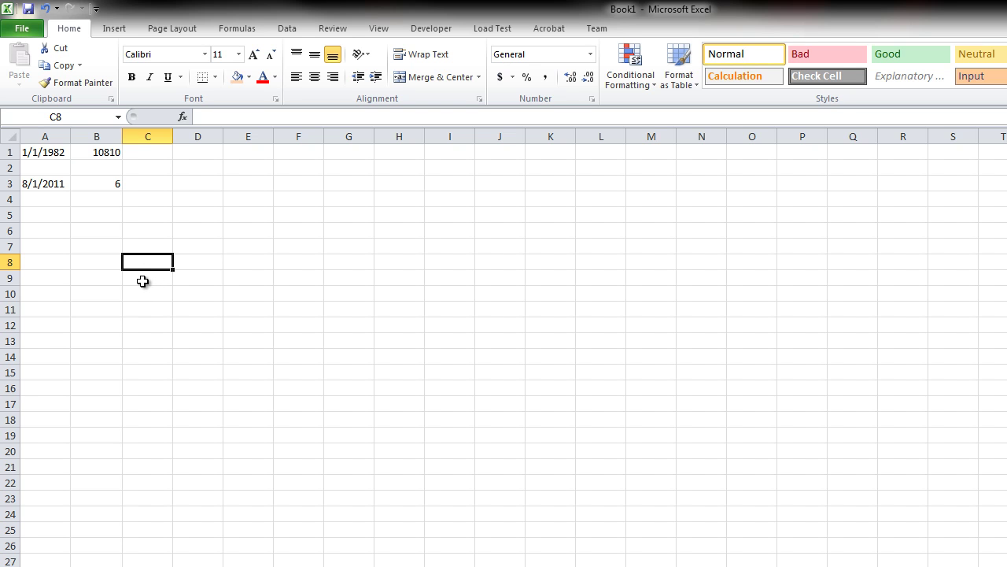
{"action": "left_click_drag", "start_coordinate": [86, 246], "coordinate": [35, 151]}
{"action": "left_click", "coordinate": [261, 305]}
{"action": "left_click_drag", "start_coordinate": [122, 249], "coordinate": [35, 151]}
{"action": "left_click", "coordinate": [96, 136]}
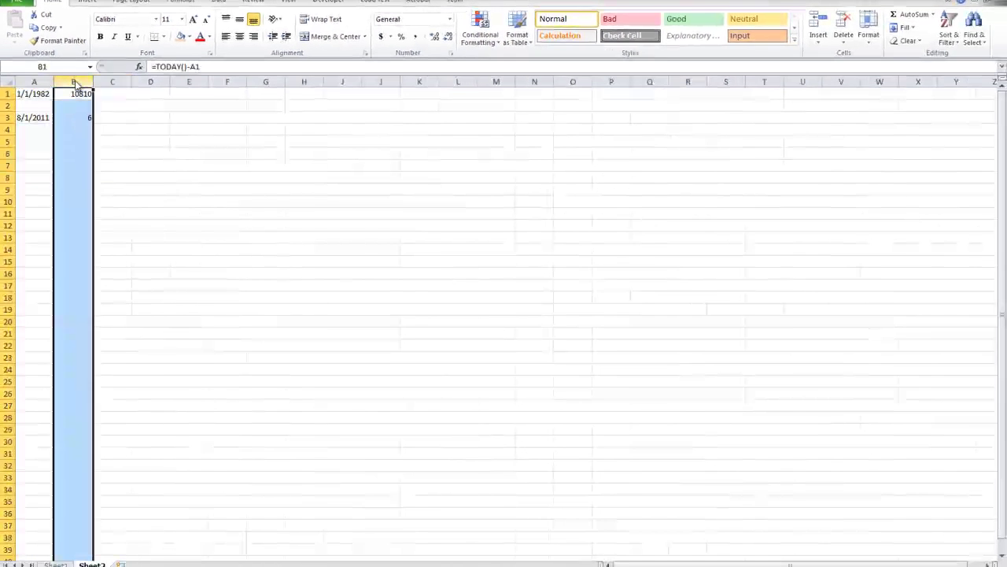
{"action": "right_click", "coordinate": [96, 136]}
{"action": "key", "text": "Escape"}
Delete columns A through E on Sheet2 and return to Sheet1
{"action": "left_click_drag", "start_coordinate": [34, 82], "coordinate": [188, 81]}
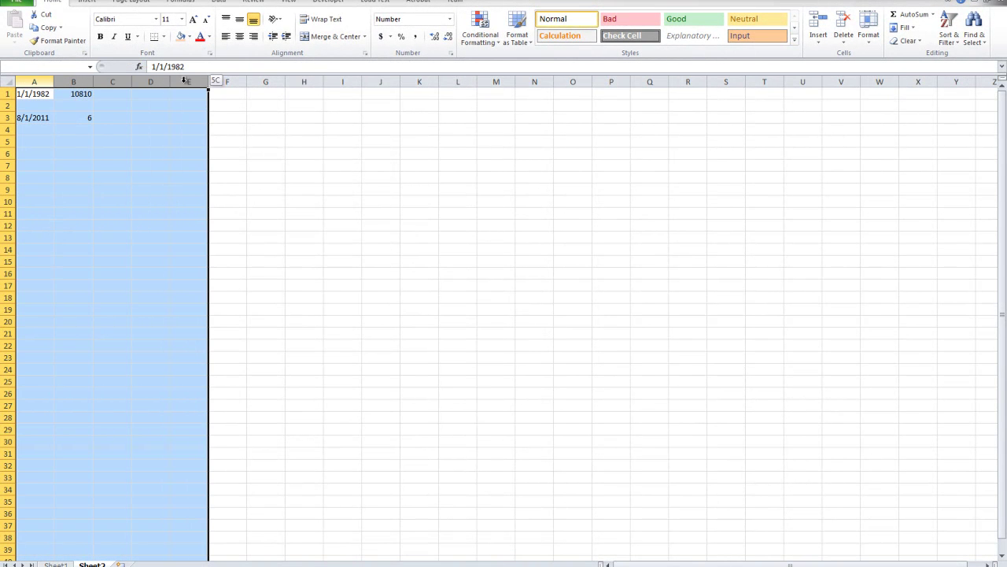
{"action": "right_click", "coordinate": [111, 79]}
{"action": "left_click", "coordinate": [135, 172]}
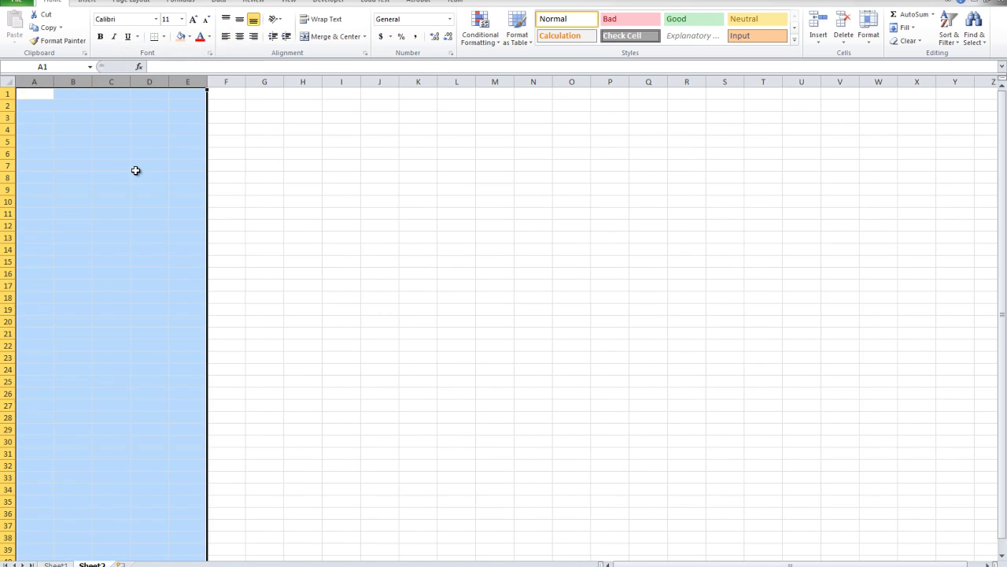
{"action": "left_click", "coordinate": [96, 408]}
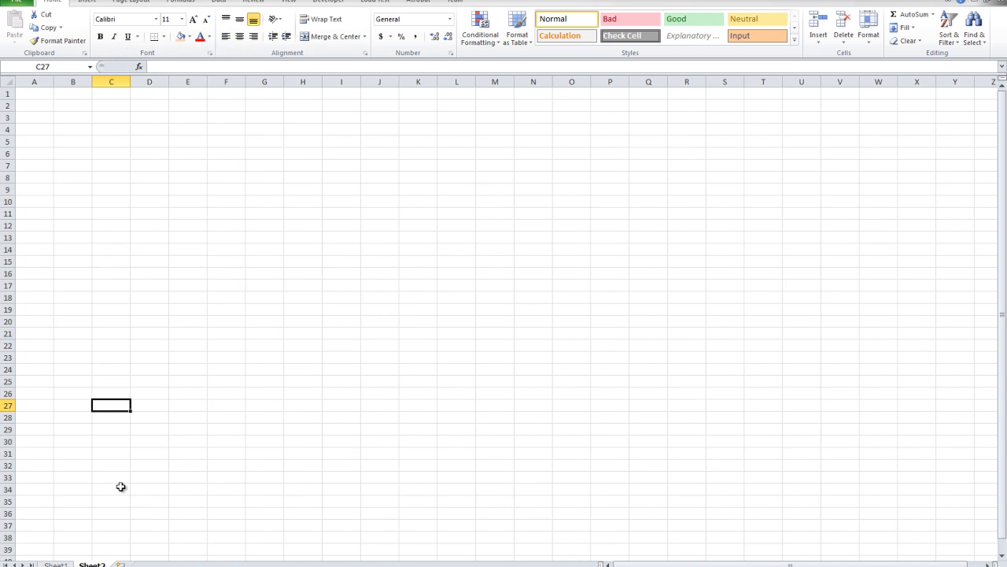
{"action": "left_click", "coordinate": [55, 565]}
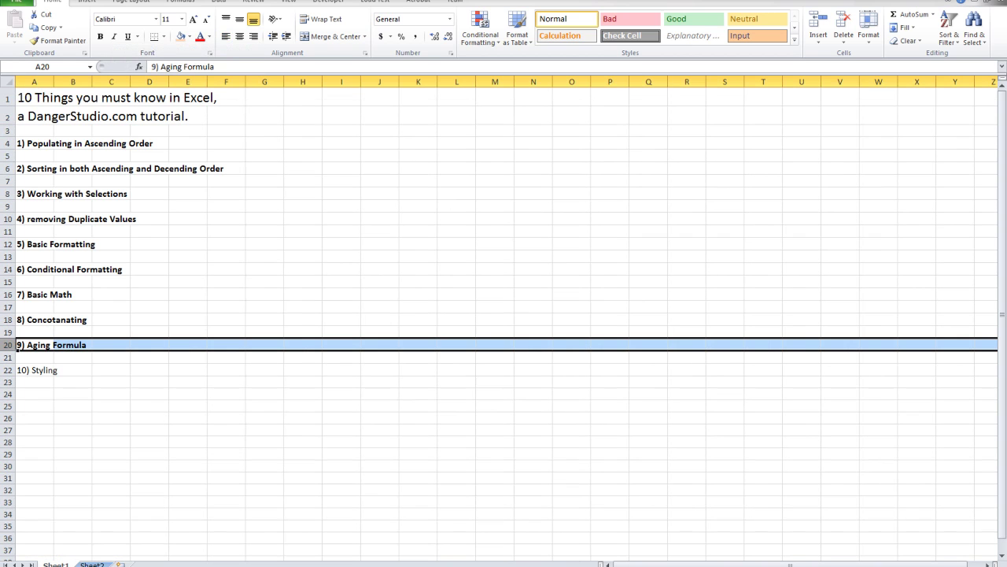
Make 10) Styling bold and widen column A to fit the headings
{"action": "left_click", "coordinate": [5, 369]}
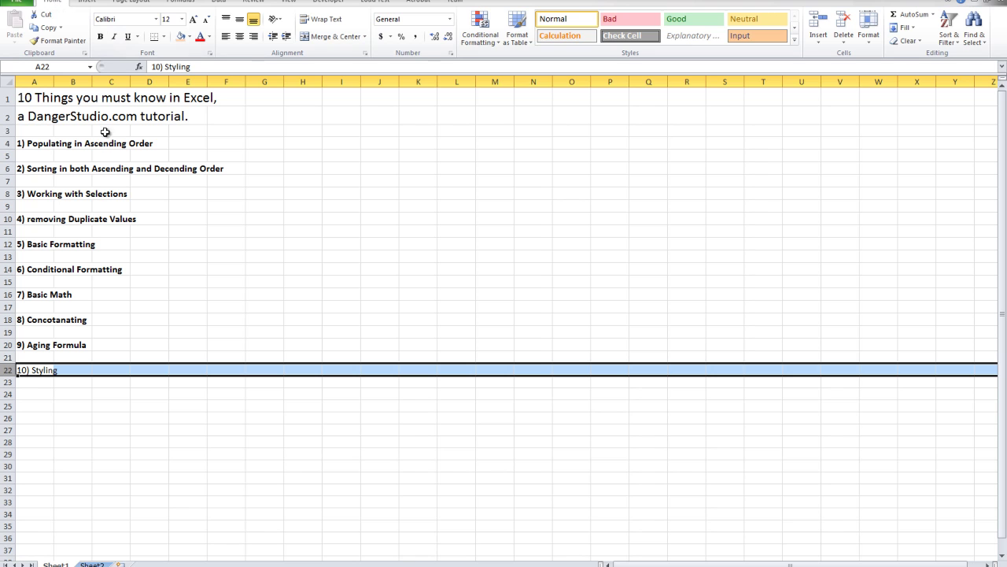
{"action": "left_click_drag", "start_coordinate": [67, 348], "coordinate": [35, 193]}
{"action": "left_click", "coordinate": [149, 525]}
{"action": "left_click", "coordinate": [7, 370]}
{"action": "left_click", "coordinate": [100, 36]}
{"action": "left_click", "coordinate": [110, 395]}
{"action": "left_click", "coordinate": [40, 357]}
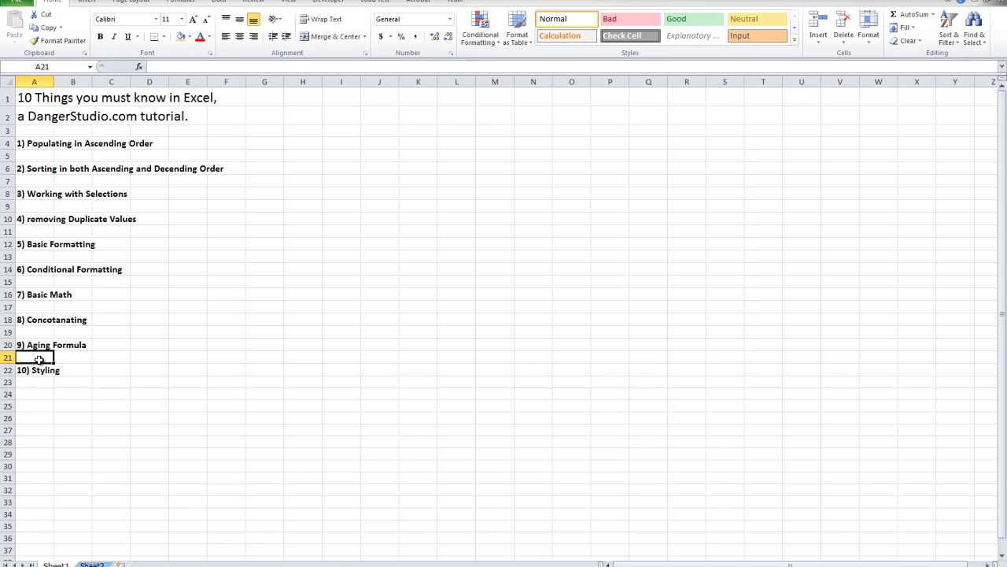
{"action": "left_click_drag", "start_coordinate": [54, 81], "coordinate": [198, 82]}
Give 10) Styling red text and an orange fill
{"action": "left_click", "coordinate": [37, 384]}
{"action": "left_click", "coordinate": [39, 371]}
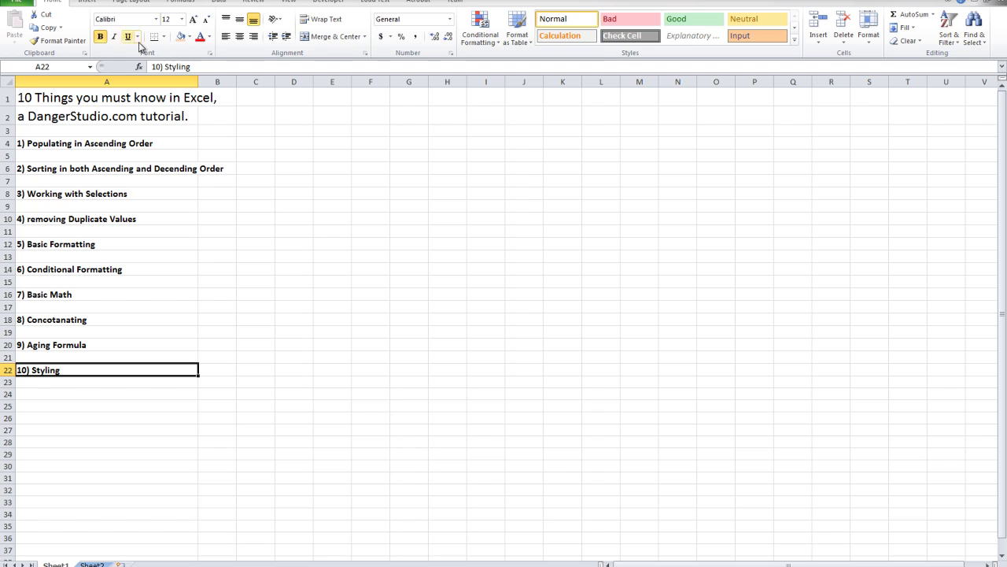
{"action": "left_click", "coordinate": [210, 37]}
{"action": "left_click", "coordinate": [210, 138]}
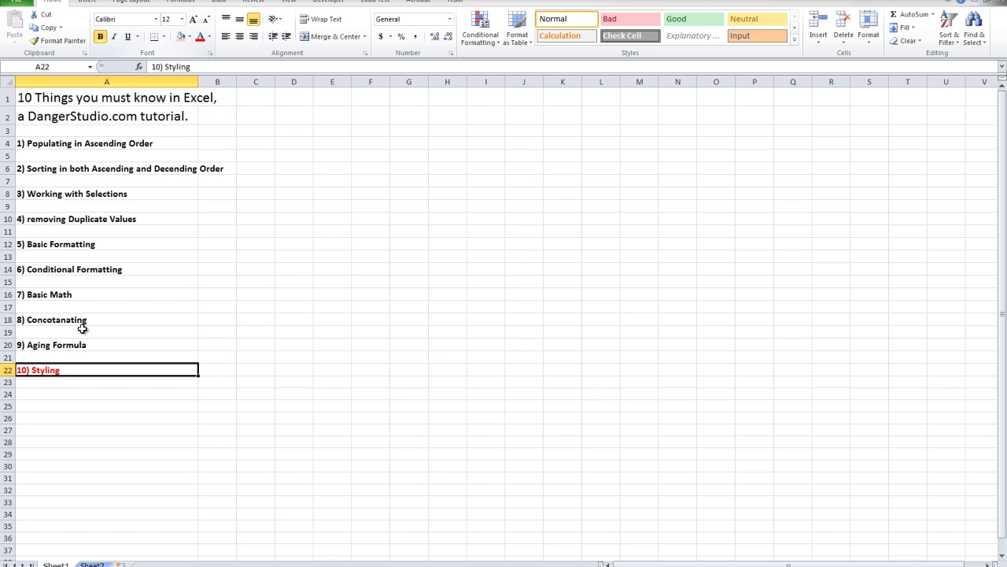
{"action": "left_click", "coordinate": [181, 37]}
Fill 9) Aging Formula blue with dark font colour
{"action": "left_click", "coordinate": [120, 296]}
{"action": "left_click", "coordinate": [73, 344]}
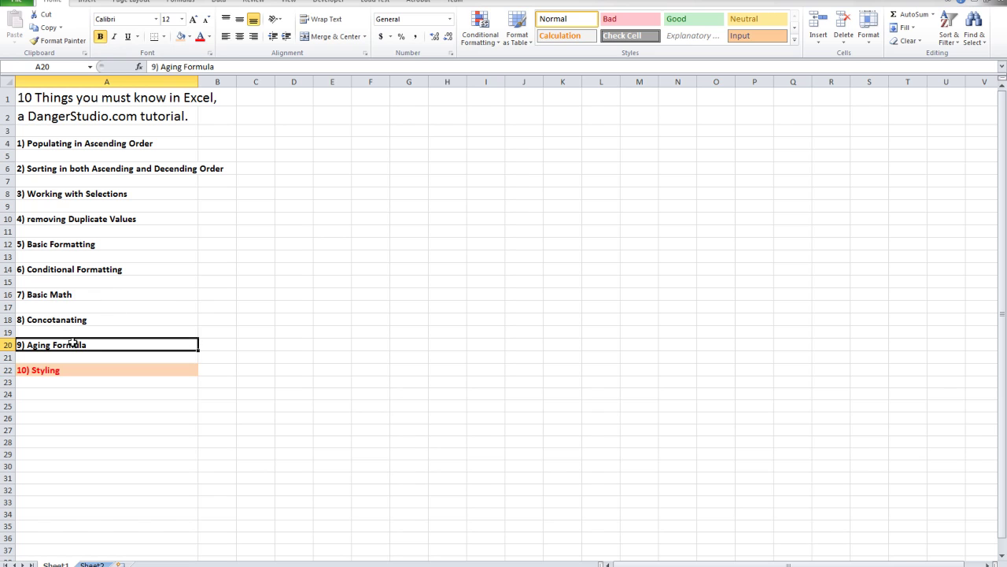
{"action": "left_click", "coordinate": [187, 37]}
{"action": "left_click", "coordinate": [210, 76]}
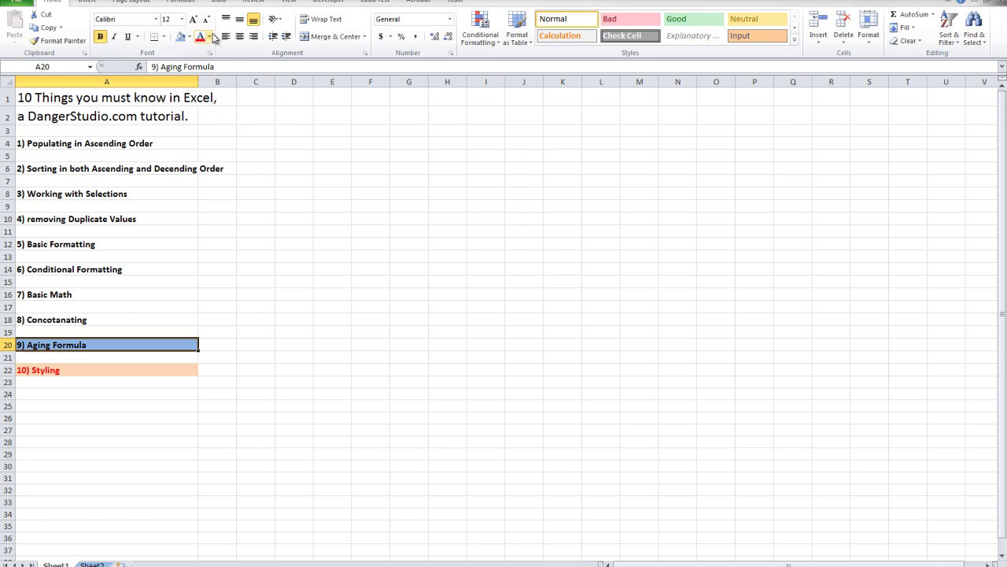
{"action": "left_click", "coordinate": [209, 37]}
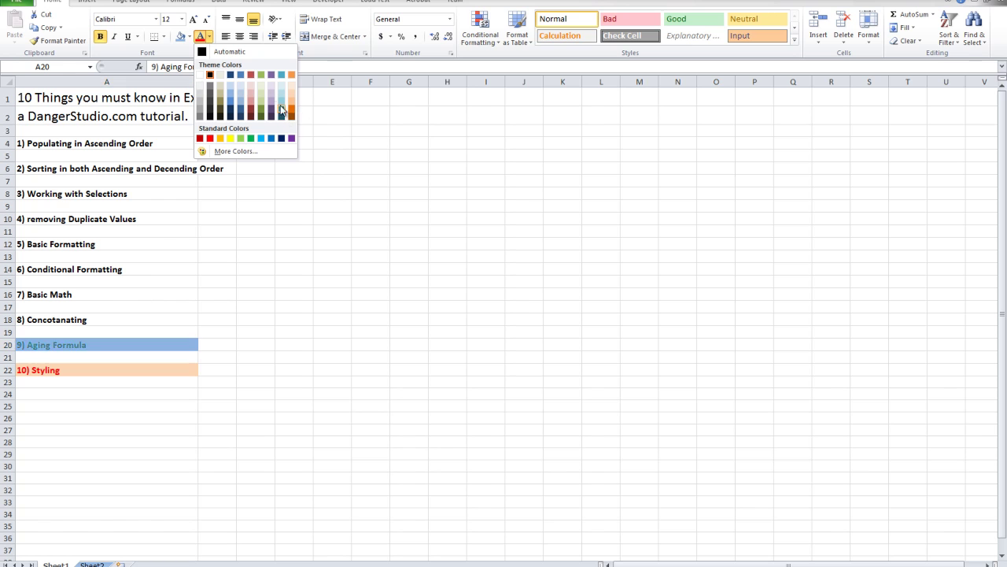
{"action": "left_click", "coordinate": [261, 85]}
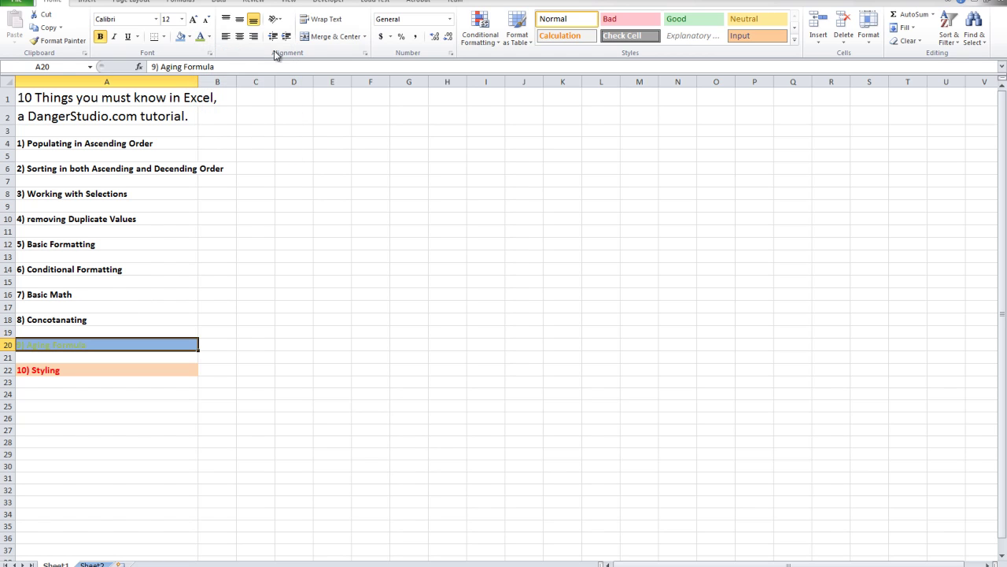
{"action": "left_click", "coordinate": [209, 37]}
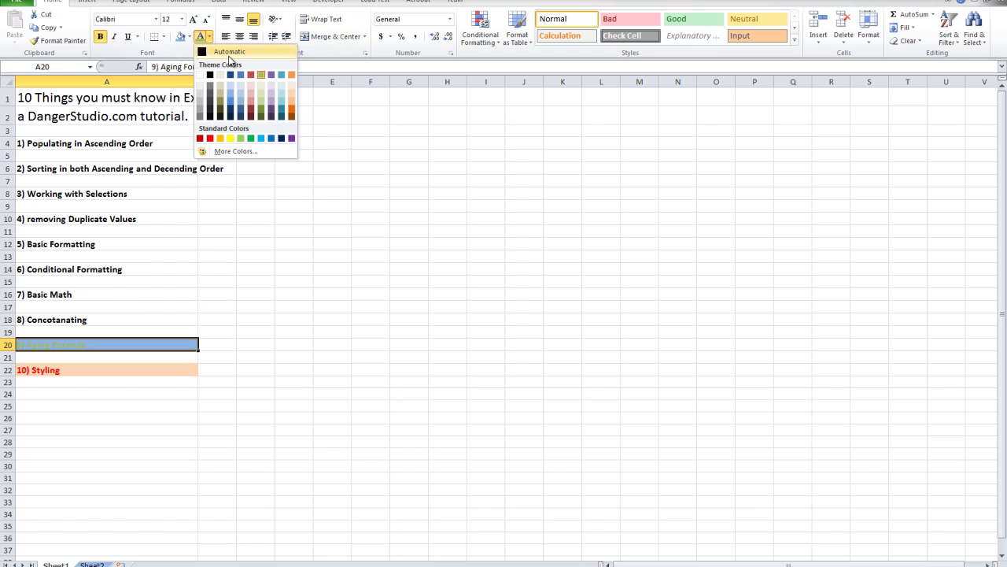
{"action": "left_click", "coordinate": [221, 118]}
Select cells across the topic list, ending on 6) Conditional Formatting
{"action": "left_click", "coordinate": [173, 282]}
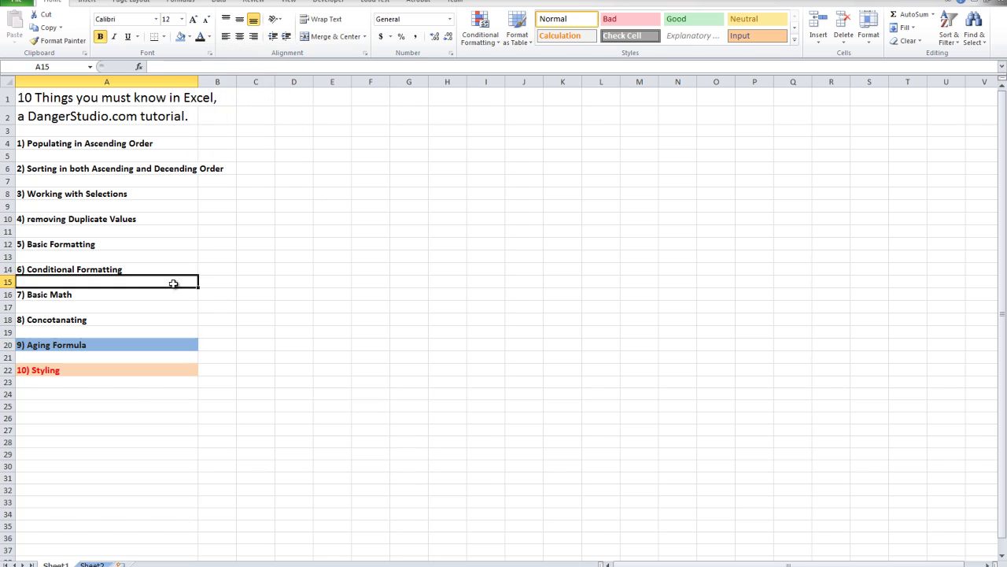
{"action": "left_click", "coordinate": [4, 319]}
{"action": "left_click", "coordinate": [205, 232]}
{"action": "left_click_drag", "start_coordinate": [228, 381], "coordinate": [47, 98]}
{"action": "left_click", "coordinate": [333, 334]}
{"action": "left_click", "coordinate": [109, 271]}
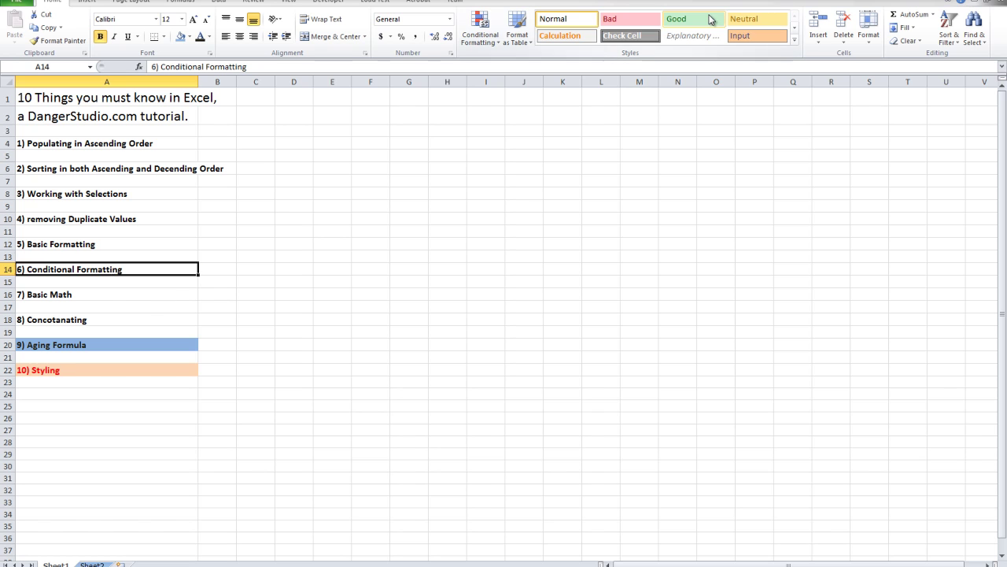
Give 6) Conditional Formatting the Good style and 7) Basic Math the Heading 1 style
{"action": "left_click", "coordinate": [704, 19]}
{"action": "left_click", "coordinate": [184, 292]}
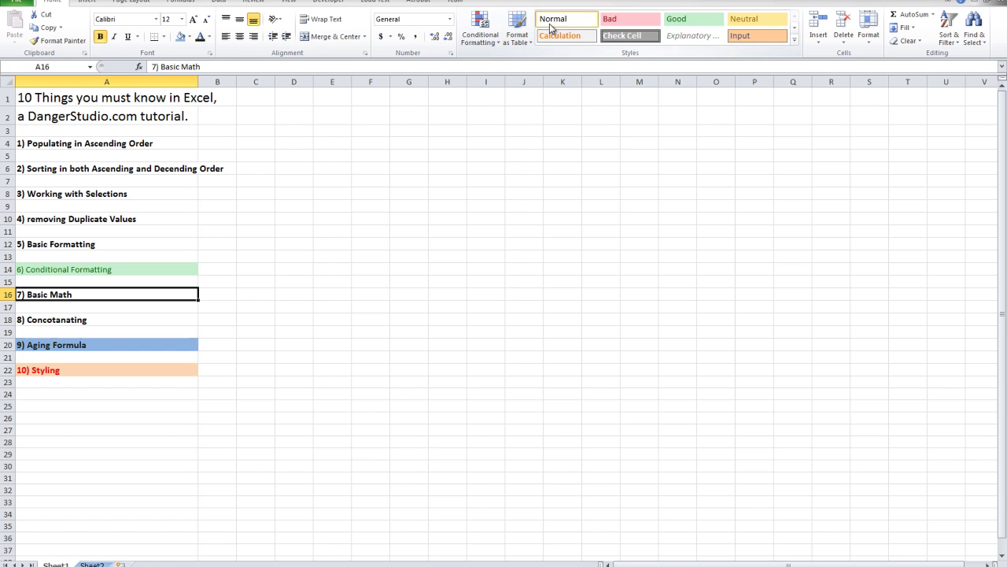
{"action": "left_click", "coordinate": [795, 41]}
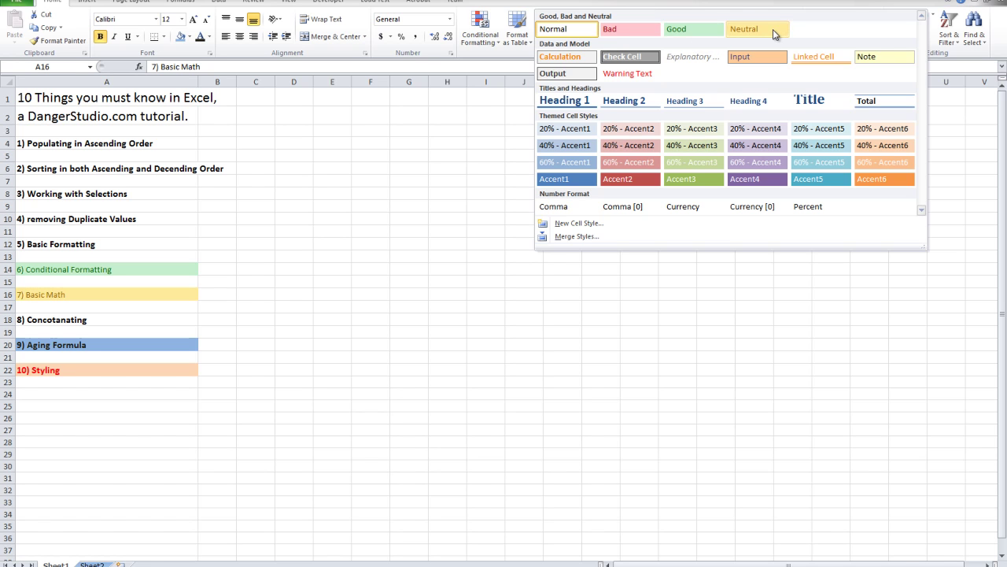
{"action": "left_click", "coordinate": [580, 101]}
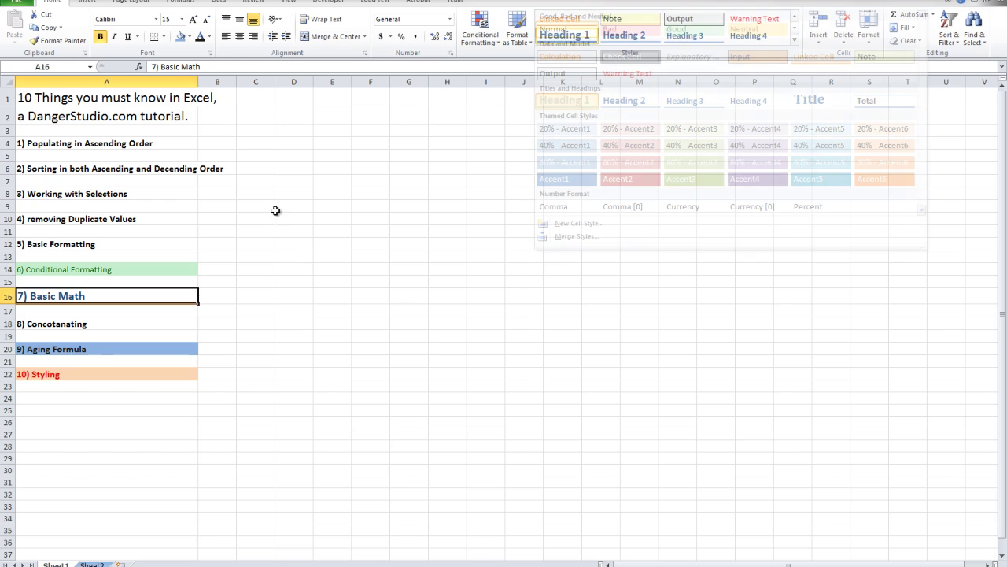
{"action": "left_click", "coordinate": [118, 206]}
{"action": "left_click", "coordinate": [34, 234]}
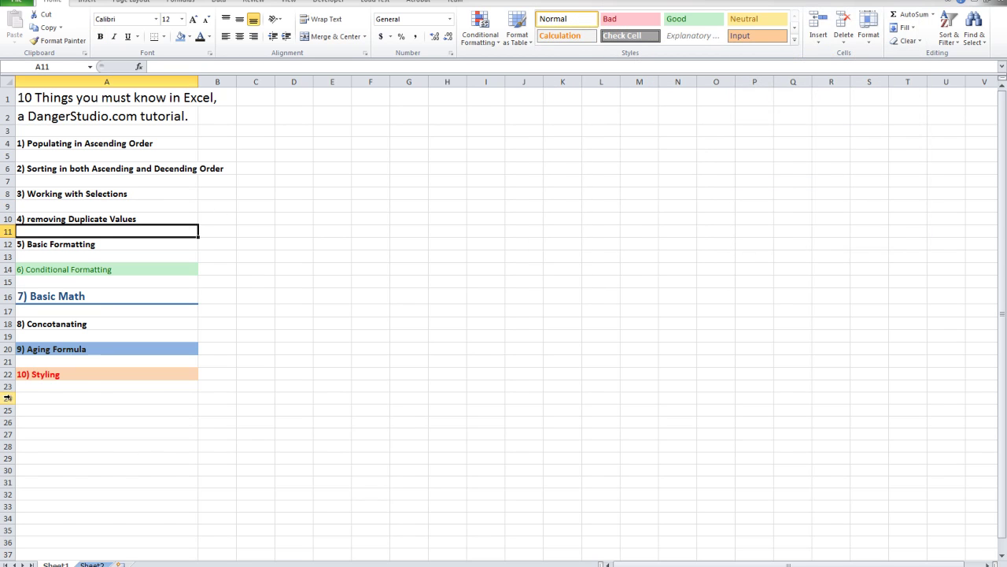
AutoFit column A to fit '2) Sorting in both Ascending and Decending Order'
{"action": "left_click_drag", "start_coordinate": [34, 375], "coordinate": [224, 52]}
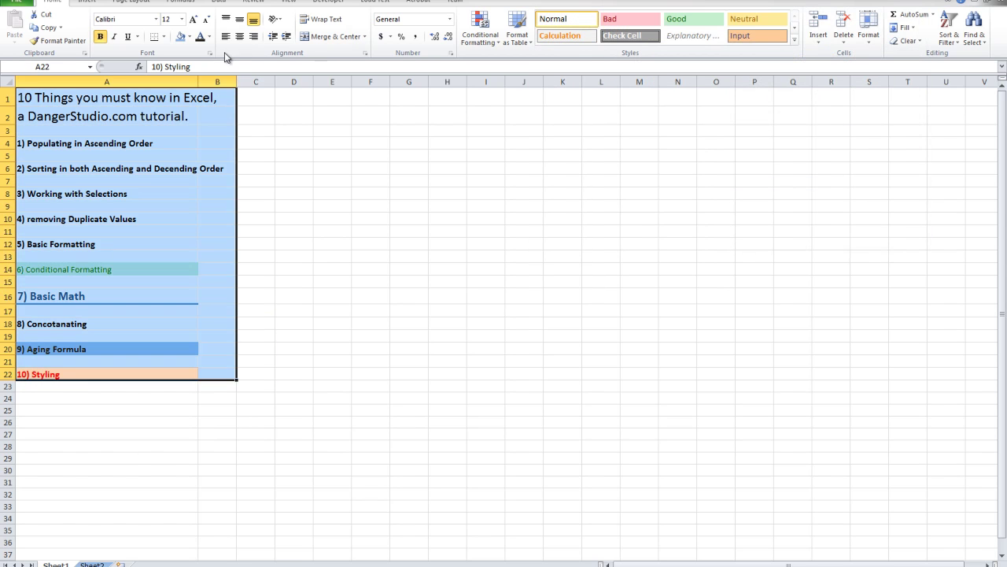
{"action": "double_click", "coordinate": [198, 81]}
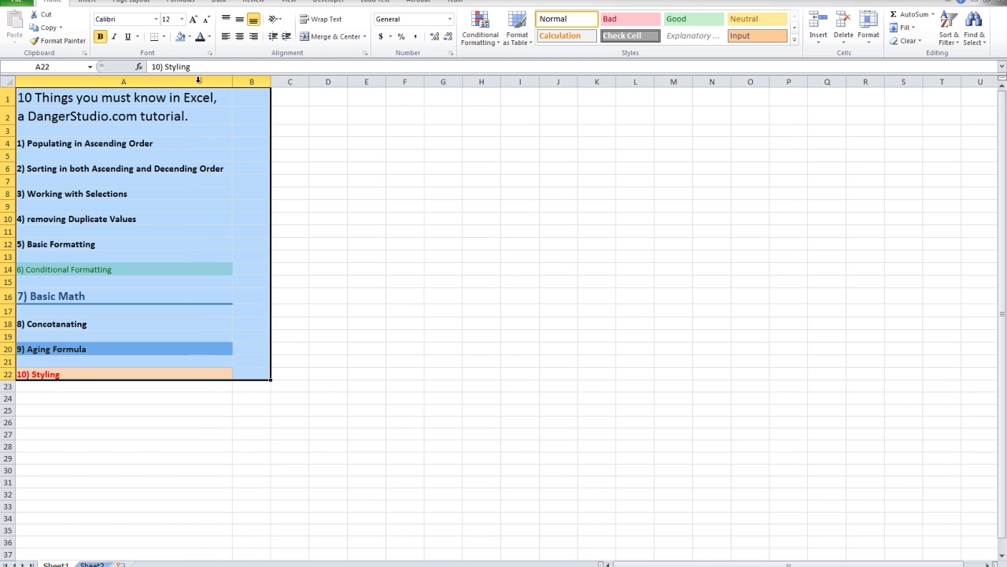
{"action": "left_click", "coordinate": [169, 388]}
Check the widened column by selecting the outline from row 2 down to 10) Styling
{"action": "left_click_drag", "start_coordinate": [50, 376], "coordinate": [225, 29]}
{"action": "left_click", "coordinate": [165, 365]}
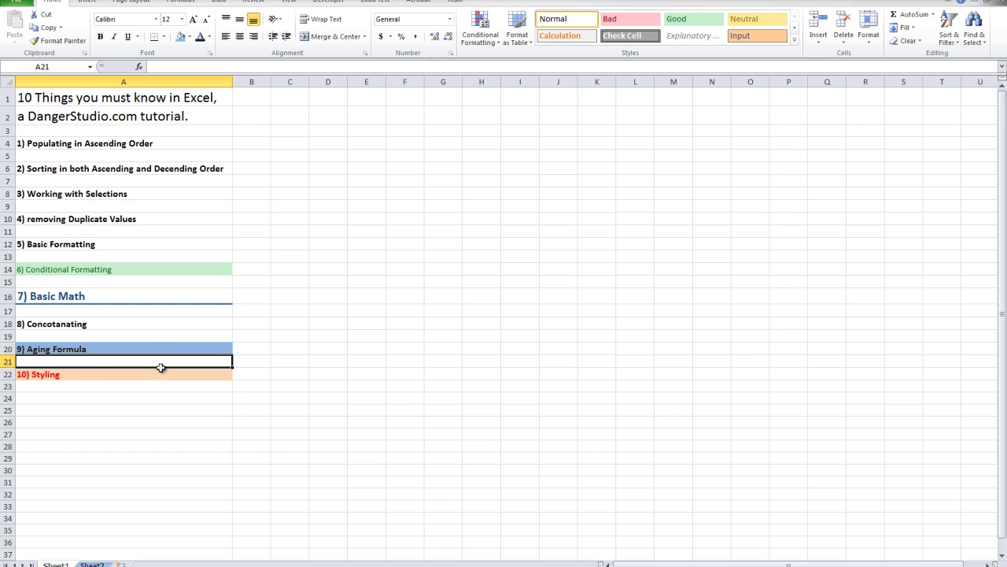
{"action": "left_click", "coordinate": [19, 395]}
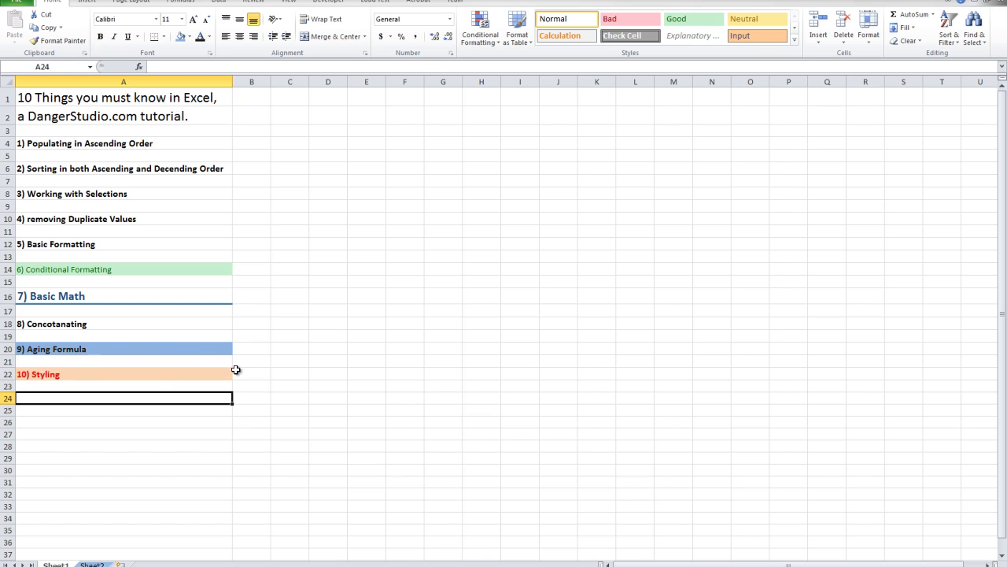
{"action": "left_click_drag", "start_coordinate": [224, 373], "coordinate": [155, 109]}
{"action": "left_click", "coordinate": [180, 231]}
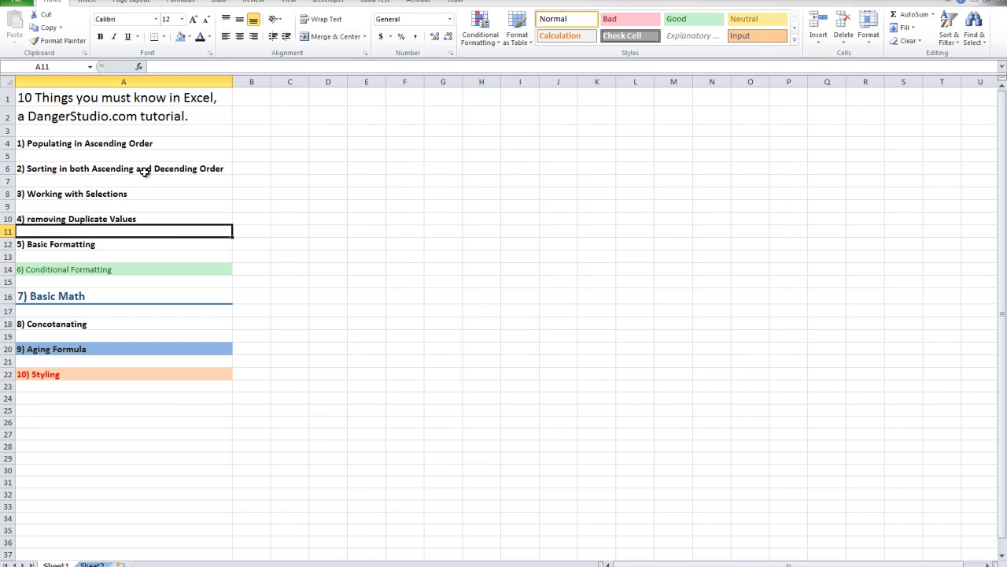
{"action": "left_click", "coordinate": [206, 468]}
{"action": "left_click_drag", "start_coordinate": [221, 371], "coordinate": [69, 111]}
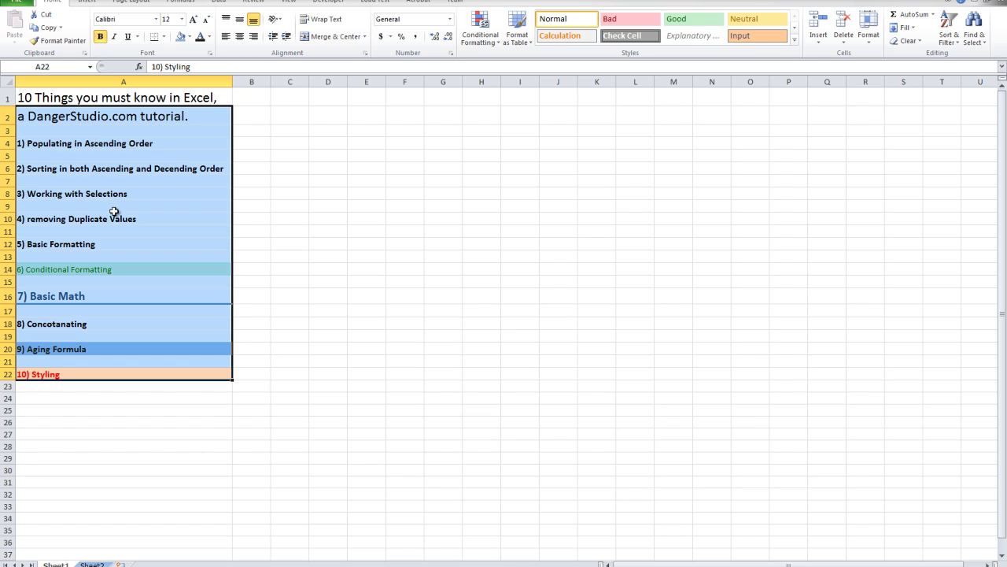
{"action": "left_click", "coordinate": [104, 207]}
{"action": "left_click", "coordinate": [28, 116]}
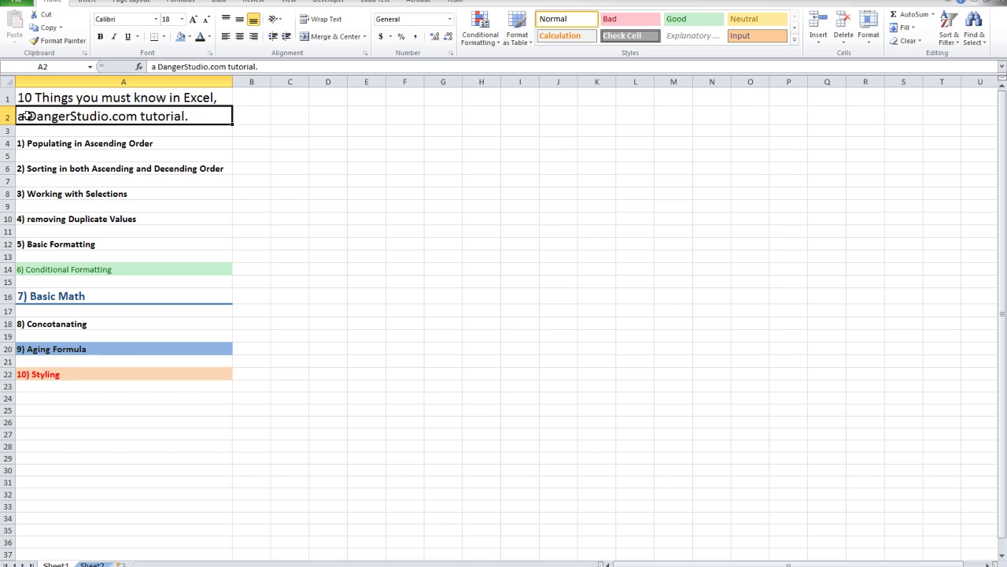
{"action": "left_click", "coordinate": [166, 246]}
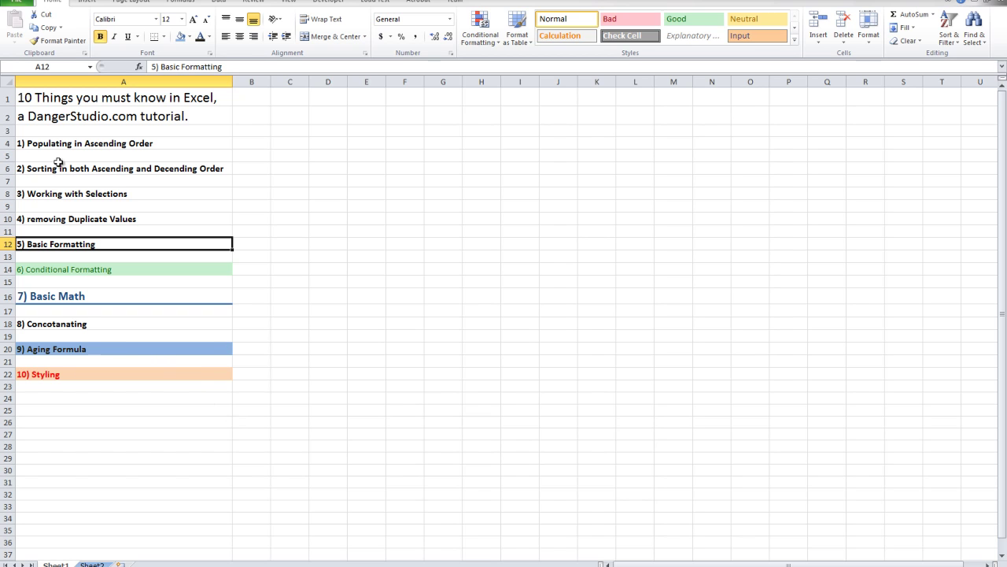
{"action": "left_click", "coordinate": [288, 336]}
{"action": "left_click", "coordinate": [104, 337]}
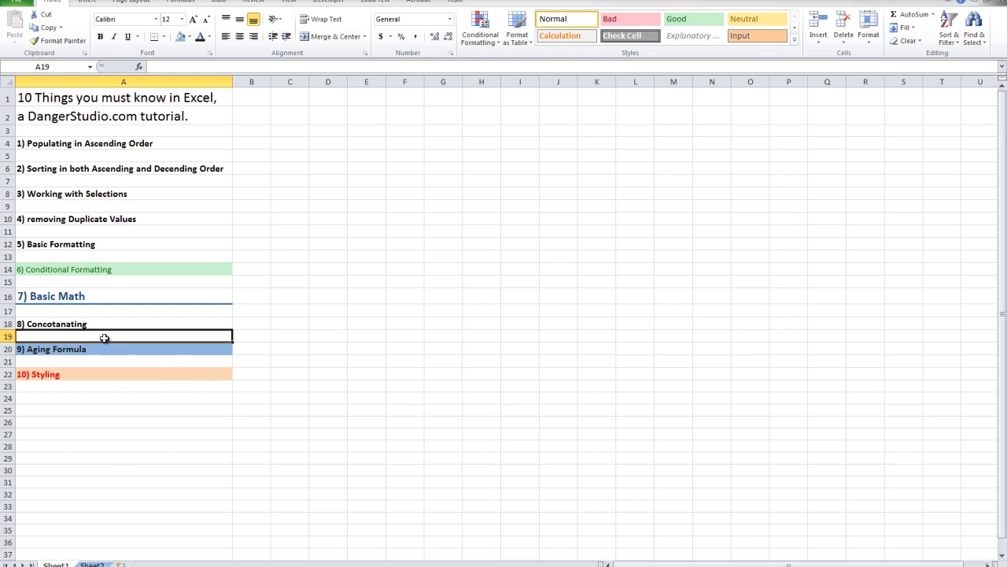
{"action": "left_click", "coordinate": [110, 206]}
{"action": "left_click", "coordinate": [69, 145]}
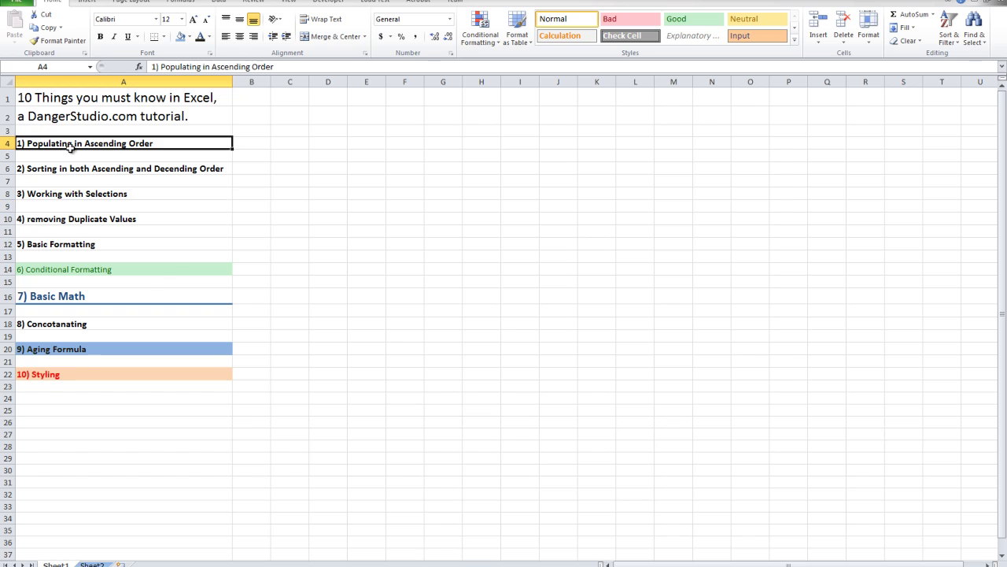
{"action": "left_click", "coordinate": [38, 171]}
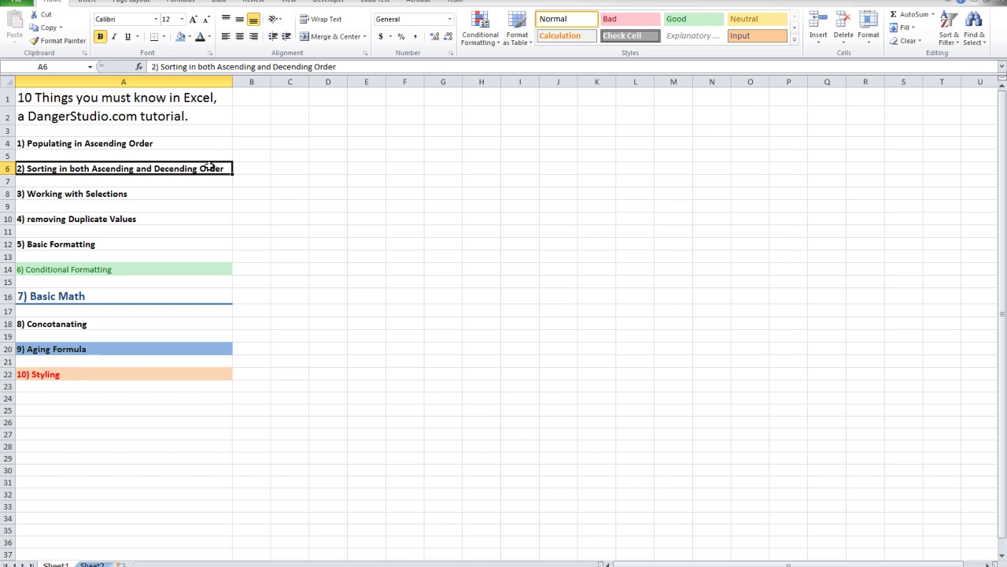
{"action": "left_click", "coordinate": [53, 196]}
{"action": "left_click", "coordinate": [71, 222]}
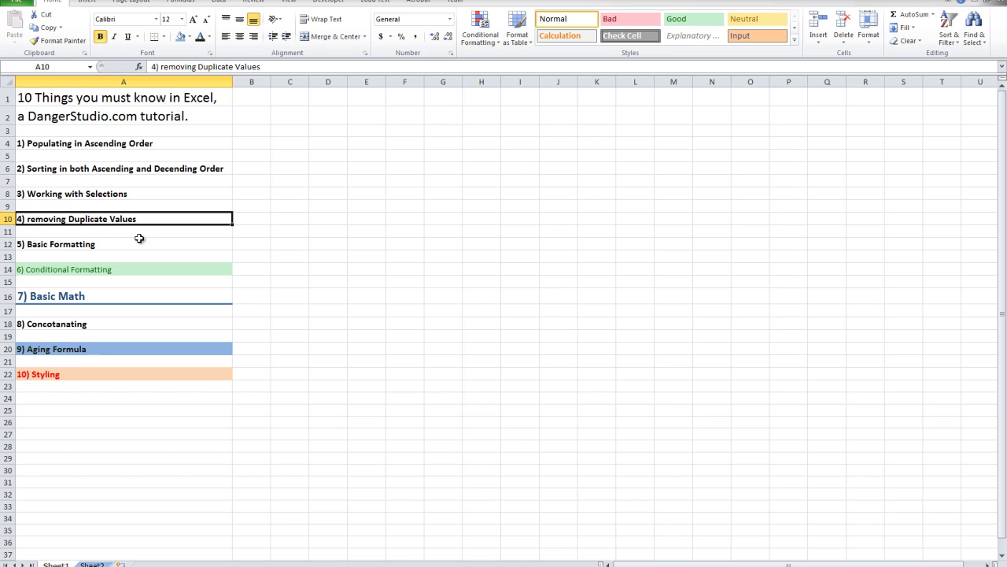
{"action": "left_click", "coordinate": [45, 259]}
{"action": "left_click", "coordinate": [52, 245]}
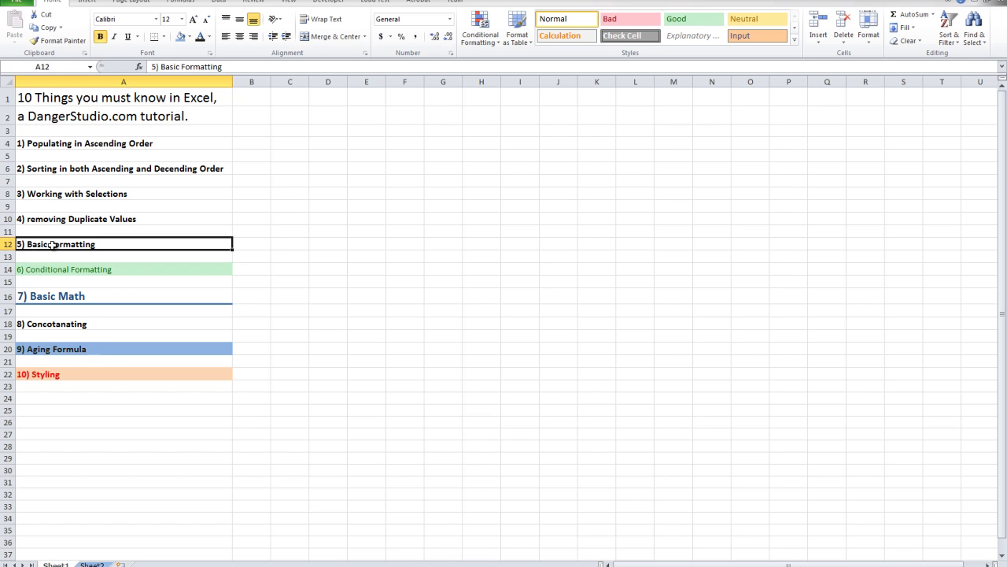
{"action": "left_click", "coordinate": [39, 281]}
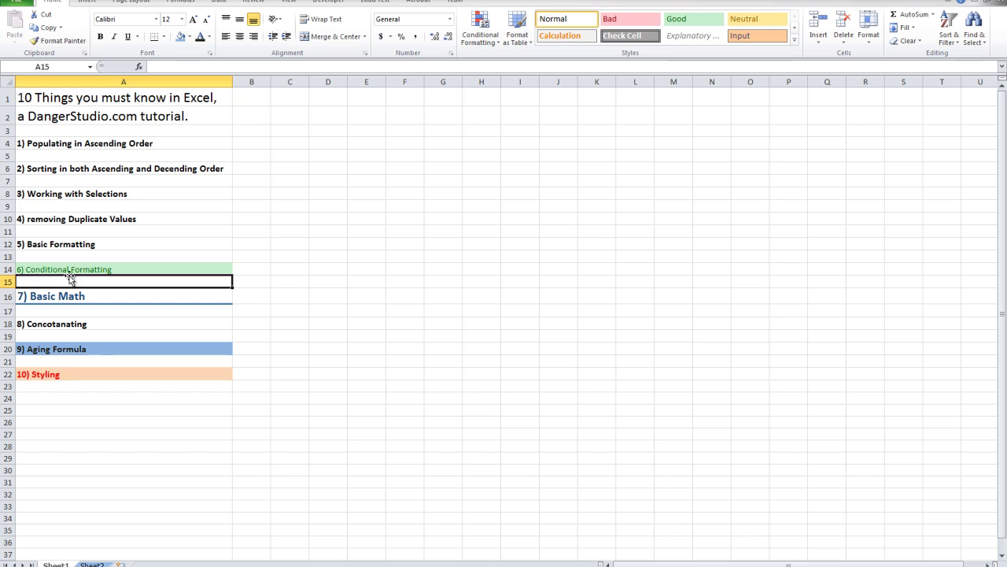
{"action": "left_click", "coordinate": [70, 269]}
{"action": "left_click", "coordinate": [60, 297]}
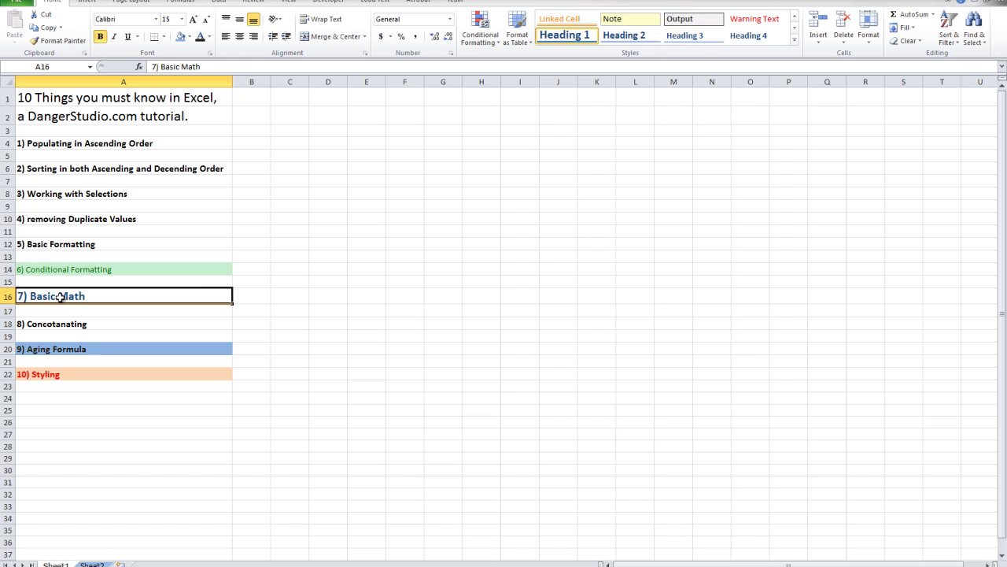
{"action": "left_click", "coordinate": [62, 324]}
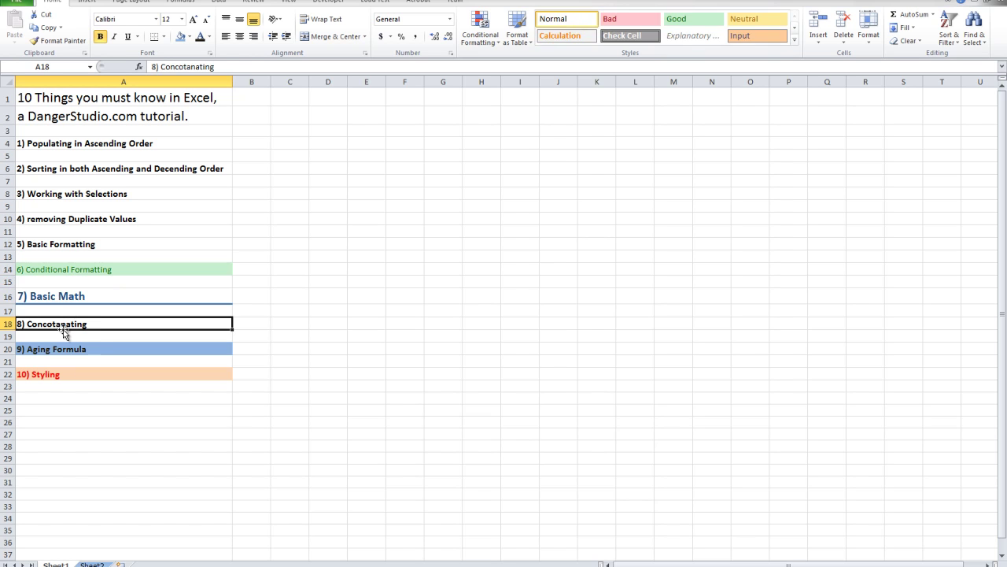
{"action": "left_click", "coordinate": [103, 348]}
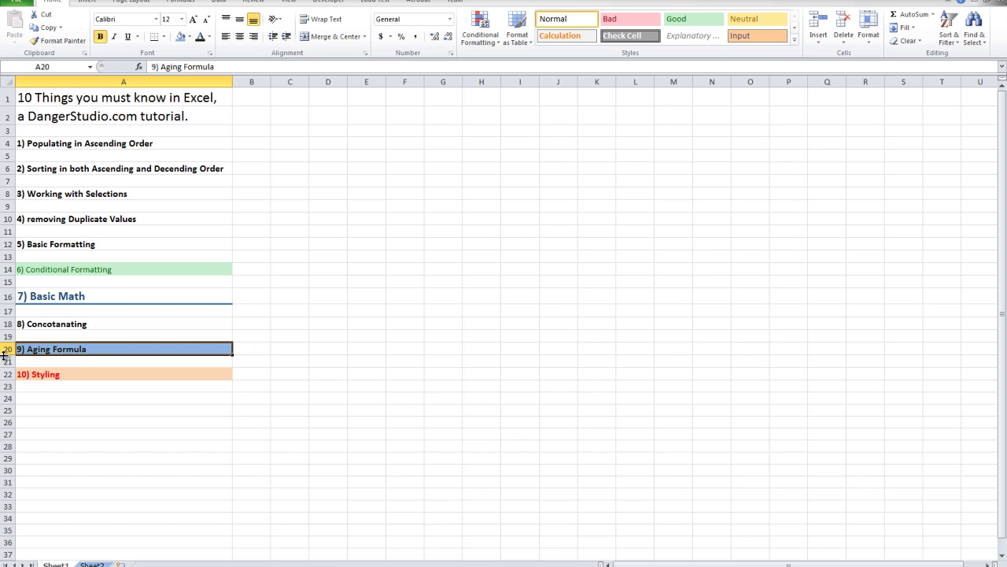
{"action": "double_click", "coordinate": [48, 348]}
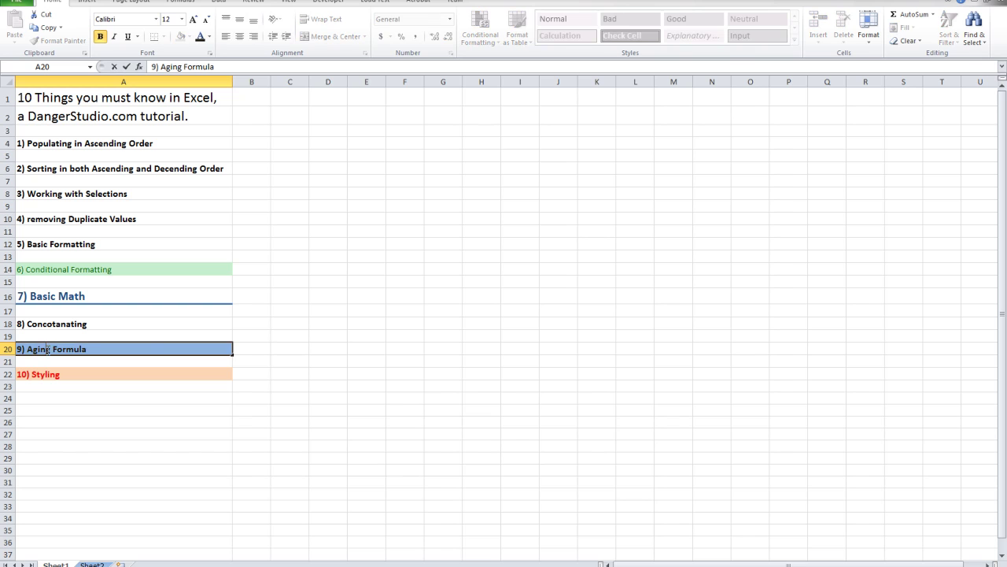
{"action": "left_click_drag", "start_coordinate": [152, 350], "coordinate": [17, 349]}
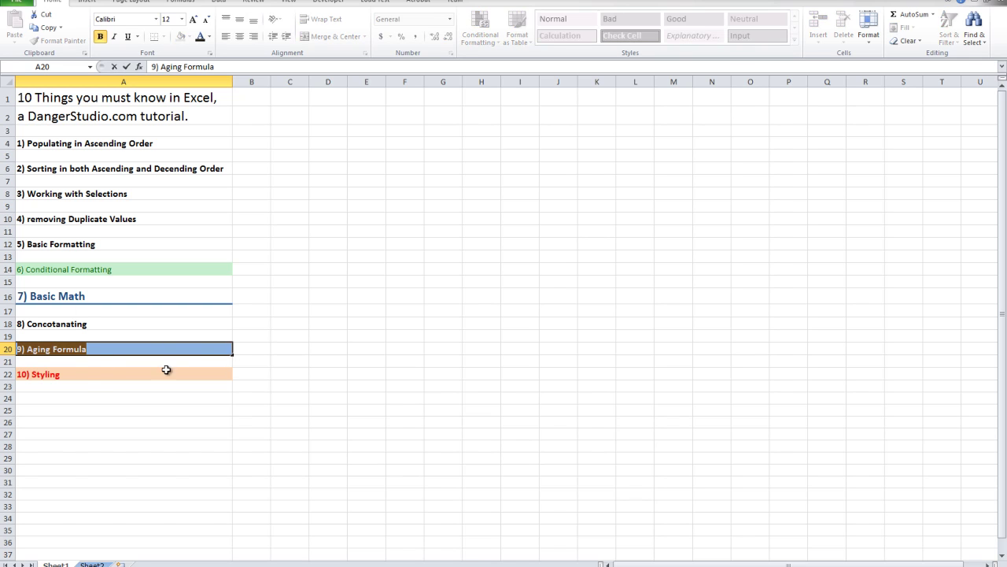
{"action": "left_click", "coordinate": [70, 375]}
{"action": "left_click_drag", "start_coordinate": [47, 371], "coordinate": [200, 101]}
{"action": "left_click", "coordinate": [429, 184]}
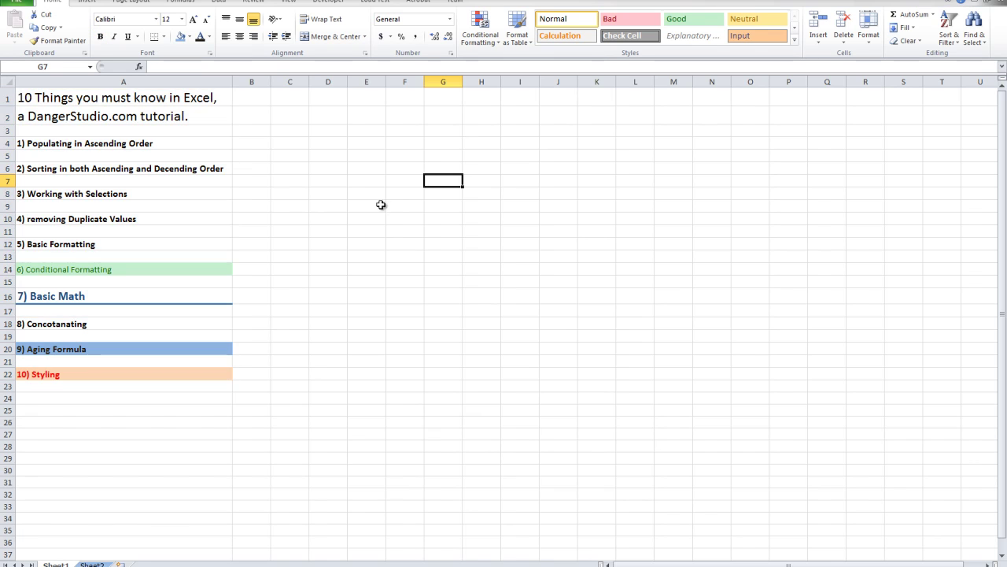
{"action": "left_click_drag", "start_coordinate": [22, 101], "coordinate": [121, 382]}
{"action": "left_click", "coordinate": [187, 322]}
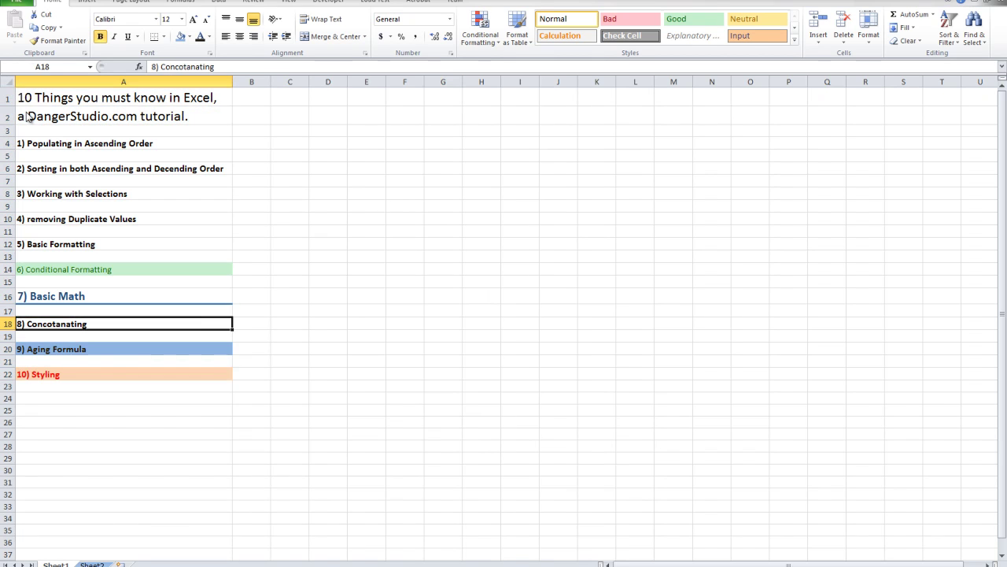
{"action": "left_click_drag", "start_coordinate": [30, 99], "coordinate": [461, 353]}
{"action": "left_click", "coordinate": [452, 338]}
{"action": "left_click_drag", "start_coordinate": [338, 349], "coordinate": [31, 94]}
{"action": "left_click", "coordinate": [407, 268]}
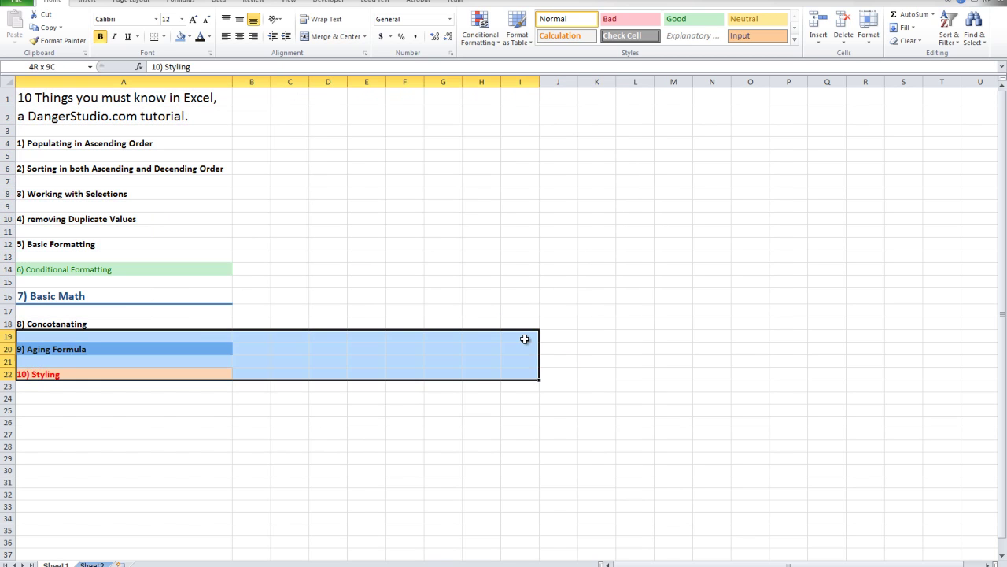